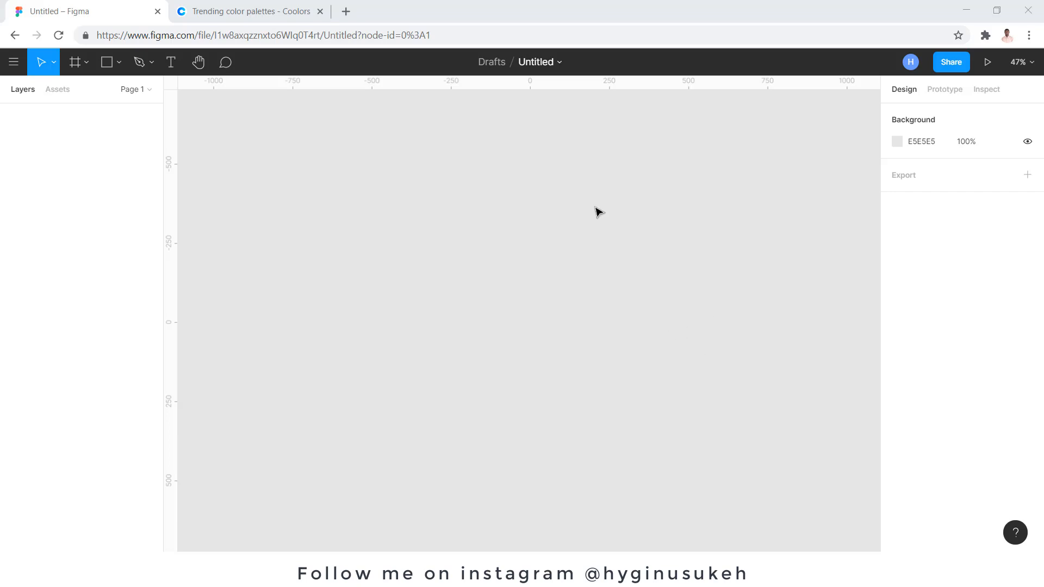
# Step: Rename the untitled design file as carslot
pyautogui.click(530, 63)
pyautogui.hotkey('shift', 'Left')
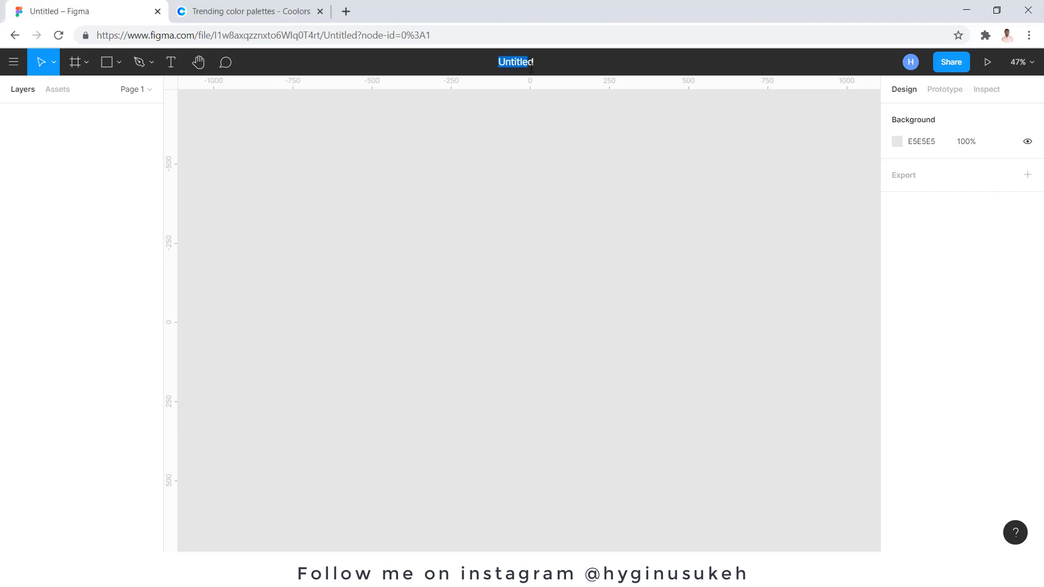
pyautogui.hotkey('shift', 'Right')
pyautogui.write('carslot')
pyautogui.press('Return')
# Step: Add a desktop frame to the canvas using the MacBook preset of 1152 × 700
pyautogui.click(86, 63)
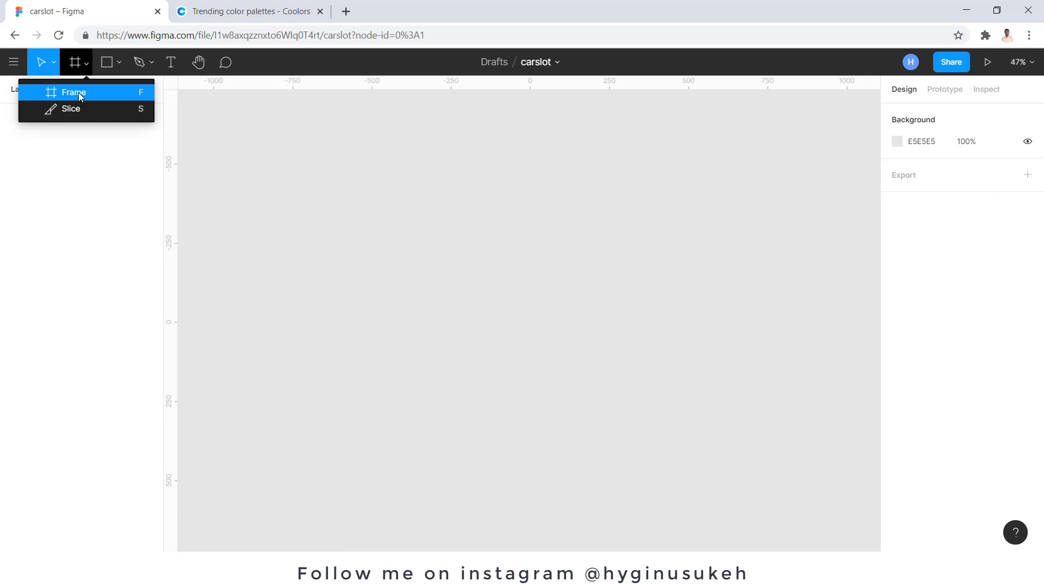
pyautogui.click(78, 92)
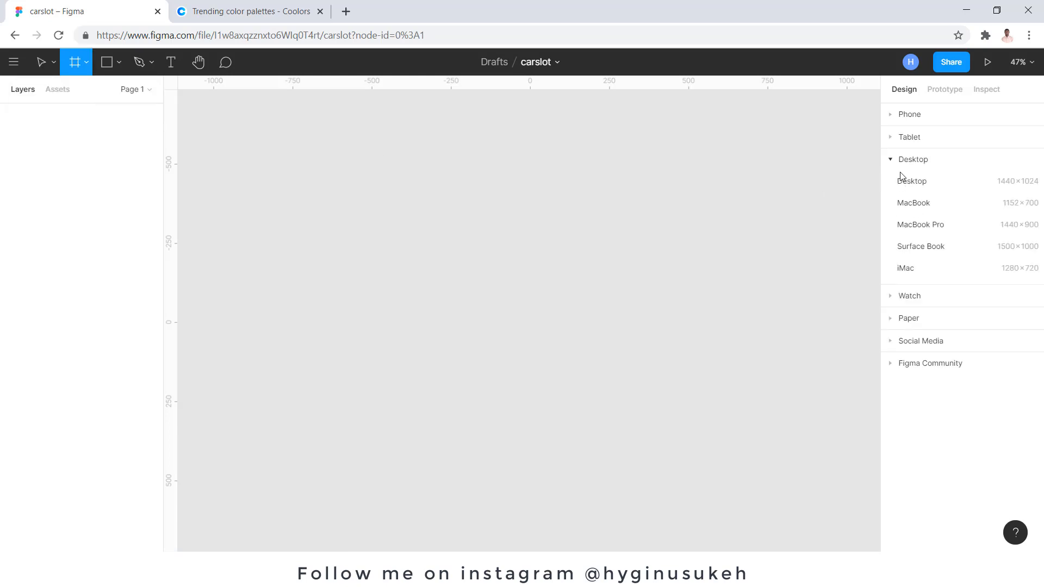
pyautogui.click(907, 207)
pyautogui.scroll(3, 435, 286)
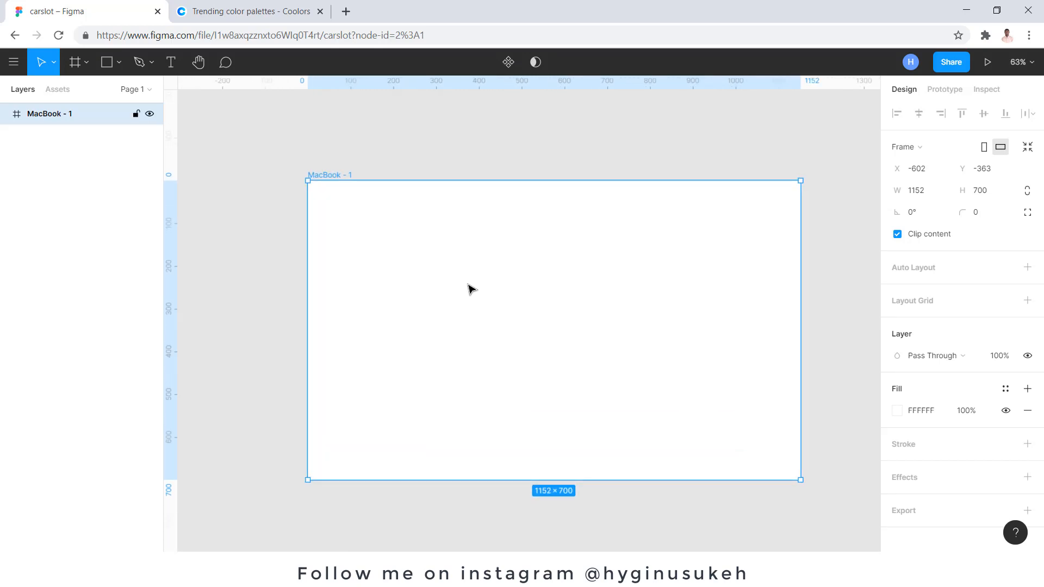
pyautogui.scroll(2, 471, 289)
pyautogui.scroll(-1, 436, 281)
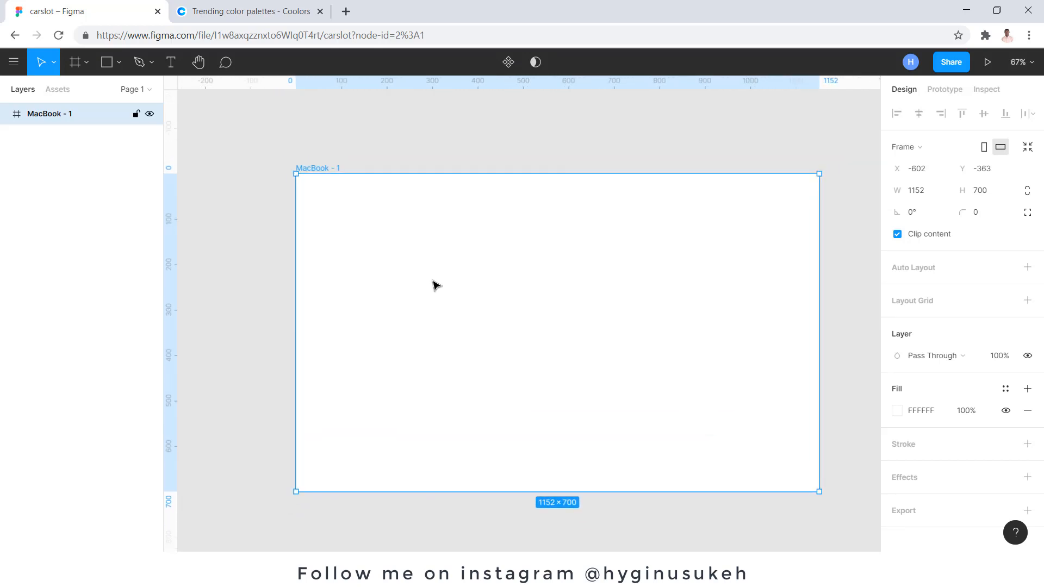
pyautogui.scroll(-2, 576, 307)
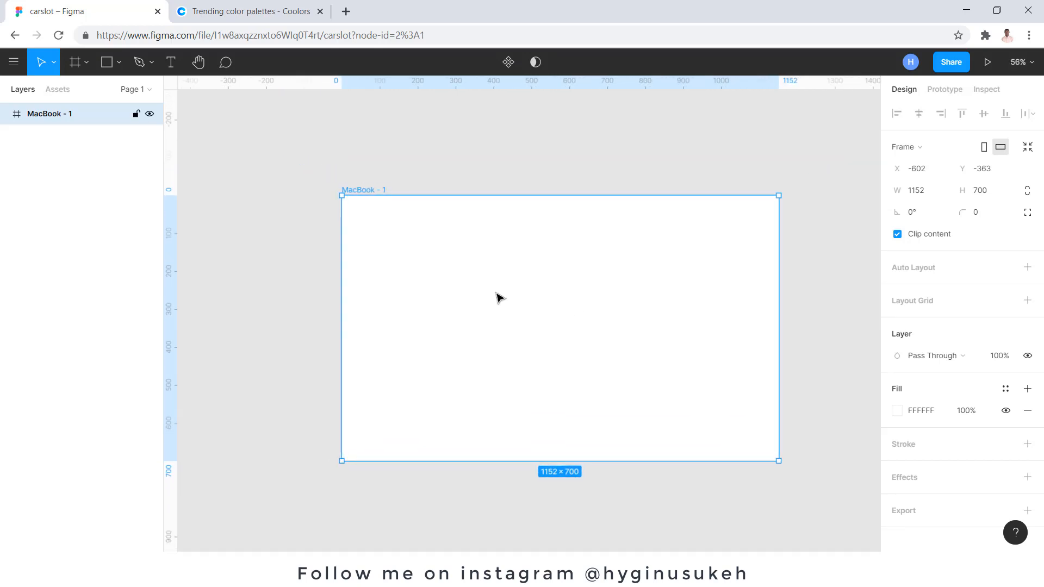
pyautogui.hscroll(3, 462, 290)
pyautogui.scroll(-2, 349, 259)
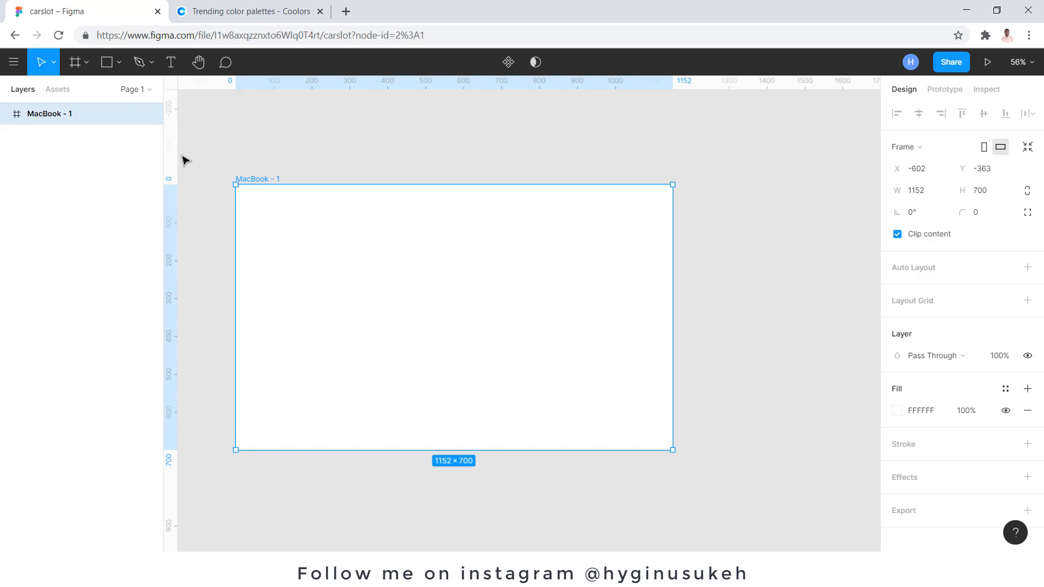
# Step: Add an iPhone 11 Pro / X frame (375 × 812) and move it slightly farther from the MacBook frame
pyautogui.click(86, 63)
pyautogui.click(90, 91)
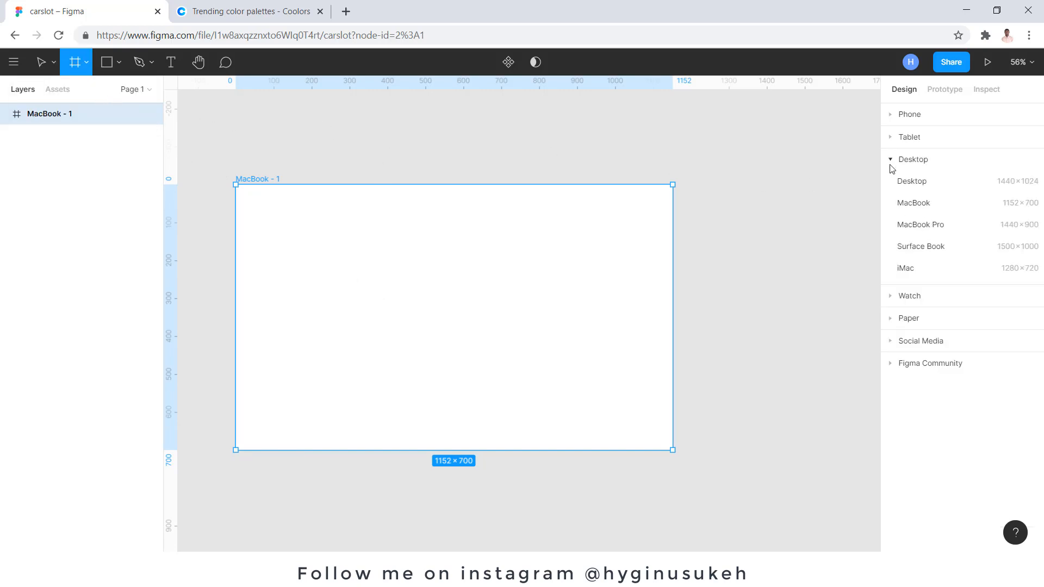
pyautogui.click(894, 115)
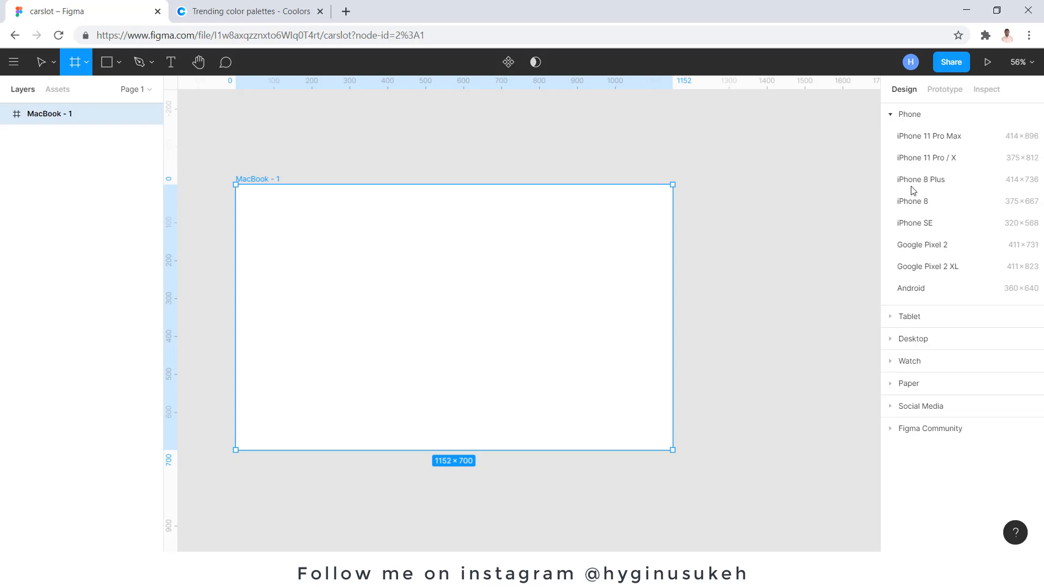
pyautogui.click(911, 163)
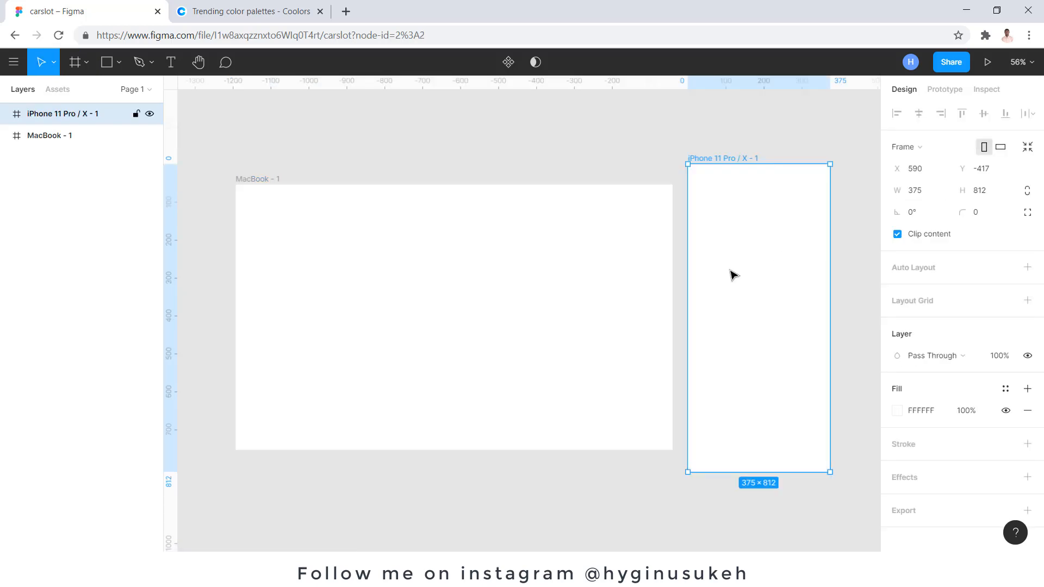
pyautogui.moveTo(740, 275); pyautogui.dragTo(756, 275)
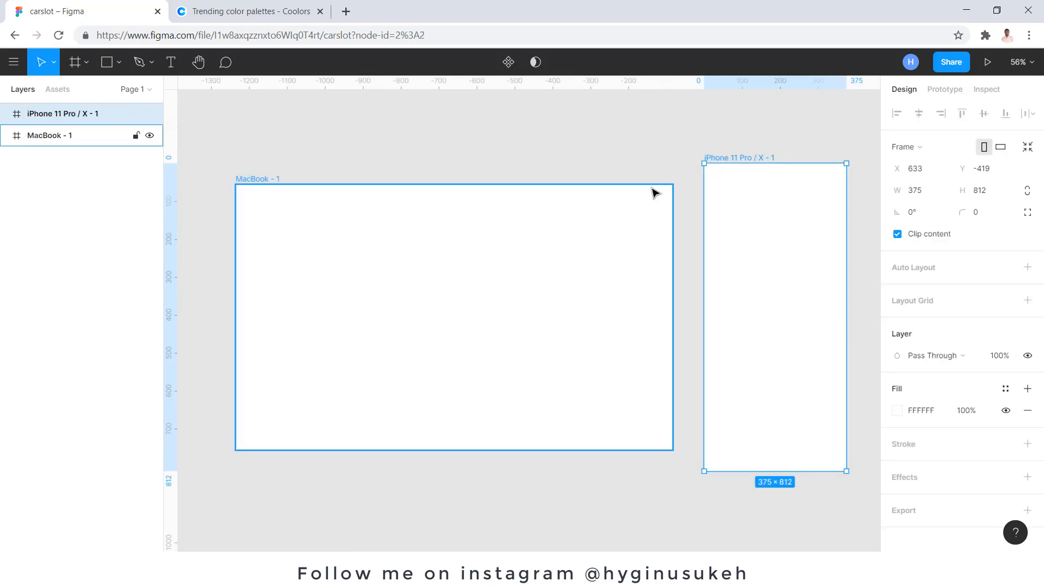
pyautogui.click(426, 264)
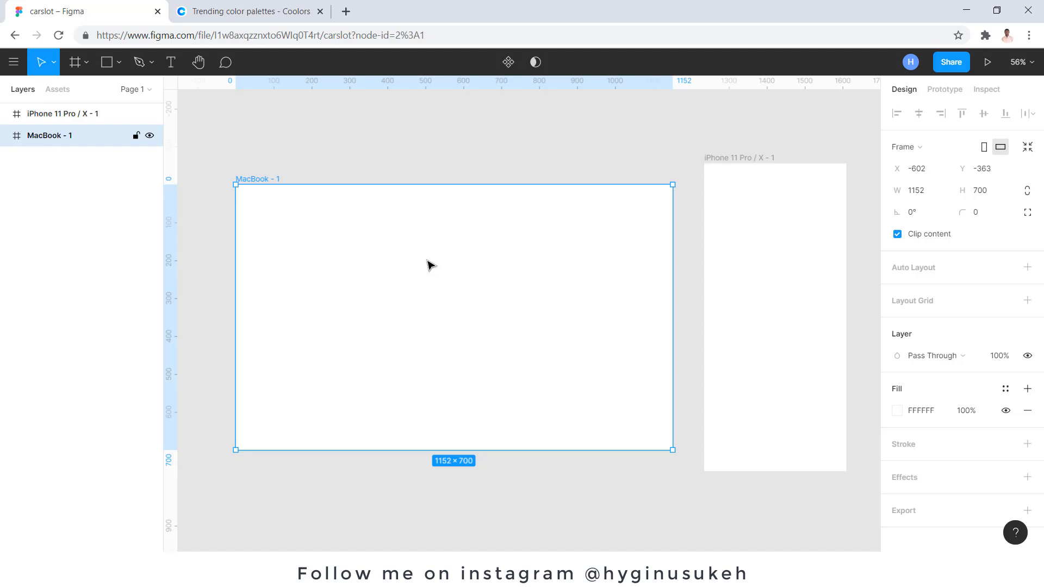
# Step: Switch to the Coolors website, visit its home page and open the trending color palettes
pyautogui.click(291, 11)
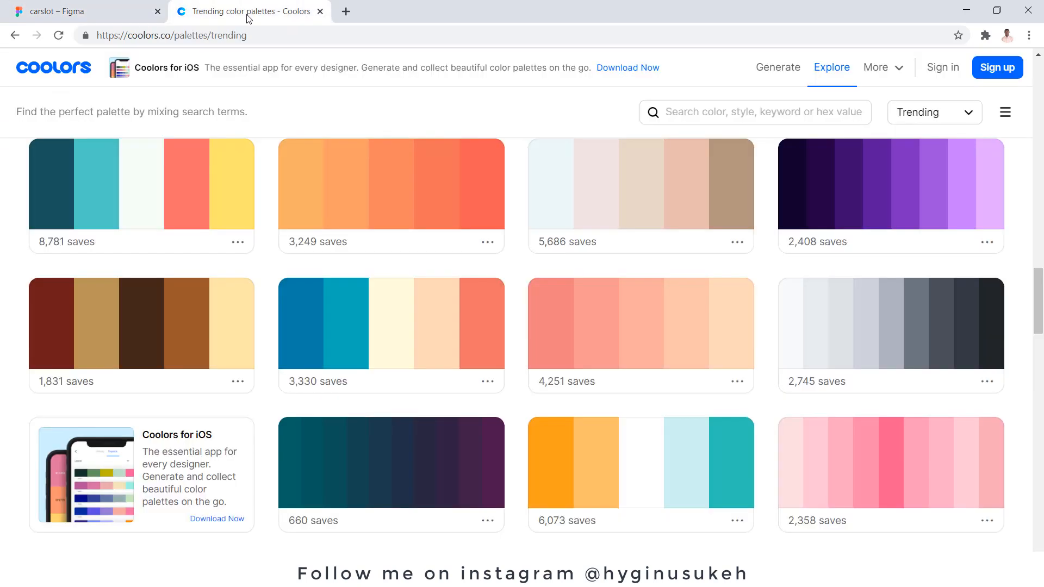
pyautogui.scroll(-10, 296, 168)
pyautogui.scroll(10, 327, 241)
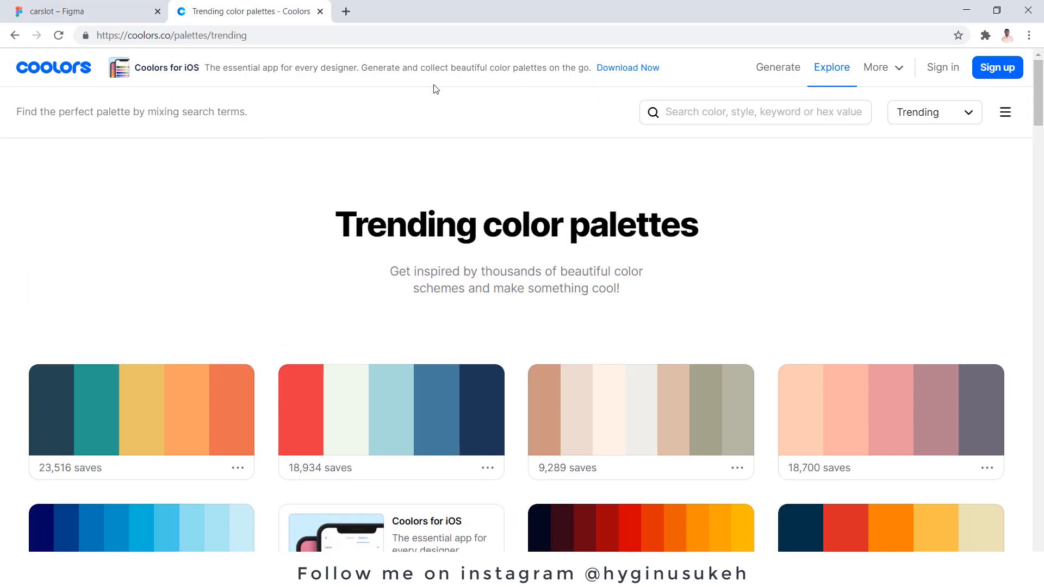
pyautogui.click(65, 74)
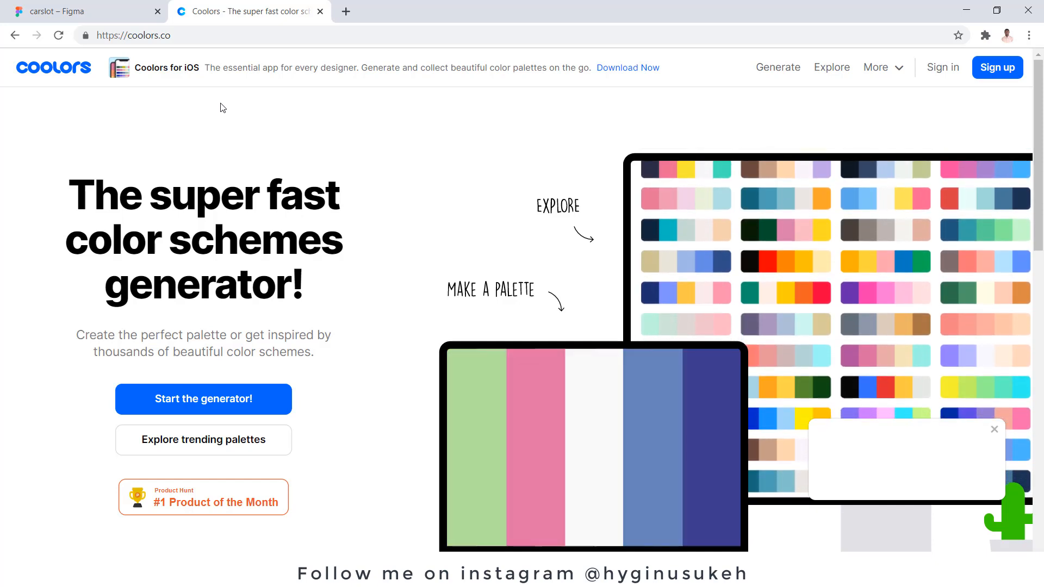
pyautogui.click(826, 70)
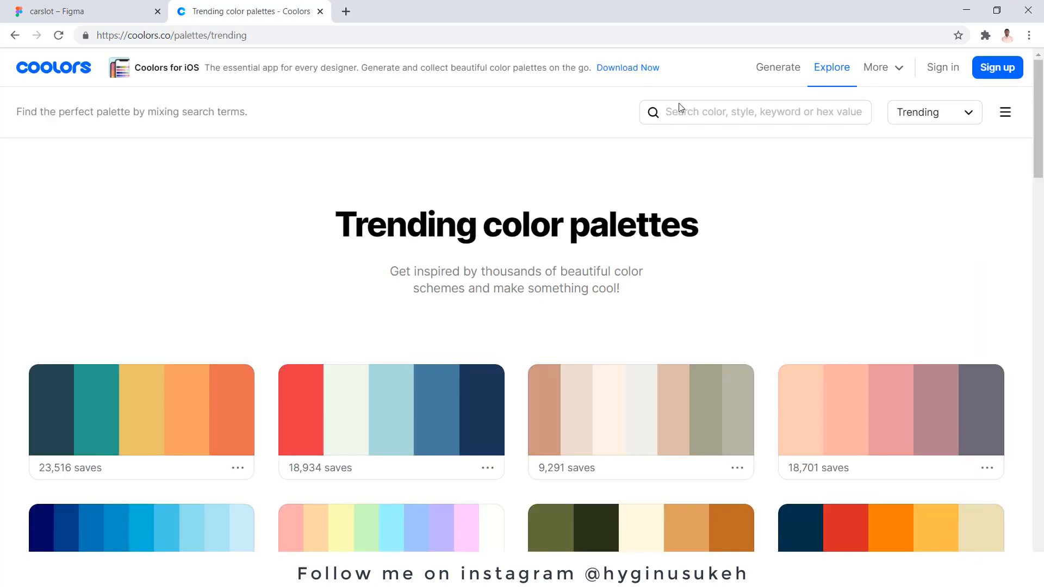
# Step: Browse the trending color palettes for a color scheme that suits the carslot design
pyautogui.scroll(-2, 669, 212)
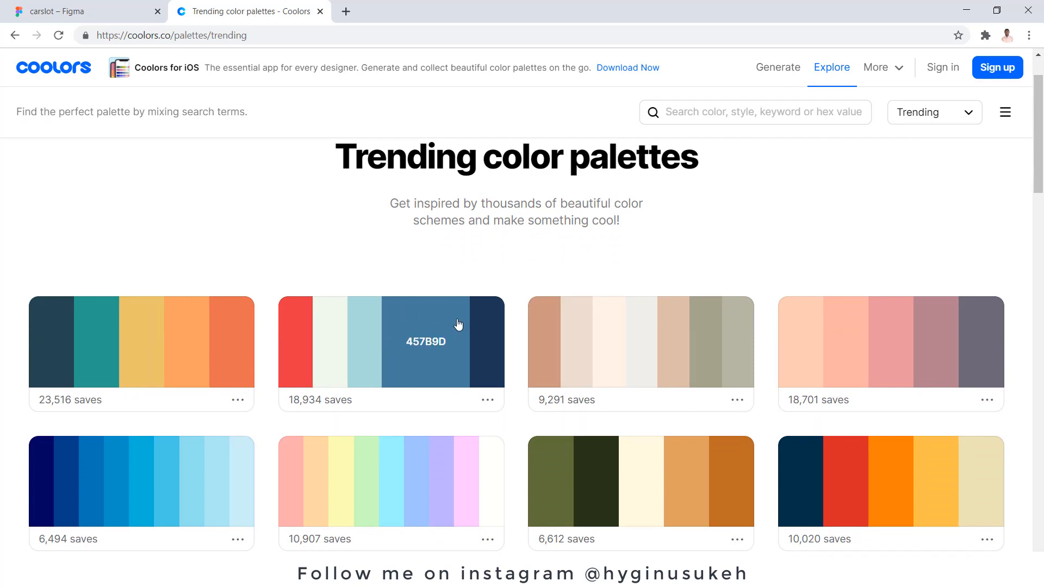
pyautogui.scroll(-12, 559, 338)
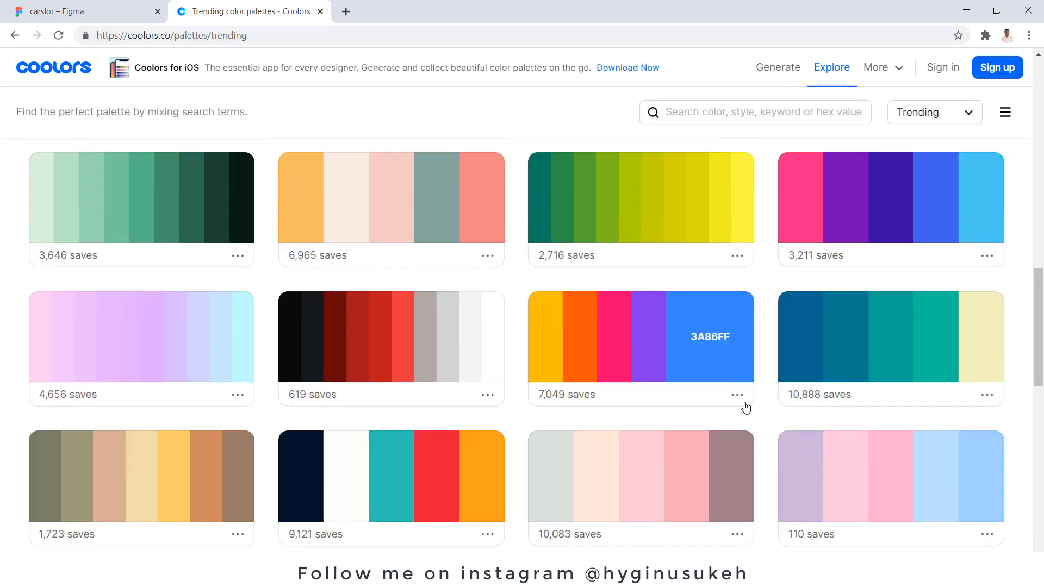
pyautogui.scroll(-10, 788, 438)
pyautogui.scroll(-5, 598, 439)
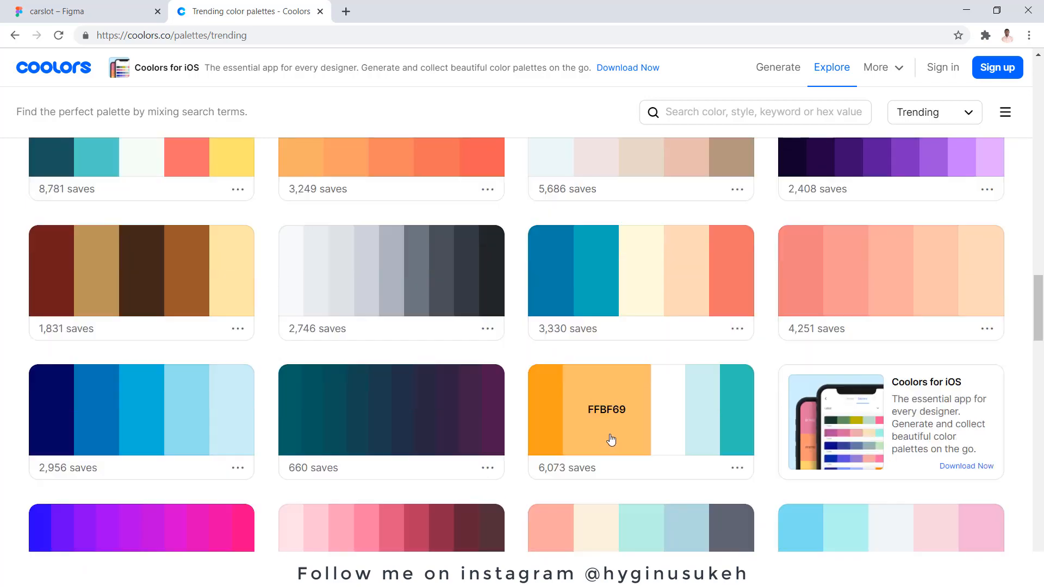
pyautogui.scroll(-13, 611, 439)
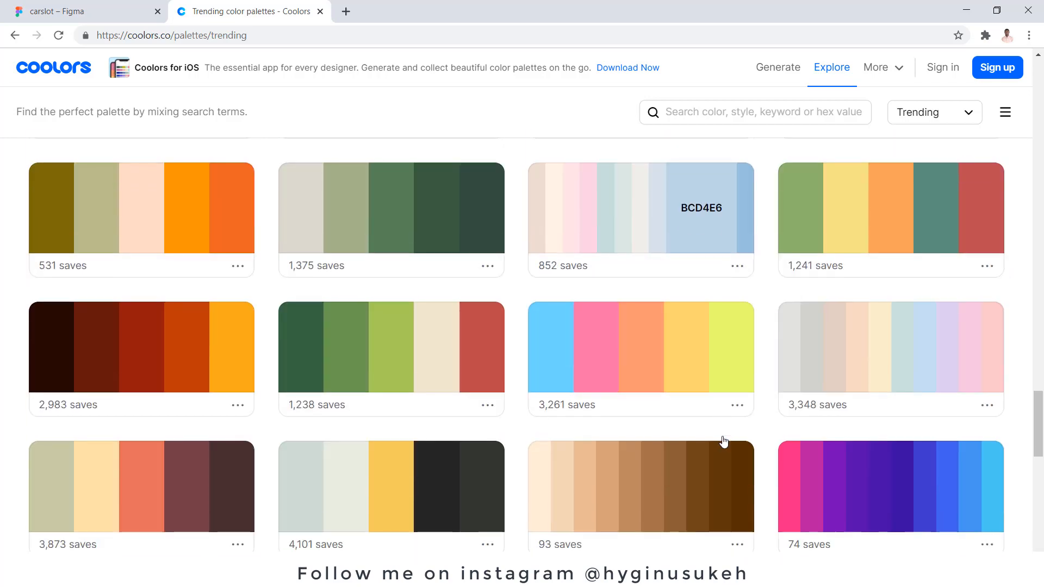
pyautogui.scroll(-13, 723, 441)
pyautogui.scroll(2, 654, 351)
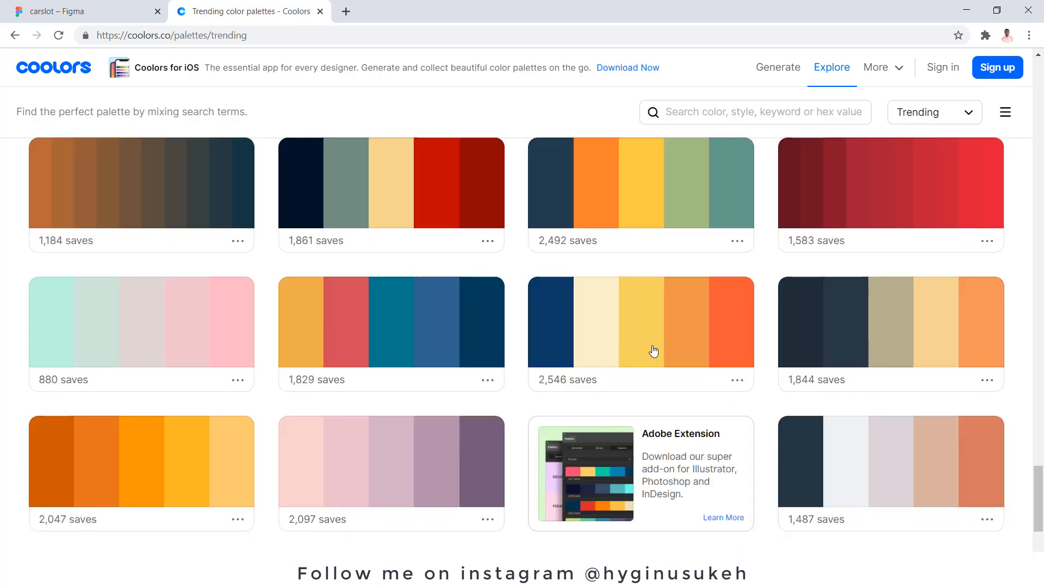
pyautogui.scroll(18, 656, 351)
pyautogui.scroll(-13, 664, 356)
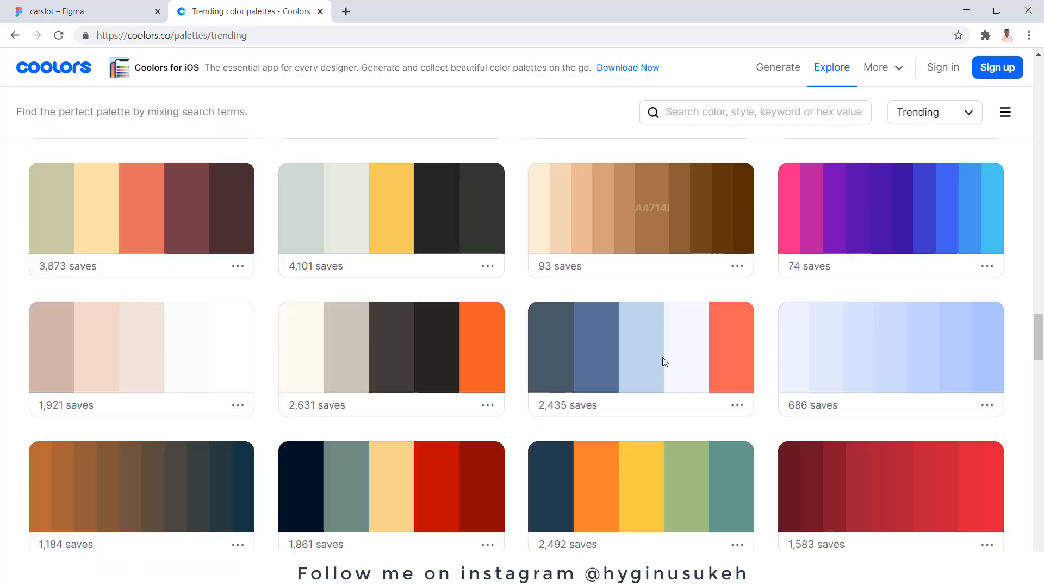
pyautogui.scroll(-20, 664, 361)
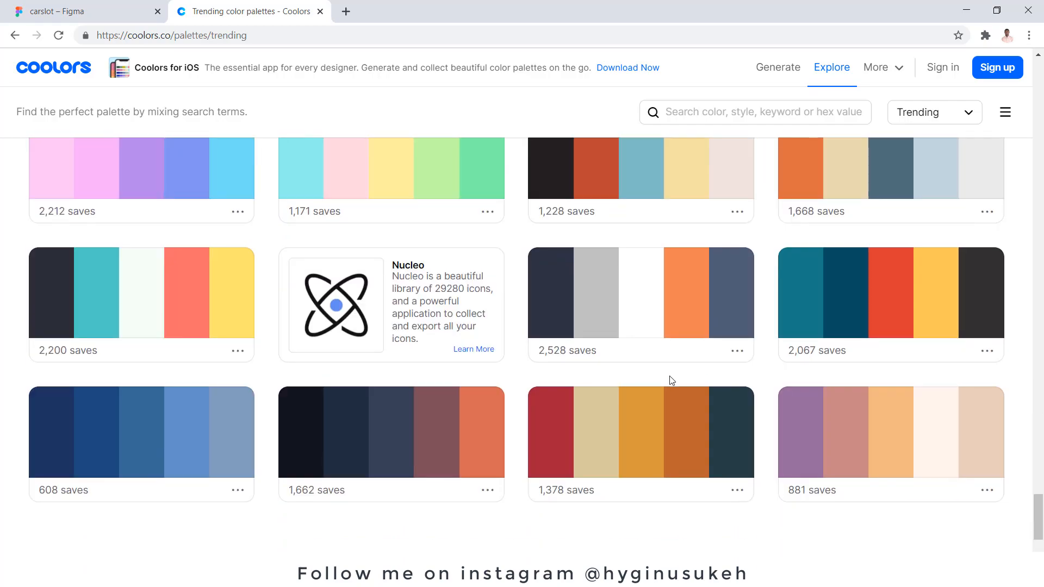
pyautogui.scroll(-17, 671, 383)
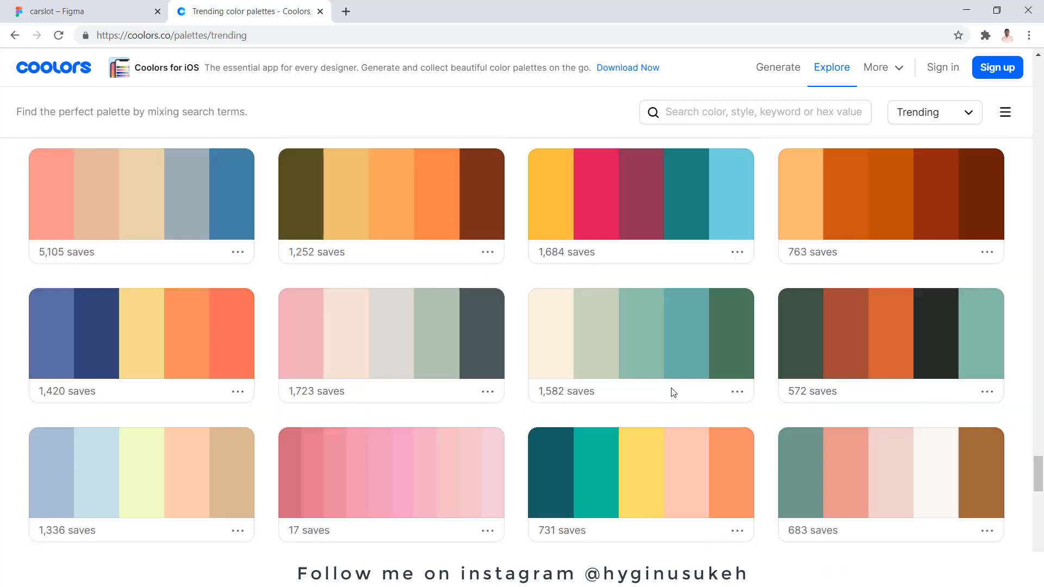
pyautogui.scroll(-10, 673, 392)
pyautogui.scroll(15, 672, 392)
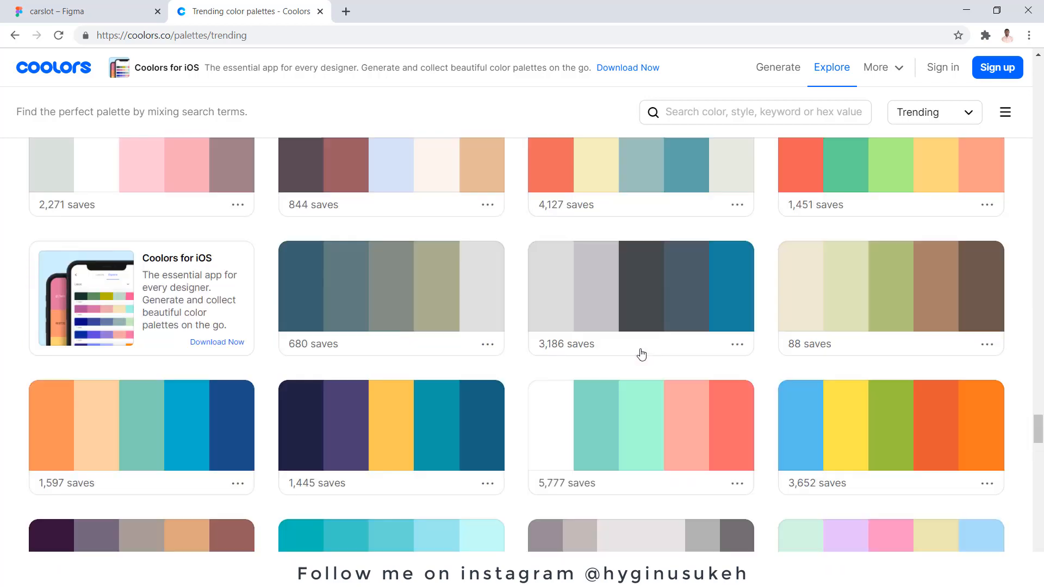
pyautogui.scroll(10, 625, 339)
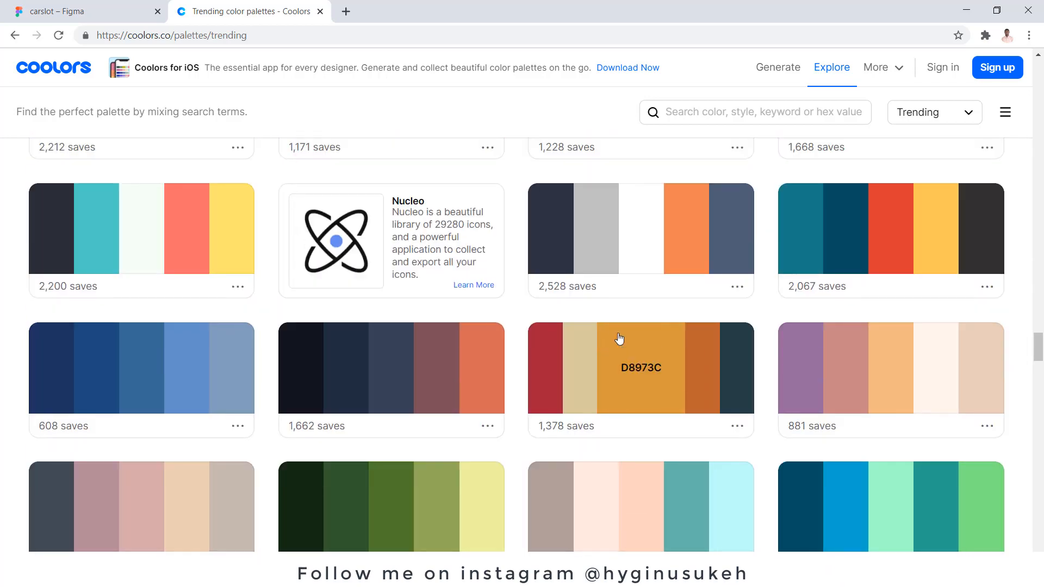
pyautogui.scroll(10, 630, 342)
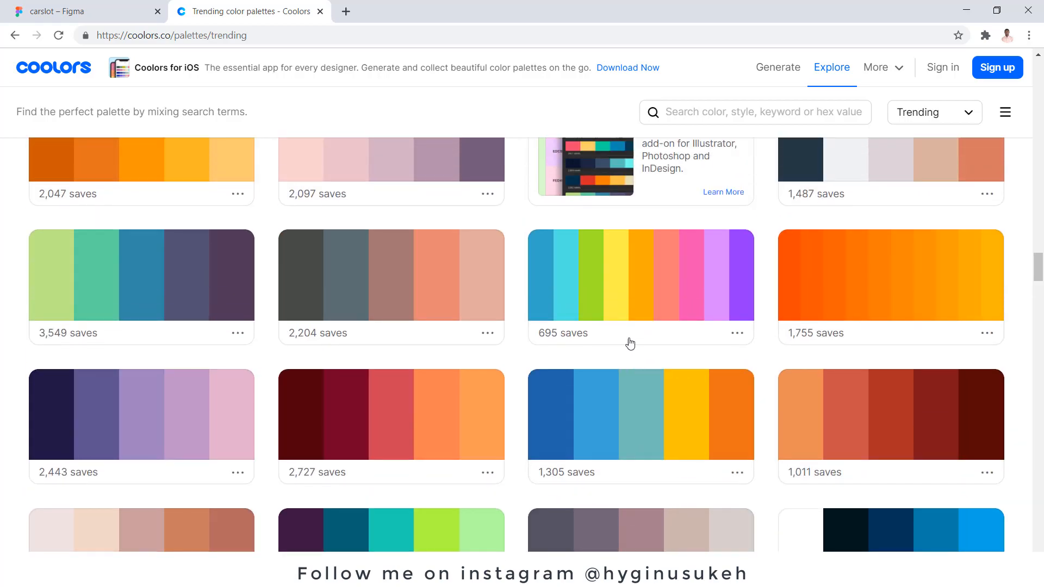
pyautogui.scroll(10, 634, 345)
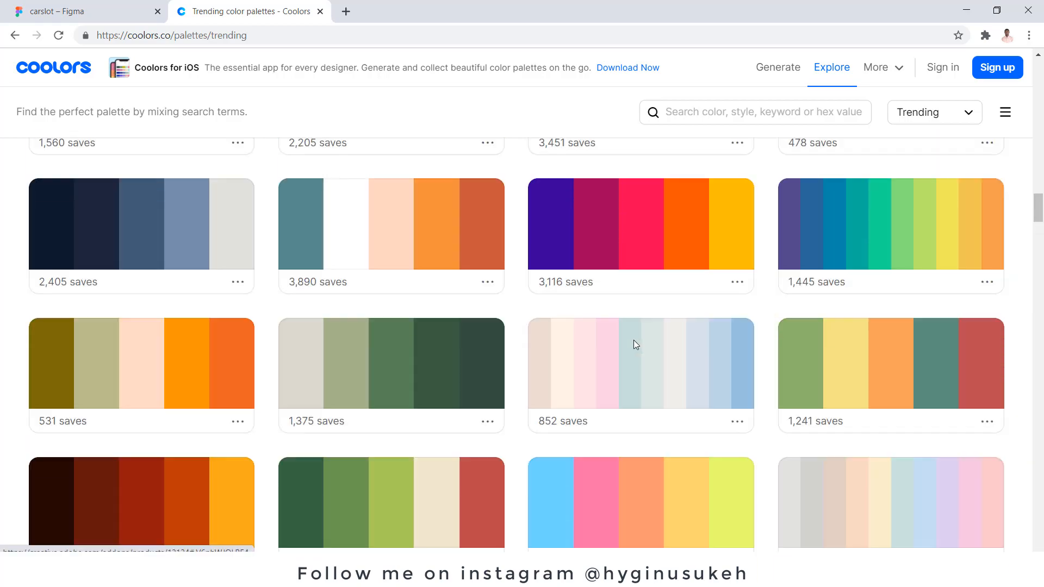
pyautogui.scroll(10, 637, 346)
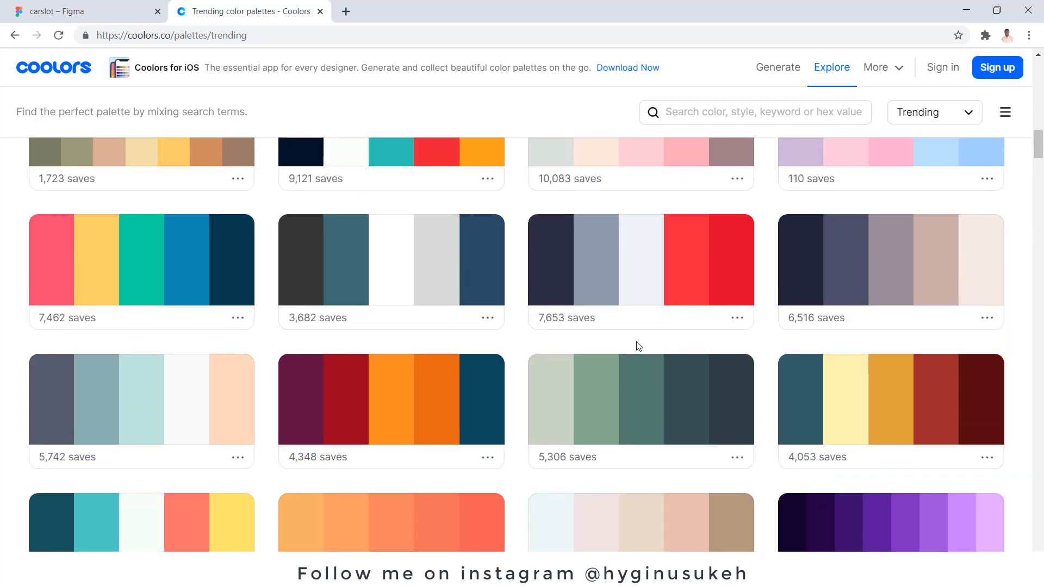
pyautogui.scroll(5, 638, 346)
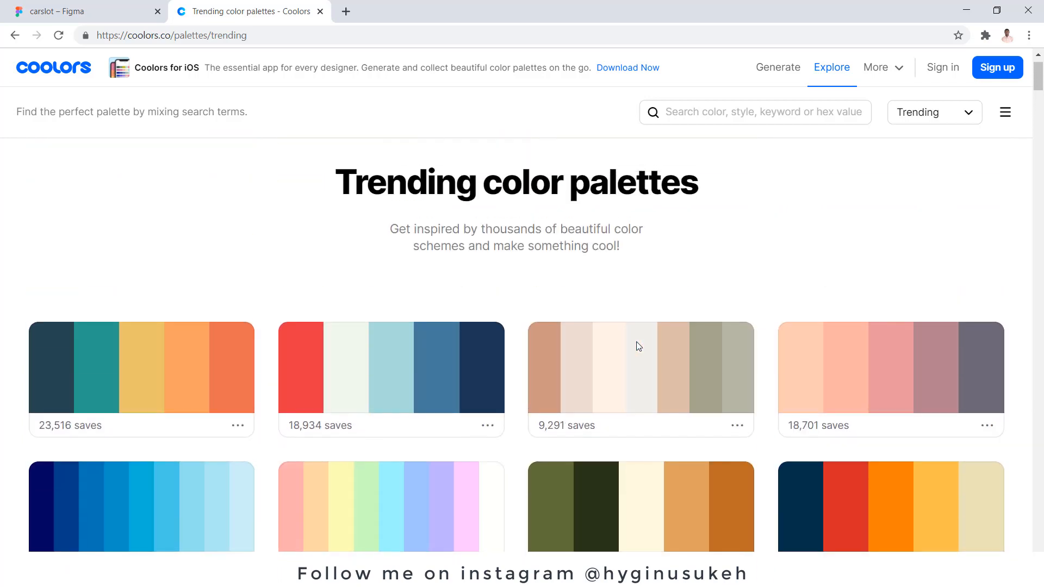
pyautogui.scroll(-15, 639, 351)
pyautogui.scroll(-15, 645, 360)
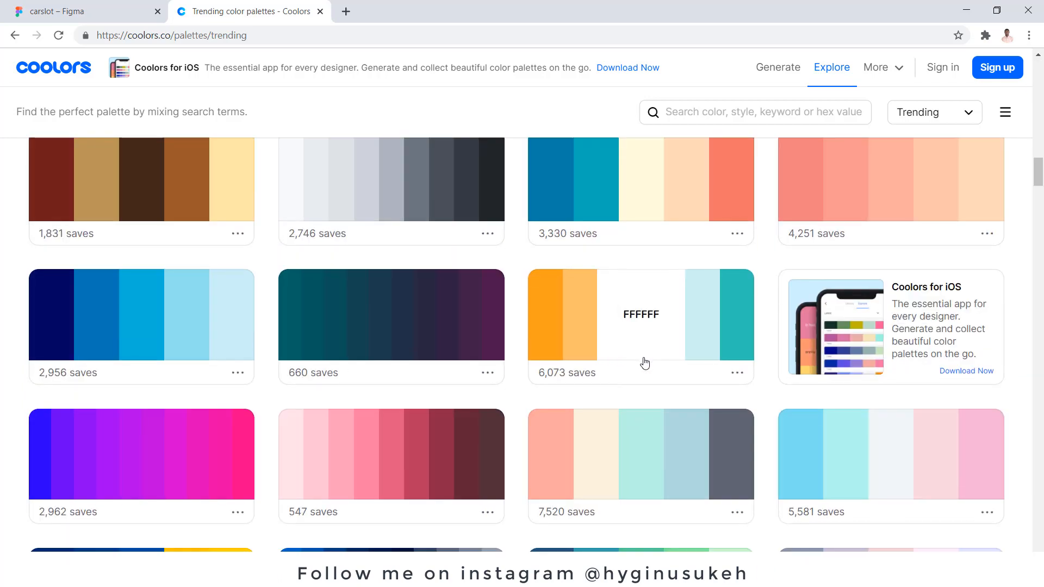
pyautogui.scroll(-15, 646, 368)
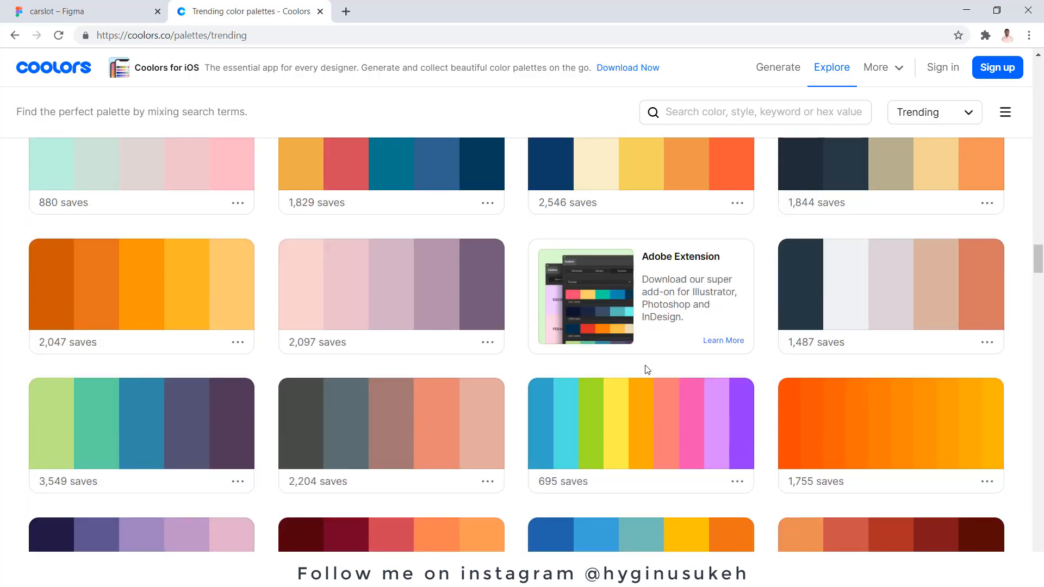
pyautogui.scroll(-15, 644, 372)
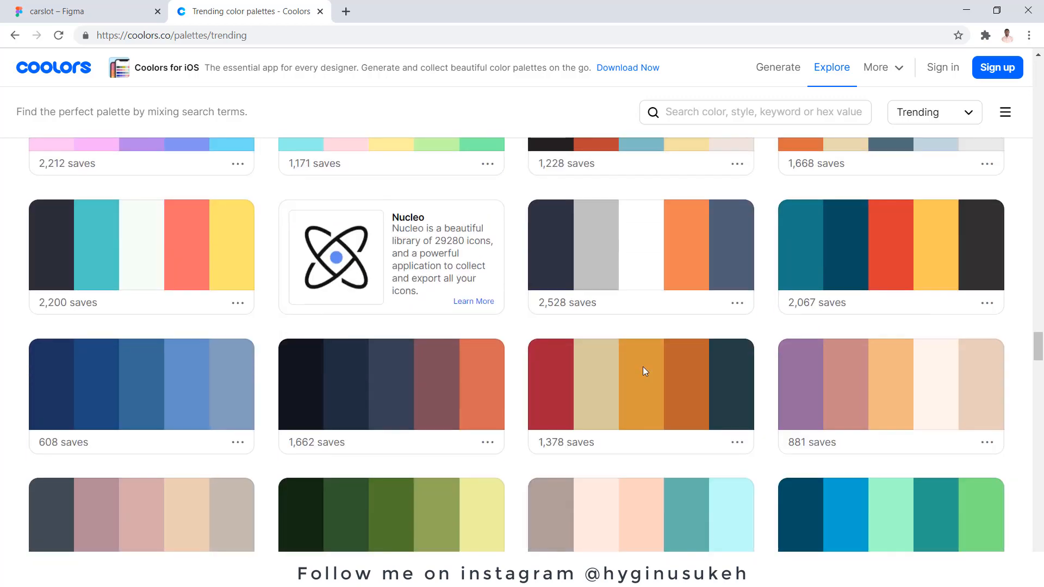
pyautogui.scroll(-15, 643, 376)
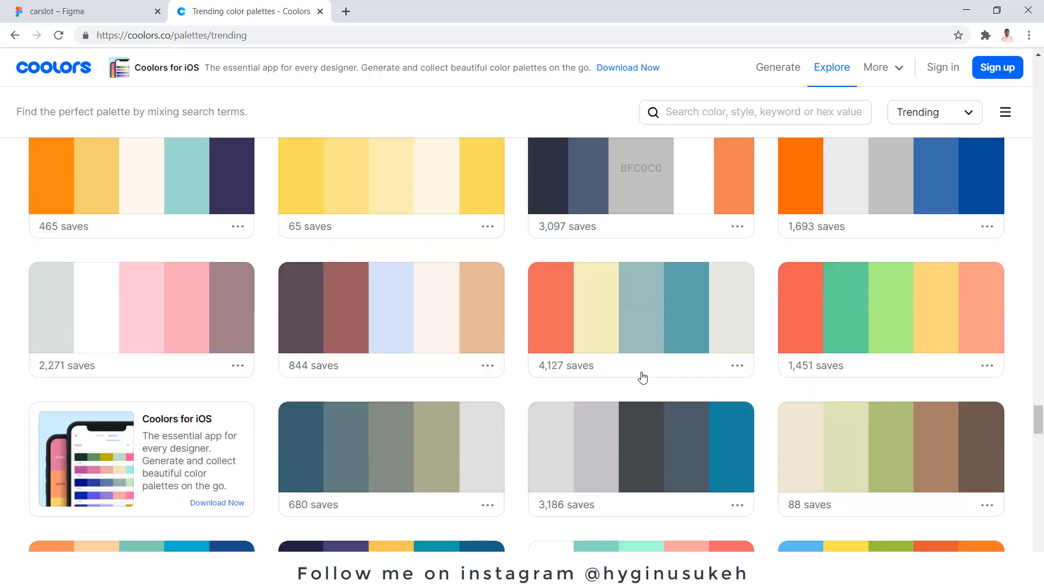
pyautogui.scroll(-10, 640, 387)
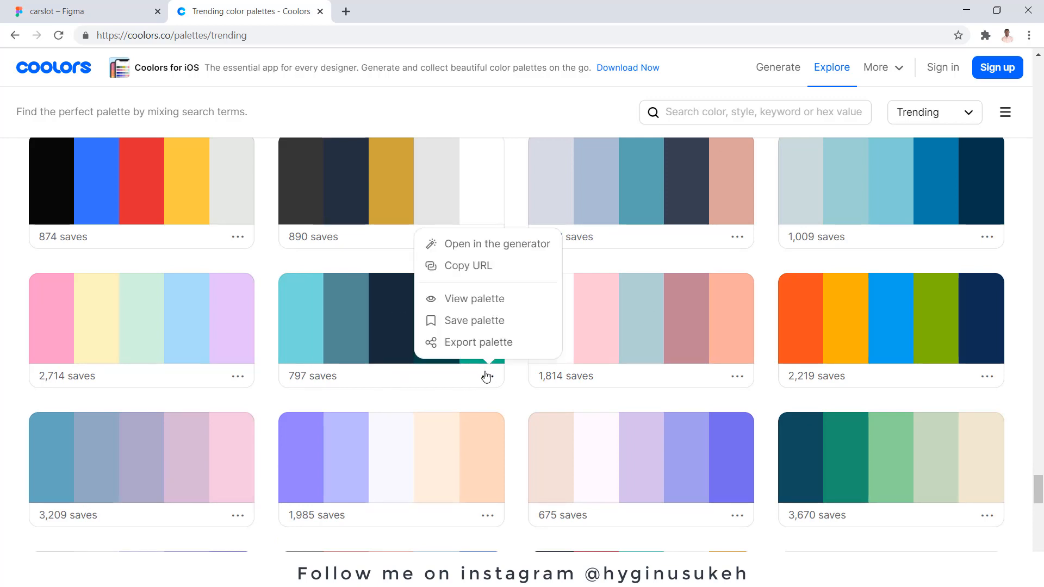
# Step: View the color values of the teal, navy and green palette with 797 saves, checking its dark swatches, and close the details
pyautogui.click(465, 305)
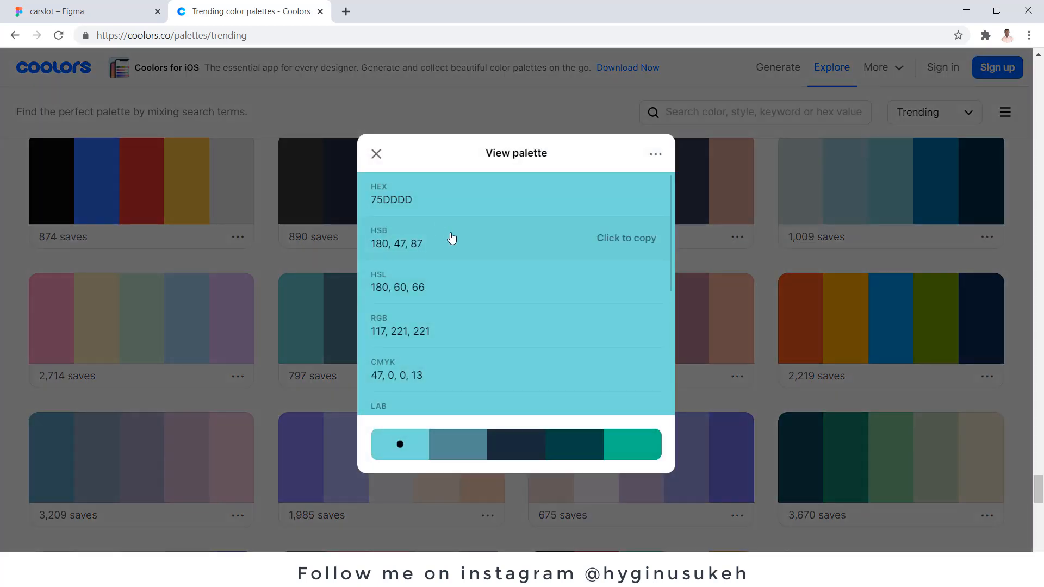
pyautogui.scroll(-1, 462, 326)
pyautogui.click(474, 445)
pyautogui.click(501, 444)
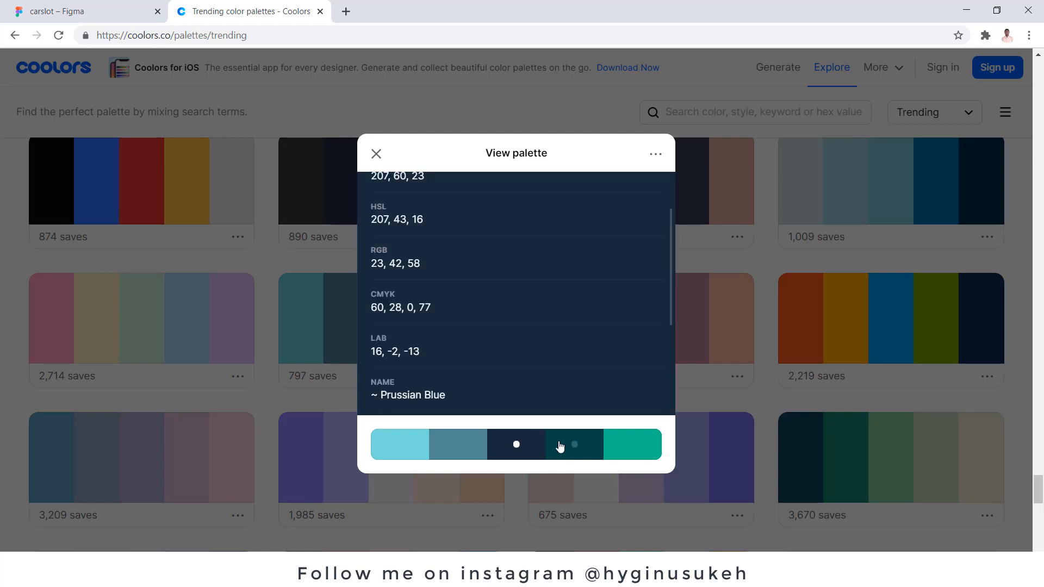
pyautogui.click(558, 446)
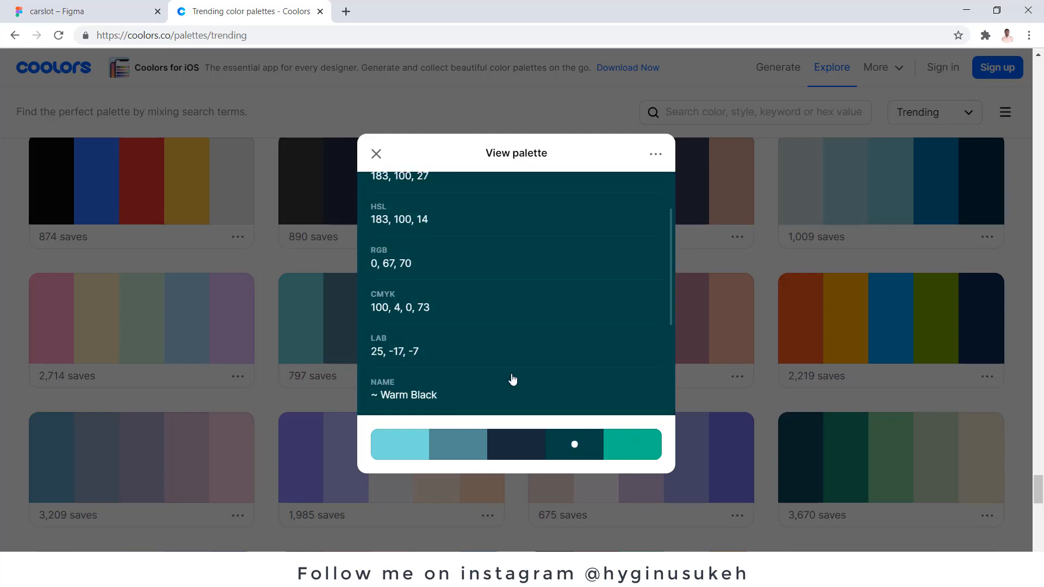
pyautogui.click(376, 154)
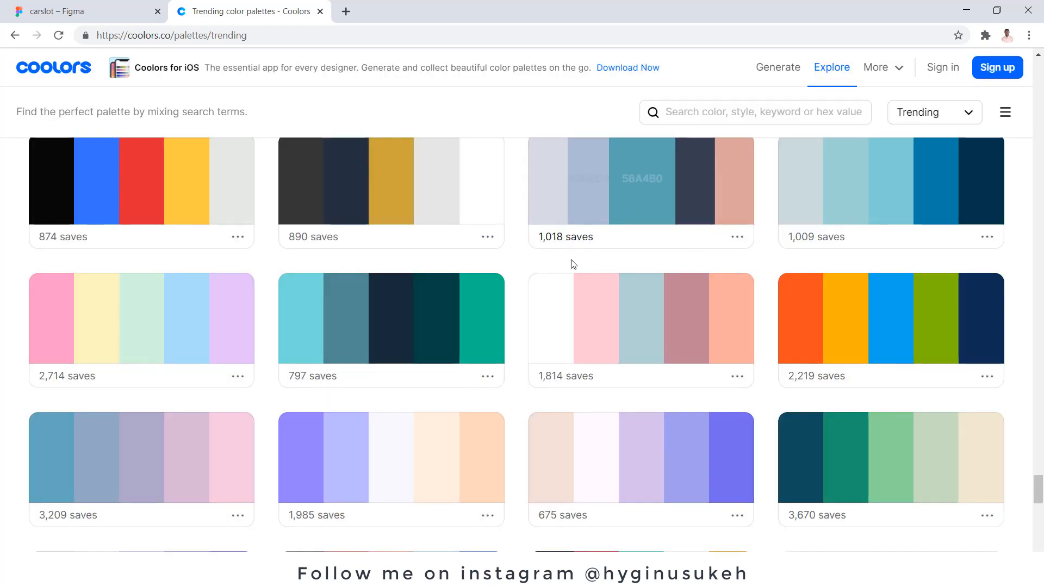
# Step: Look back through the earlier trending palettes for other color schemes suited to the car website design
pyautogui.scroll(5, 585, 338)
pyautogui.scroll(5, 585, 339)
pyautogui.scroll(4, 550, 348)
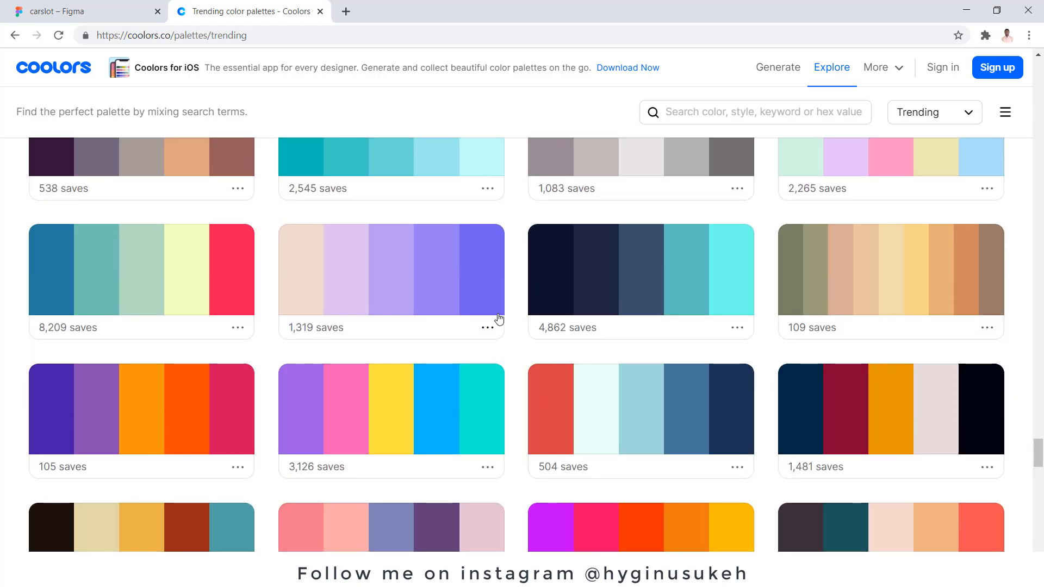
pyautogui.scroll(15, 499, 324)
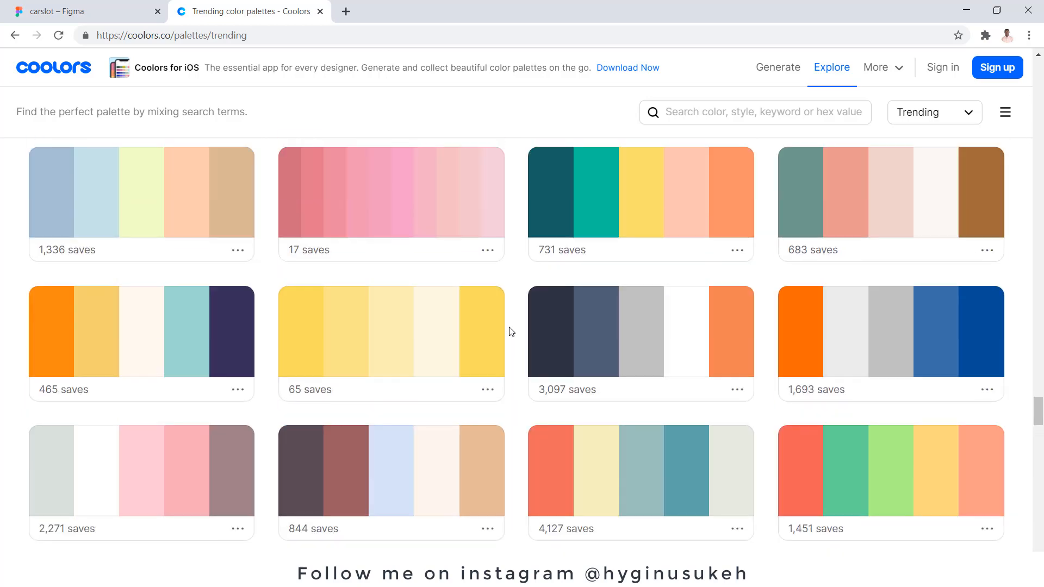
pyautogui.scroll(5, 508, 331)
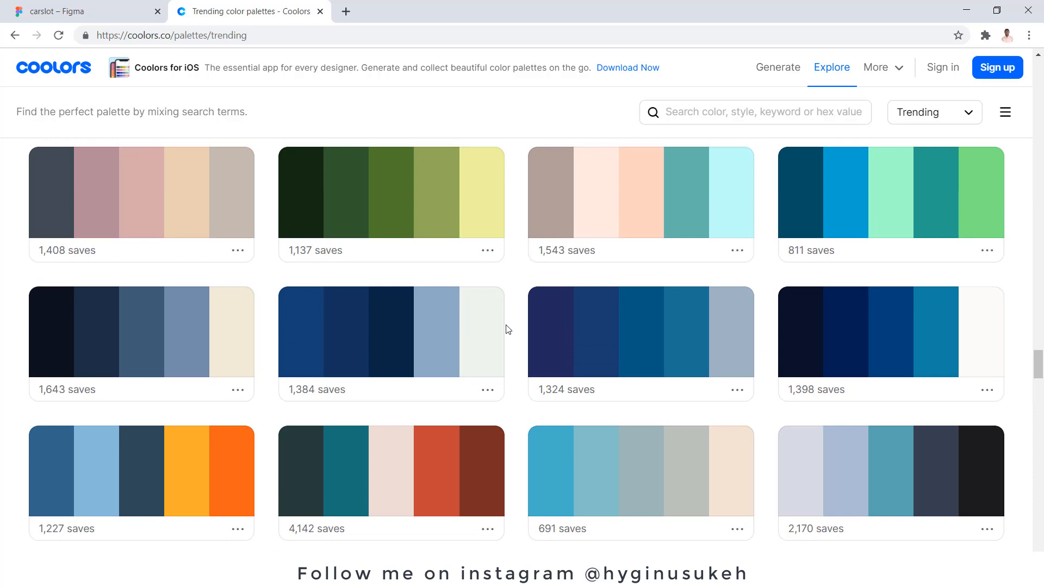
pyautogui.scroll(15, 497, 303)
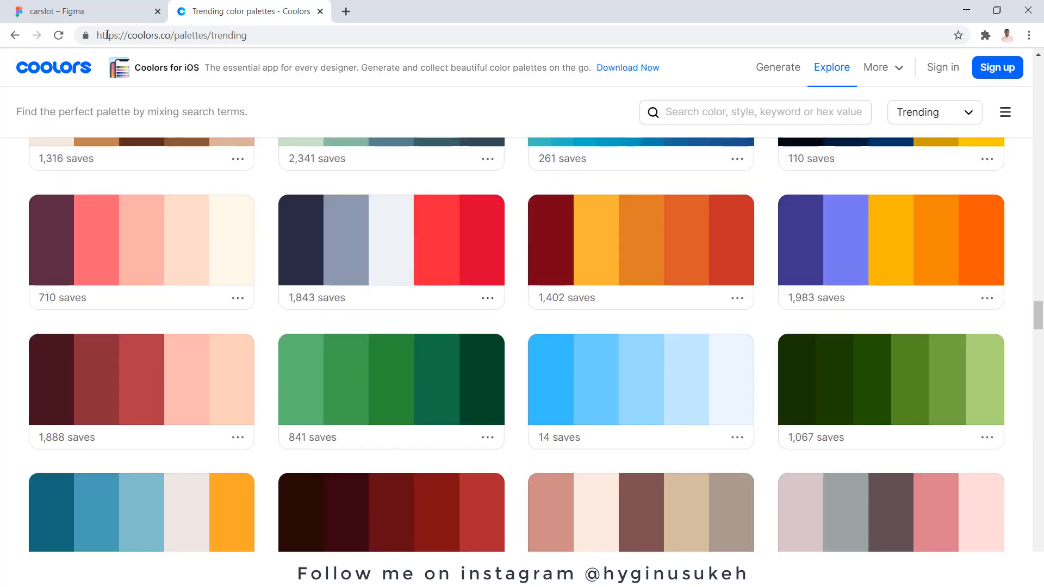
# Step: Switch back to the carslot file in Figma and place the car image from the computer in the MacBook frame at about X 211, Y 84
pyautogui.click(54, 8)
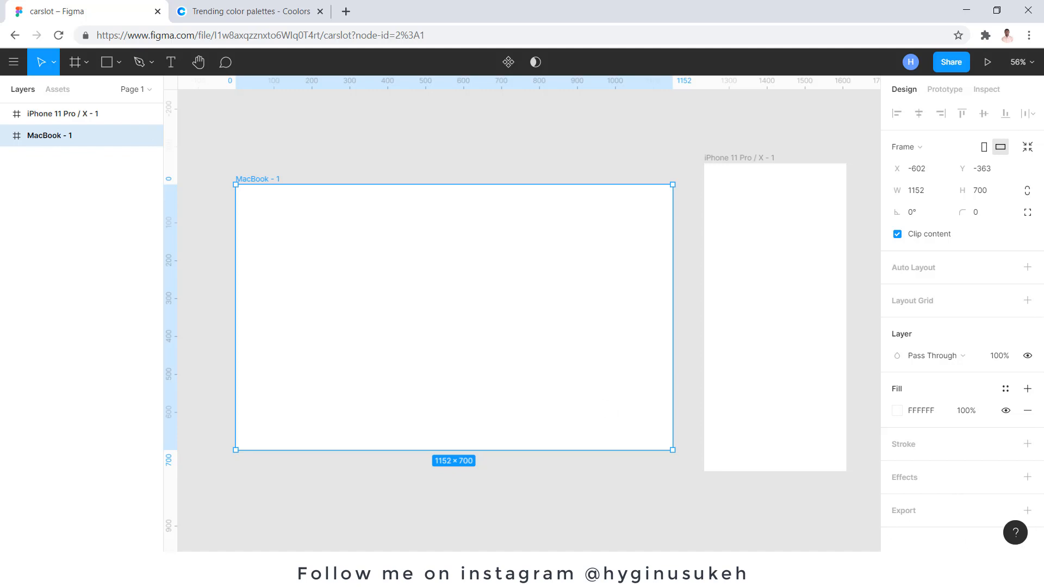
pyautogui.click(1040, 576)
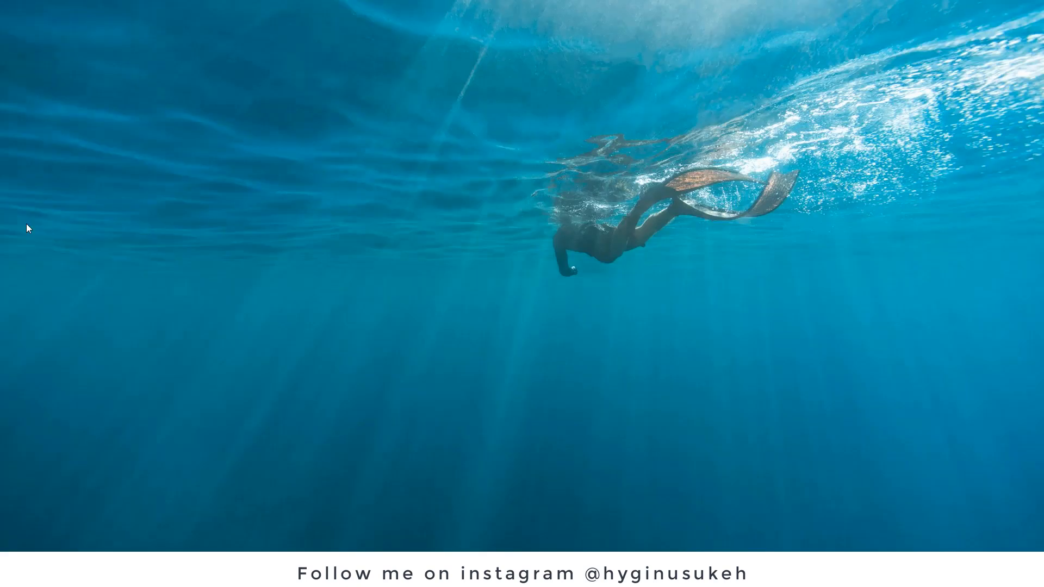
pyautogui.doubleClick(25, 223)
pyautogui.moveTo(517, 243); pyautogui.dragTo(459, 344)
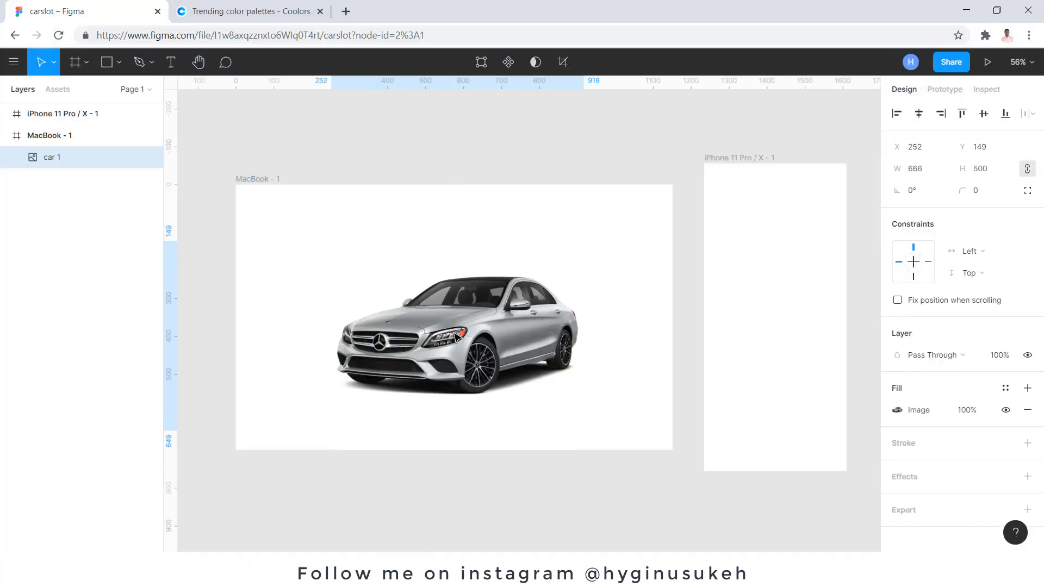
pyautogui.moveTo(451, 576)
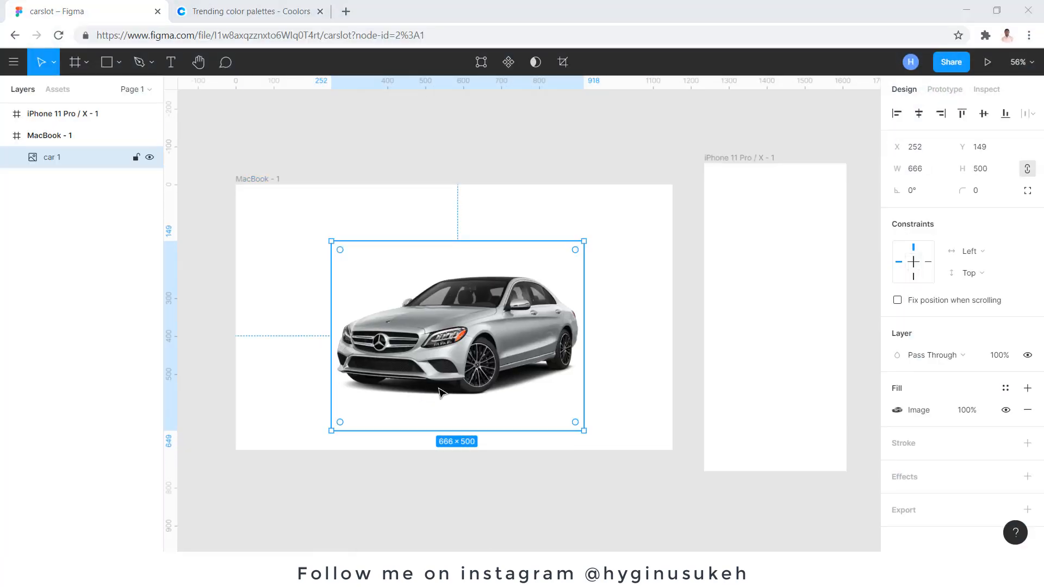
pyautogui.moveTo(473, 335); pyautogui.dragTo(450, 310)
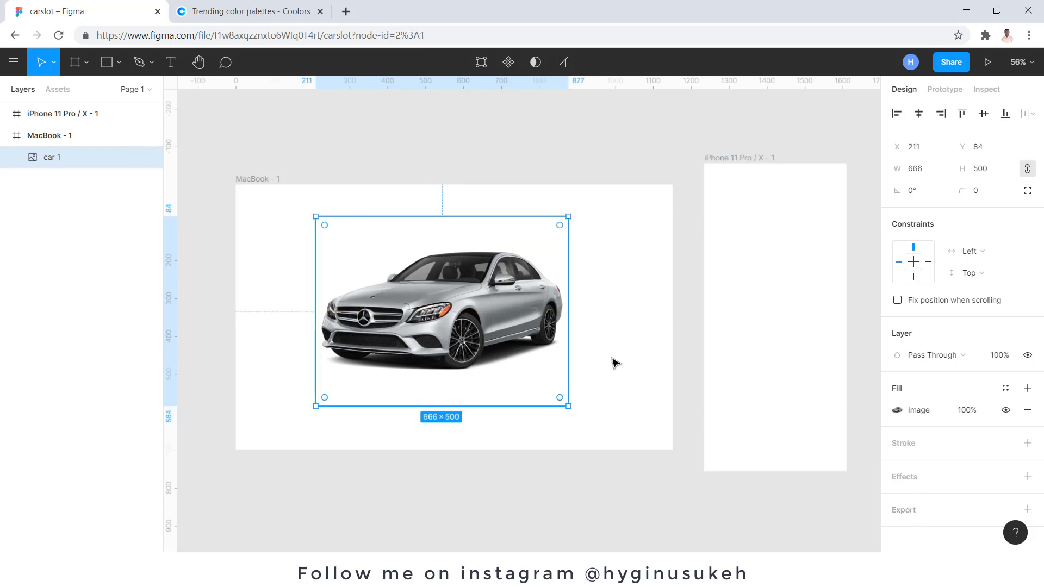
# Step: Set the MacBook frame's fill color to E9ECEF
pyautogui.click(255, 179)
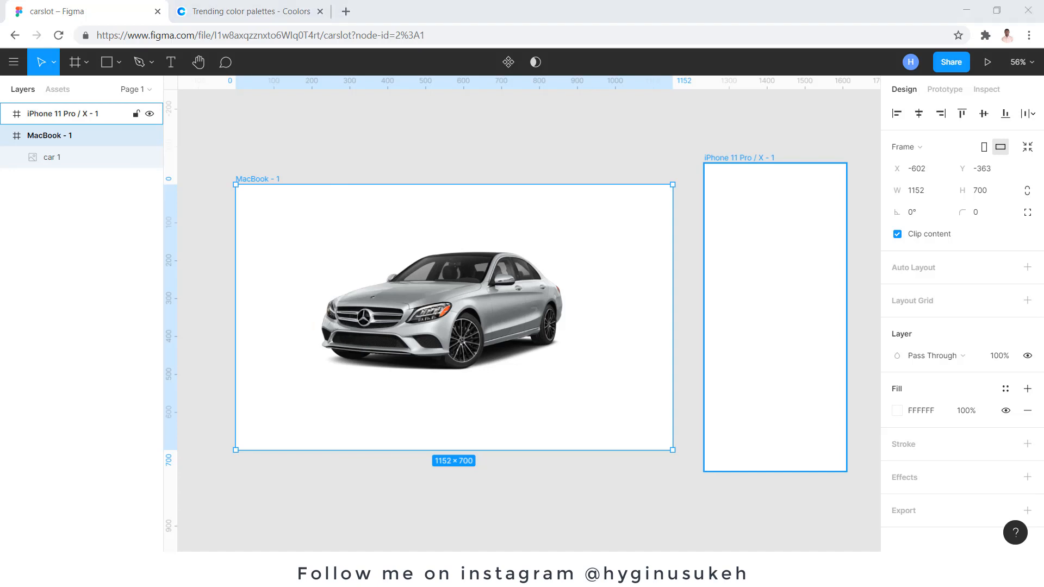
pyautogui.click(930, 412)
pyautogui.write('E9ECEF')
pyautogui.press('Return')
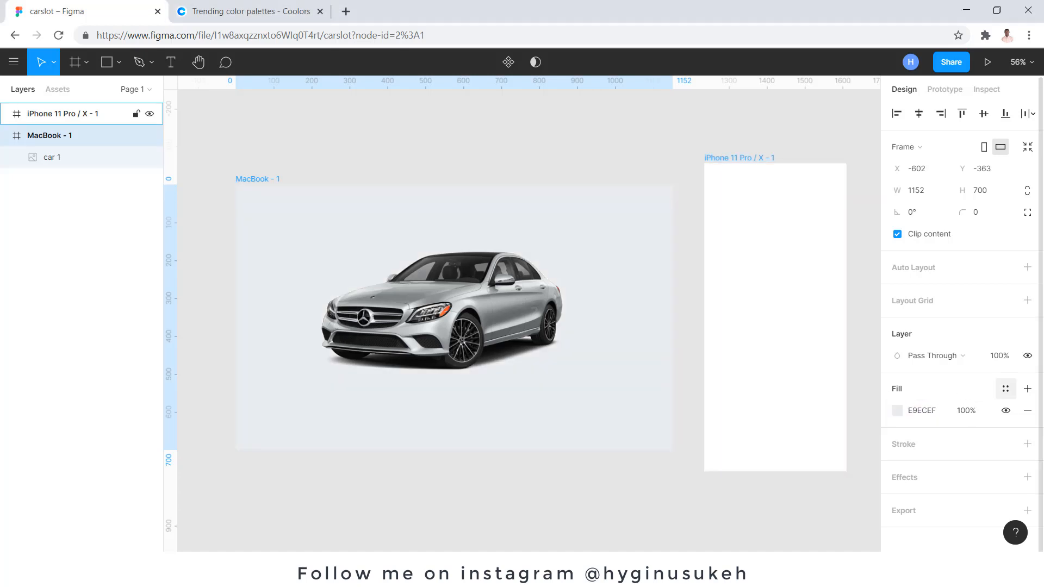
# Step: Change the canvas background color to white, FFFFFF
pyautogui.click(676, 143)
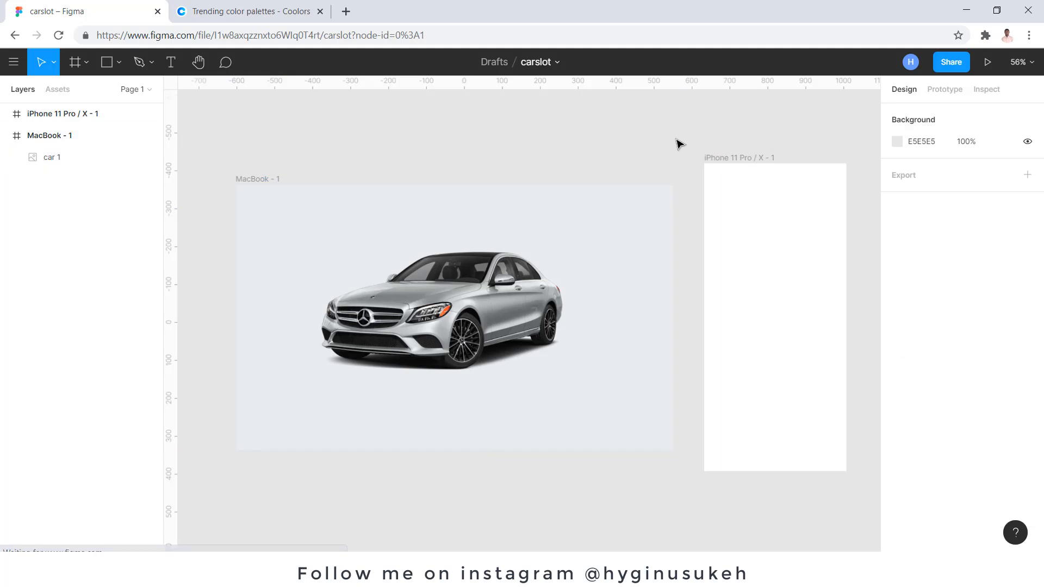
pyautogui.click(897, 143)
pyautogui.moveTo(718, 177); pyautogui.dragTo(714, 124)
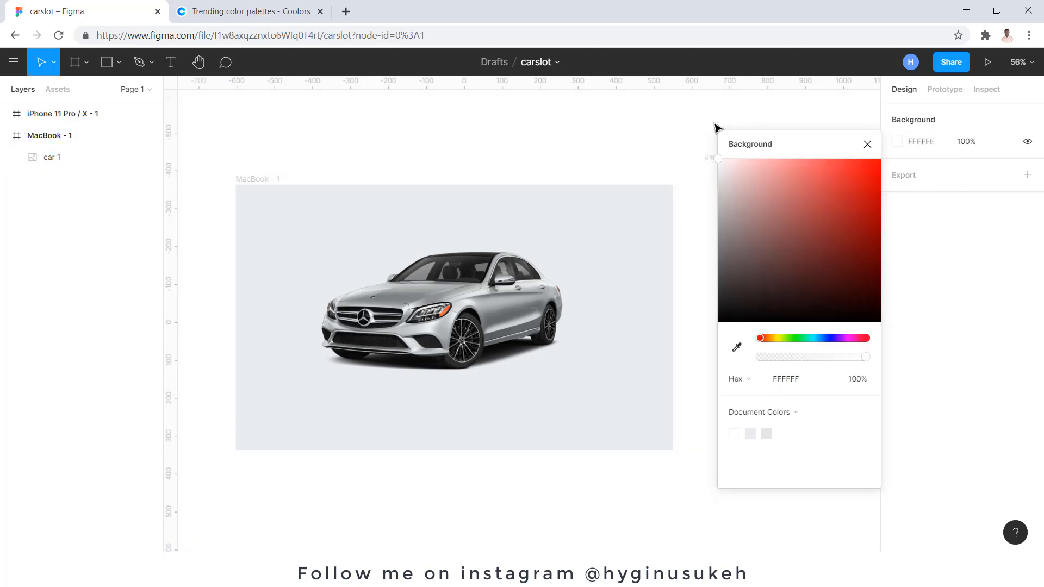
pyautogui.click(867, 144)
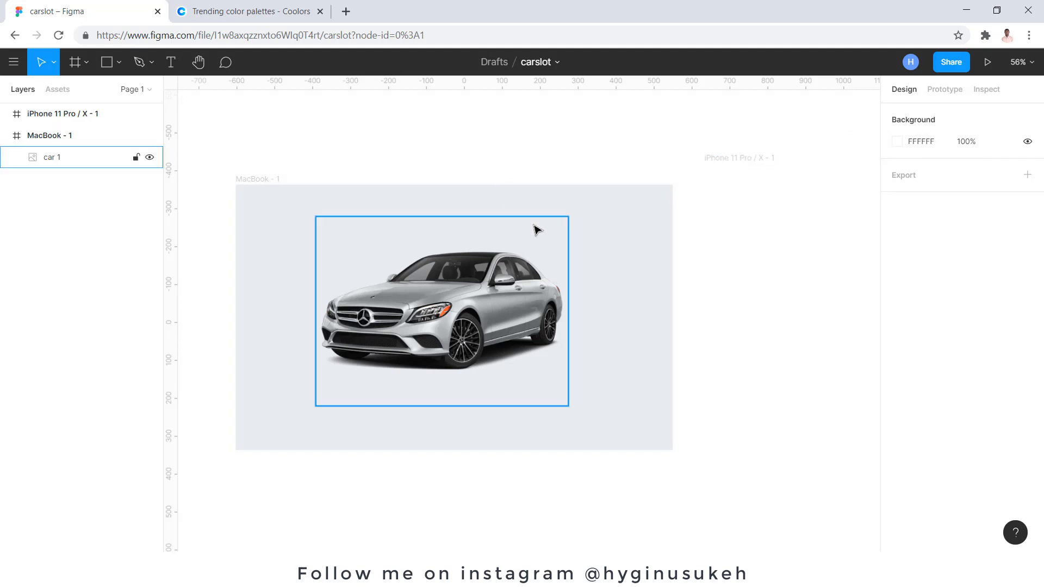
# Step: Set the iPhone 11 Pro / X frame's fill color to E9ECEF
pyautogui.click(728, 204)
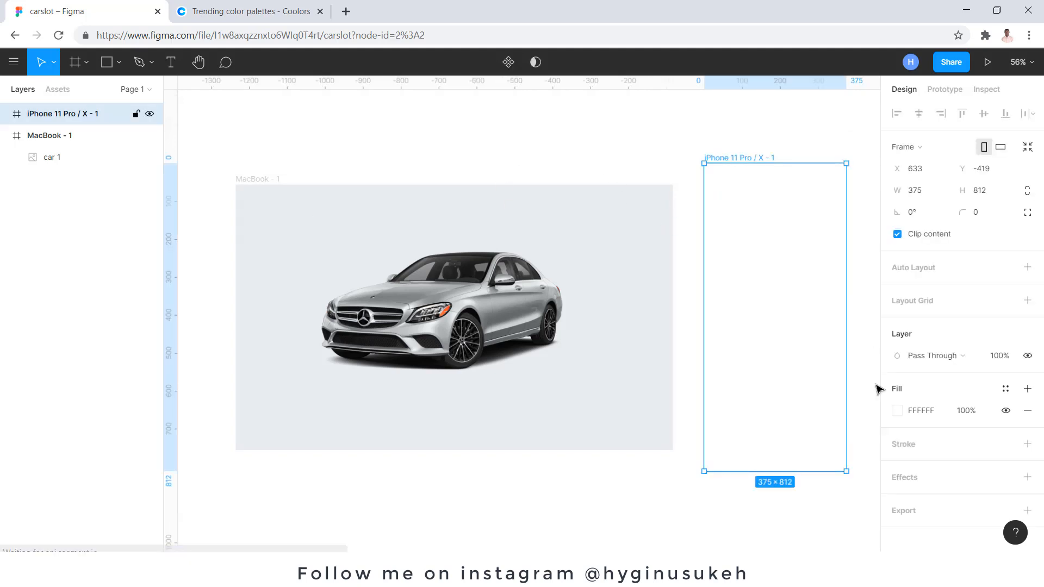
pyautogui.click(931, 412)
pyautogui.write('E9ECEF')
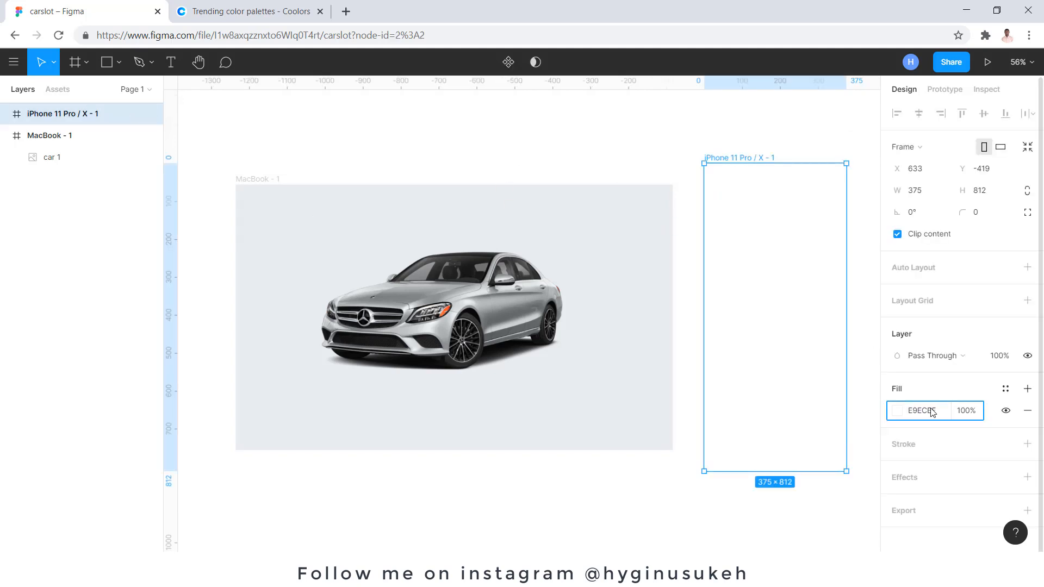
pyautogui.press('Return')
pyautogui.click(467, 158)
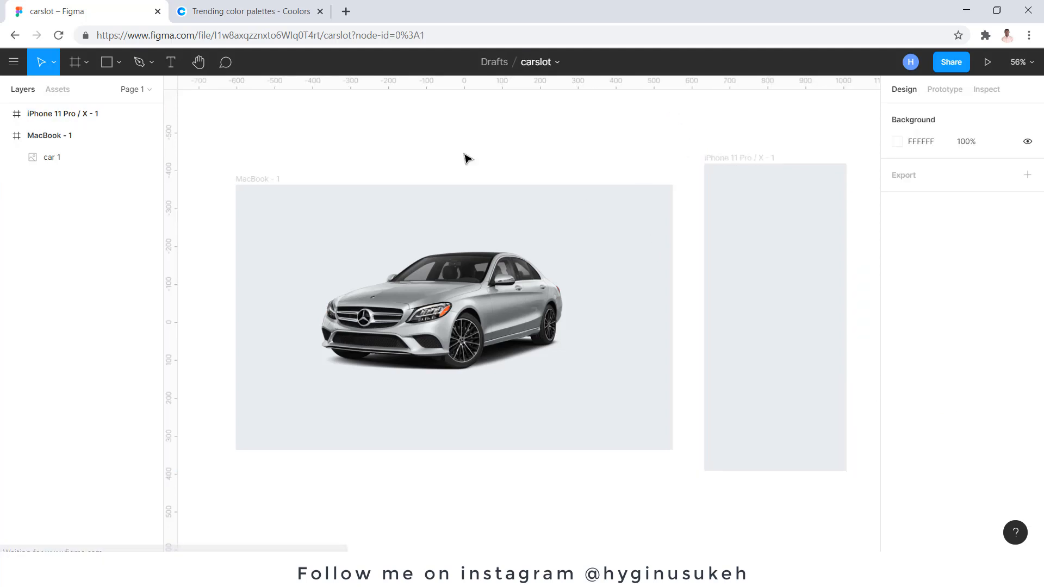
# Step: Rename the MacBook frame as website
pyautogui.click(269, 179)
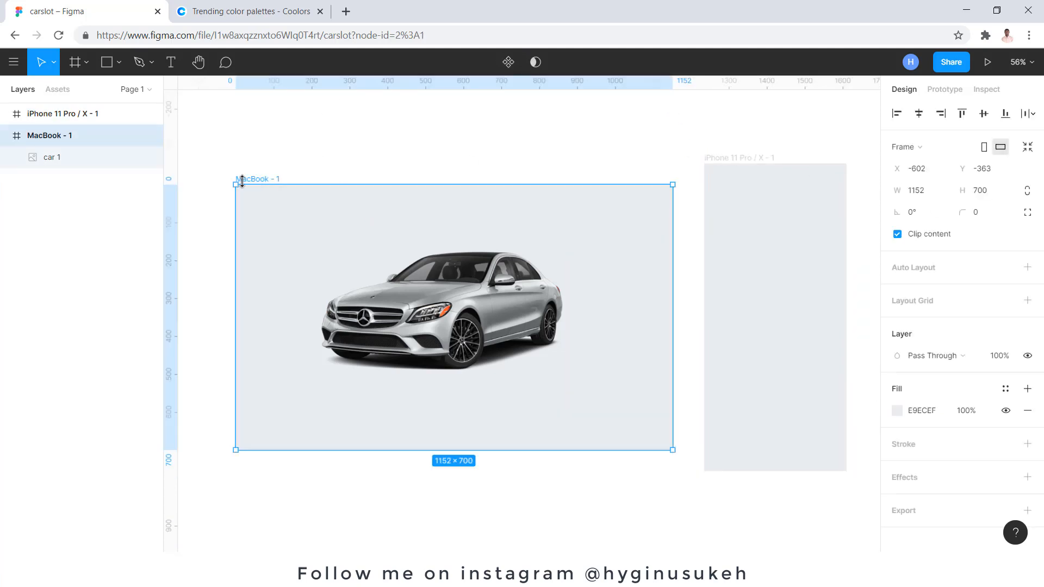
pyautogui.doubleClick(67, 141)
pyautogui.write('website')
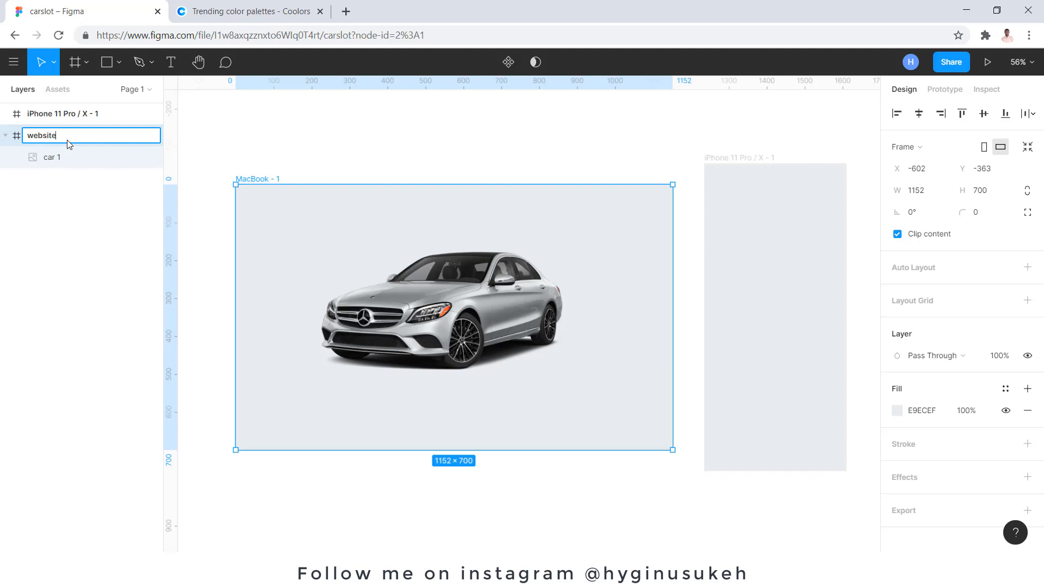
pyautogui.press('Return')
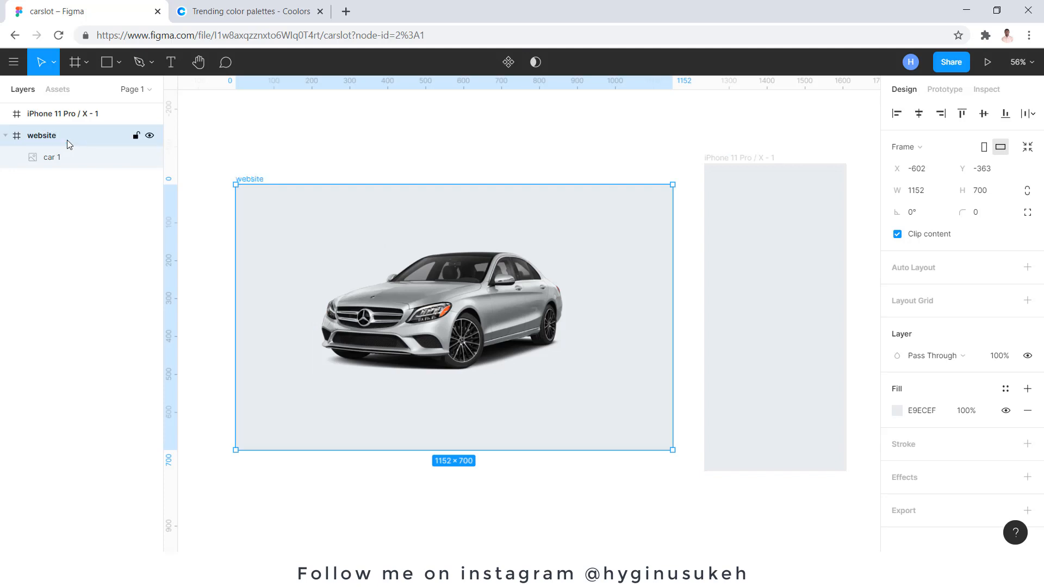
# Step: Rename the iPhone 11 Pro / X frame as mobile
pyautogui.click(718, 159)
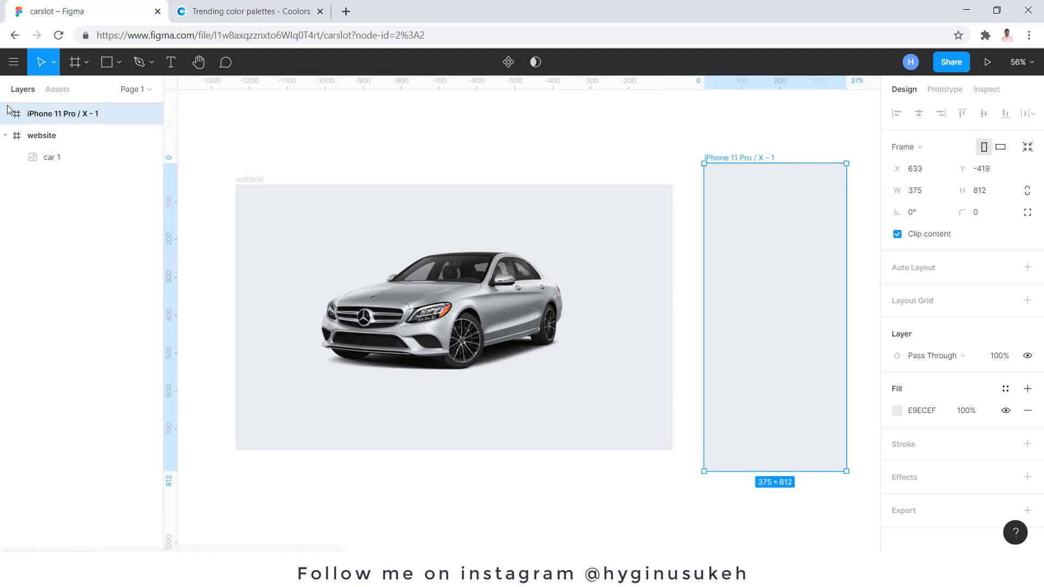
pyautogui.doubleClick(74, 114)
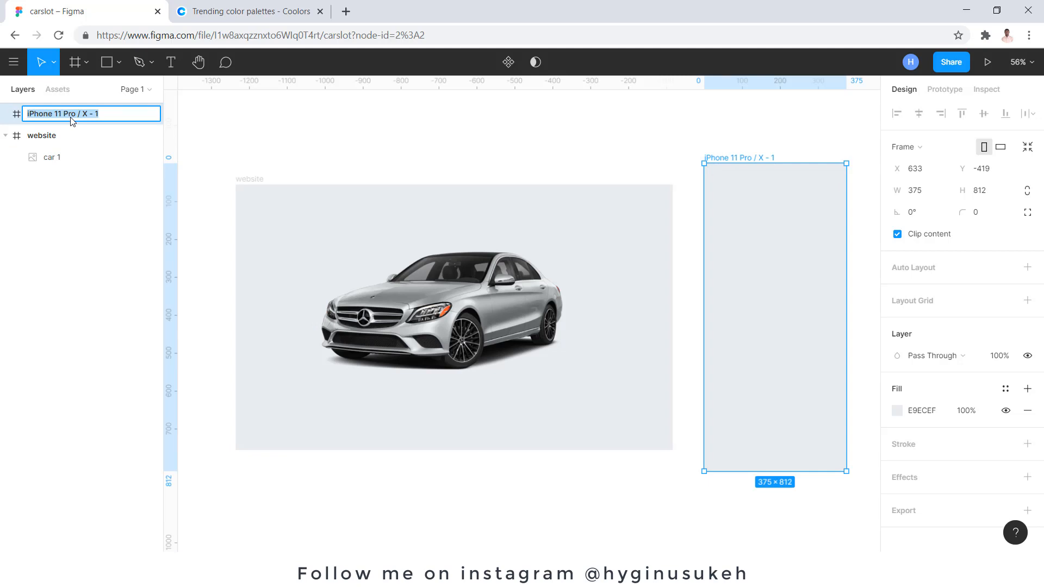
pyautogui.write('mobile')
pyautogui.press('Return')
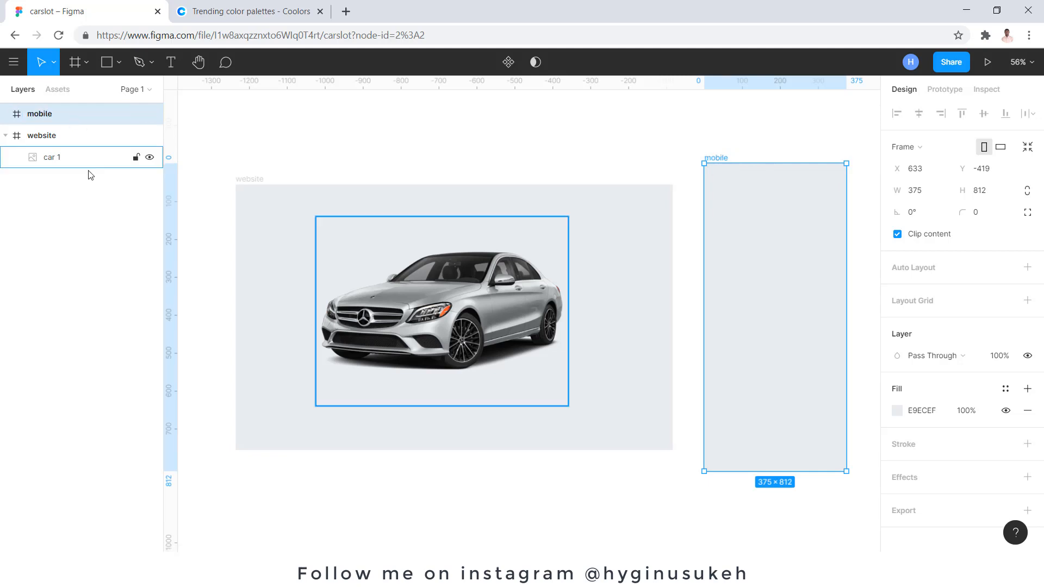
# Step: Reposition the car image in the website frame so that it sits somewhat left of the frame's center
pyautogui.click(474, 283)
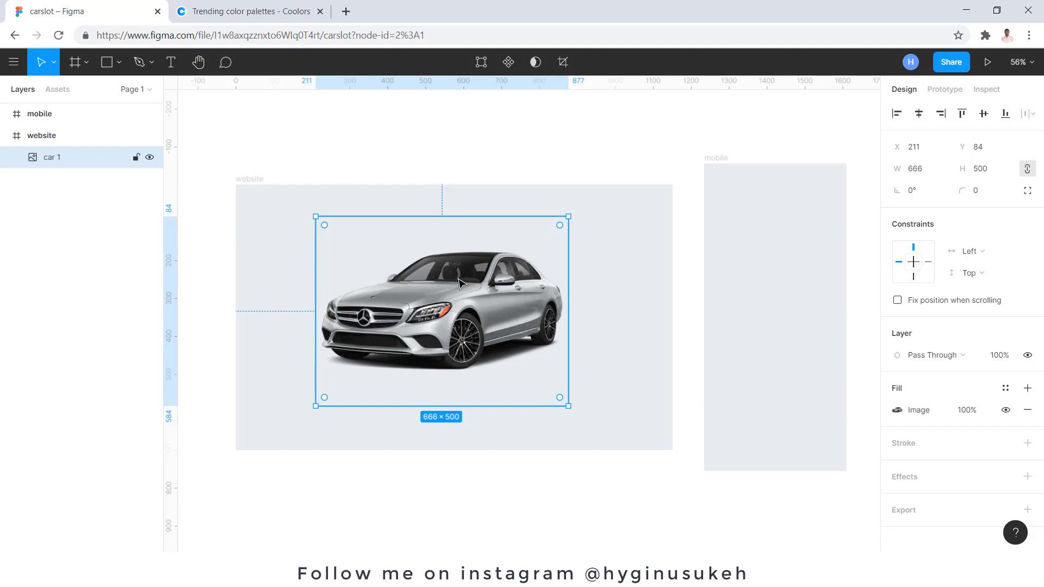
pyautogui.moveTo(471, 304); pyautogui.dragTo(481, 320)
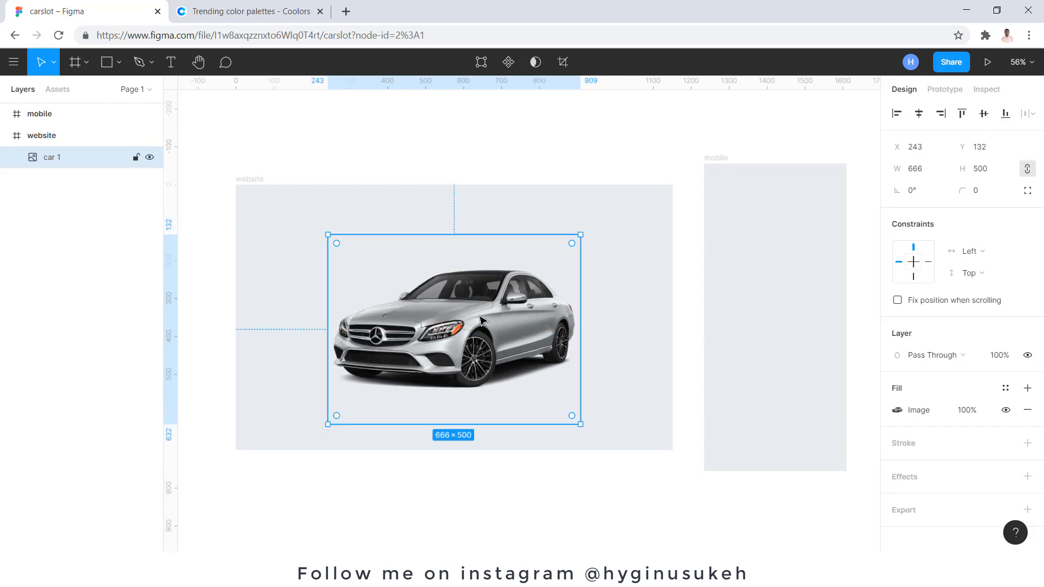
pyautogui.click(170, 62)
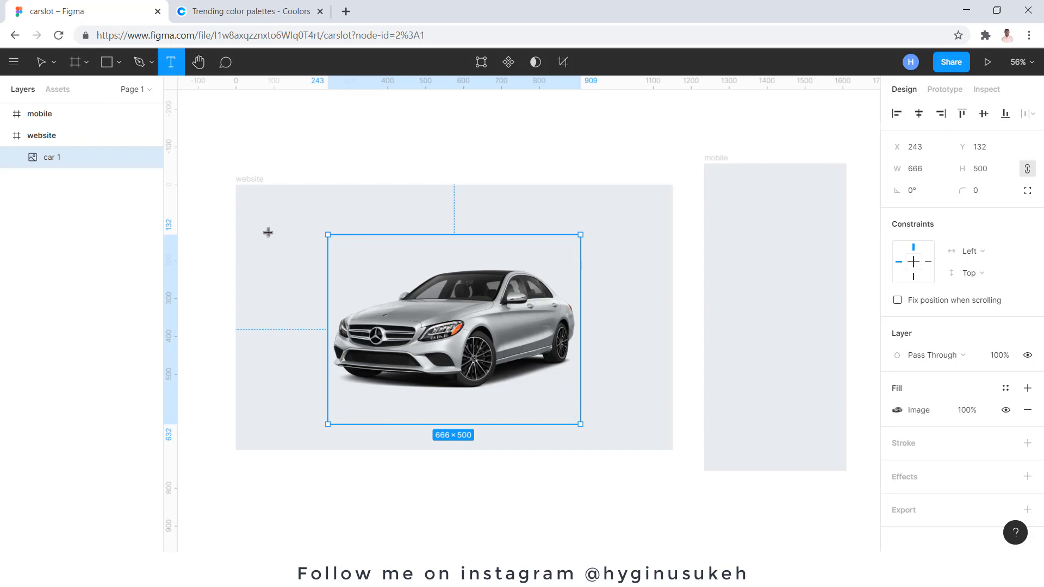
pyautogui.click(41, 62)
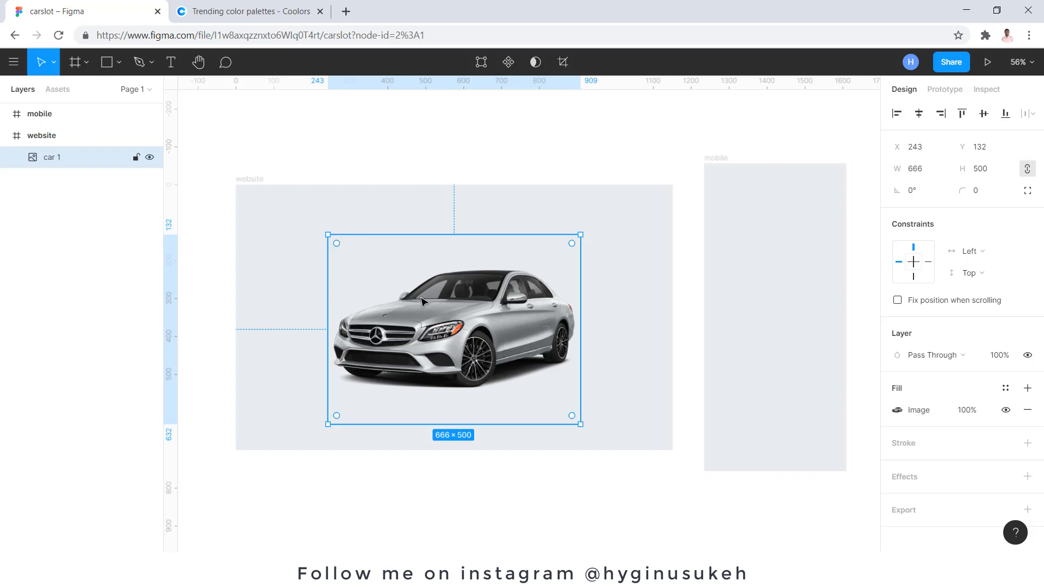
pyautogui.moveTo(423, 301); pyautogui.dragTo(354, 277)
# Step: Add a layout grid to the website frame and configure it as 12 columns
pyautogui.click(246, 178)
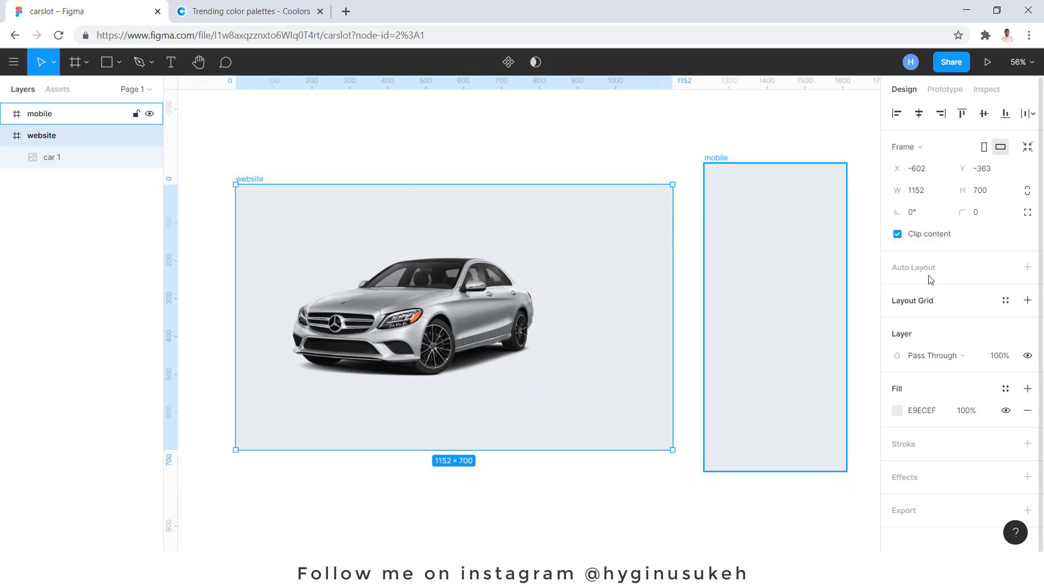
pyautogui.click(1027, 300)
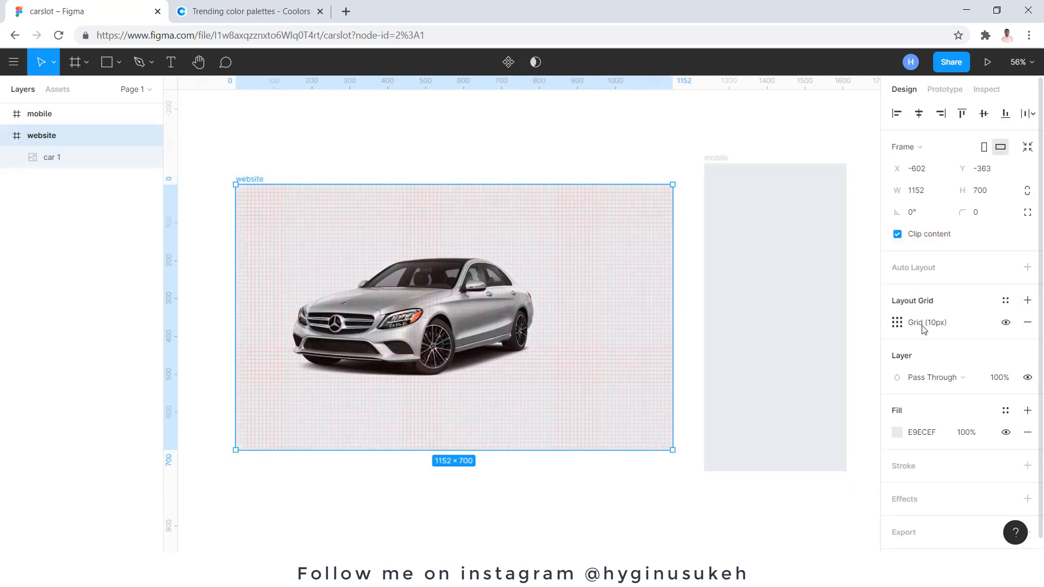
pyautogui.click(897, 322)
pyautogui.click(751, 326)
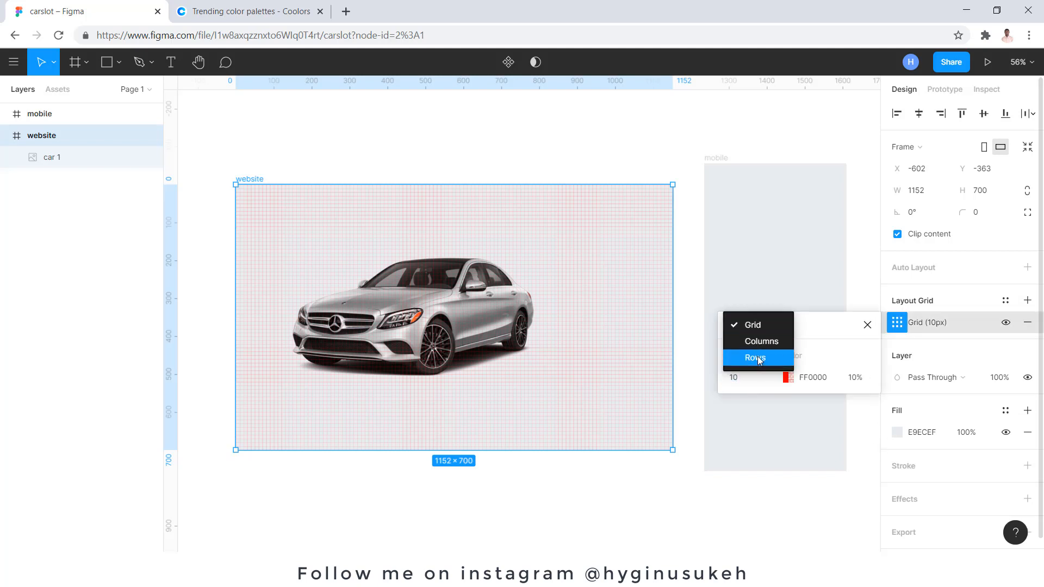
pyautogui.click(757, 342)
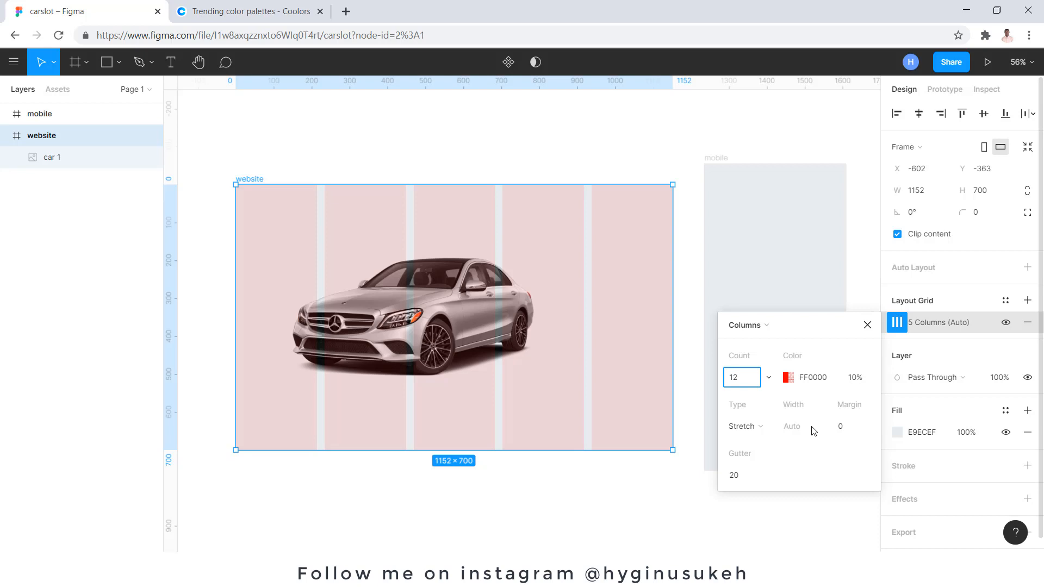
# Step: Set the website frame's column grid margin to 100 and close the grid settings
pyautogui.click(843, 429)
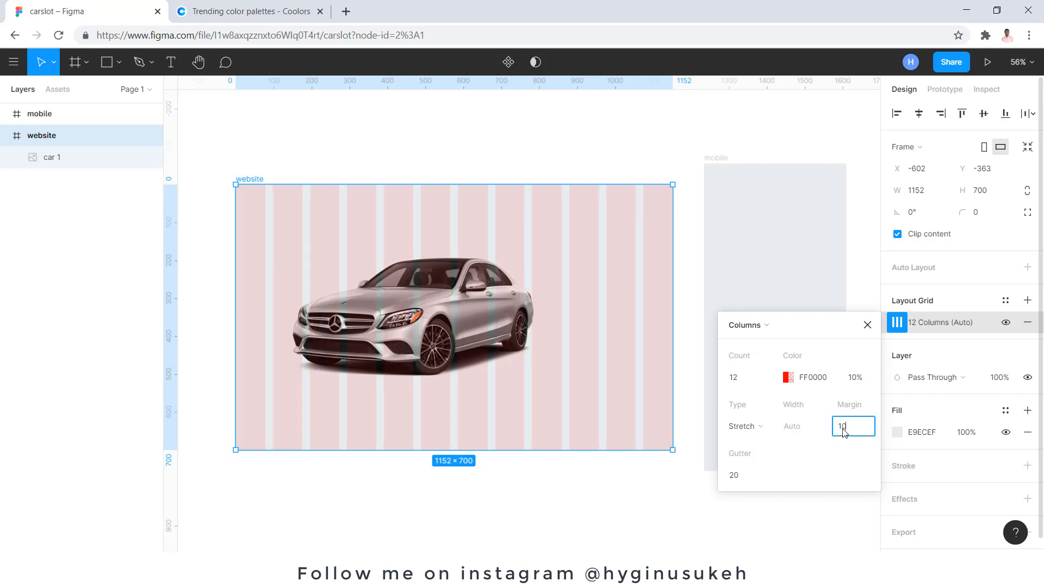
pyautogui.write('100')
pyautogui.press('Return')
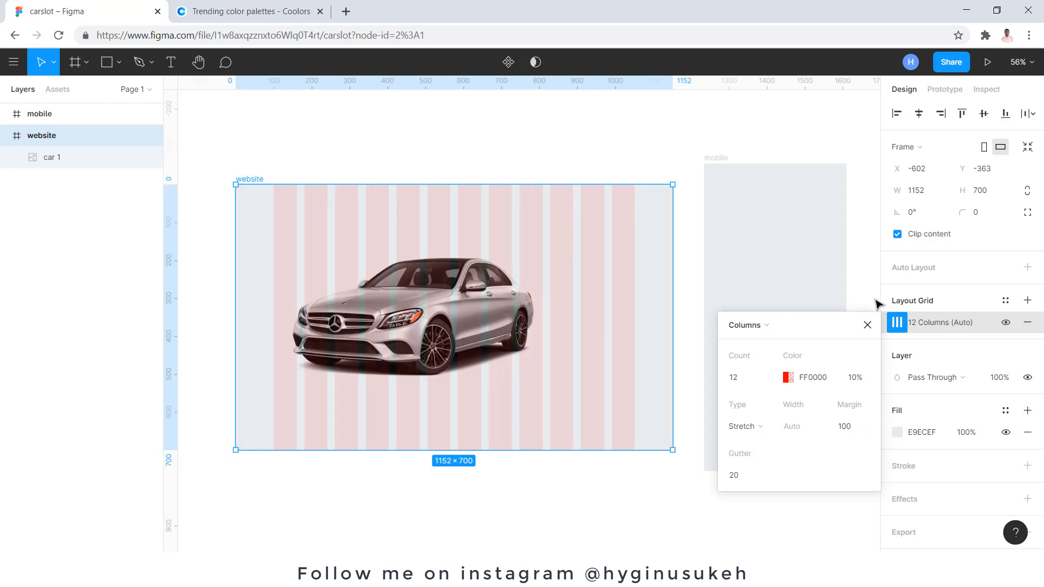
pyautogui.click(867, 324)
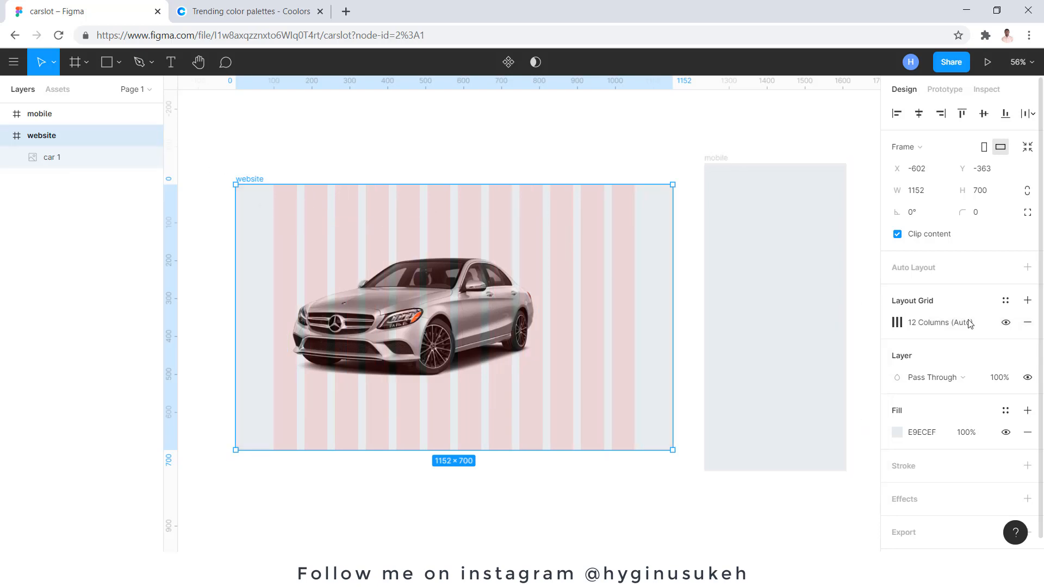
# Step: Hide the website frame's column grid and reposition the car image at about X 234, Y 157
pyautogui.click(1006, 324)
pyautogui.moveTo(418, 329); pyautogui.dragTo(469, 348)
pyautogui.click(419, 329)
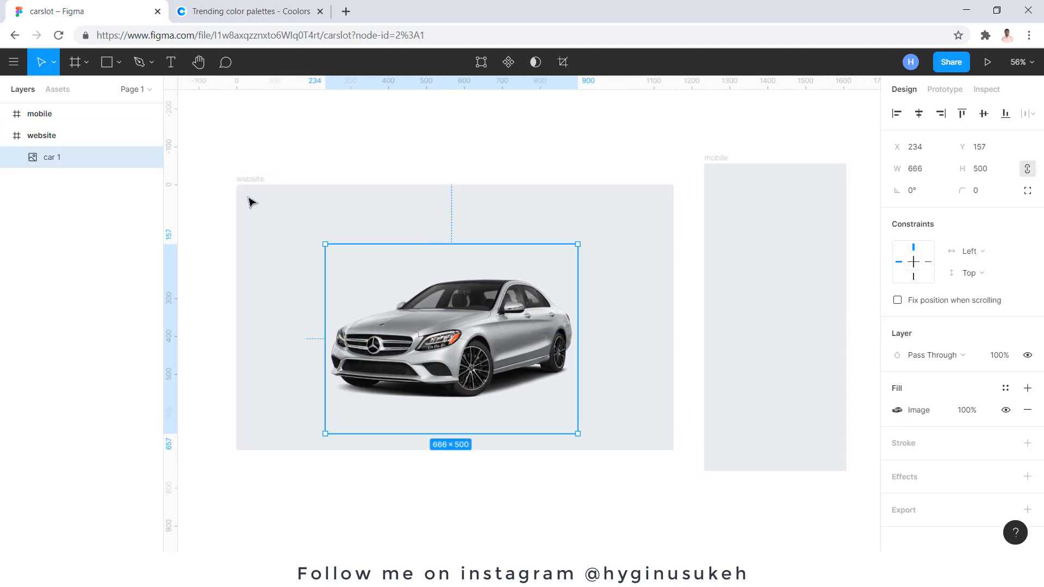
# Step: Add the text "carslot." at font size 24 near the upper-left corner of the website frame
pyautogui.click(171, 62)
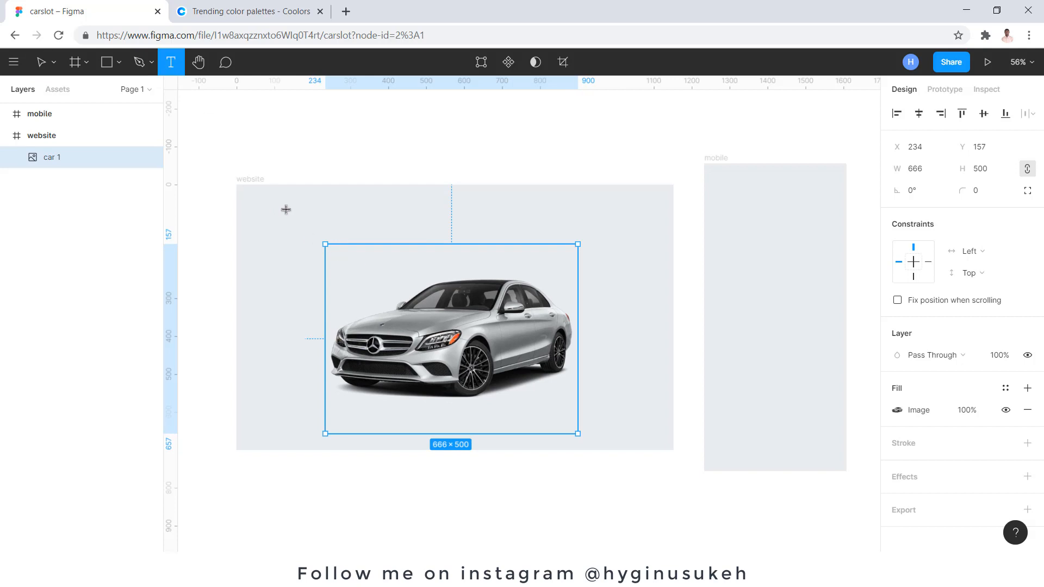
pyautogui.click(285, 208)
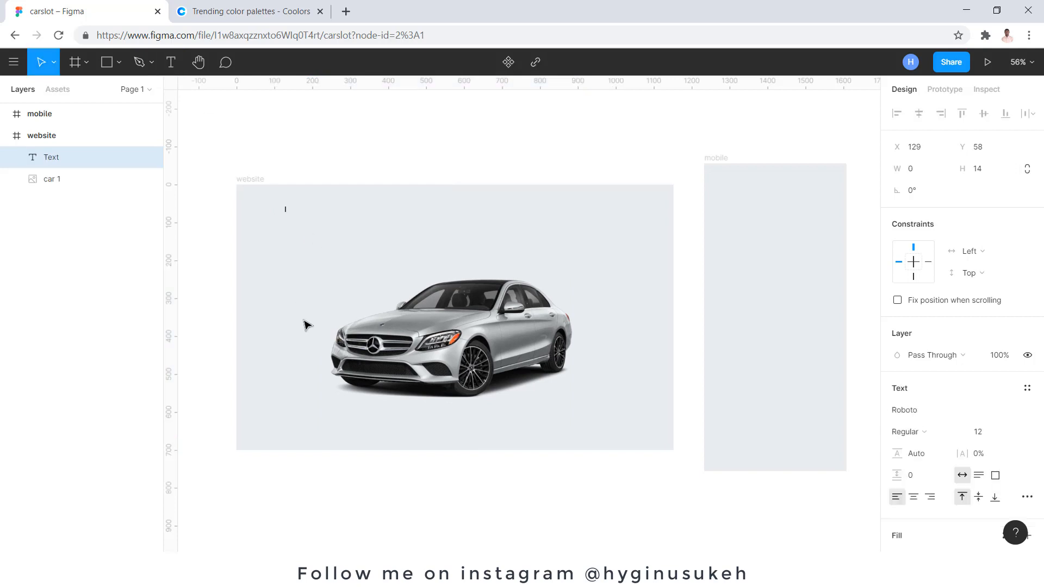
pyautogui.click(1009, 433)
pyautogui.click(990, 429)
pyautogui.write('carslot.')
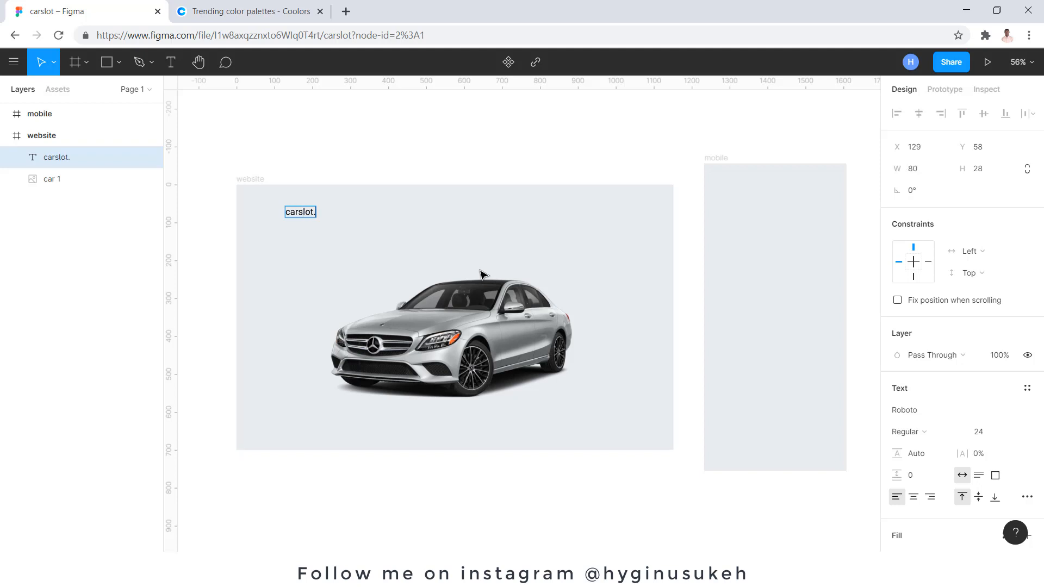
pyautogui.press('Escape')
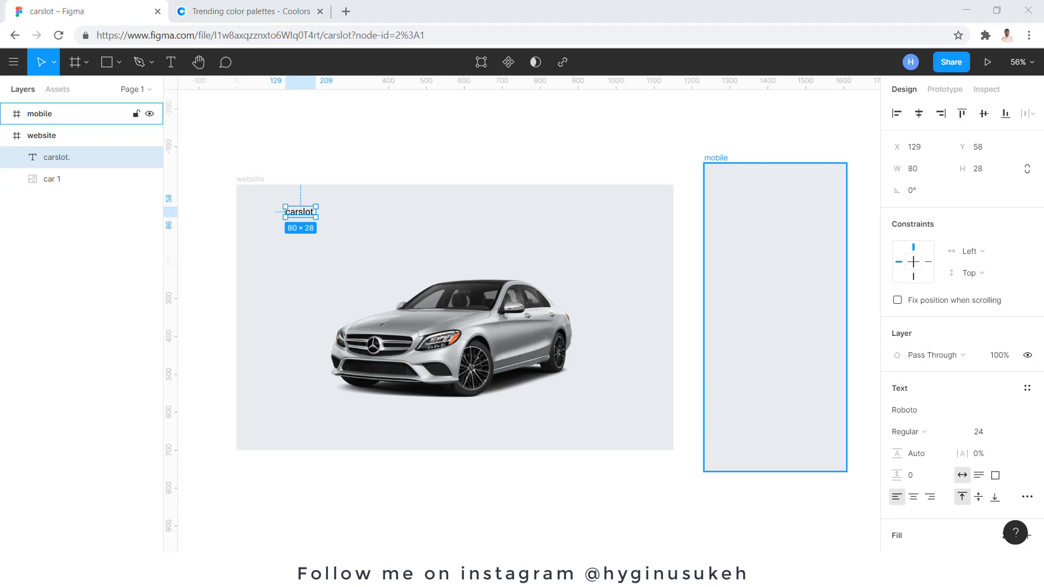
# Step: Set the carslot. text's fill color to 343A40
pyautogui.scroll(-3, 925, 466)
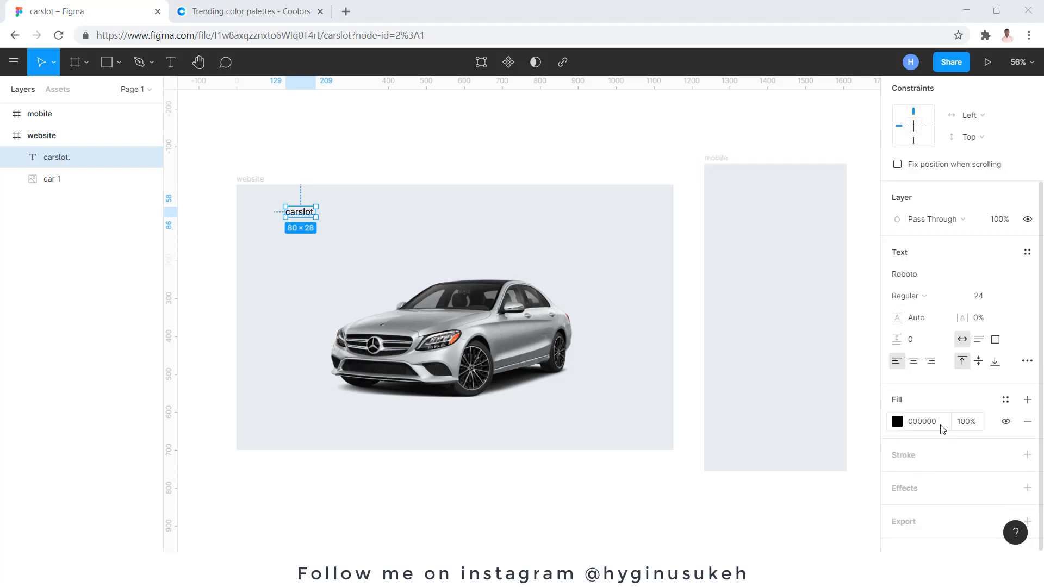
pyautogui.click(942, 430)
pyautogui.write('343A40')
pyautogui.press('Return')
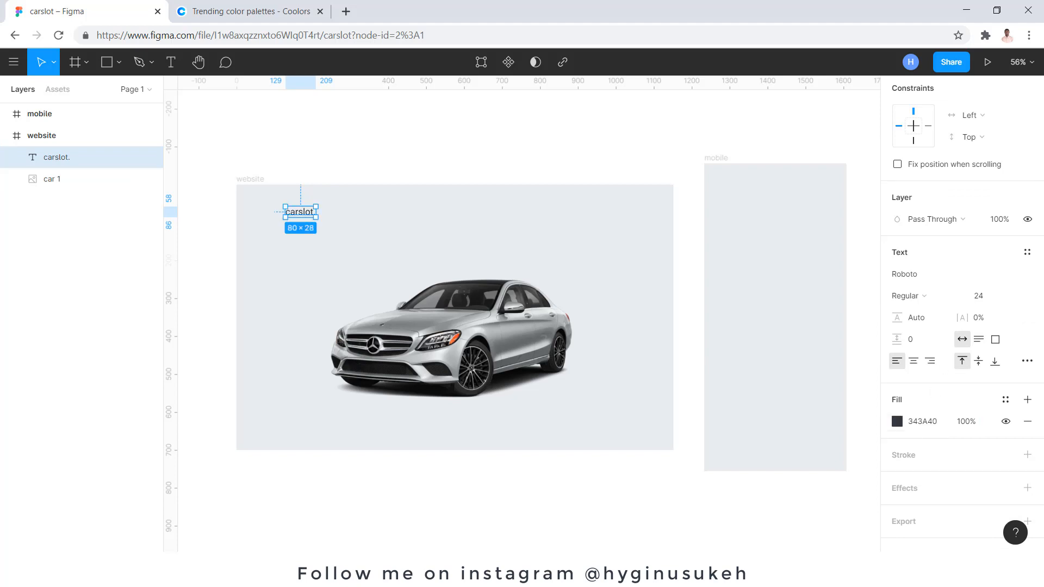
pyautogui.hotkey('alt', 'Tab')
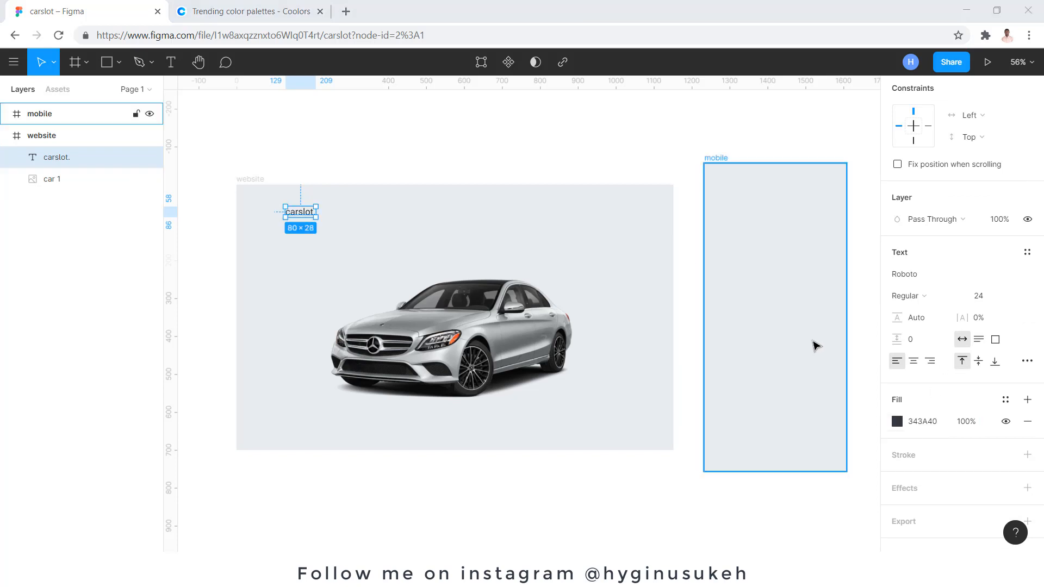
# Step: Set the carslot. text to the Poppins font with Medium weight
pyautogui.click(935, 294)
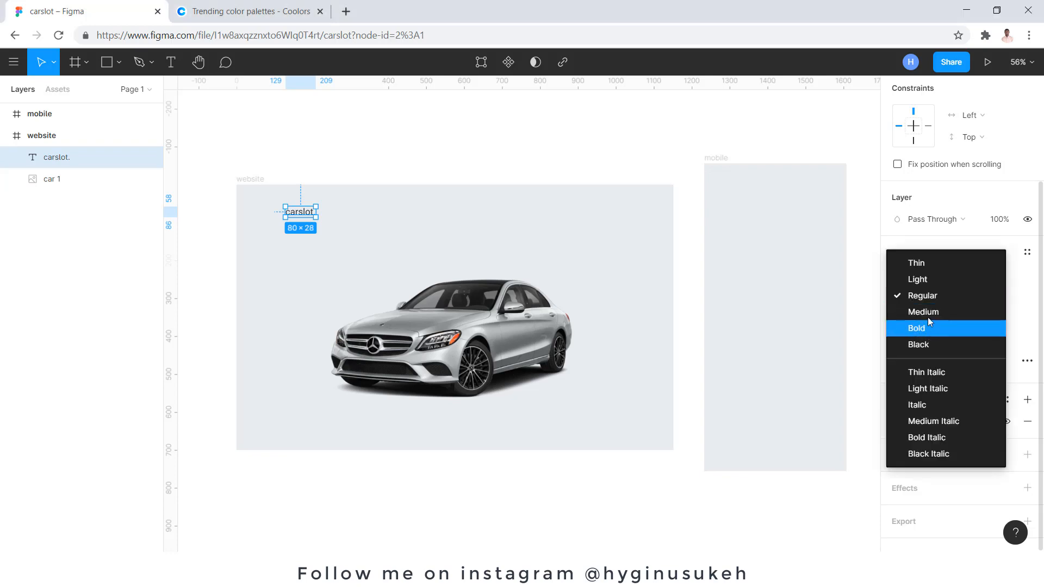
pyautogui.click(929, 316)
pyautogui.click(930, 279)
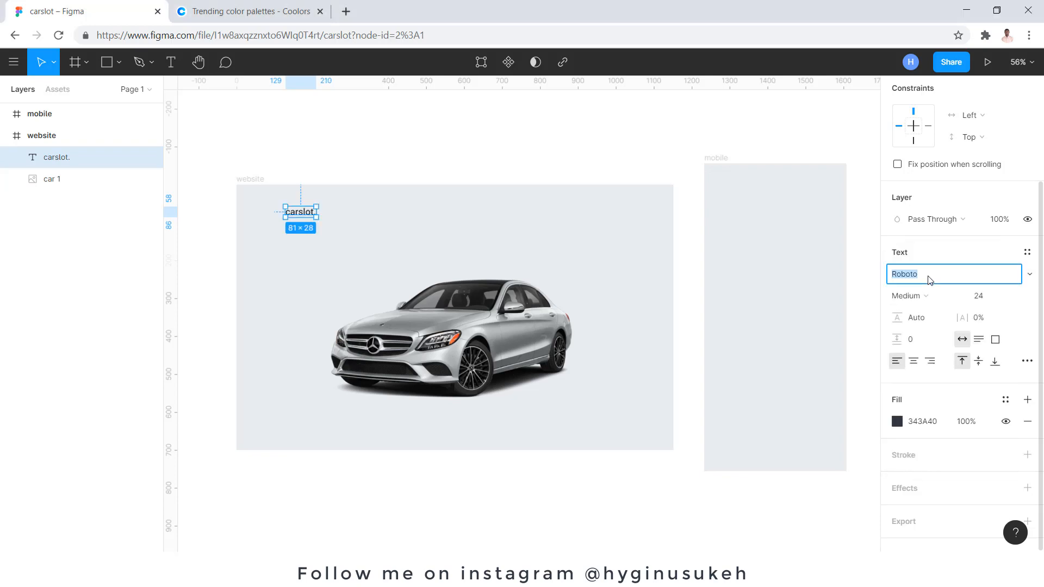
pyautogui.write('Poppins')
pyautogui.press('Return')
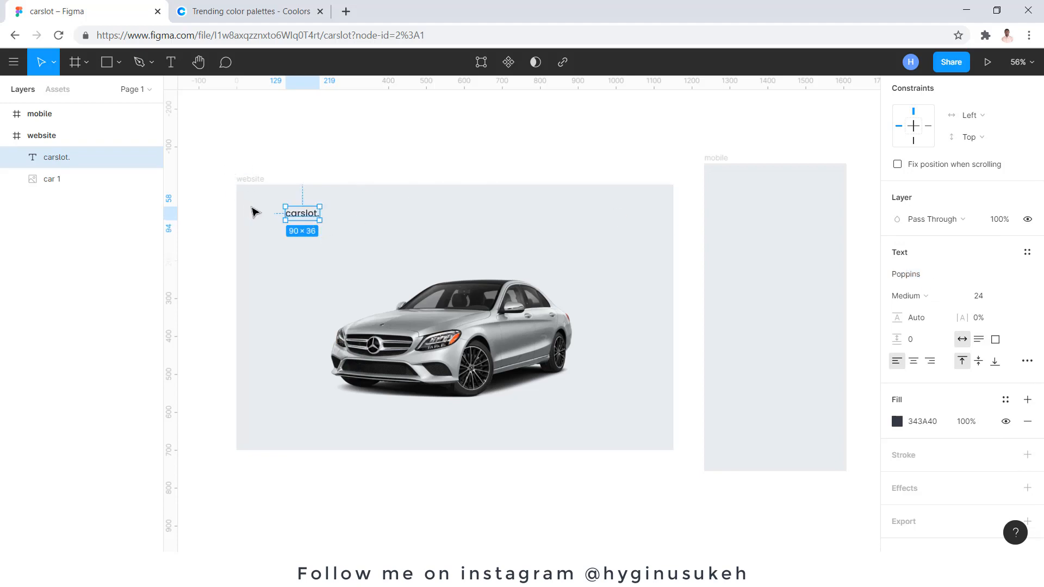
# Step: Move the carslot. text slightly right and up, to about X 155, Y 45 in the website frame
pyautogui.scroll(5, 254, 210)
pyautogui.scroll(1, 326, 207)
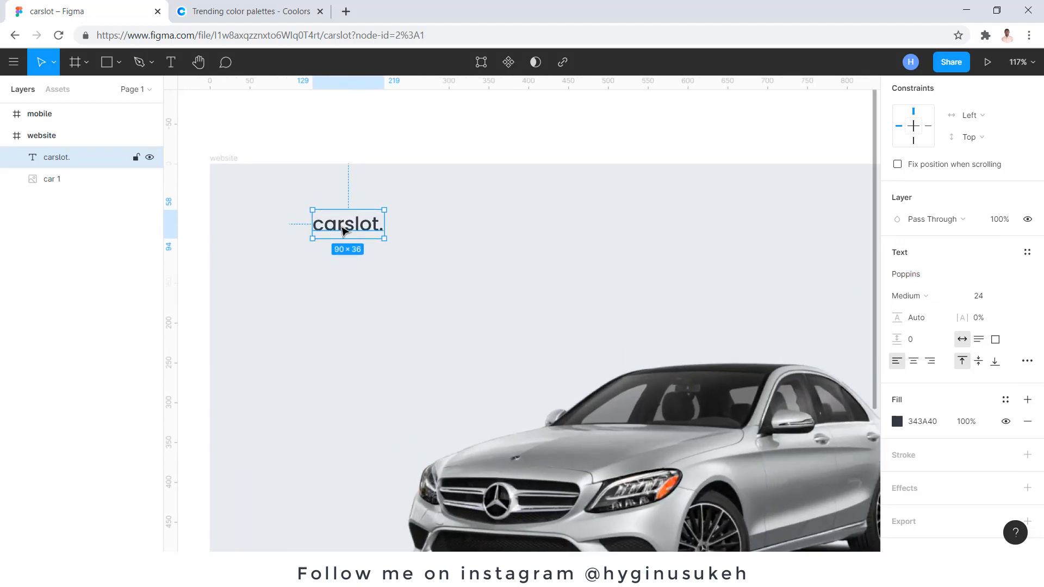
pyautogui.moveTo(346, 225); pyautogui.dragTo(366, 217)
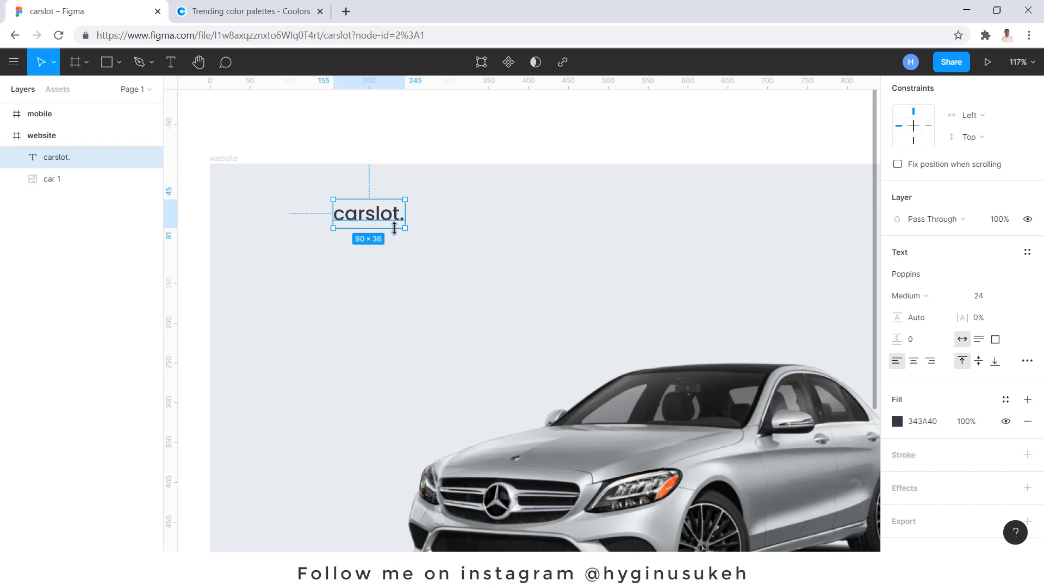
# Step: Import car.svg from the Image folder in File Explorer into the website frame
pyautogui.hotkey('alt', 'Tab')
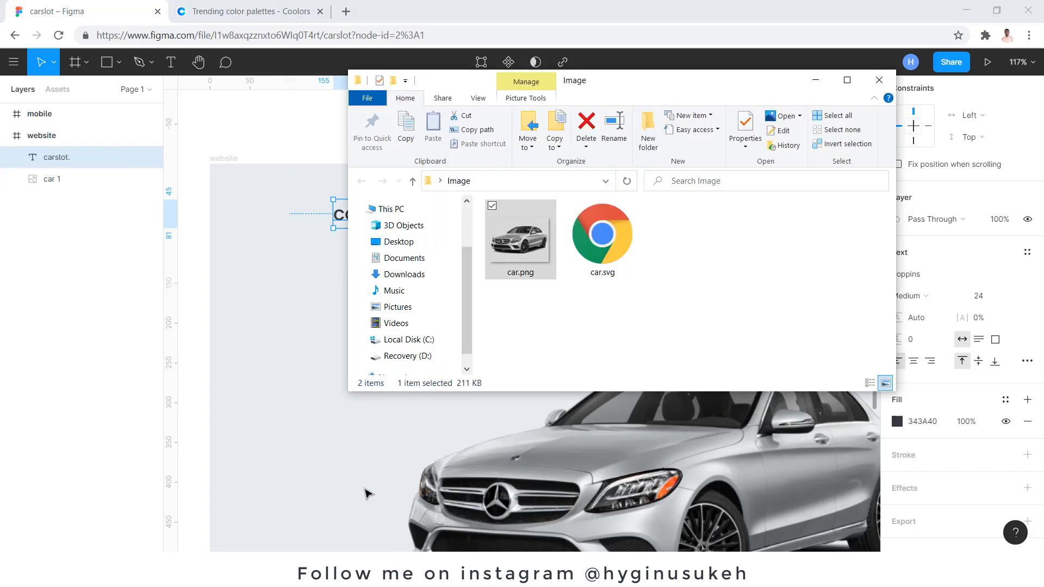
pyautogui.click(608, 234)
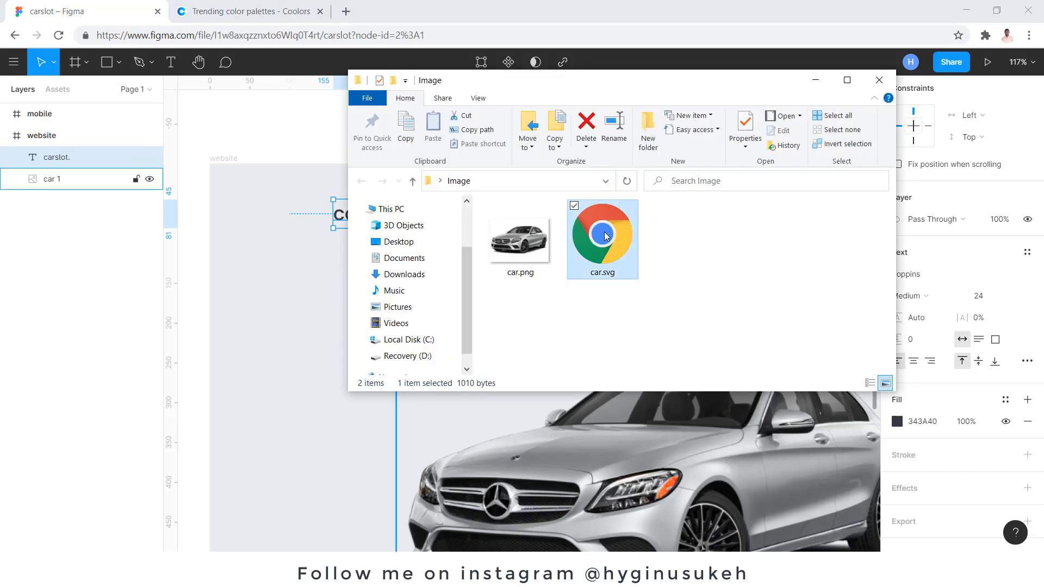
pyautogui.moveTo(608, 235); pyautogui.dragTo(335, 305)
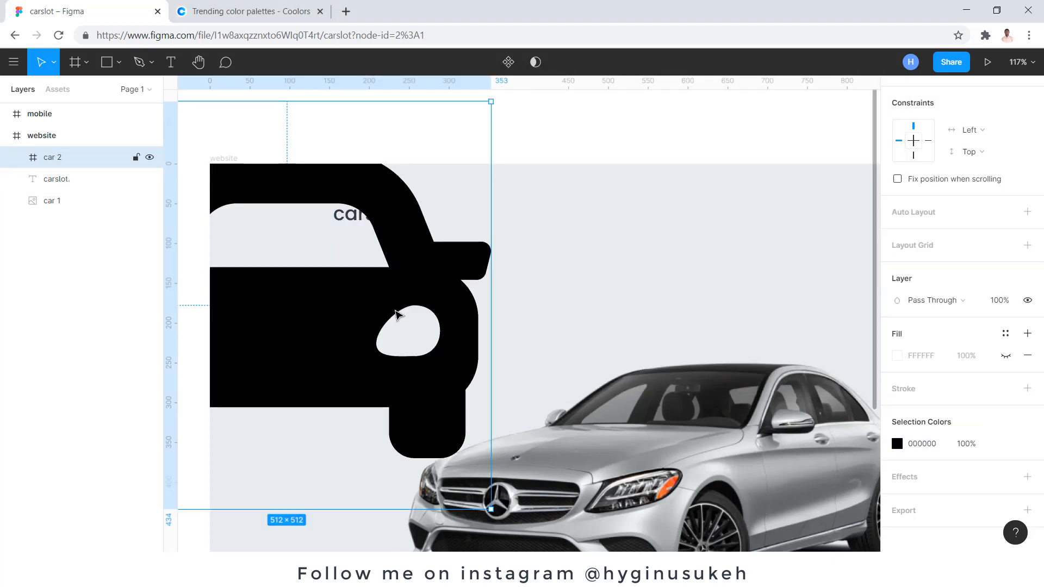
# Step: Scale the imported car icon down to about 119 × 119 and place it just right of the carslot. text
pyautogui.moveTo(461, 321); pyautogui.dragTo(515, 463)
pyautogui.scroll(-5, 485, 448)
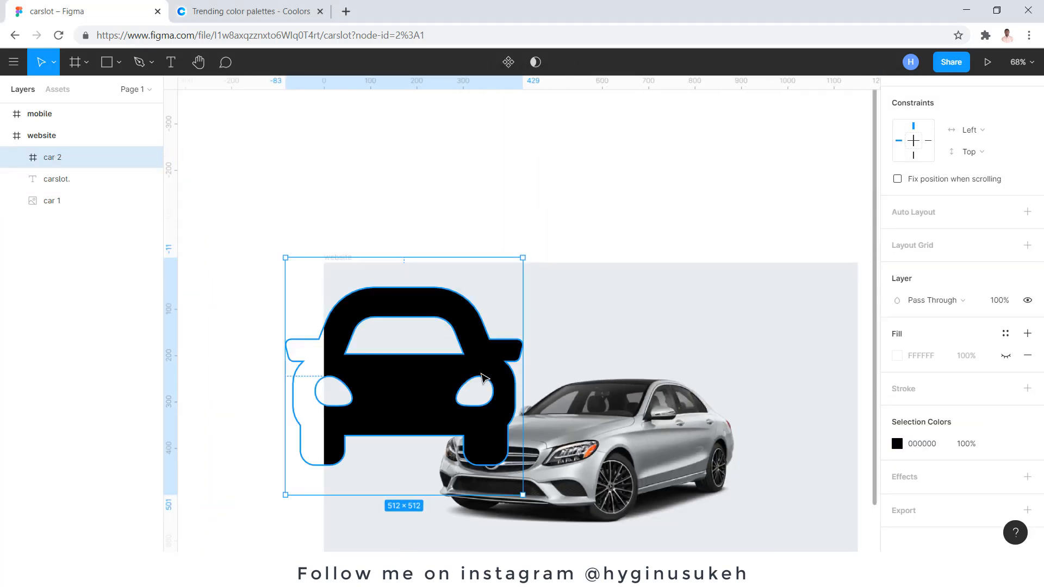
pyautogui.moveTo(406, 354); pyautogui.dragTo(448, 385)
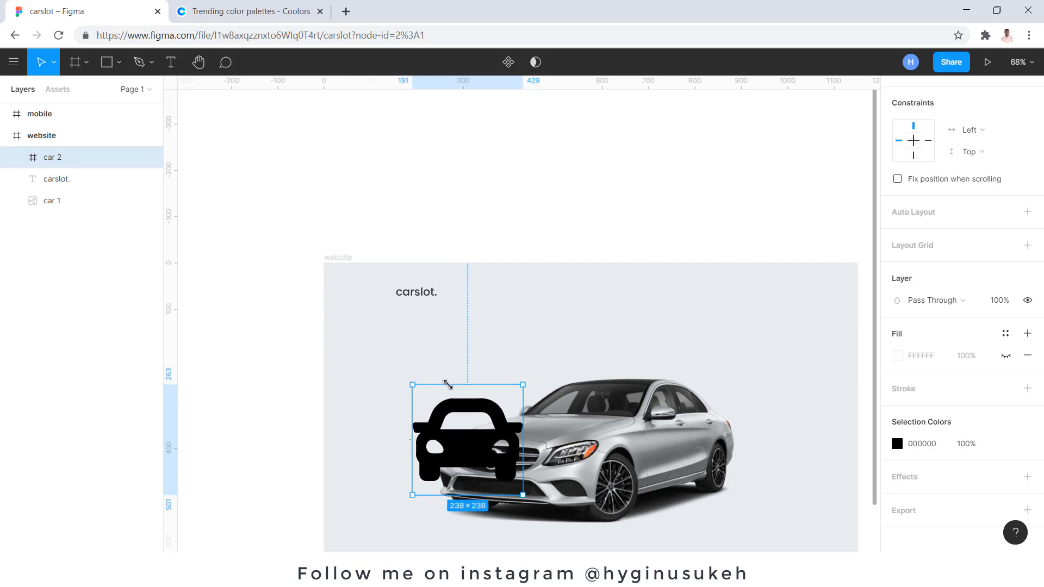
pyautogui.moveTo(471, 445); pyautogui.dragTo(503, 341)
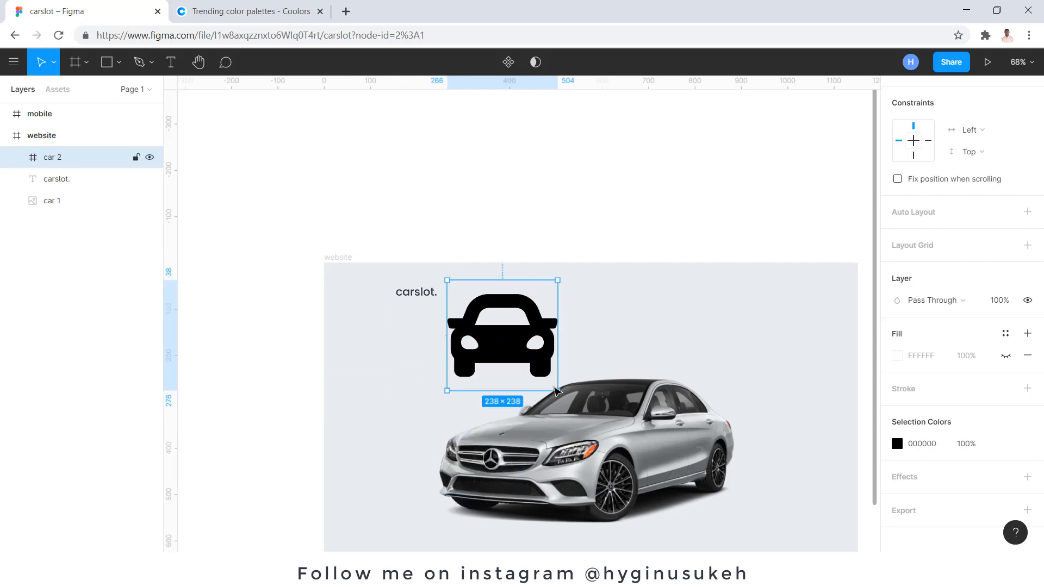
pyautogui.moveTo(548, 386); pyautogui.dragTo(502, 333)
# Step: Recolor the car icon from black to 343A40
pyautogui.click(936, 451)
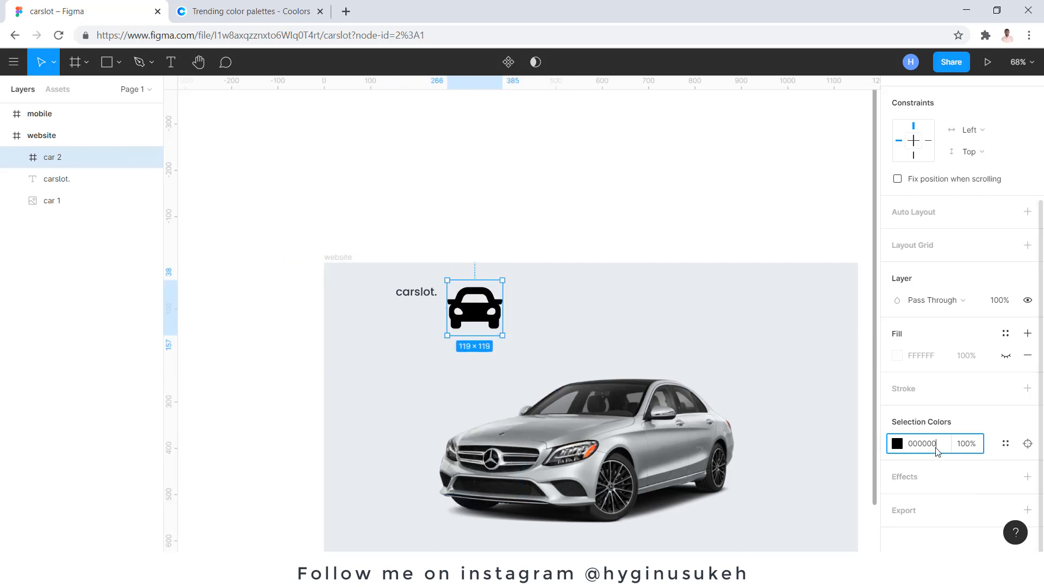
pyautogui.write('343A40')
pyautogui.press('Return')
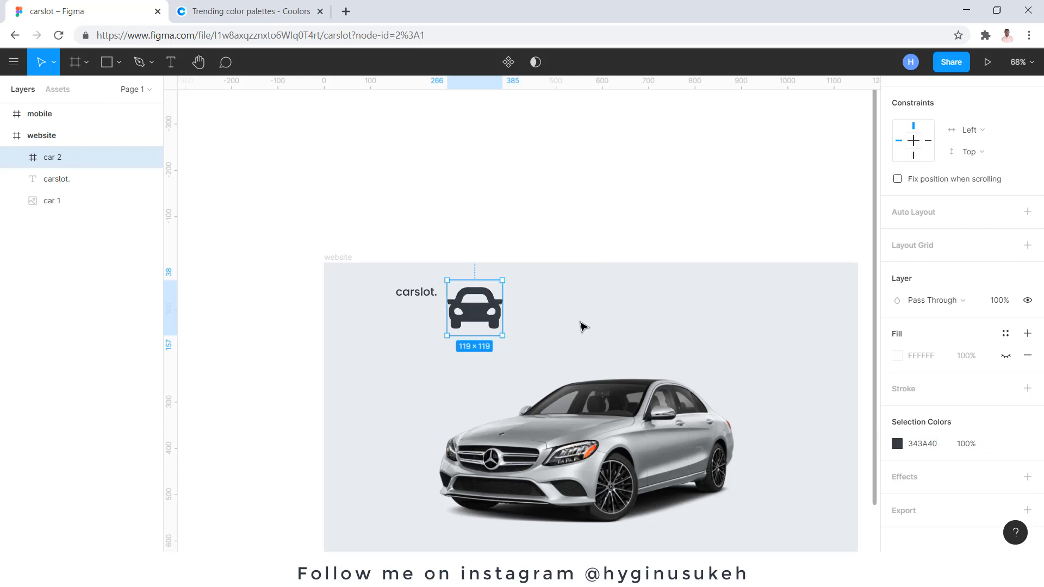
# Step: Constrain the car icon's proportions and set its height to 21
pyautogui.scroll(3, 979, 211)
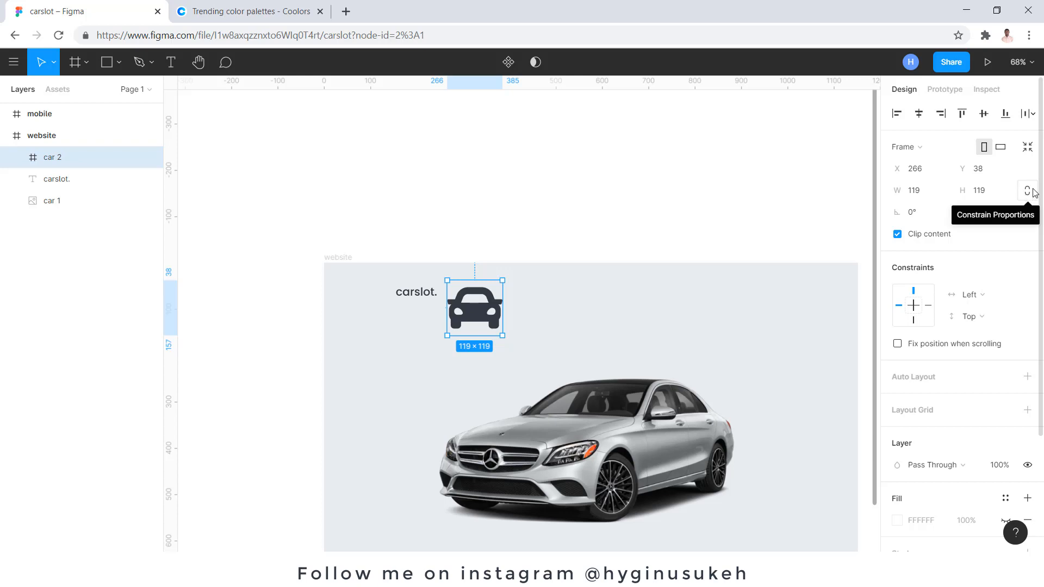
pyautogui.click(1026, 191)
pyautogui.click(1004, 195)
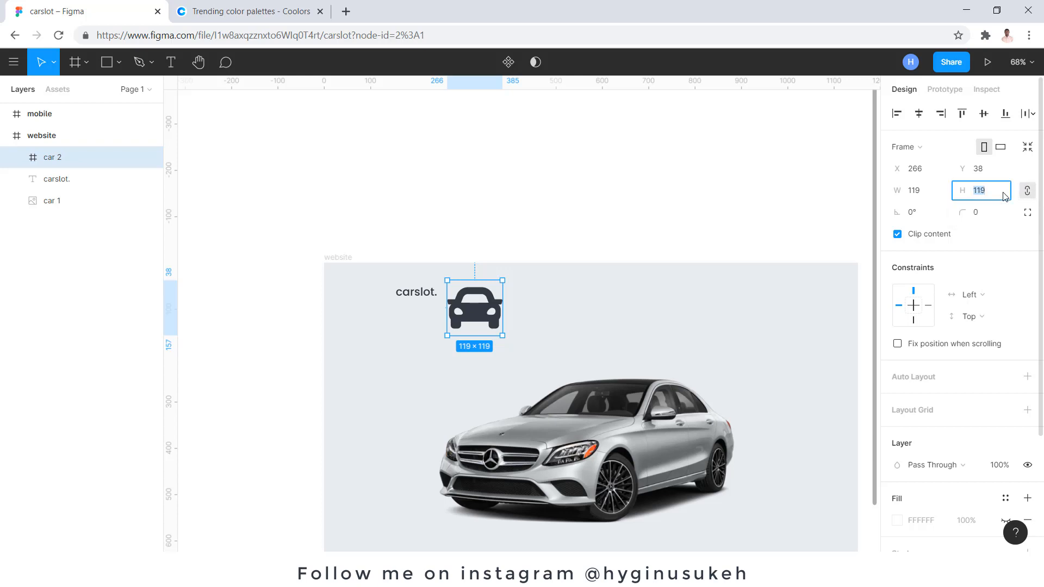
pyautogui.press('Return')
# Step: Move the small car icon to the left of the carslot. text, vertically in line with it
pyautogui.scroll(5, 471, 287)
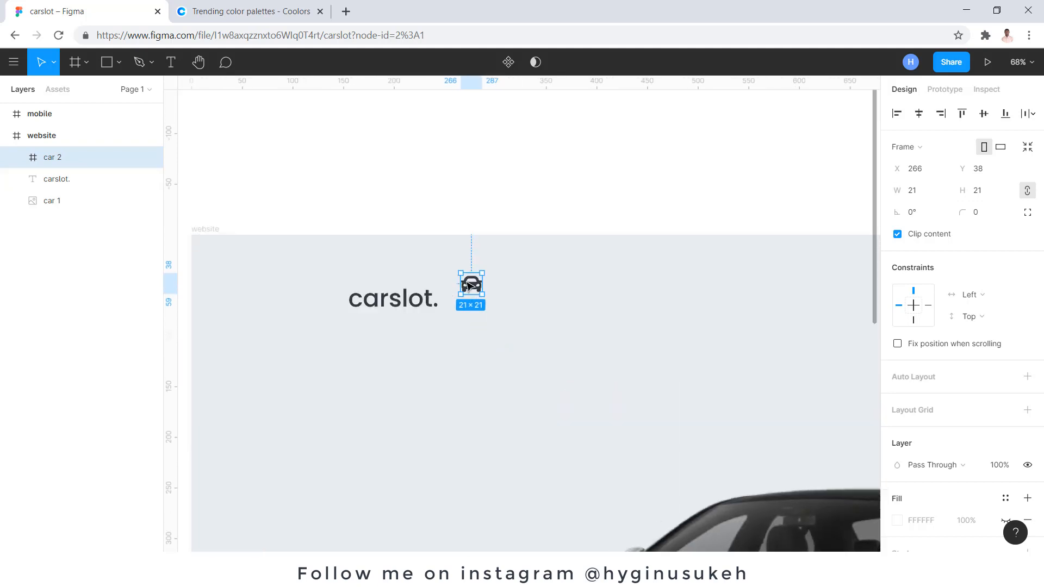
pyautogui.moveTo(472, 290); pyautogui.dragTo(252, 312)
pyautogui.scroll(-3, 330, 335)
# Step: Show the website frame's 12-column layout grid again
pyautogui.click(230, 250)
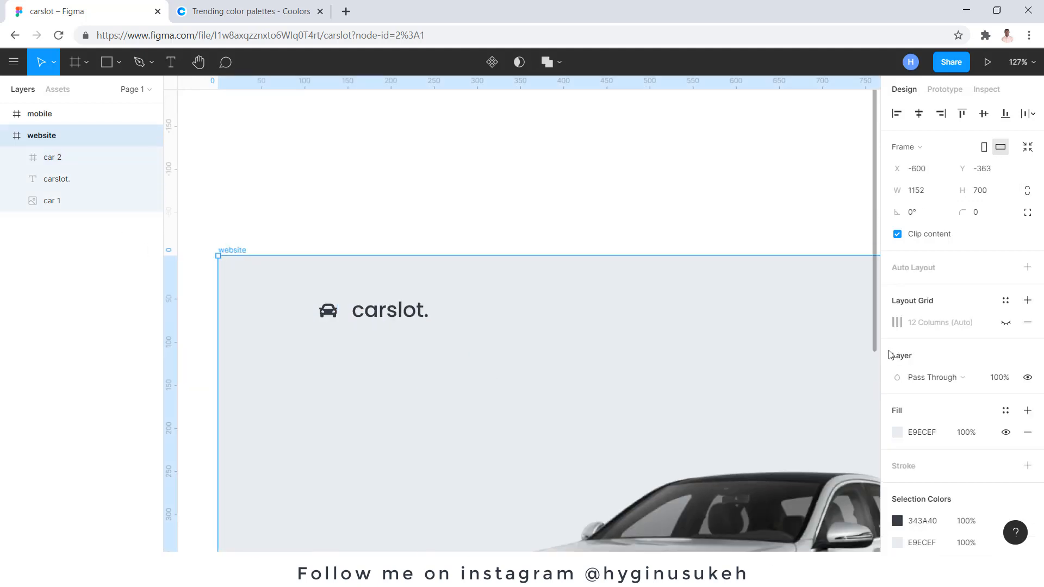
pyautogui.scroll(-2, 951, 369)
pyautogui.click(1005, 254)
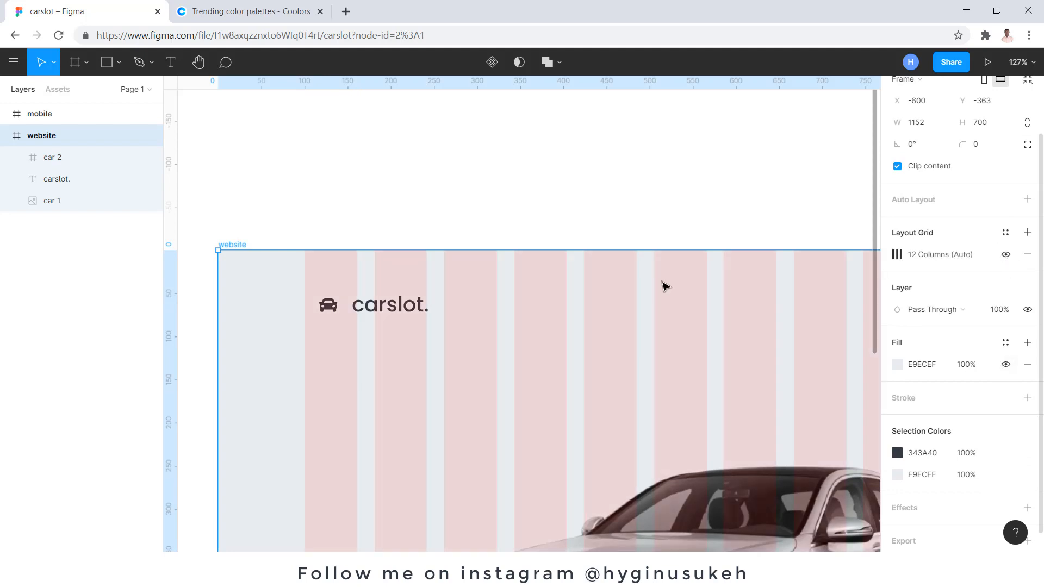
# Step: Align the car icon with the first grid column's left edge and shift the carslot. text slightly to the right
pyautogui.scroll(-3, 376, 290)
pyautogui.scroll(5, 376, 290)
pyautogui.click(338, 287)
pyautogui.moveTo(337, 287); pyautogui.dragTo(318, 290)
pyautogui.click(406, 291)
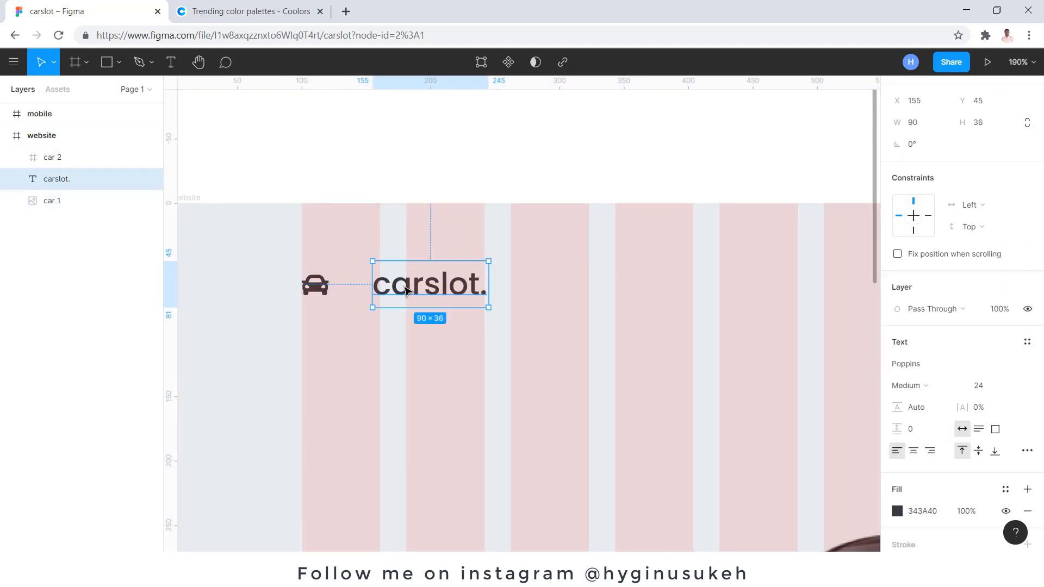
pyautogui.moveTo(404, 290); pyautogui.dragTo(413, 291)
# Step: Hide the website frame's 12-column layout grid
pyautogui.scroll(-5, 344, 234)
pyautogui.click(279, 217)
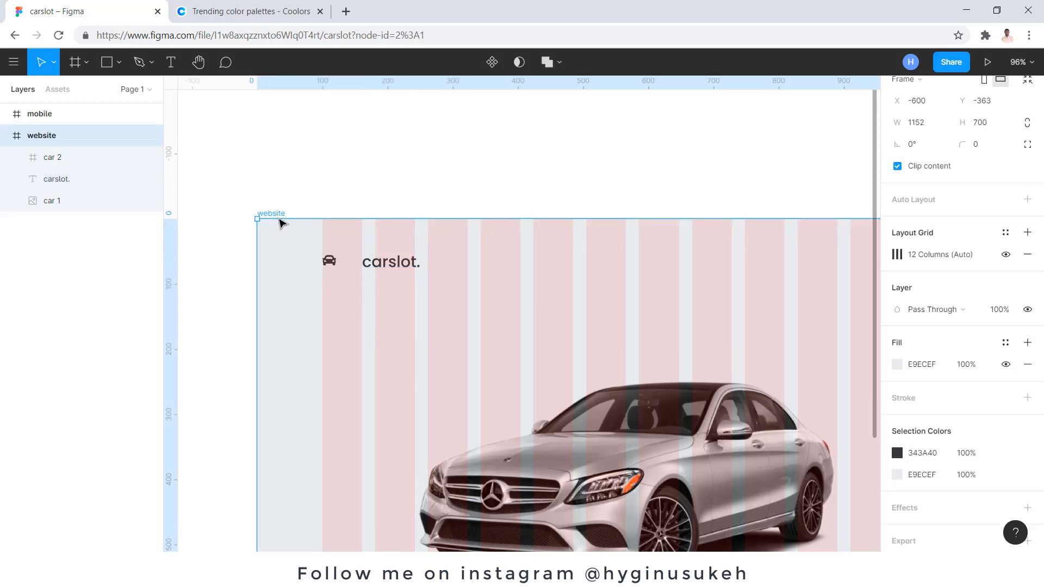
pyautogui.hotkey('shift', '2')
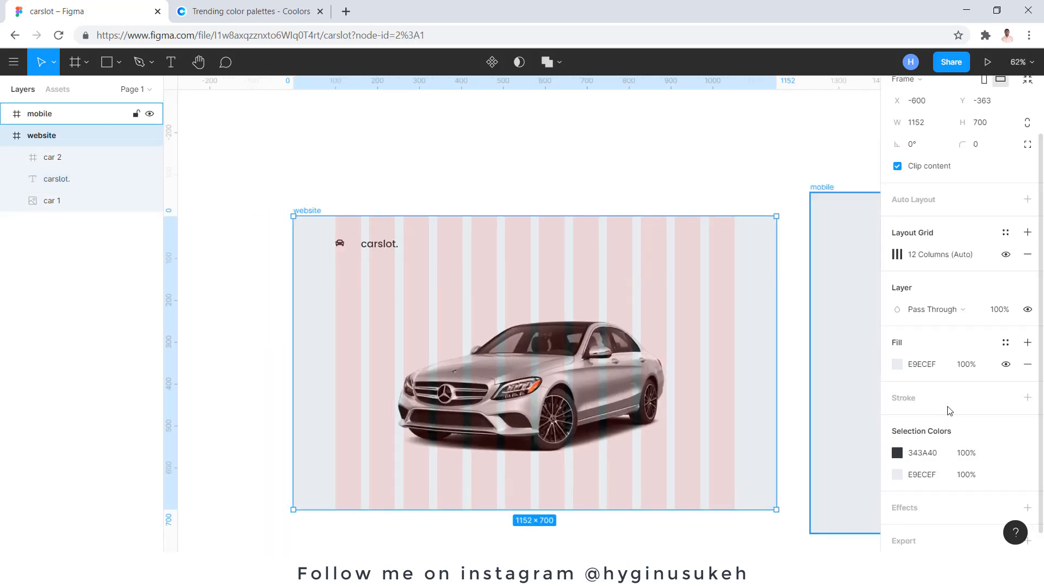
pyautogui.click(1005, 254)
pyautogui.scroll(-2, 422, 294)
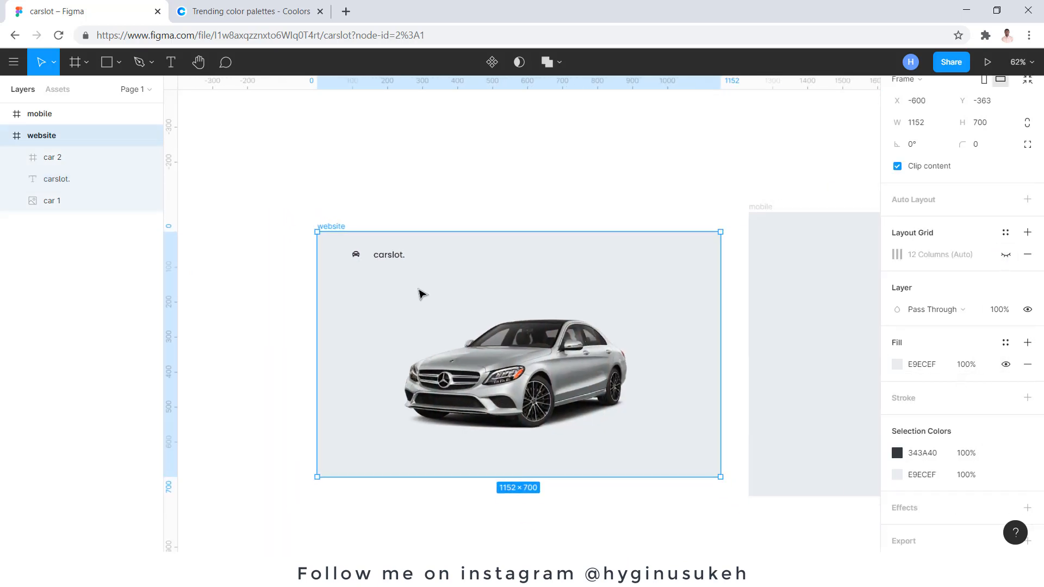
pyautogui.scroll(1, 594, 356)
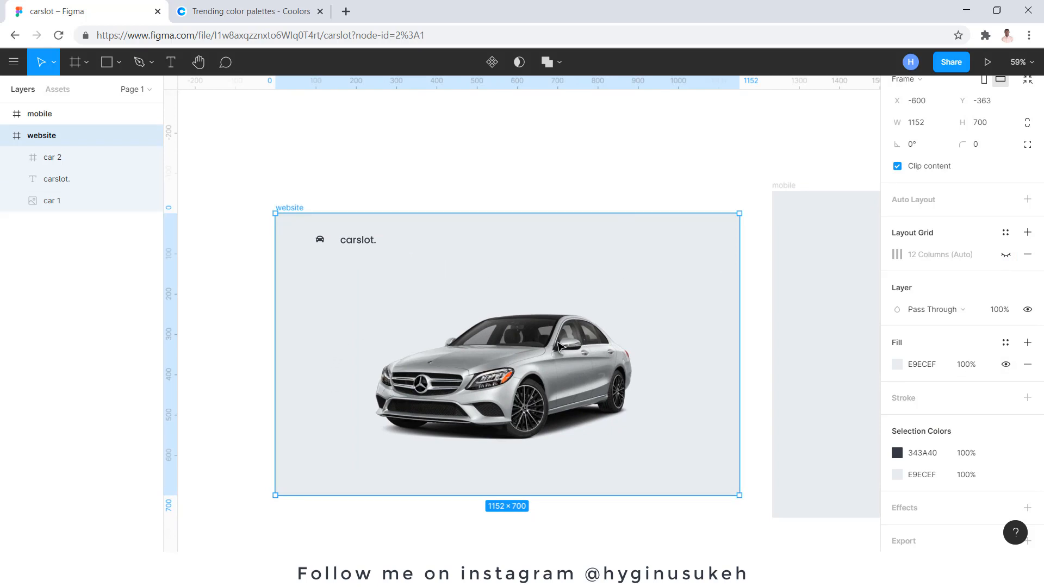
# Step: Move the website frame slightly up to X -605, Y -383, and shift the large car image slightly up within it
pyautogui.moveTo(504, 365); pyautogui.dragTo(499, 357)
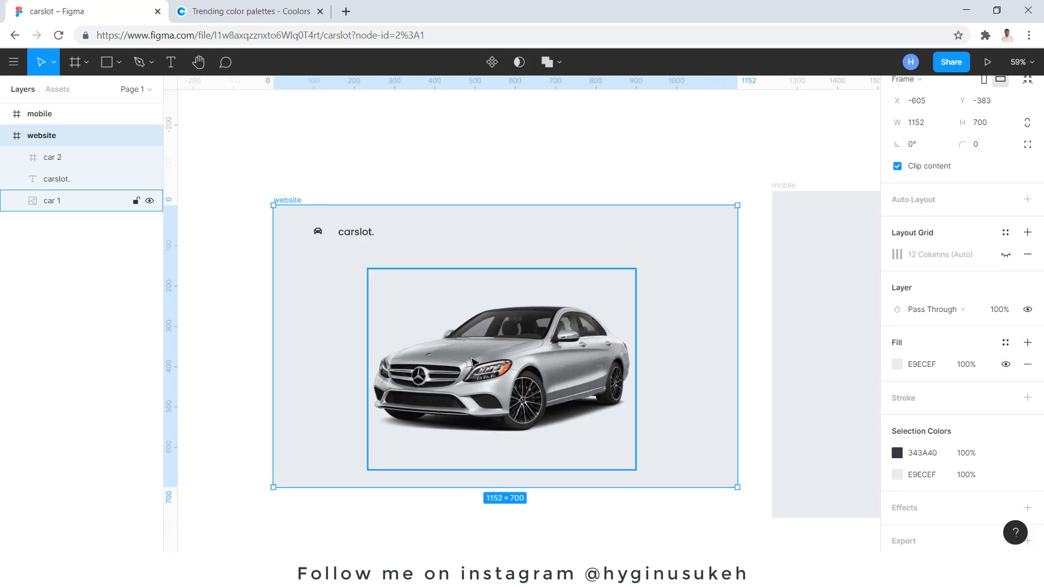
pyautogui.click(473, 363)
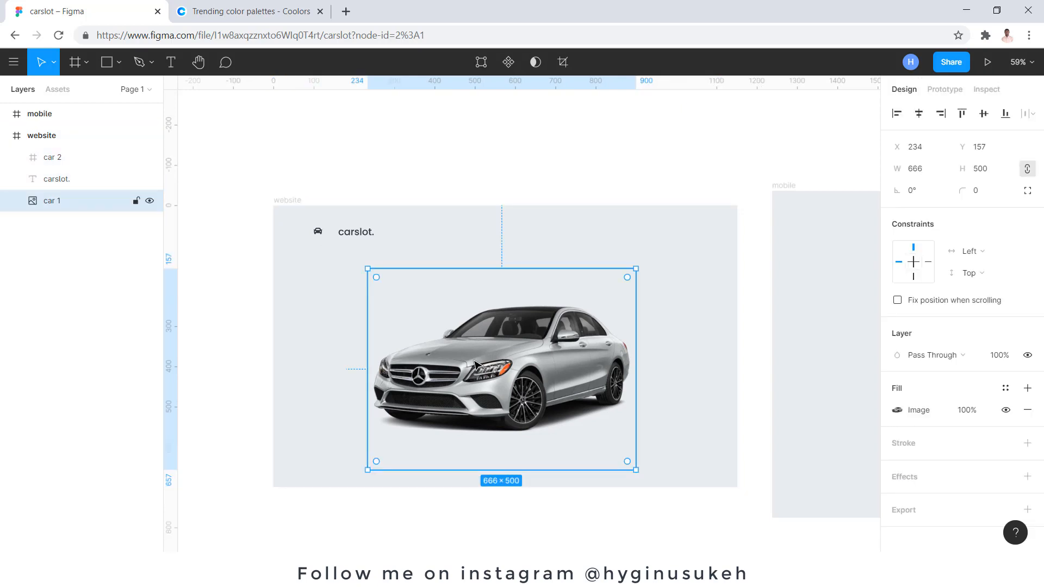
pyautogui.moveTo(464, 369); pyautogui.dragTo(467, 362)
# Step: Search the Feather Icons plugin for "search" and insert the magnifier icon, then close the plugin
pyautogui.rightClick(541, 220)
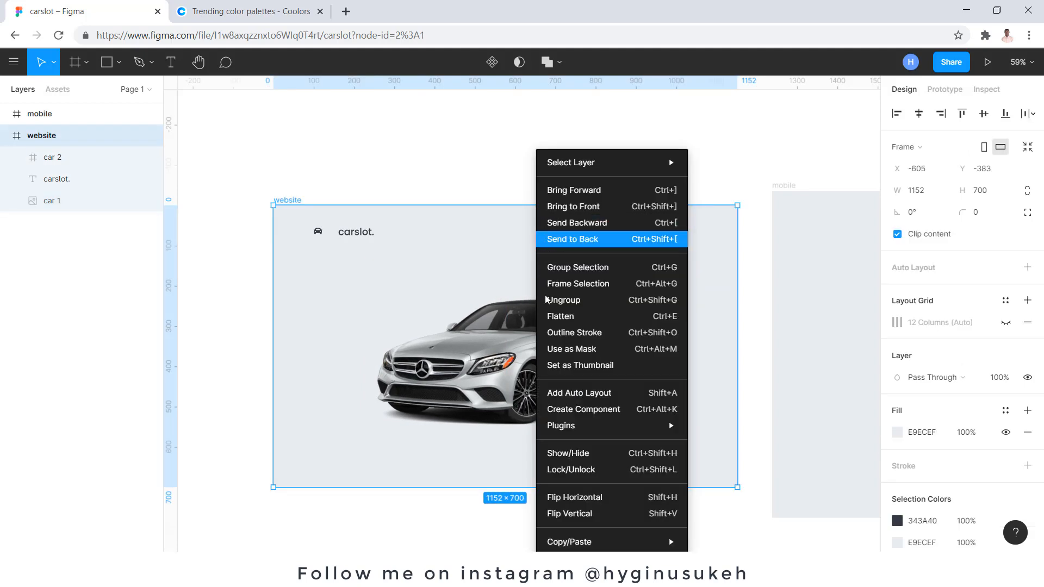
pyautogui.moveTo(607, 430)
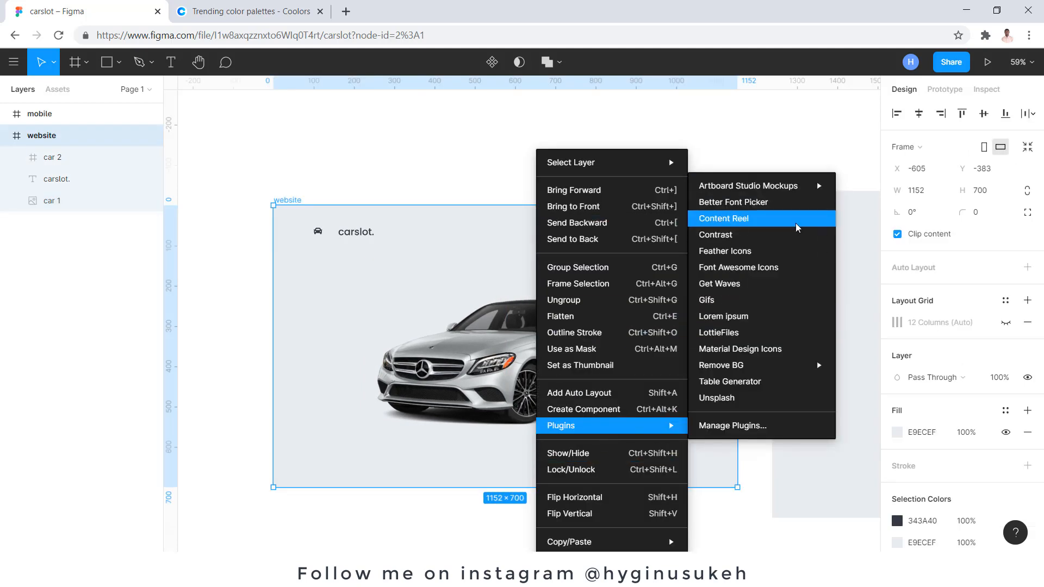
pyautogui.click(765, 254)
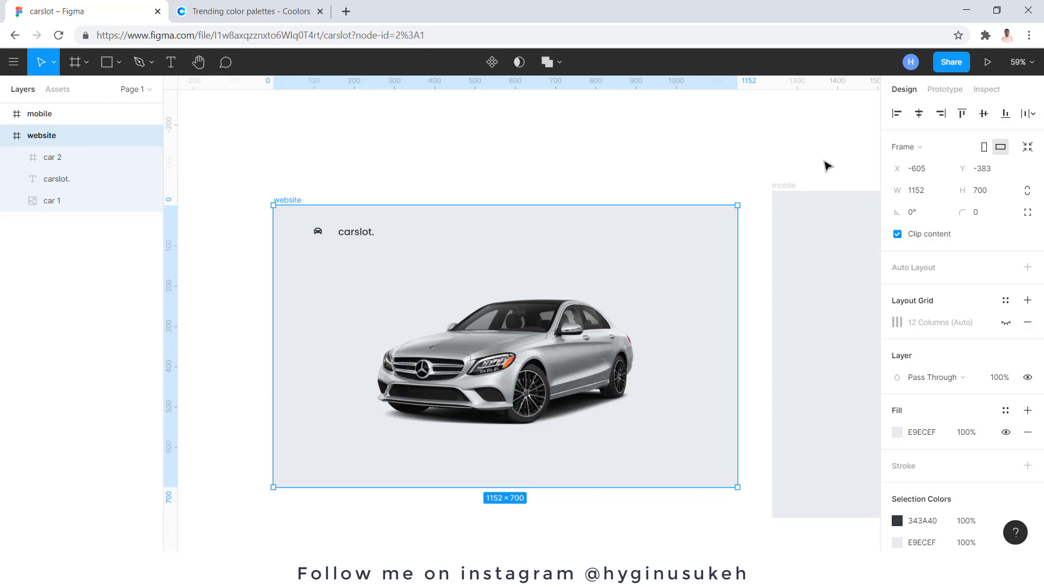
pyautogui.rightClick(707, 143)
pyautogui.press('Escape')
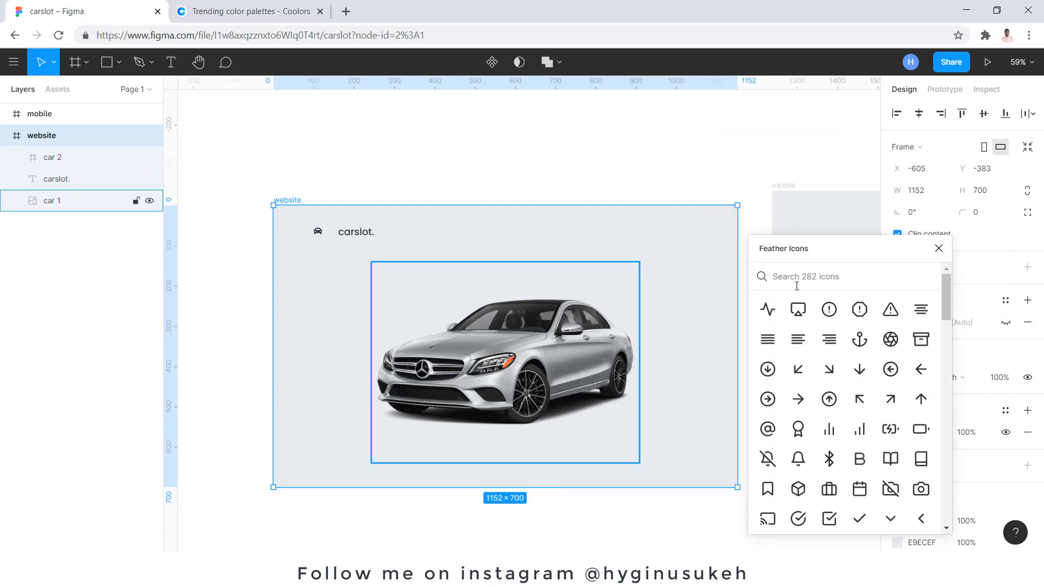
pyautogui.write('search')
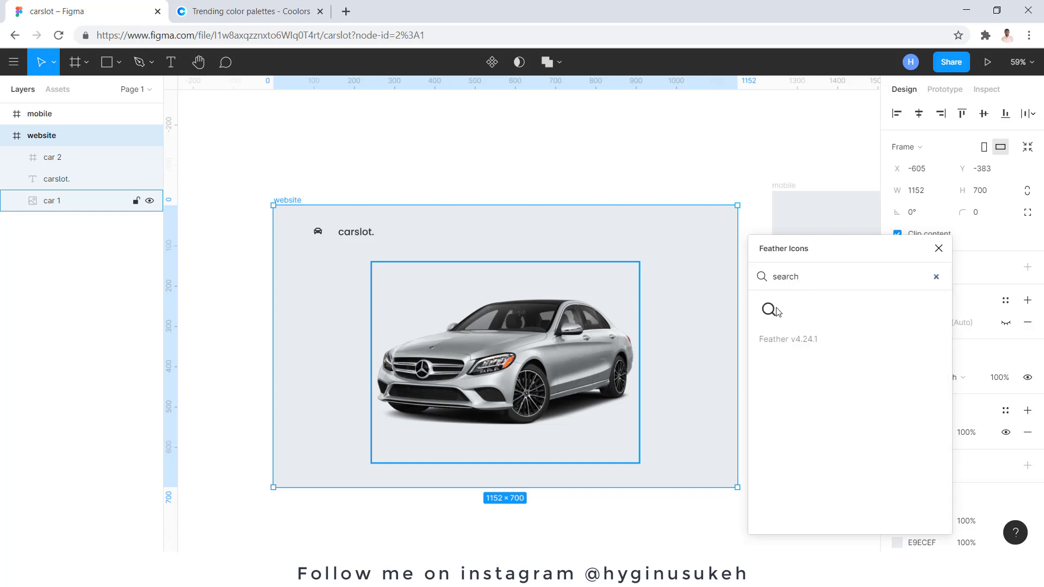
pyautogui.click(776, 311)
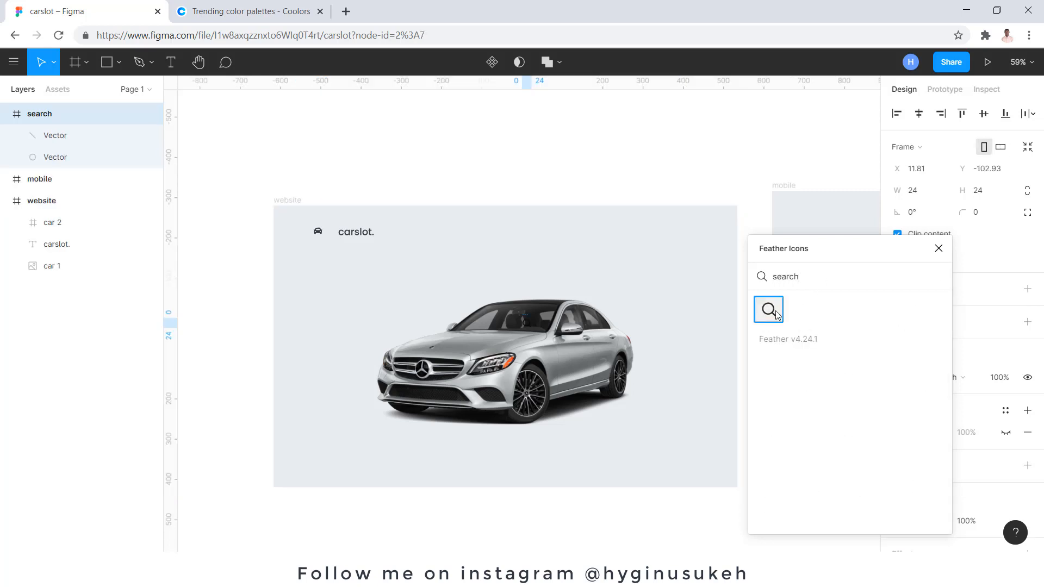
pyautogui.click(938, 249)
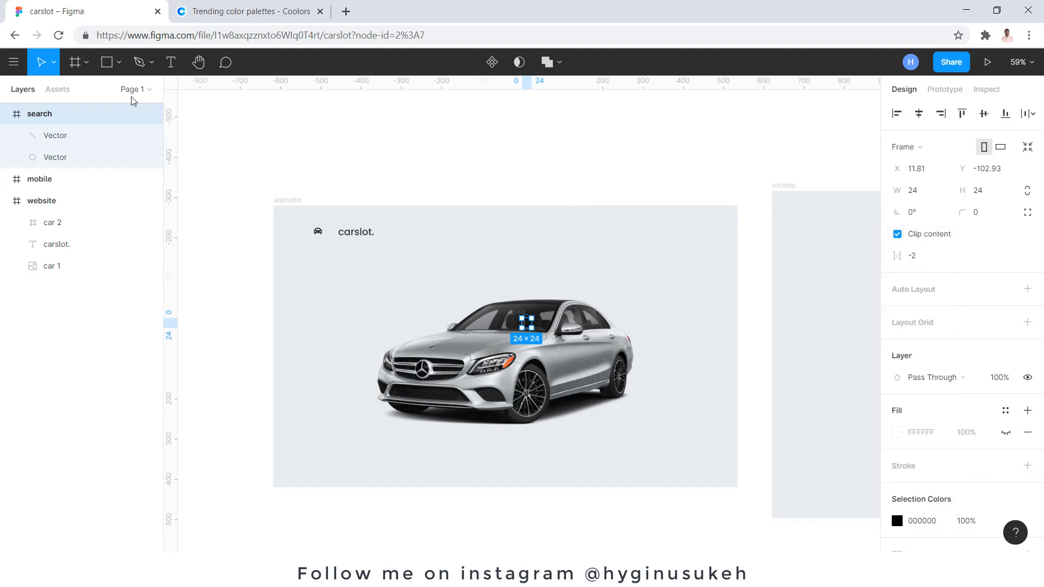
# Step: Nest the search icon layer inside the website frame and place the icon at the header's right end
pyautogui.moveTo(65, 113); pyautogui.dragTo(90, 217)
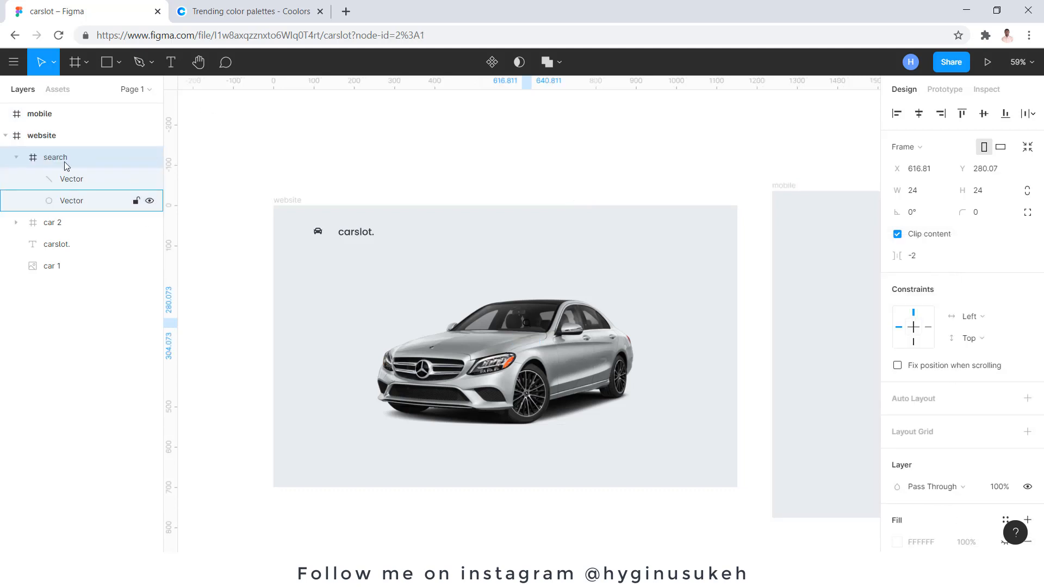
pyautogui.click(17, 157)
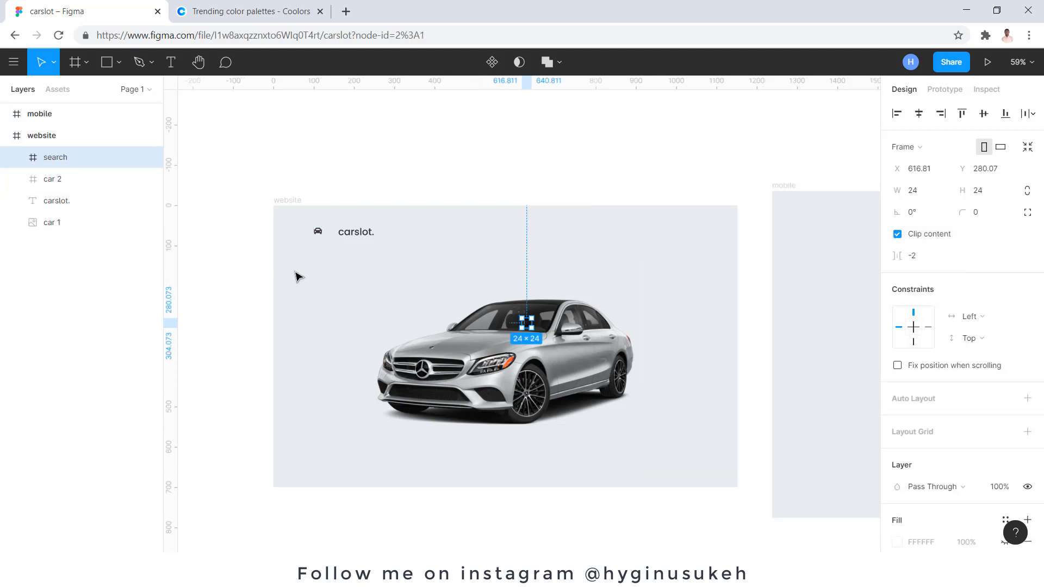
pyautogui.moveTo(527, 324); pyautogui.dragTo(699, 234)
# Step: Set the search icon's colour to 343A40
pyautogui.scroll(-3, 941, 450)
pyautogui.click(940, 449)
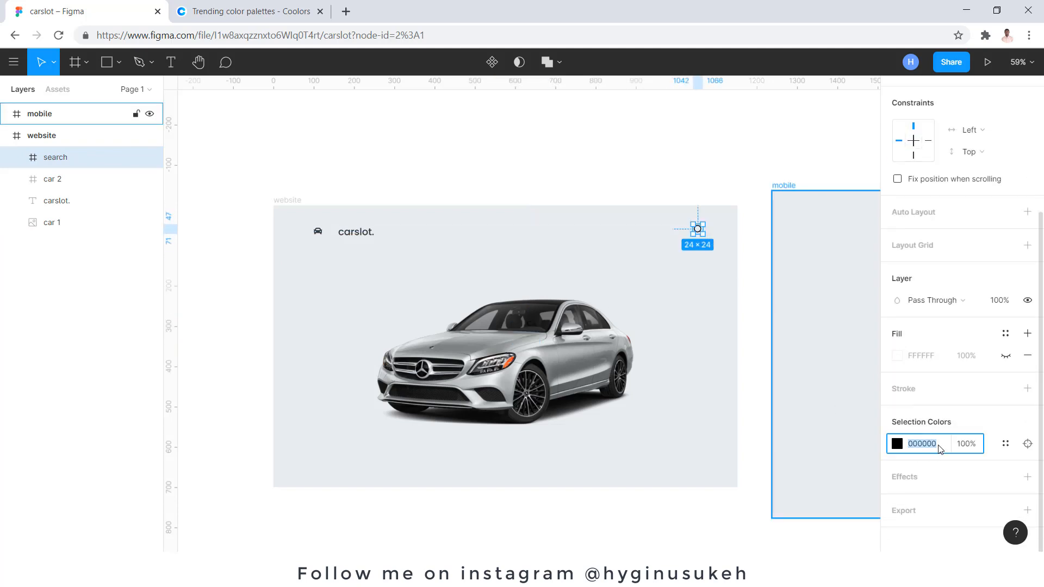
pyautogui.write('343A40')
pyautogui.press('Return')
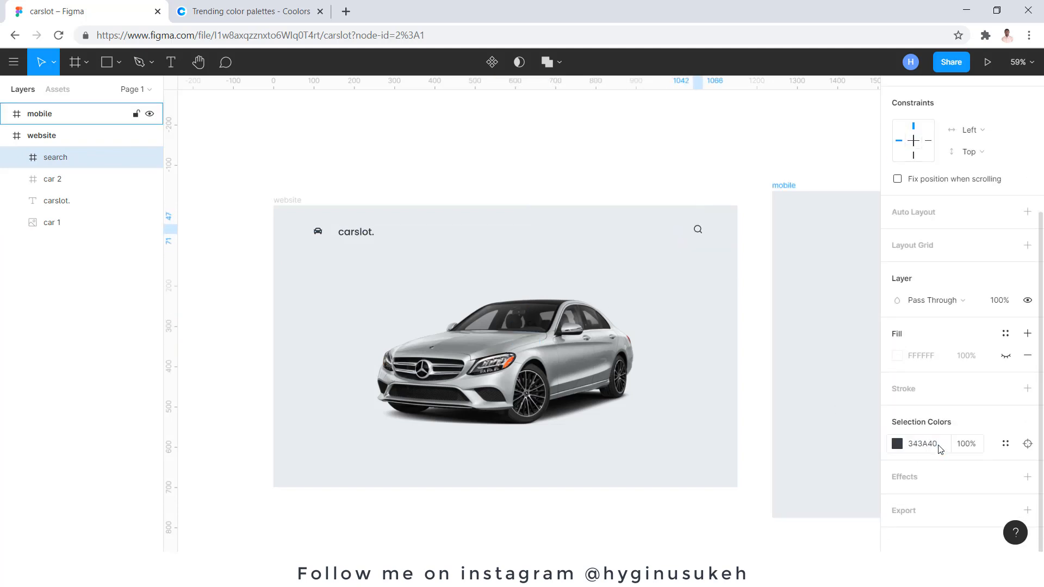
# Step: Shift the search icon slightly left and up in the header, to about X 1030, Y 36
pyautogui.scroll(2, 763, 210)
pyautogui.scroll(4, 729, 218)
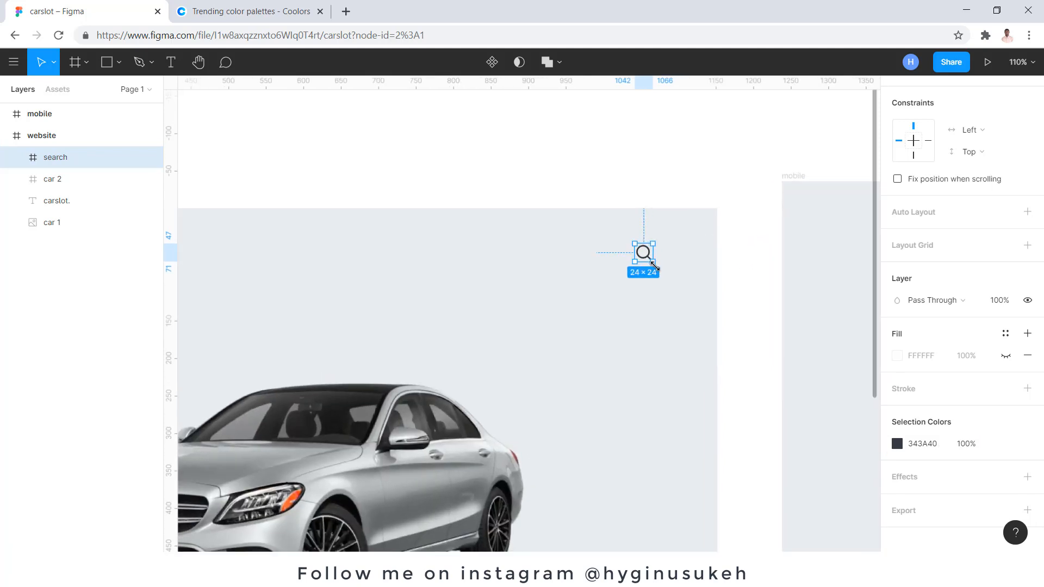
pyautogui.scroll(-1, 701, 266)
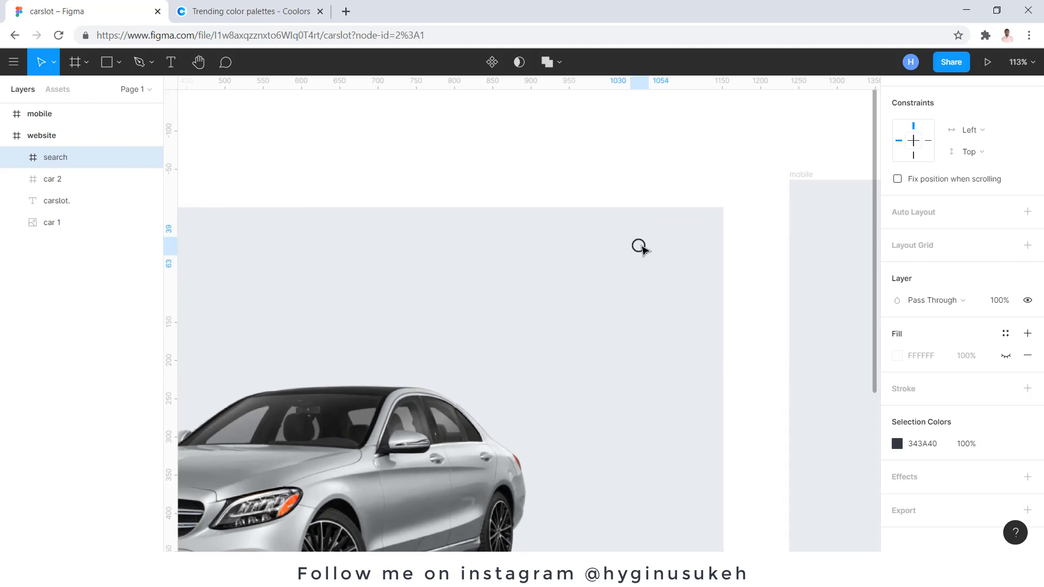
pyautogui.scroll(-1, 638, 240)
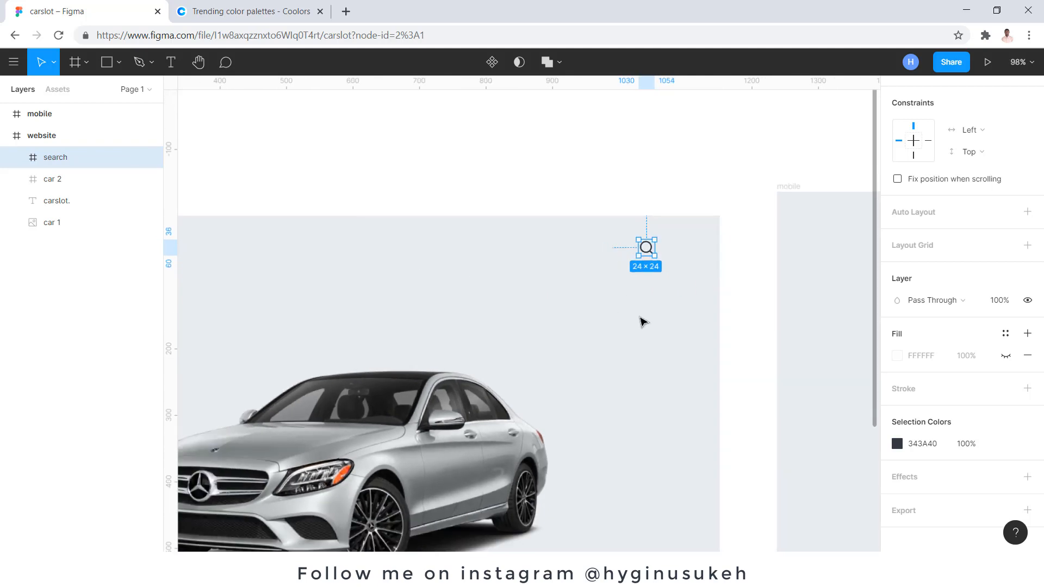
# Step: Duplicate the carslot. text horizontally to just left of the search icon and change the copy's text to ENG
pyautogui.scroll(-1, 479, 294)
pyautogui.scroll(-1, 513, 301)
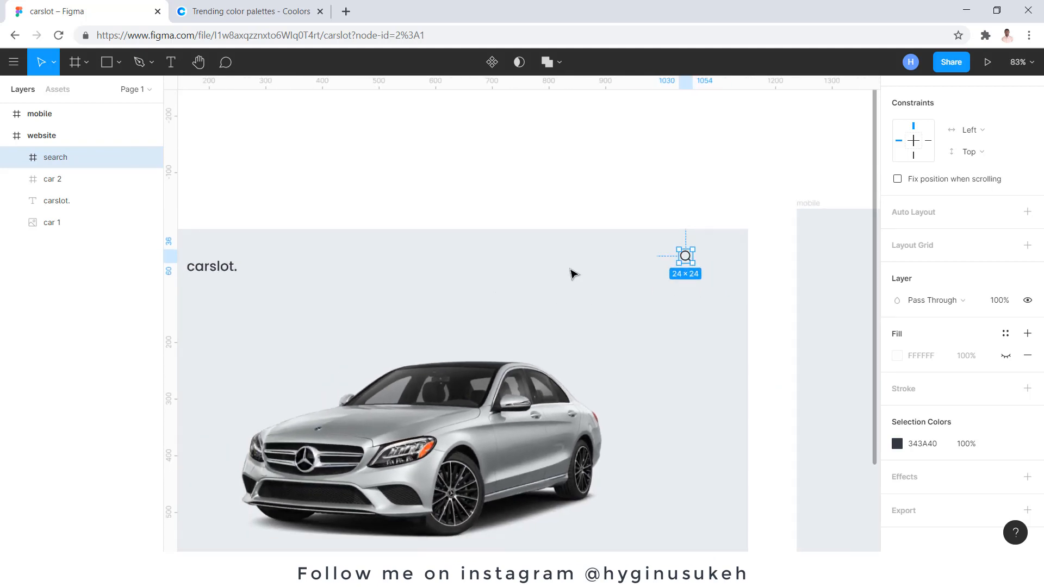
pyautogui.click(221, 268)
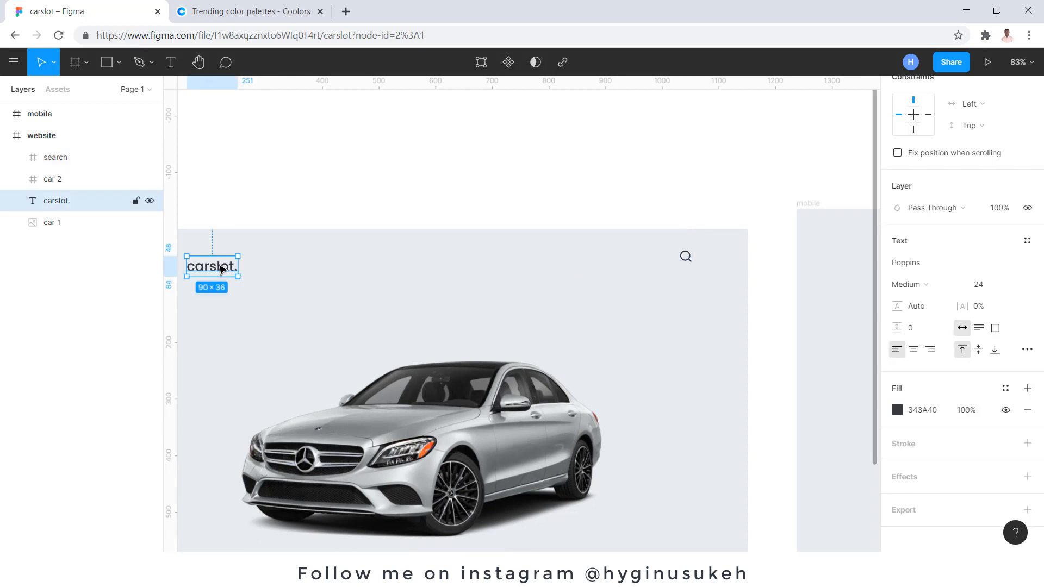
pyautogui.moveTo(220, 269); pyautogui.dragTo(587, 276)
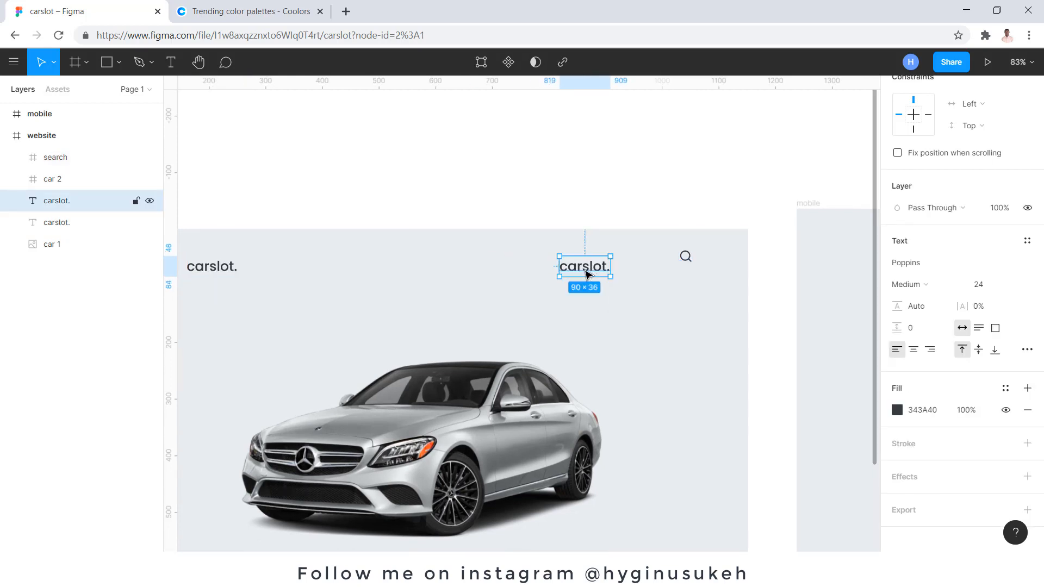
pyautogui.doubleClick(586, 271)
pyautogui.write('ENG')
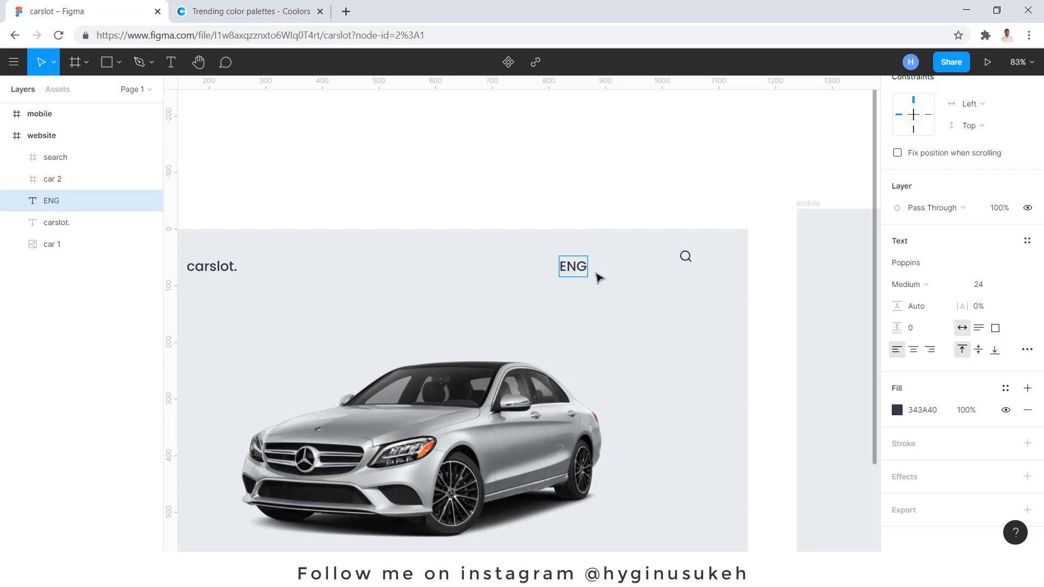
pyautogui.press('Escape')
# Step: Insert the chevron-down icon from the Feather Icons plugin
pyautogui.rightClick(662, 315)
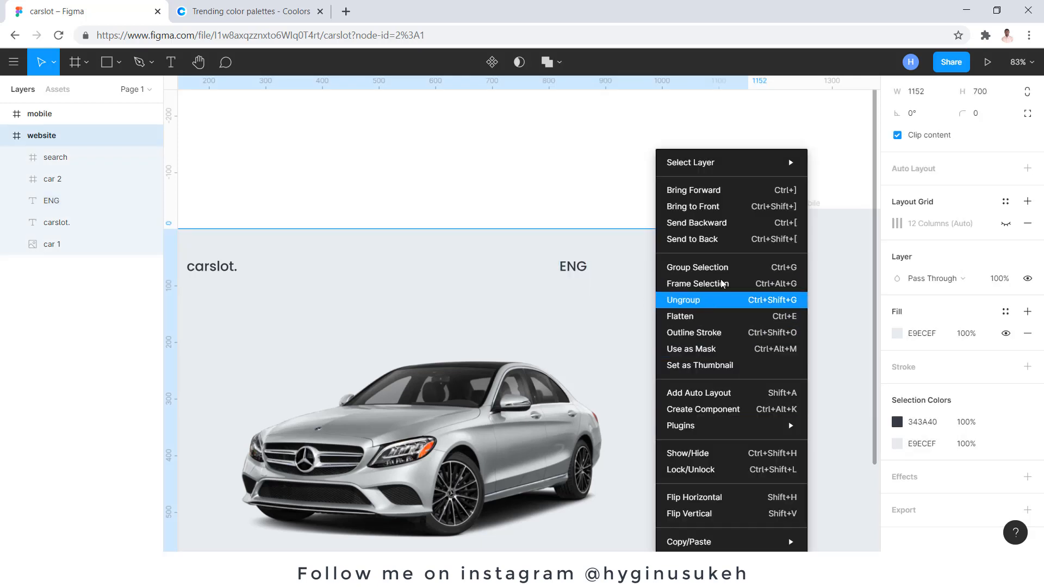
pyautogui.moveTo(759, 426)
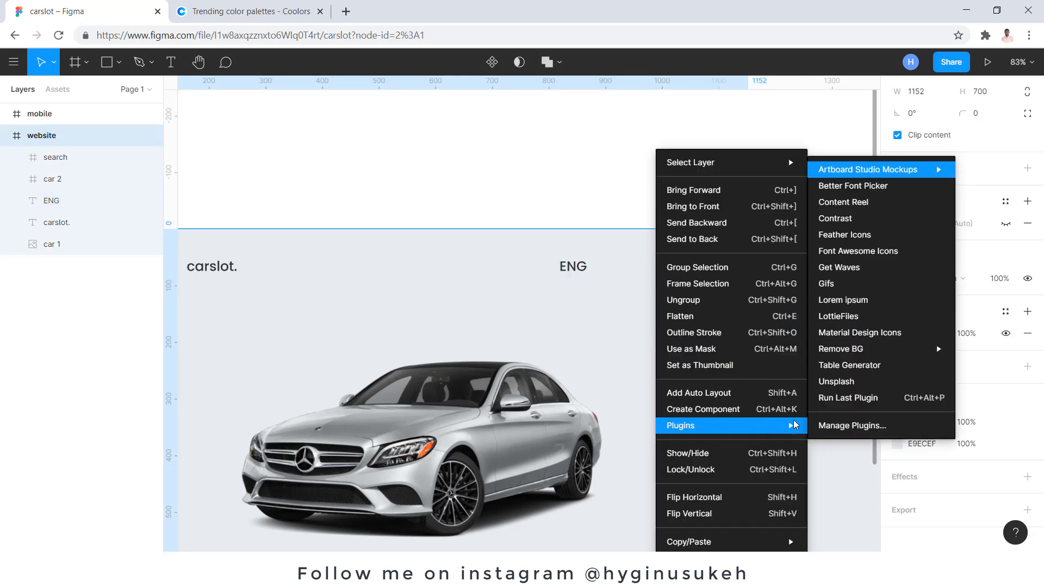
pyautogui.click(865, 236)
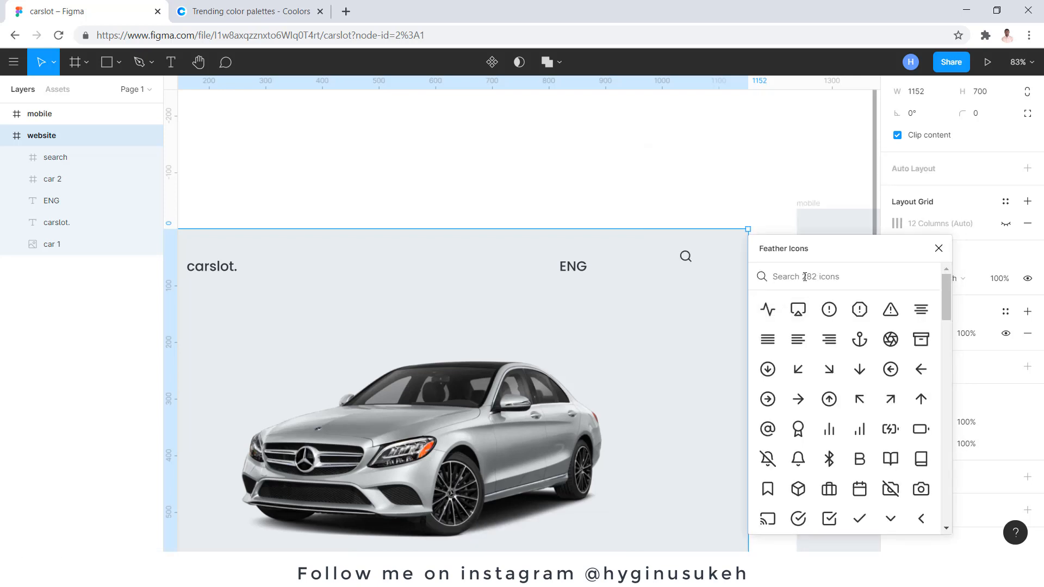
pyautogui.click(890, 519)
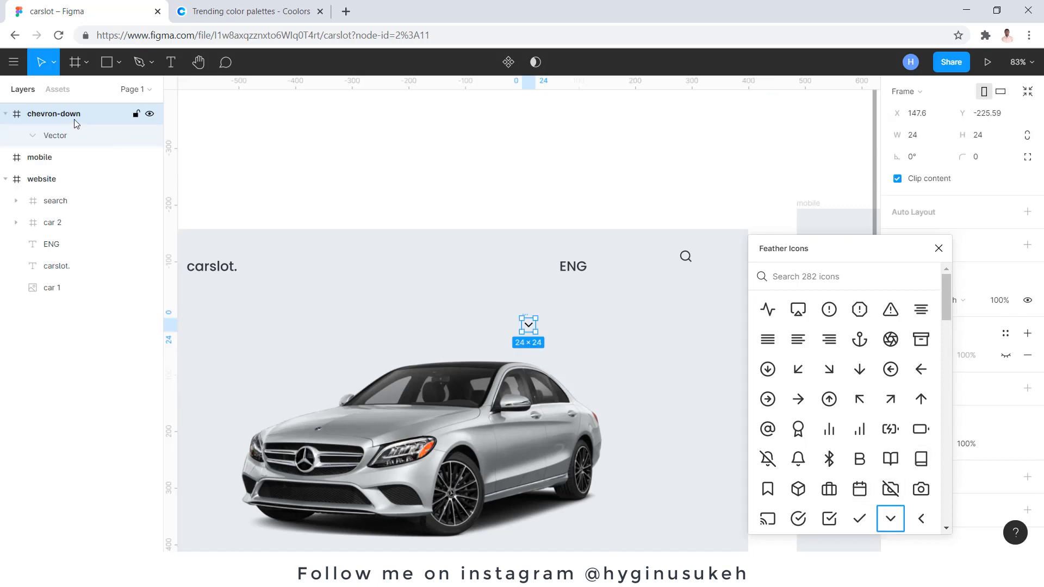
# Step: Nest the chevron-down layer inside the website frame, close the icon plugin and place the chevron directly right of the ENG text
pyautogui.moveTo(74, 124); pyautogui.dragTo(82, 190)
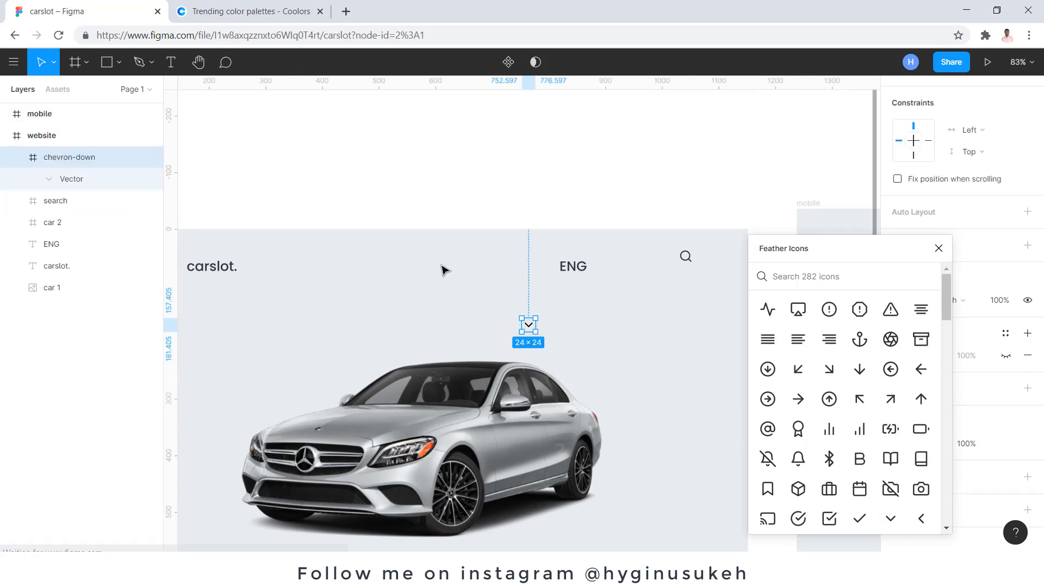
pyautogui.click(938, 248)
pyautogui.moveTo(528, 325); pyautogui.dragTo(599, 268)
# Step: Set the chevron-down icon's colour to 343A40
pyautogui.click(935, 446)
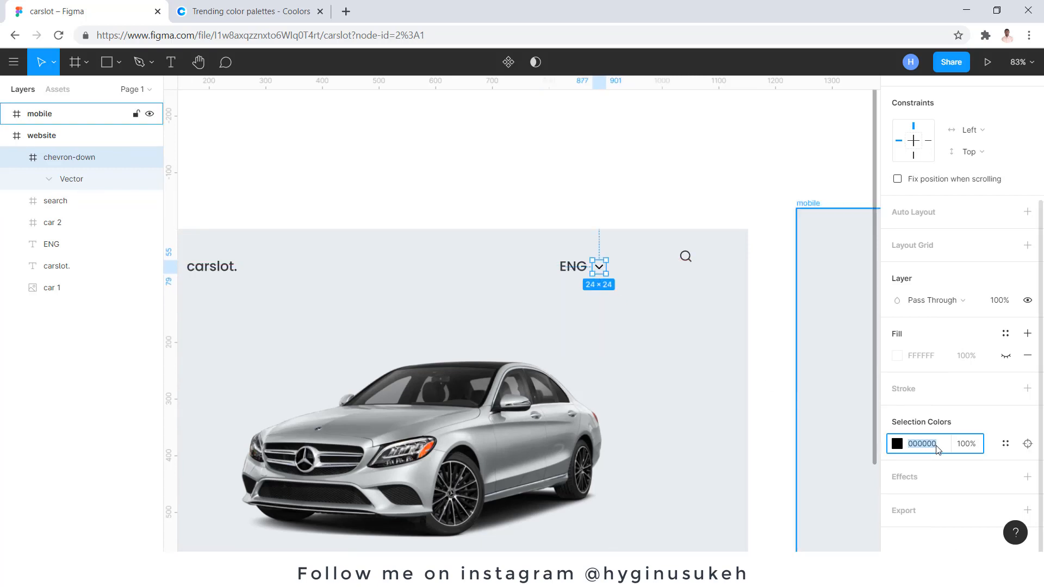
pyautogui.write('343A40')
pyautogui.press('Return')
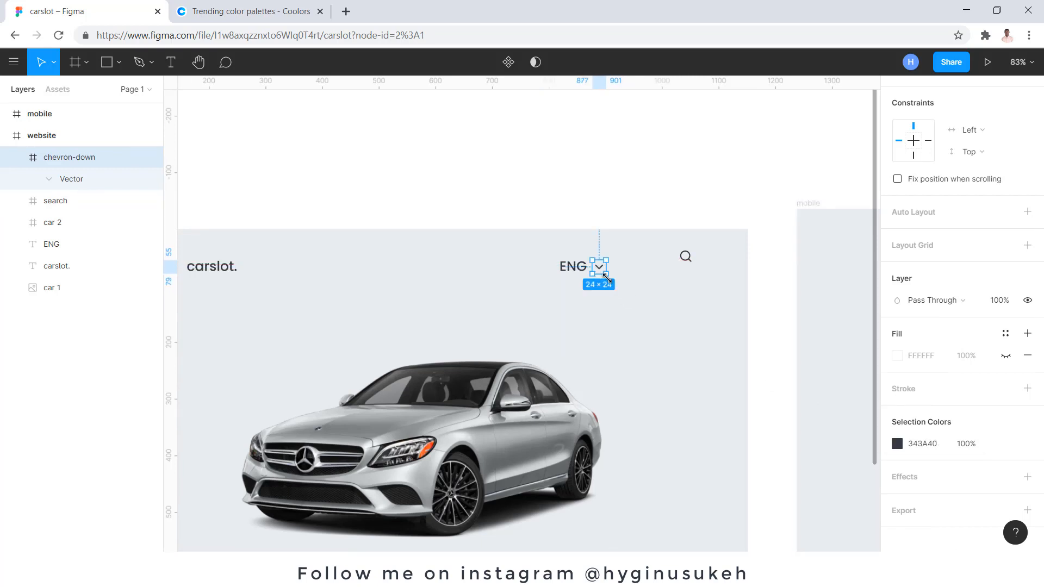
# Step: Align the car icon, carslot. text, ENG text, chevron and search icon to a common vertical centre in the website header
pyautogui.scroll(-3, 679, 299)
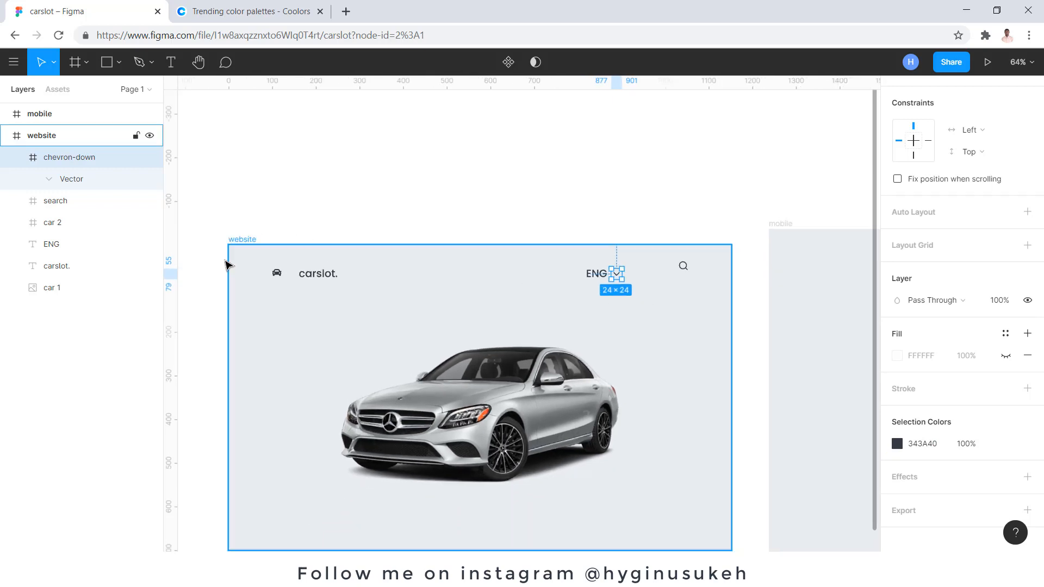
pyautogui.click(279, 277)
pyautogui.keyDown('shift'); pyautogui.click(313, 278); pyautogui.keyUp('shift')
pyautogui.keyDown('shift'); pyautogui.click(597, 274); pyautogui.keyUp('shift')
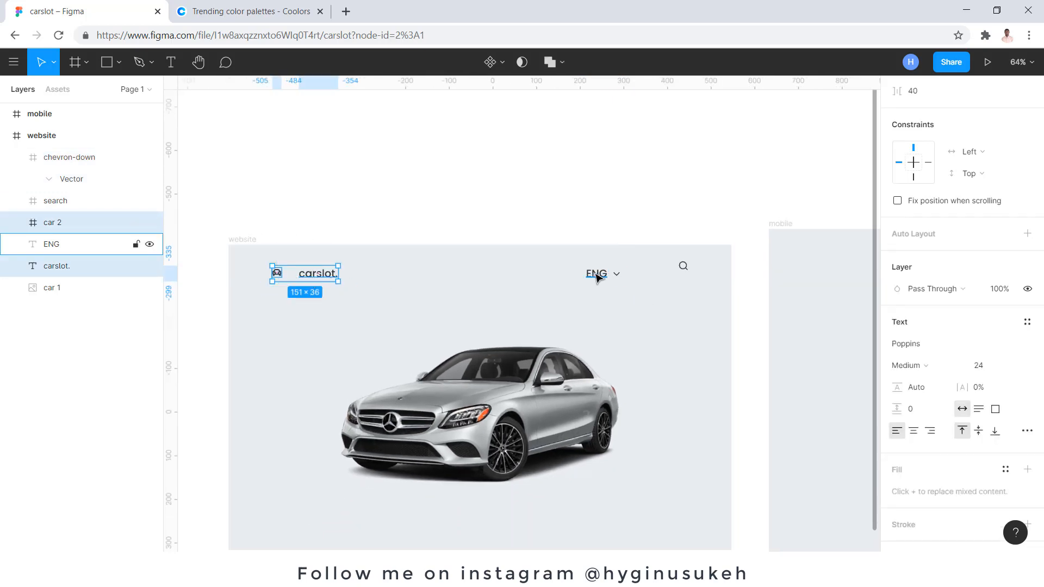
pyautogui.keyDown('shift'); pyautogui.click(616, 273); pyautogui.keyUp('shift')
pyautogui.keyDown('shift'); pyautogui.click(684, 268); pyautogui.keyUp('shift')
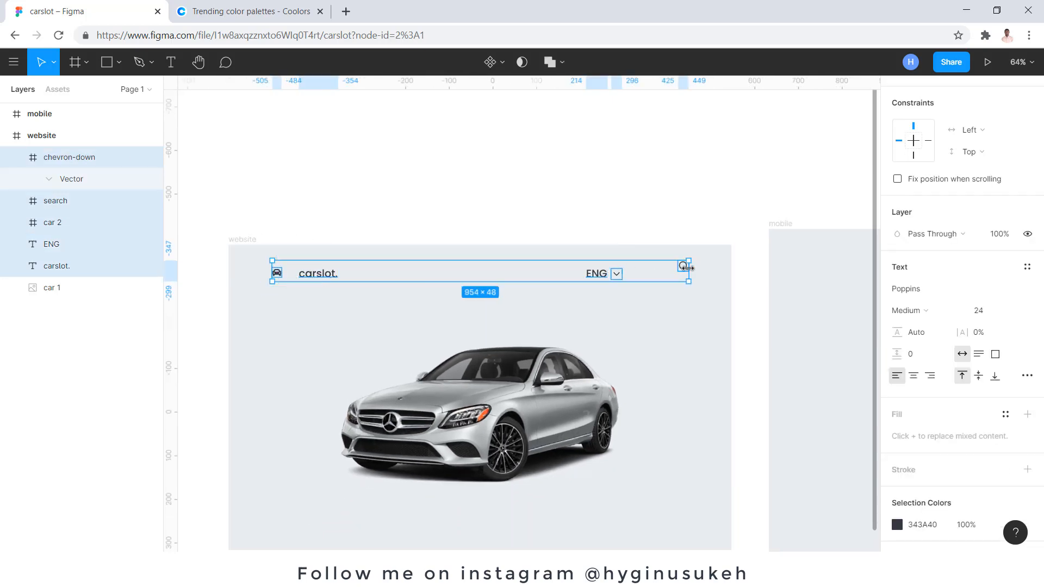
pyautogui.scroll(3, 980, 134)
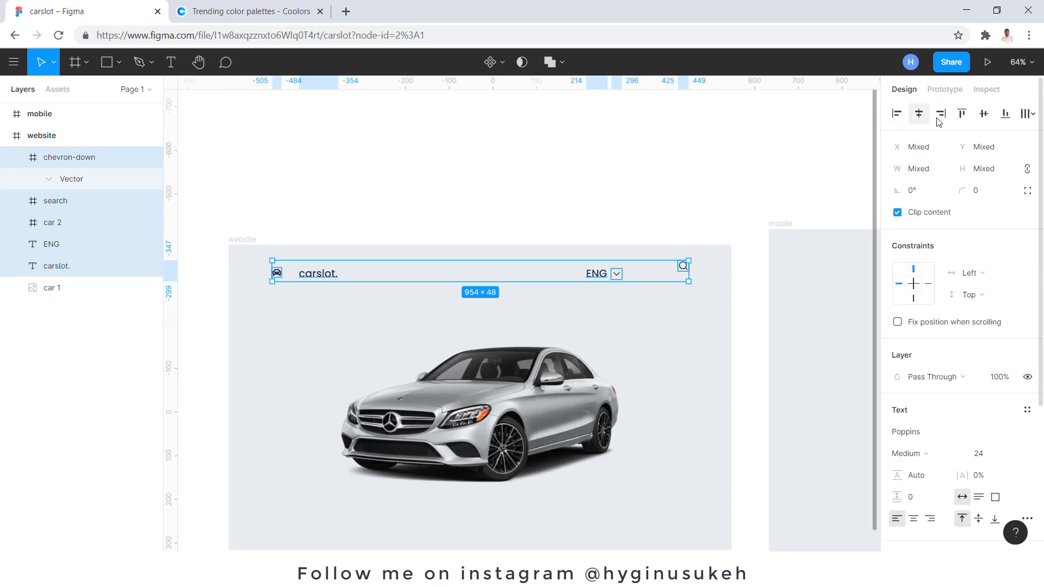
pyautogui.click(983, 114)
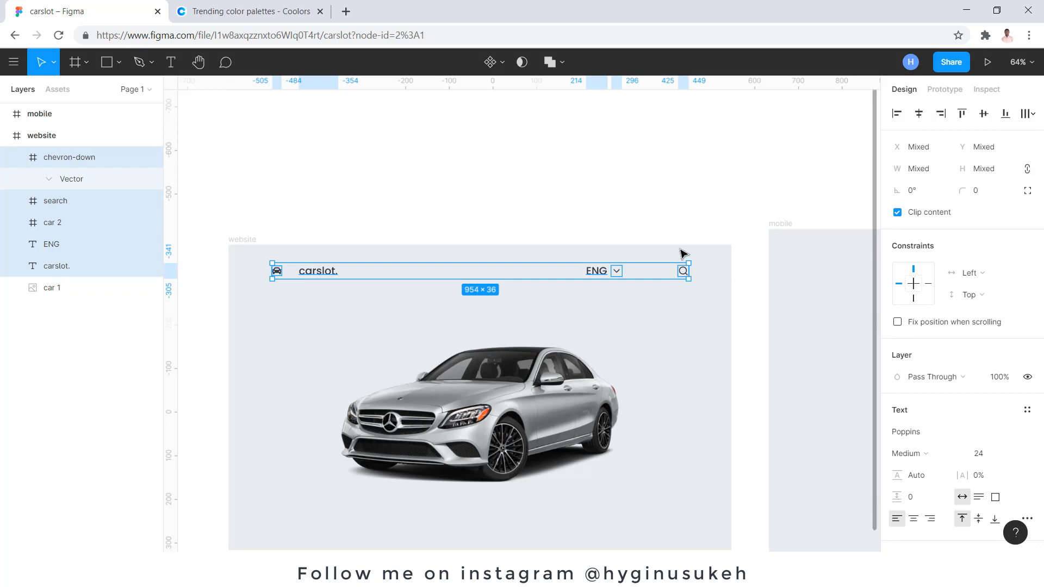
pyautogui.click(674, 228)
# Step: Show the website frame's 12-column layout grid and move the chevron slightly closer to the ENG text, to X 874
pyautogui.click(241, 239)
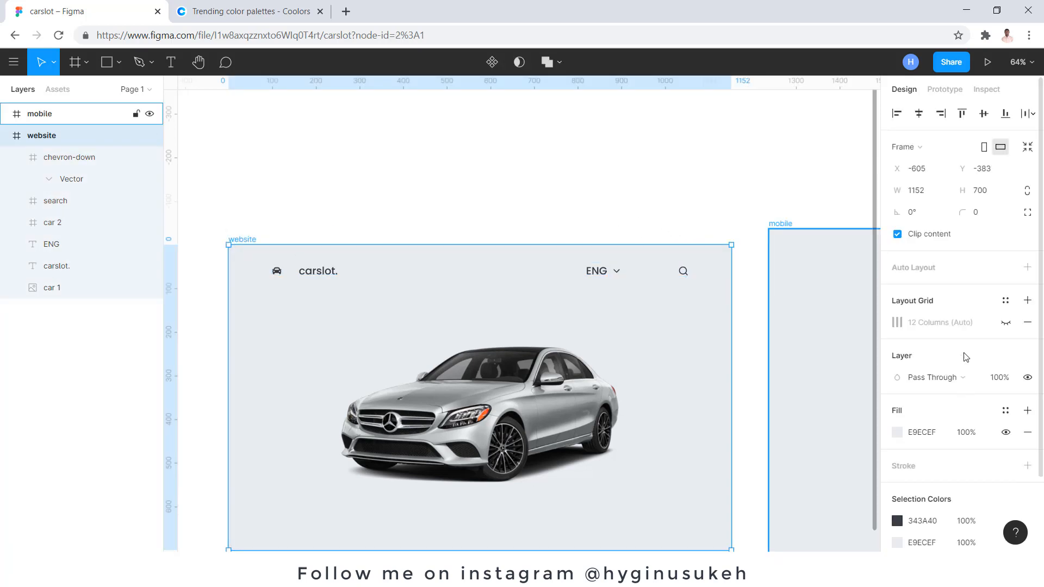
pyautogui.click(1006, 322)
pyautogui.scroll(5, 686, 288)
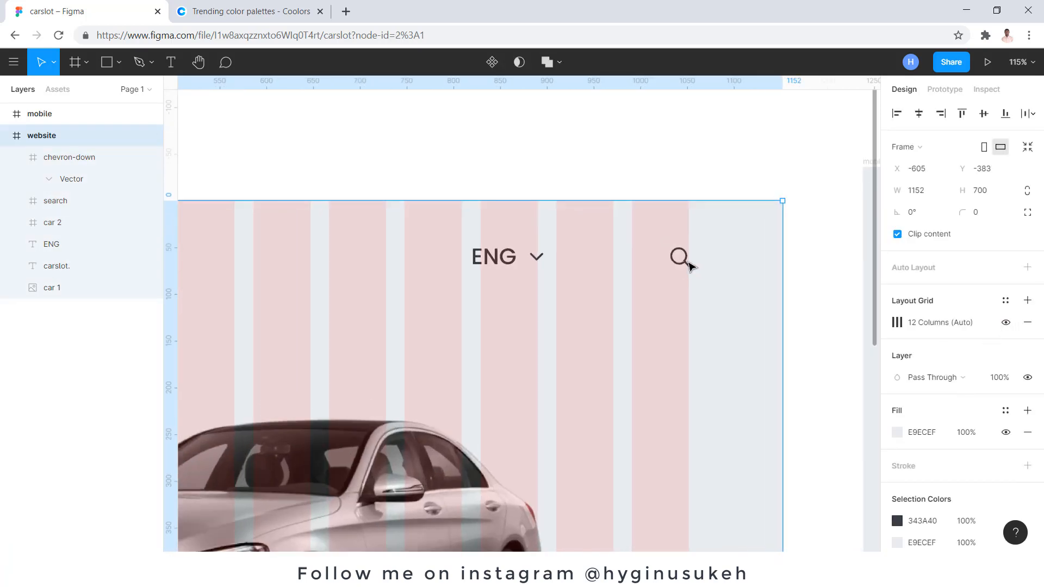
pyautogui.scroll(-5, 683, 282)
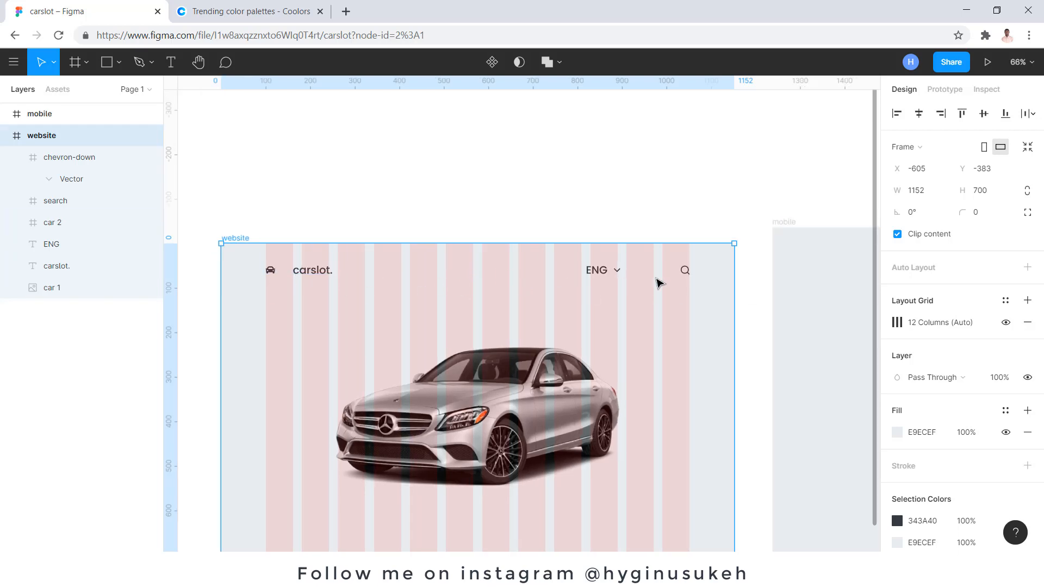
pyautogui.scroll(5, 615, 283)
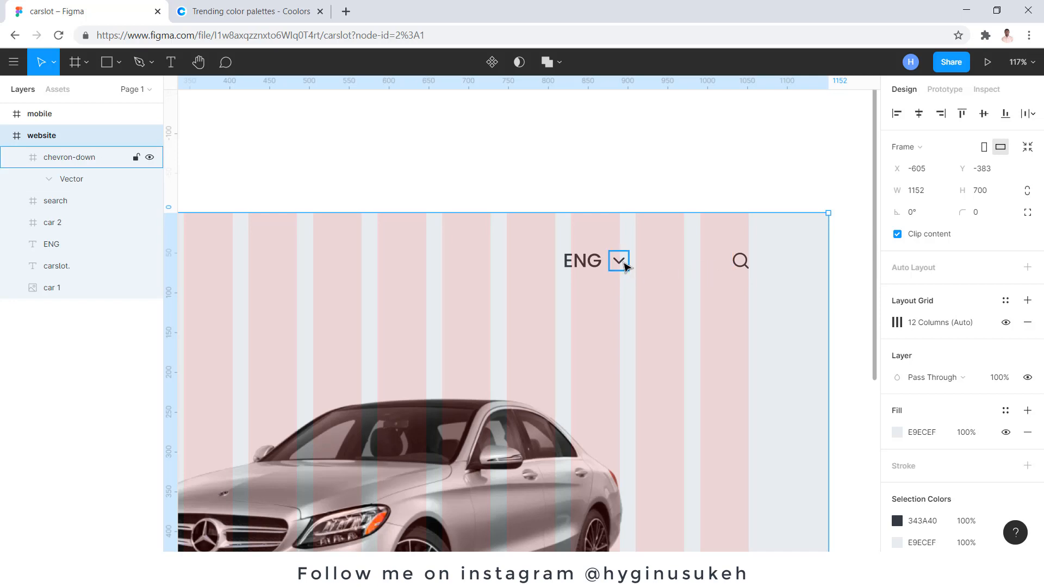
pyautogui.click(619, 262)
pyautogui.moveTo(615, 261); pyautogui.dragTo(620, 262)
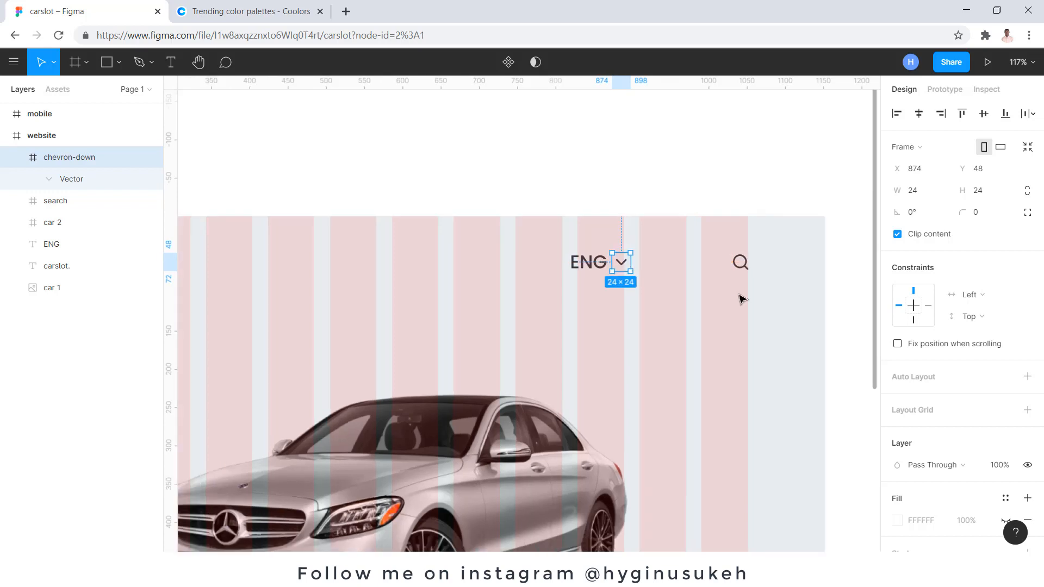
# Step: Group the car icon, carslot. text, ENG text, chevron and search icon, and rename the group header
pyautogui.scroll(-5, 741, 299)
pyautogui.moveTo(400, 274); pyautogui.dragTo(761, 291)
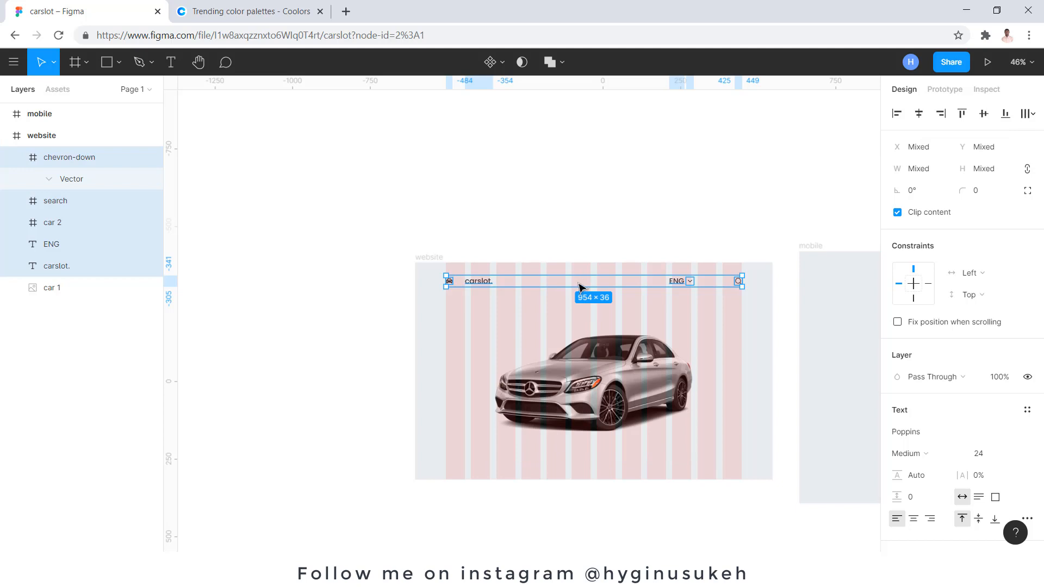
pyautogui.hotkey('ctrl', 'g')
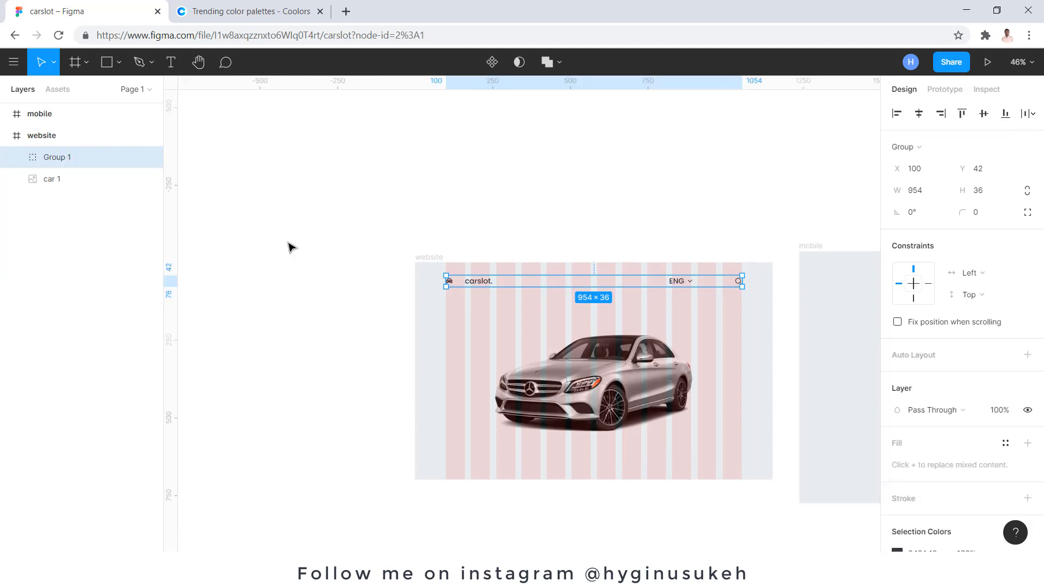
pyautogui.doubleClick(68, 162)
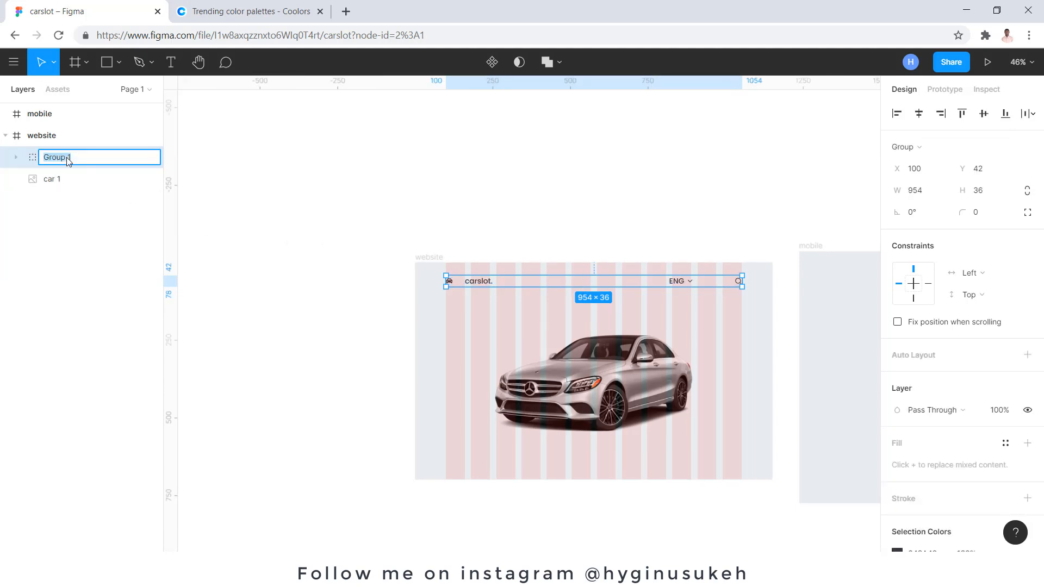
pyautogui.write('header')
pyautogui.press('Return')
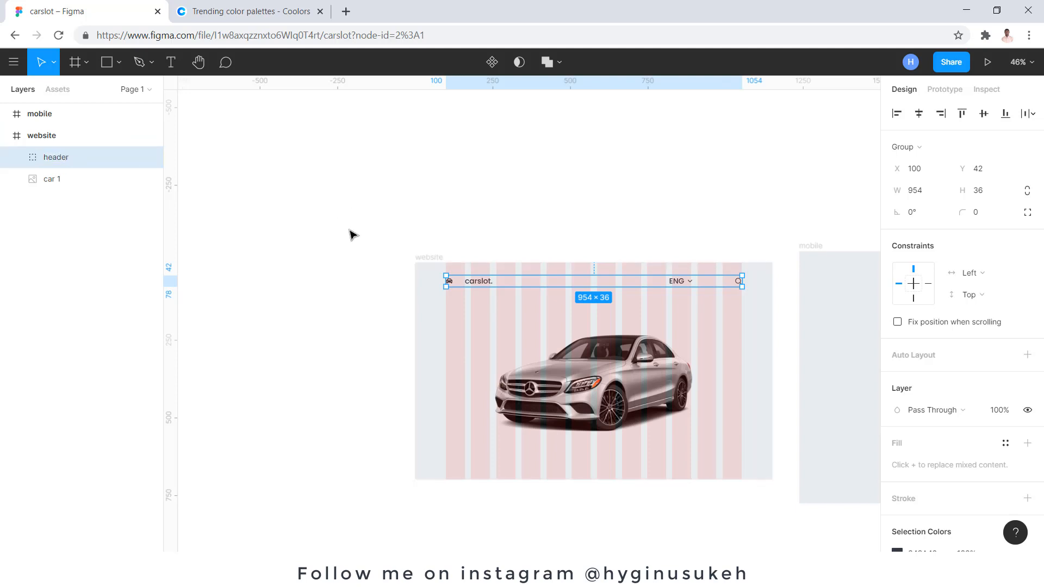
# Step: Hide the website frame's layout grid and shift the frame slightly on the canvas to X -616, Y -389
pyautogui.click(431, 257)
pyautogui.click(1005, 344)
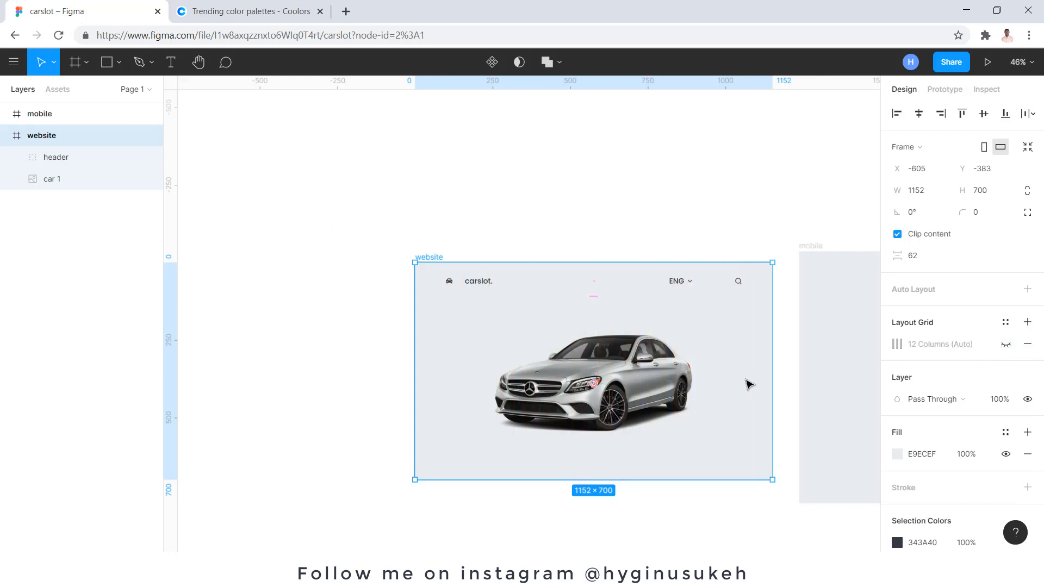
pyautogui.scroll(3, 778, 396)
pyautogui.scroll(-1, 598, 413)
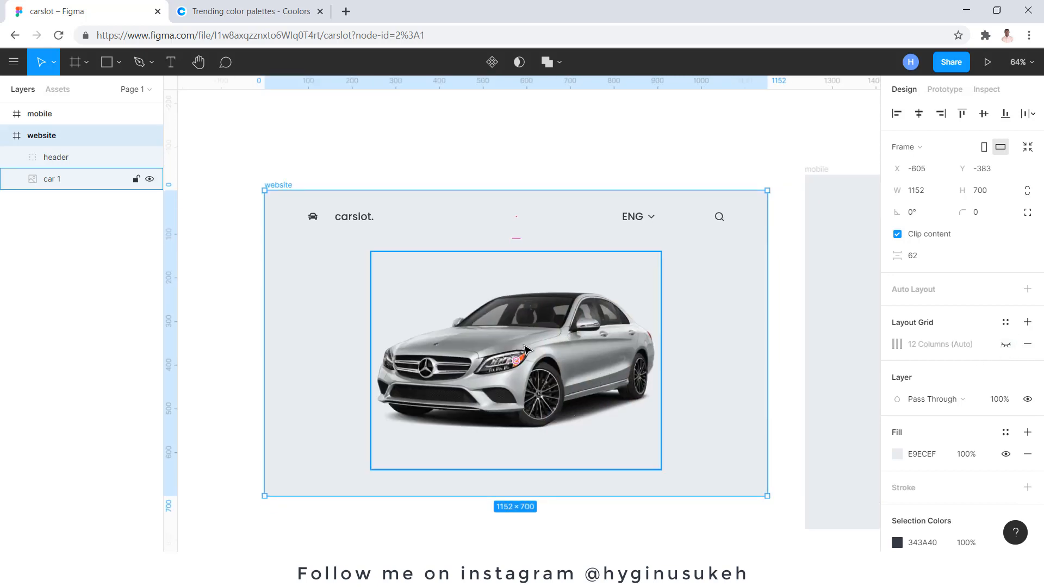
pyautogui.moveTo(524, 348); pyautogui.dragTo(520, 345)
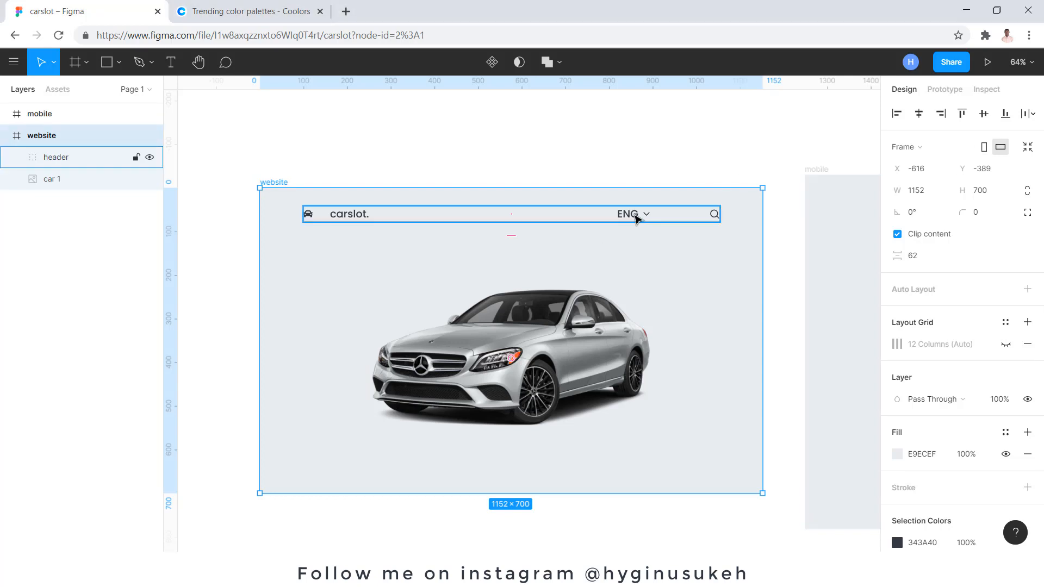
# Step: Try a wider gap between the ENG text and the chevron by nudging ENG 20 px left and back again
pyautogui.doubleClick(637, 218)
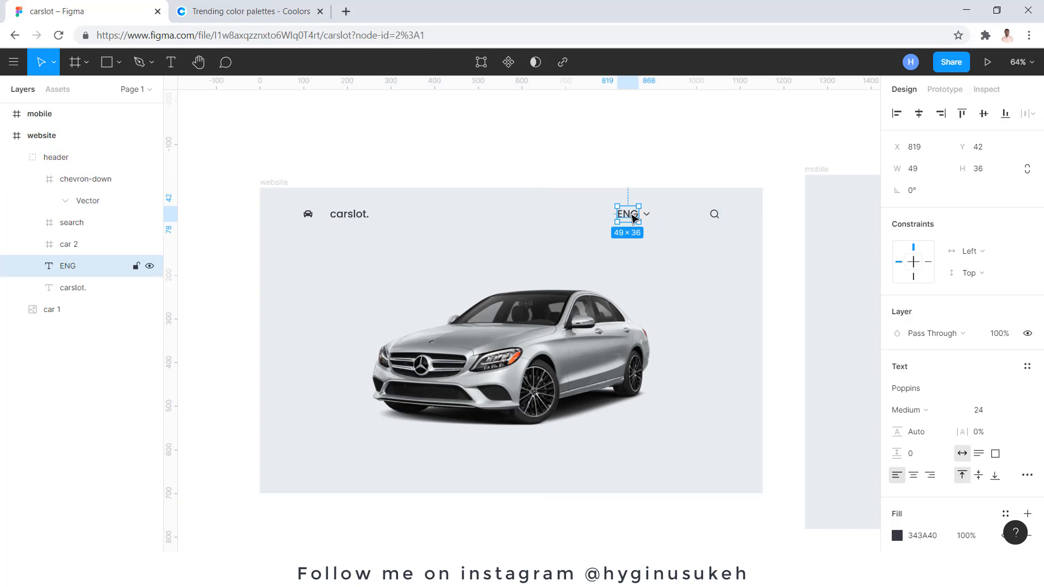
pyautogui.hotkey('shift', 'Left')
pyautogui.hotkey('shift', 'Left')
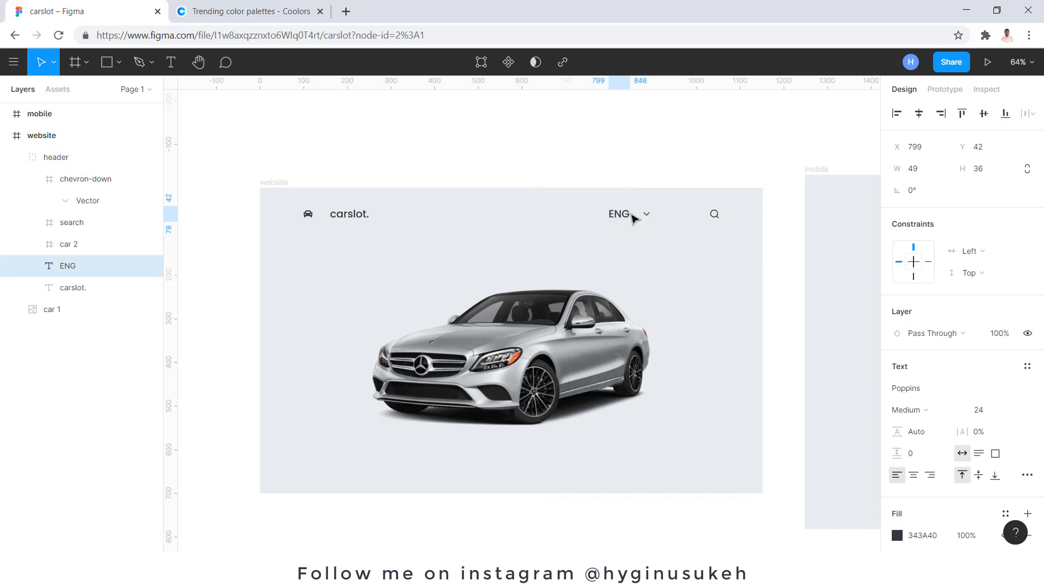
pyautogui.hotkey('shift', 'Right')
pyautogui.hotkey('shift', 'Right')
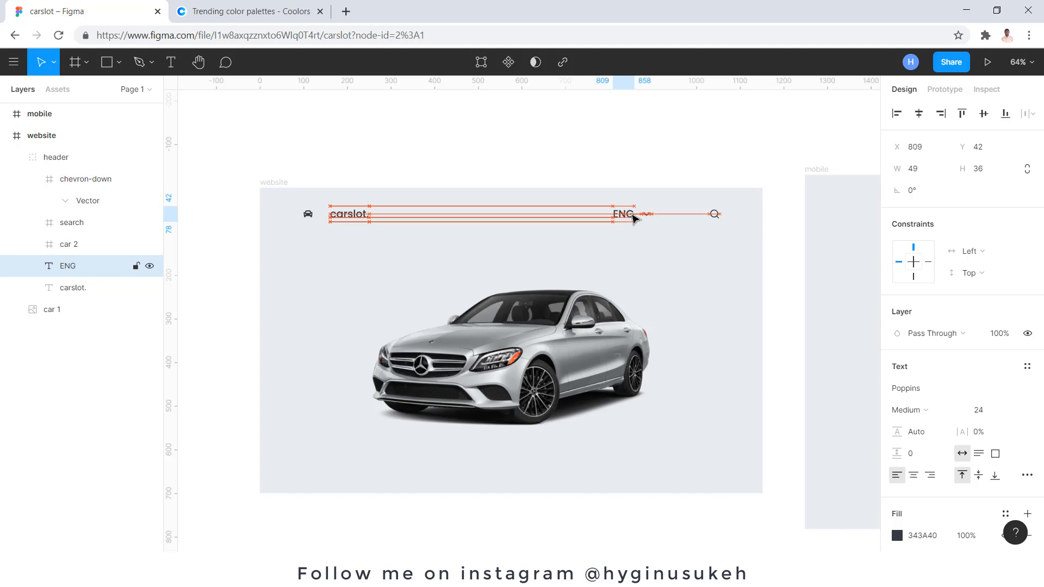
pyautogui.click(671, 179)
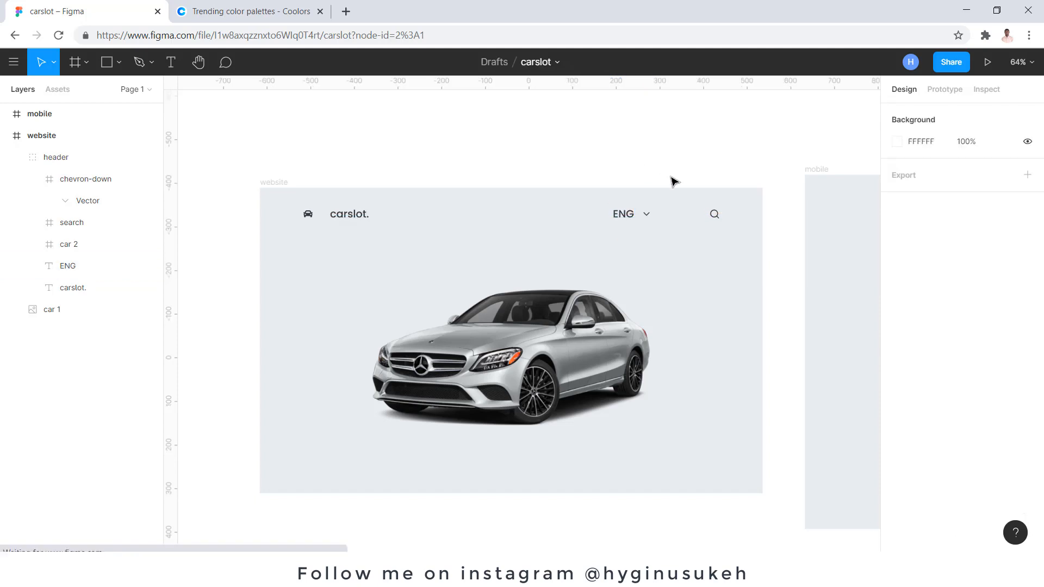
pyautogui.doubleClick(633, 216)
pyautogui.hotkey('shift', 'Right')
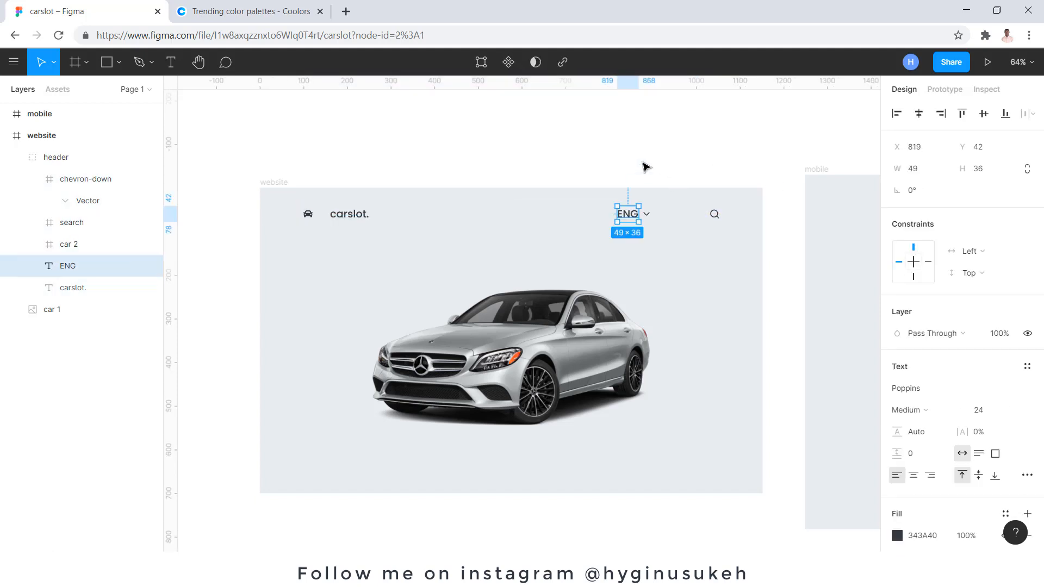
pyautogui.click(646, 164)
# Step: Move the header group up to Y 31 and the car image up to about X 232, Y 117
pyautogui.moveTo(637, 217); pyautogui.dragTo(636, 213)
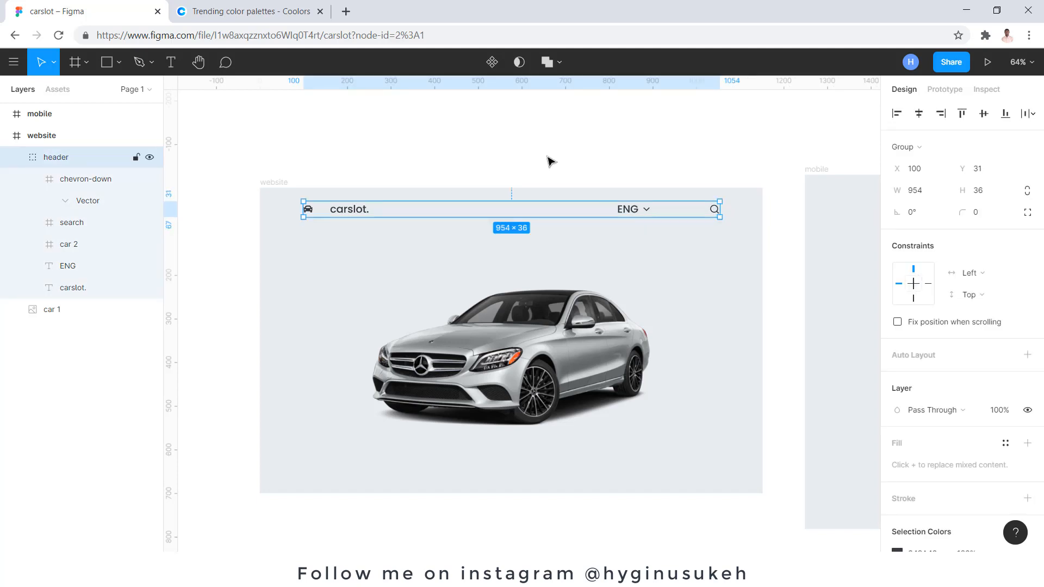
pyautogui.click(551, 350)
pyautogui.click(531, 126)
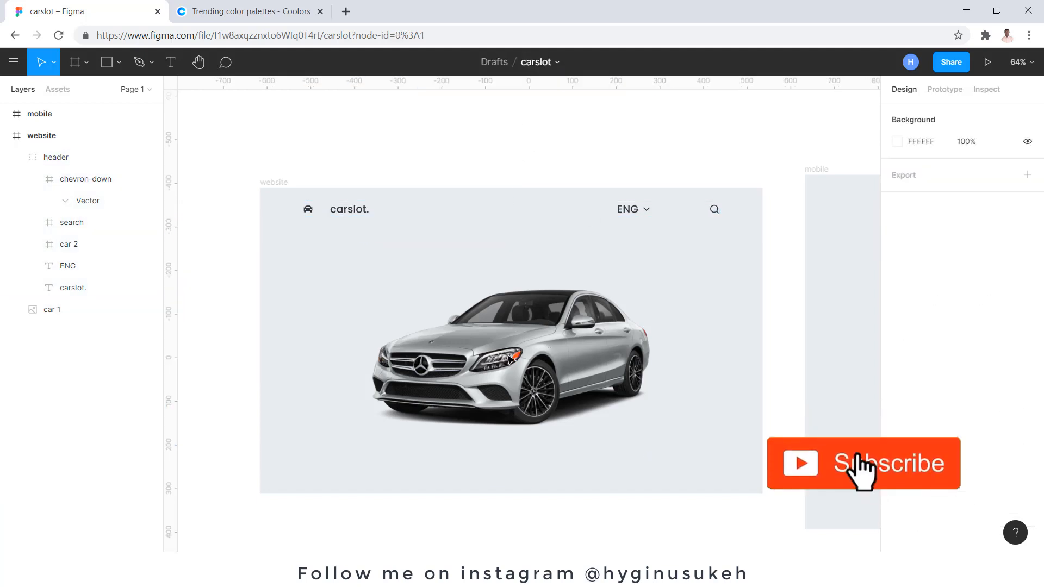
pyautogui.moveTo(515, 385); pyautogui.dragTo(509, 374)
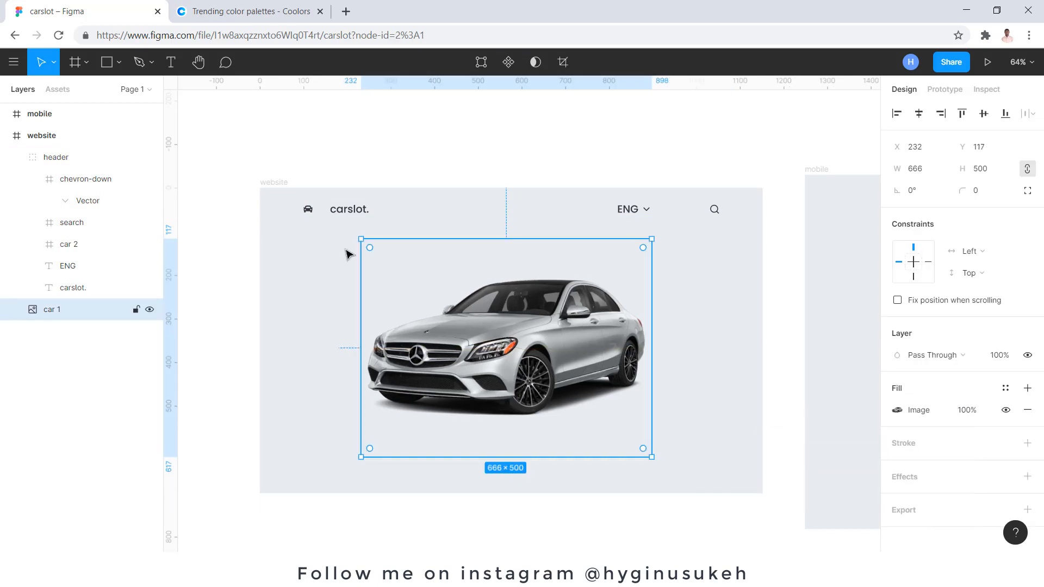
# Step: Draw a full-width rectangle of about 1152 × 87 along the bottom edge of the website frame
pyautogui.scroll(-1, 246, 199)
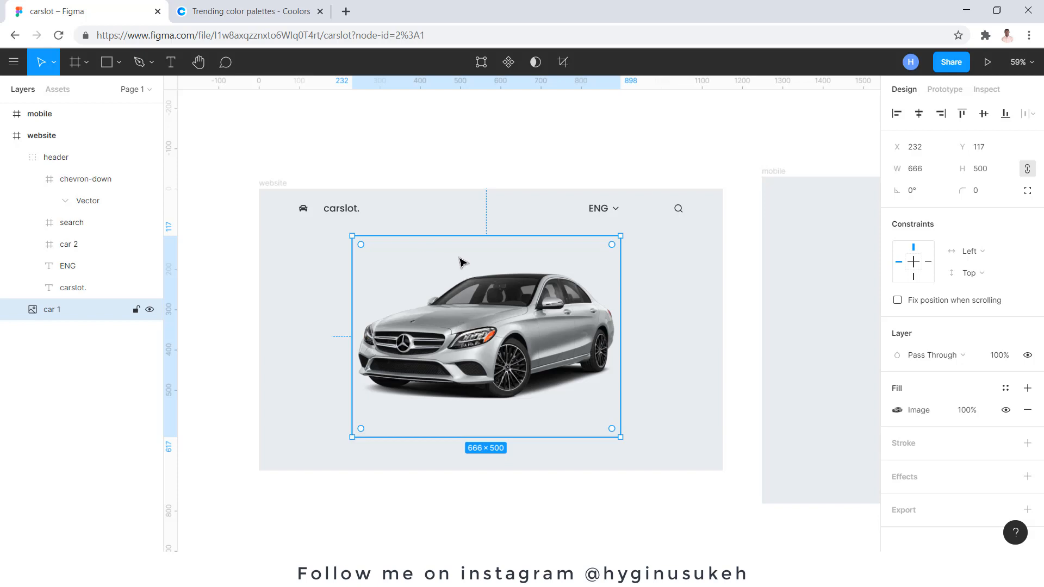
pyautogui.click(107, 62)
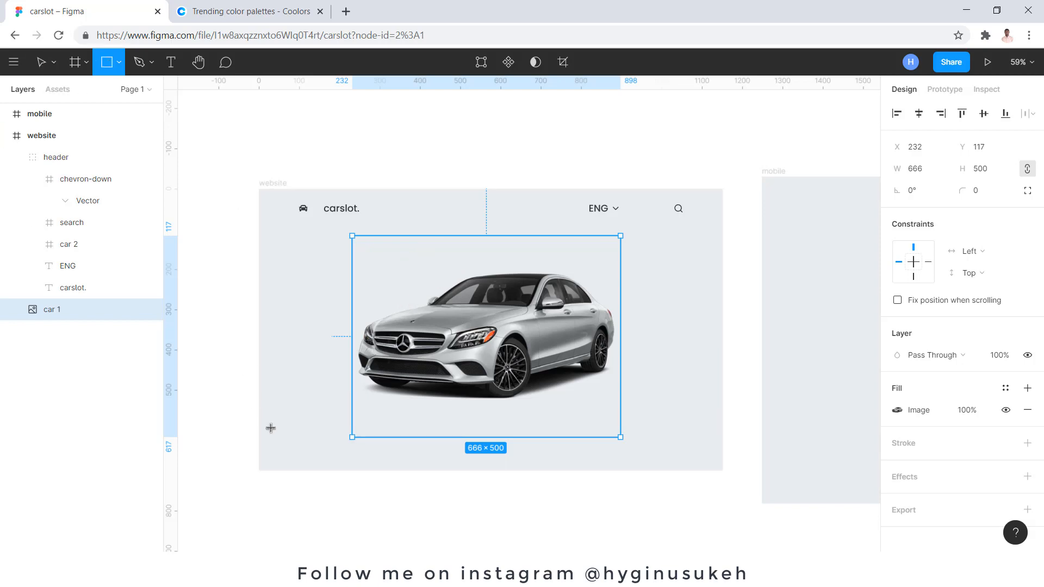
pyautogui.moveTo(259, 435)
pyautogui.mouseDown()
pyautogui.moveTo(393, 474)
pyautogui.moveTo(724, 474)
pyautogui.mouseUp()
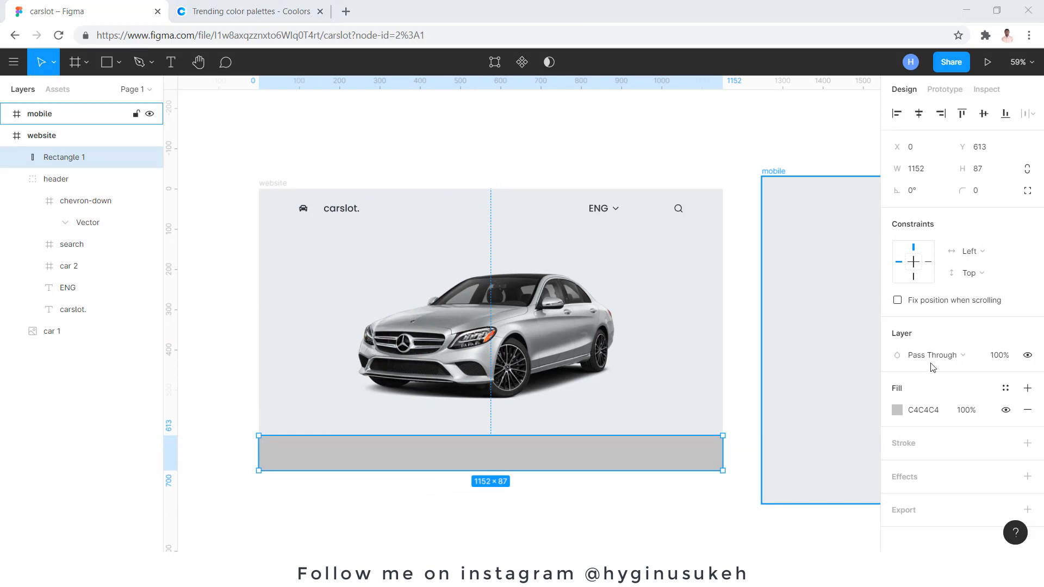
# Step: Fill the website frame's bottom rectangle with CED4DA and lower its top edge to a height of about 73
pyautogui.click(946, 410)
pyautogui.write('CED4DA')
pyautogui.press('Return')
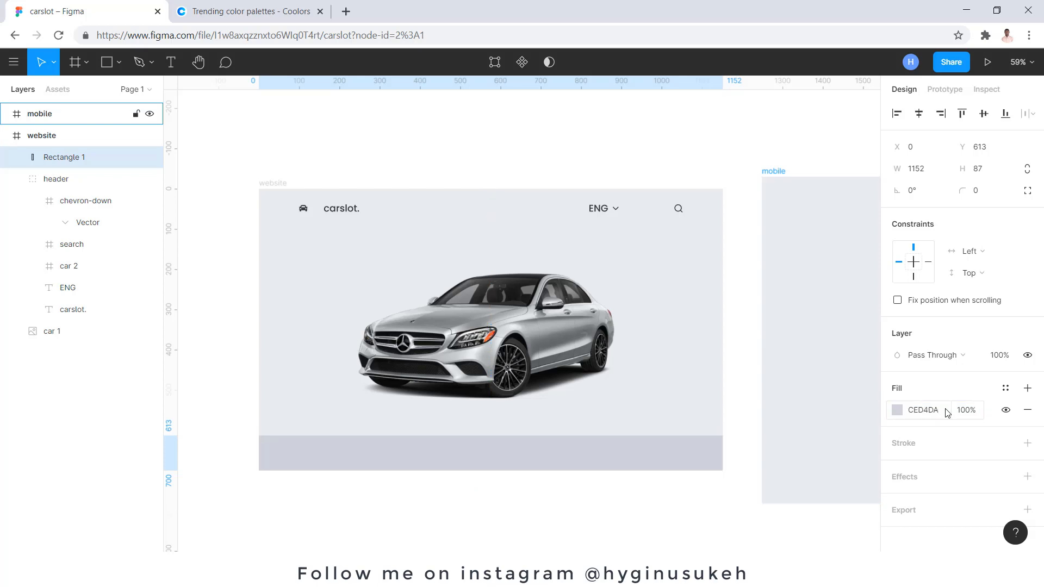
pyautogui.moveTo(536, 437); pyautogui.dragTo(537, 441)
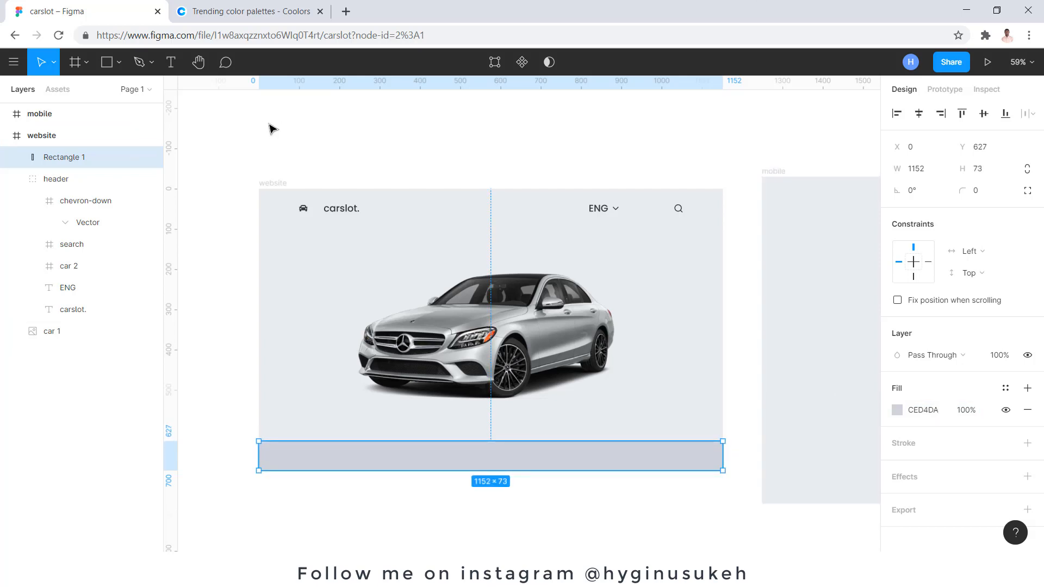
# Step: Draw a small rectangle about 174 wide above the left end of the bottom rectangle and set its height to 5
pyautogui.press('r')
pyautogui.moveTo(271, 423); pyautogui.dragTo(345, 430)
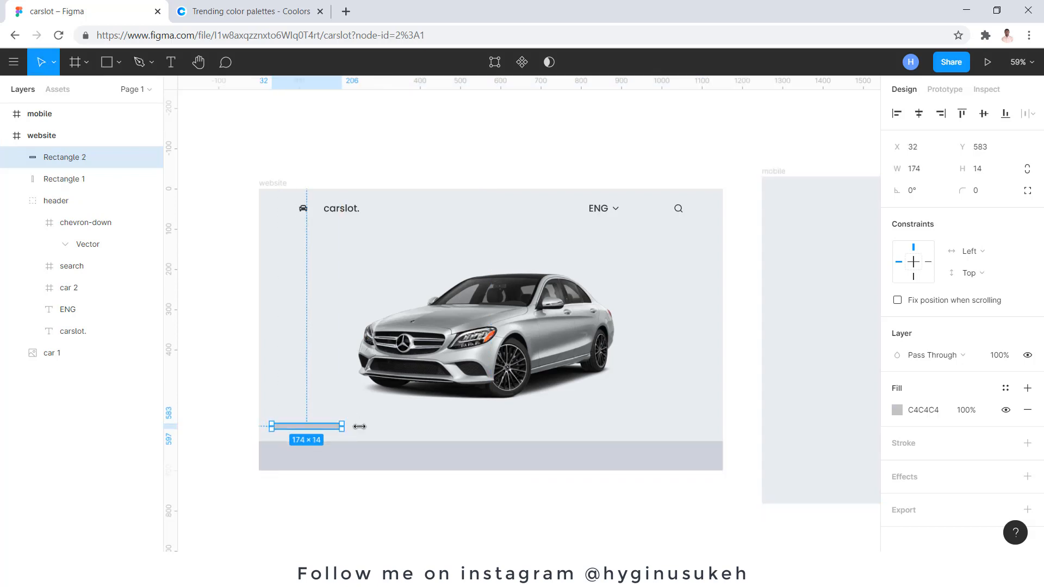
pyautogui.click(1002, 171)
pyautogui.write('5')
pyautogui.press('Return')
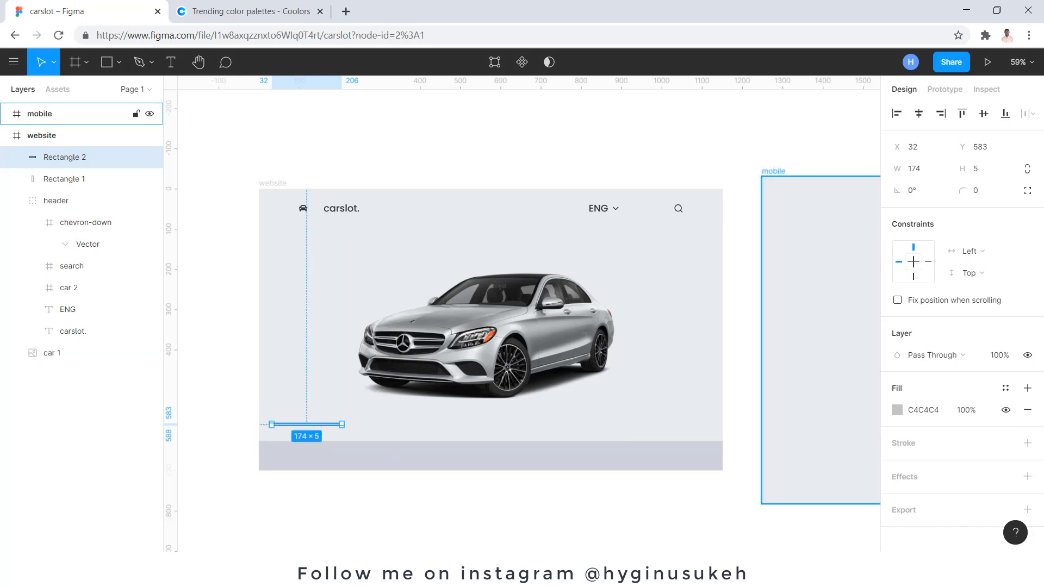
# Step: Fill the small thin rectangle above the bottom bar with 343A40, copied from the header's carslot. text
pyautogui.click(303, 208)
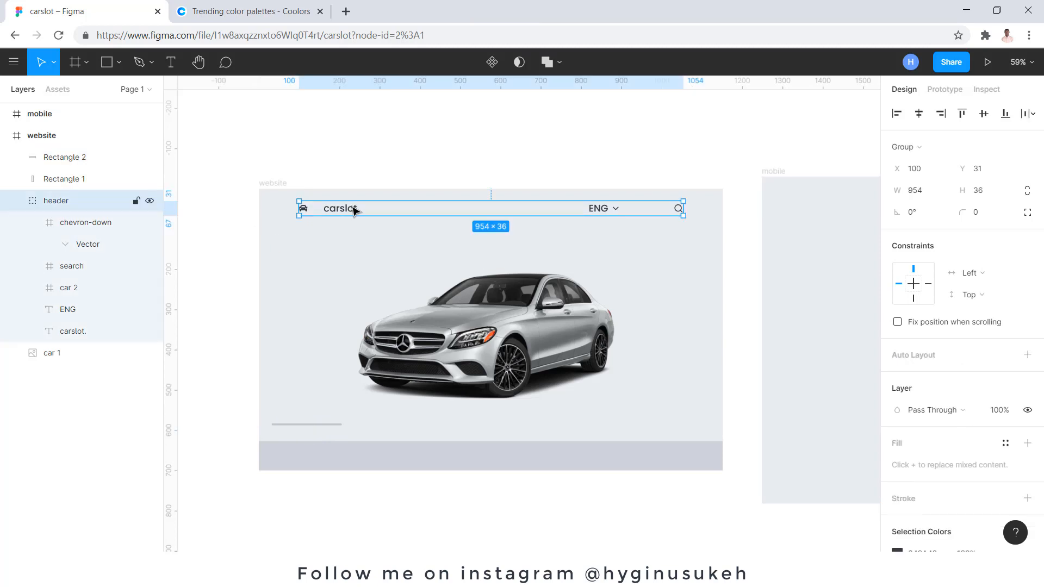
pyautogui.click(354, 210)
pyautogui.click(938, 537)
pyautogui.hotkey('ctrl', 'c')
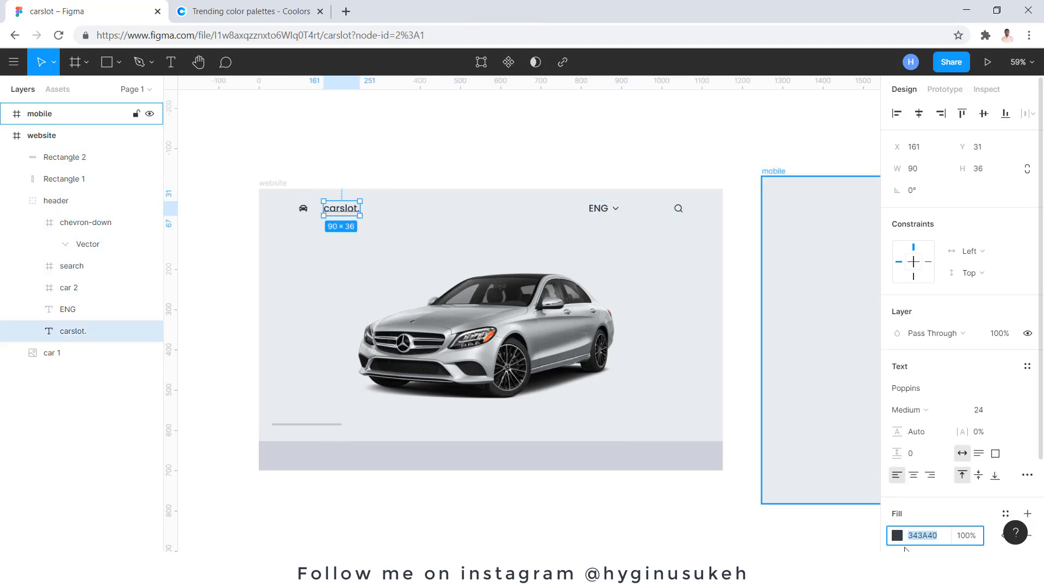
pyautogui.click(324, 425)
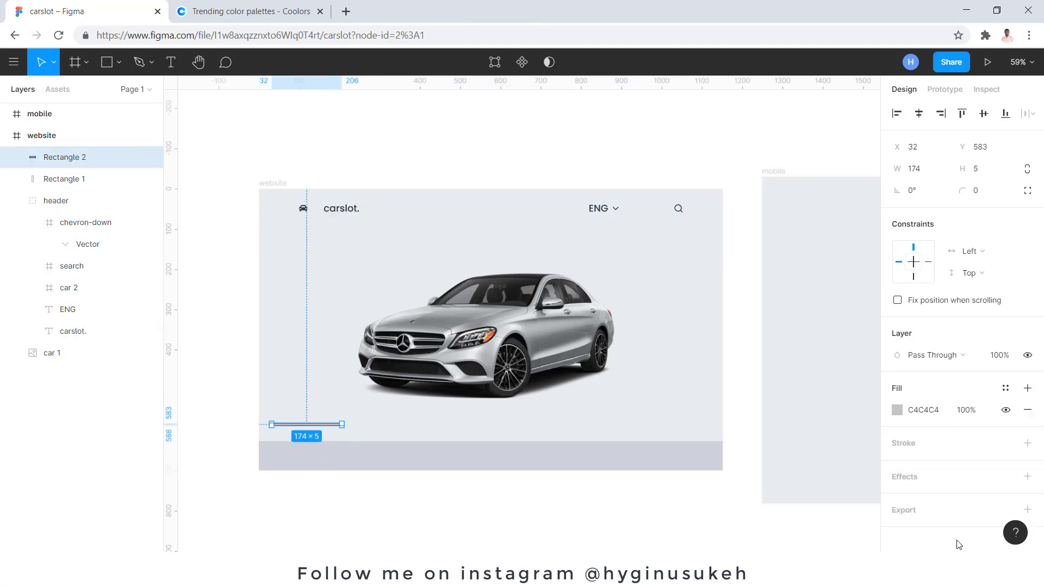
pyautogui.click(934, 417)
pyautogui.hotkey('ctrl', 'v')
pyautogui.press('Return')
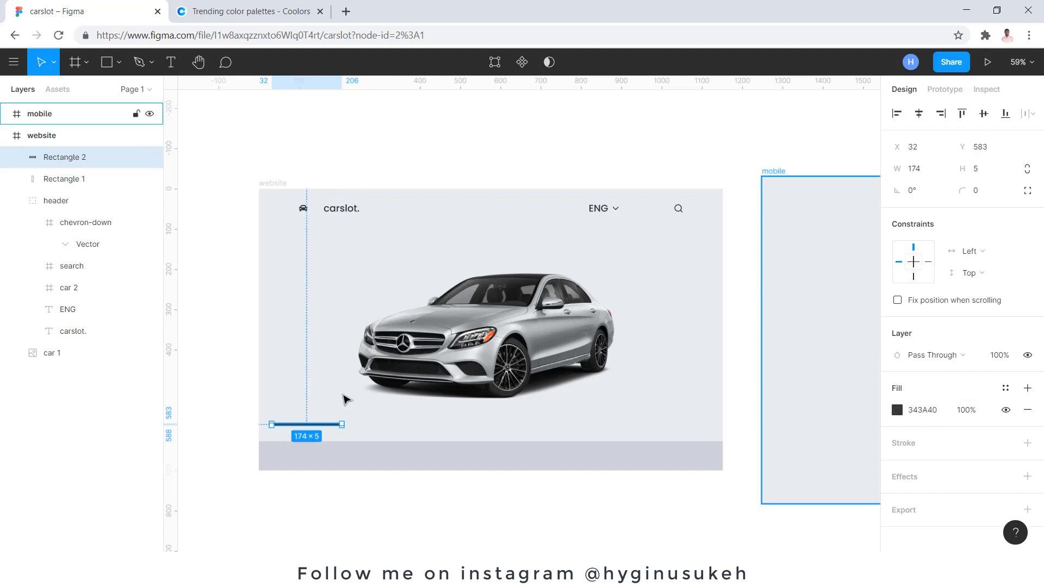
# Step: Move the thin dark rectangle onto the bottom bar's upper edge at Y 622 and stretch it to the full 1152 width
pyautogui.scroll(5, 280, 443)
pyautogui.moveTo(361, 412); pyautogui.dragTo(720, 452)
pyautogui.scroll(-5, 267, 424)
pyautogui.click(750, 463)
pyautogui.scroll(-3, 753, 462)
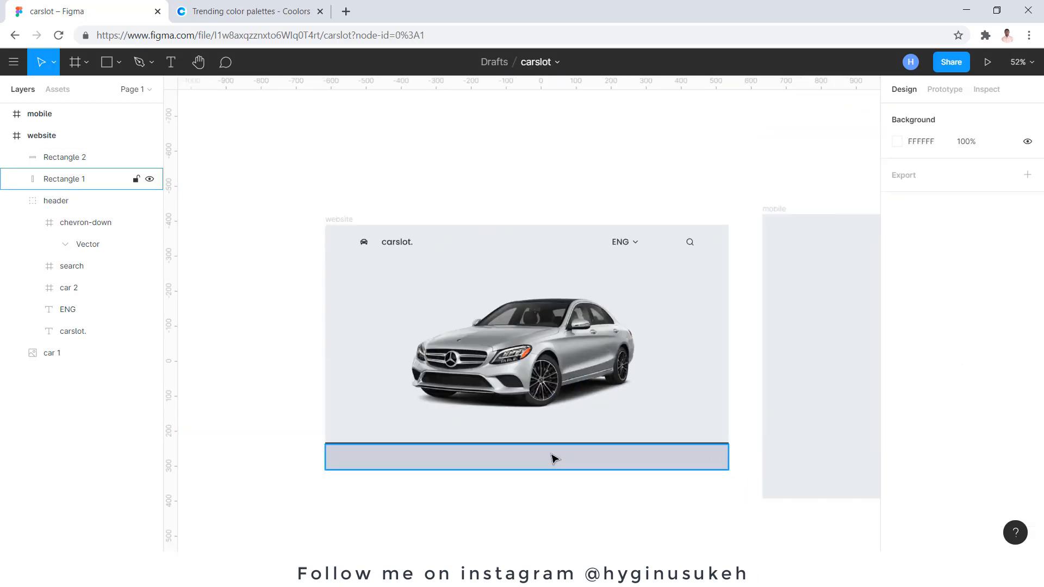
# Step: Move the car image in the website frame up to Y 100
pyautogui.scroll(1, 505, 481)
pyautogui.scroll(1, 644, 517)
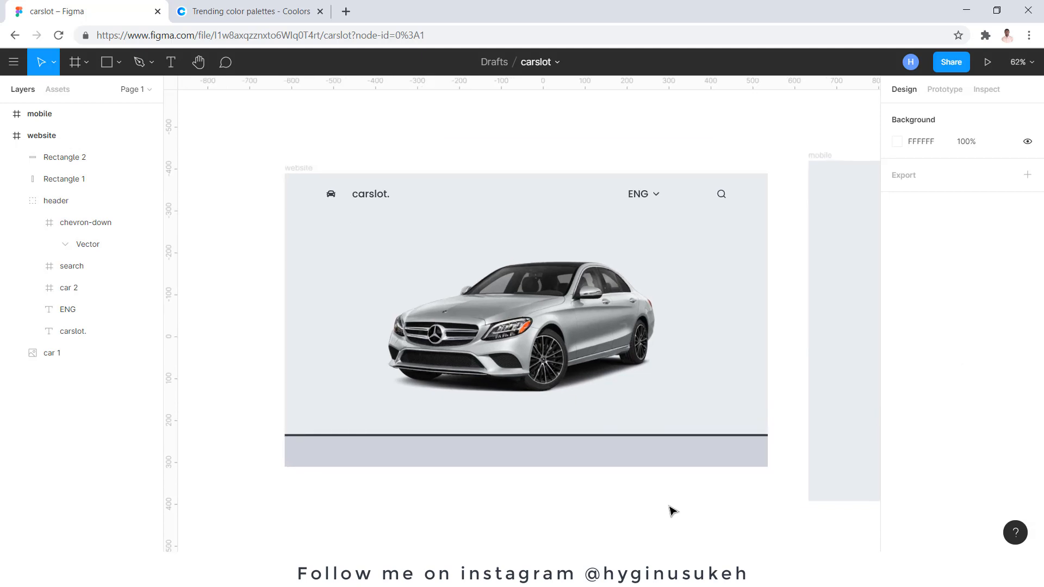
pyautogui.click(511, 327)
pyautogui.moveTo(511, 324); pyautogui.dragTo(511, 317)
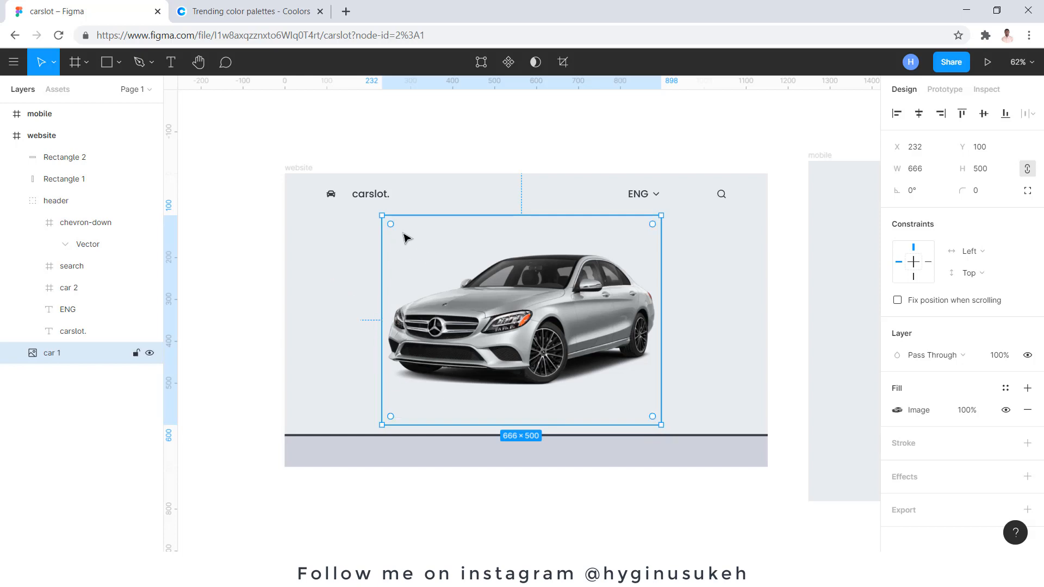
# Step: Copy the header's carslot. text, paste it into the website frame and place it on the bottom bar at about X 565, Y 649
pyautogui.click(380, 197)
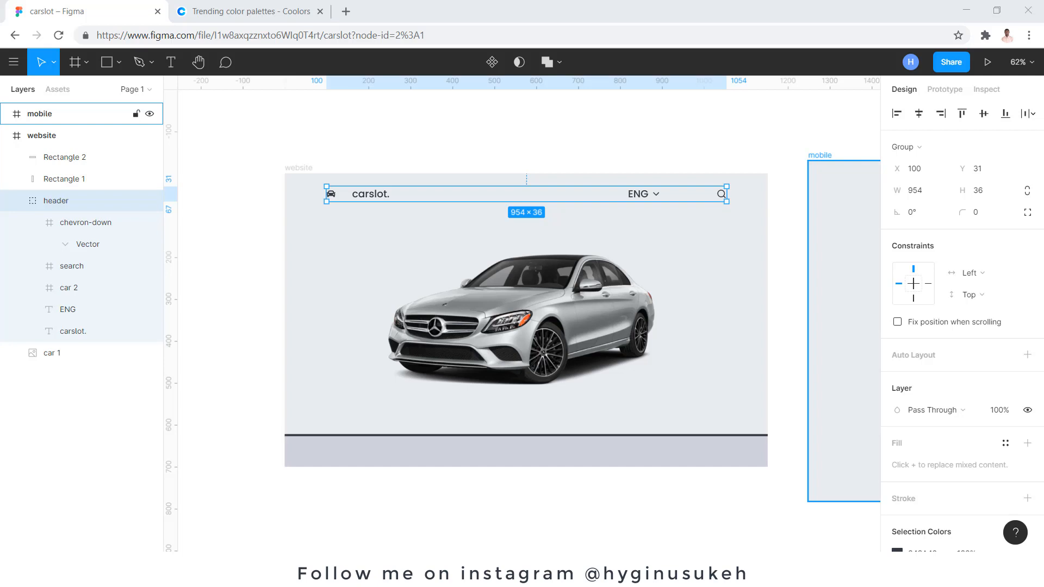
pyautogui.doubleClick(379, 198)
pyautogui.hotkey('ctrl', 'c')
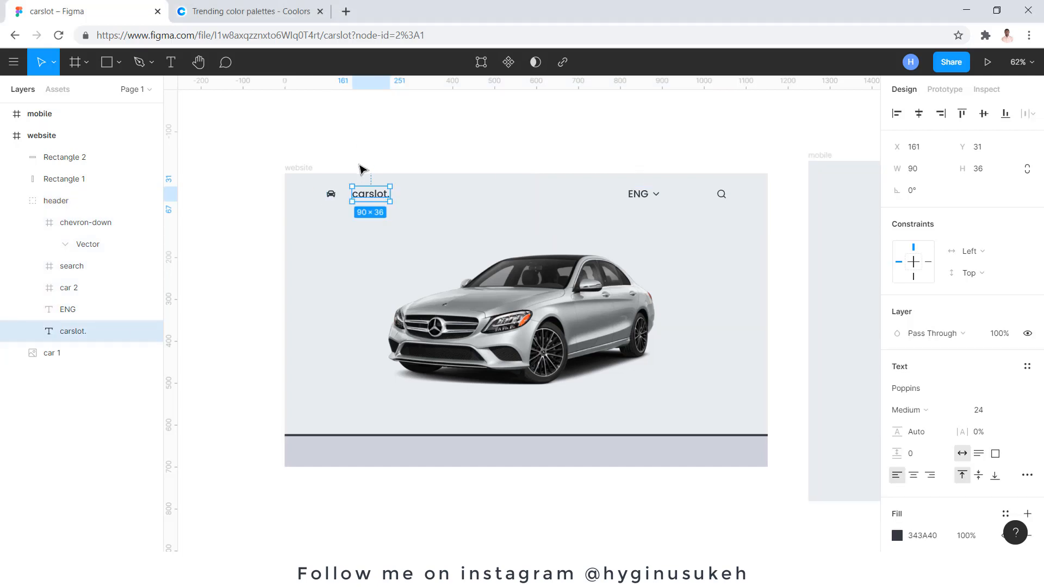
pyautogui.click(298, 168)
pyautogui.hotkey('ctrl', 'v')
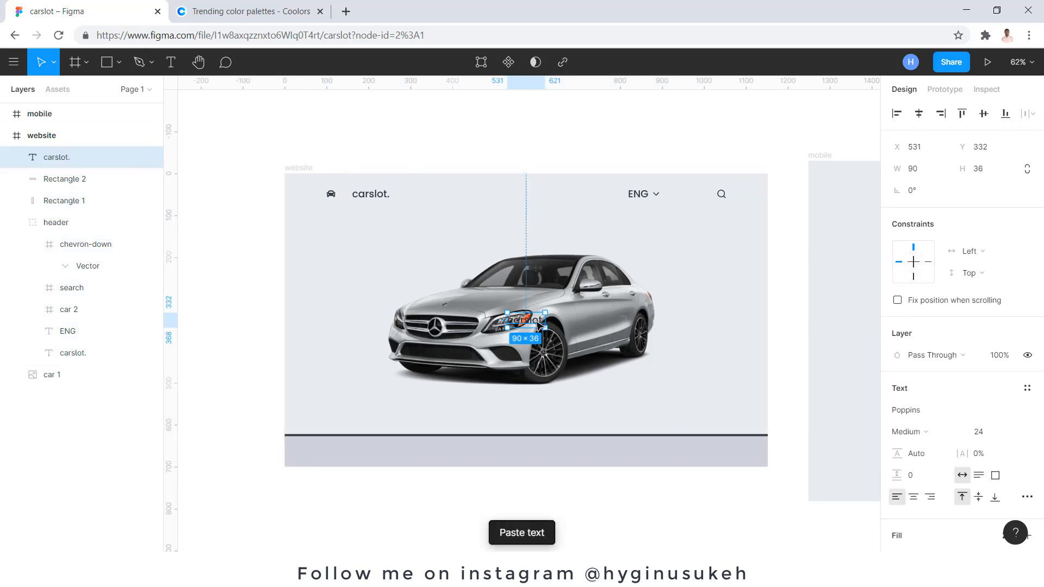
pyautogui.moveTo(535, 325); pyautogui.dragTo(544, 458)
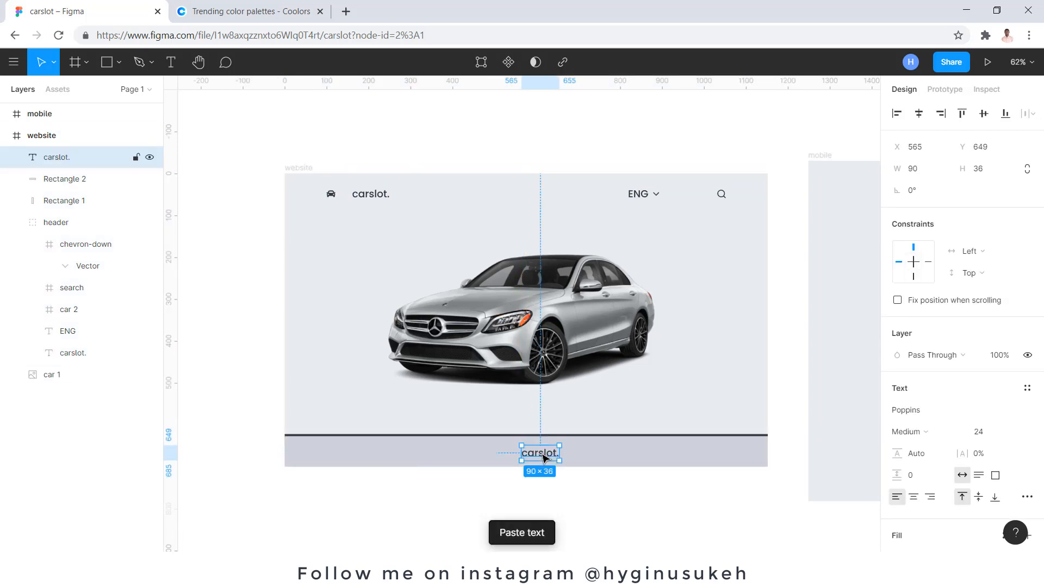
# Step: Change the pasted text in the bottom bar to Mercedes-Benz and set its font weight to Bold
pyautogui.doubleClick(541, 453)
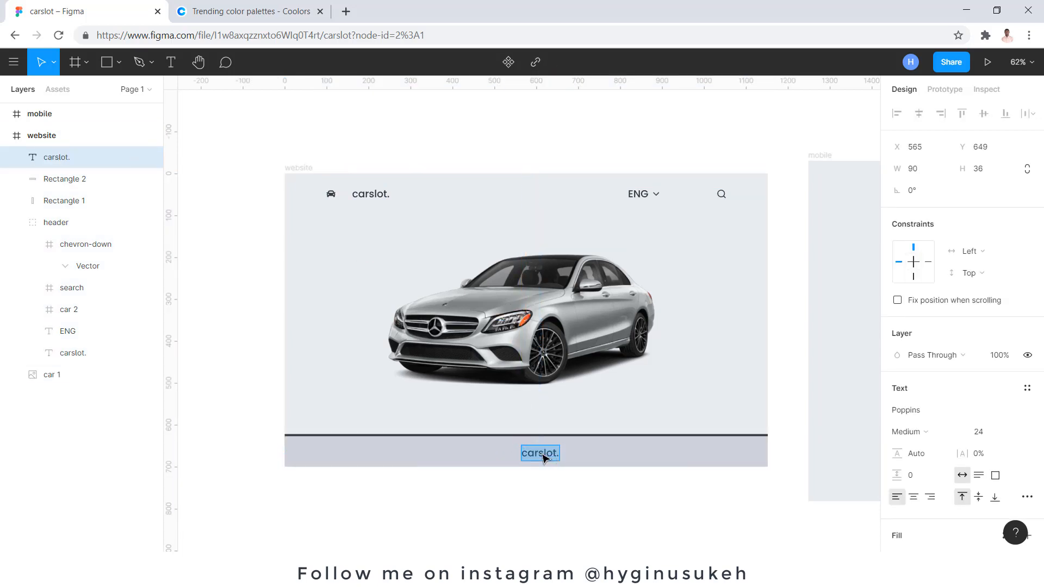
pyautogui.write('Mercedes-N')
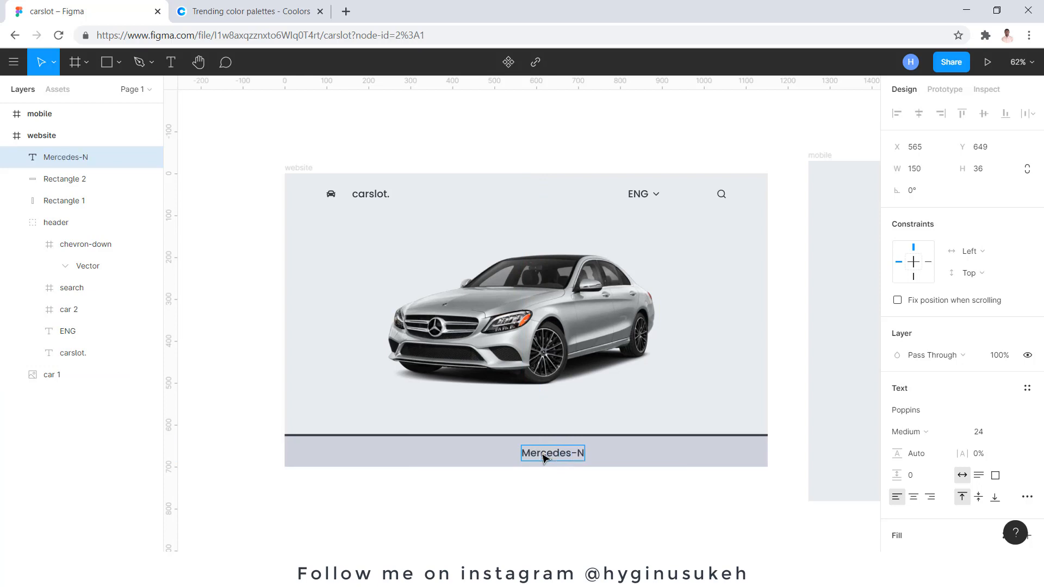
pyautogui.press('BackSpace')
pyautogui.write('Benz')
pyautogui.press('Escape')
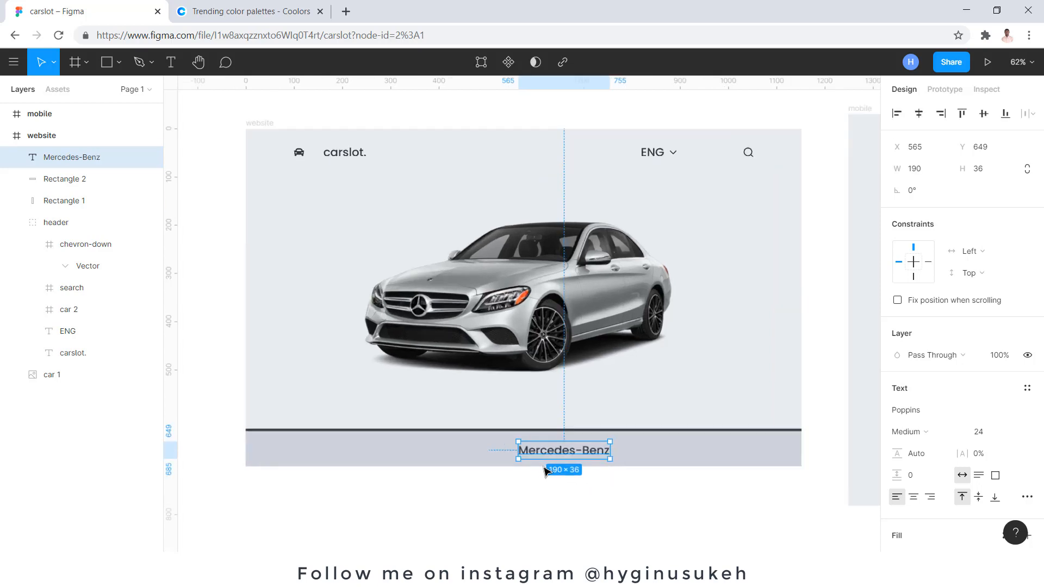
pyautogui.scroll(2, 568, 486)
pyautogui.click(924, 432)
pyautogui.click(922, 349)
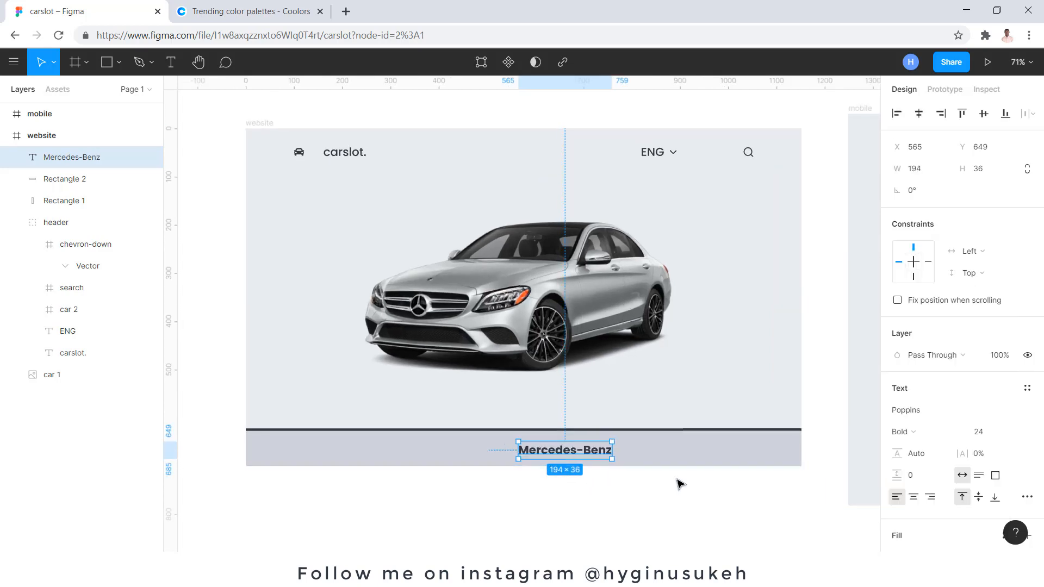
pyautogui.scroll(-3, 962, 381)
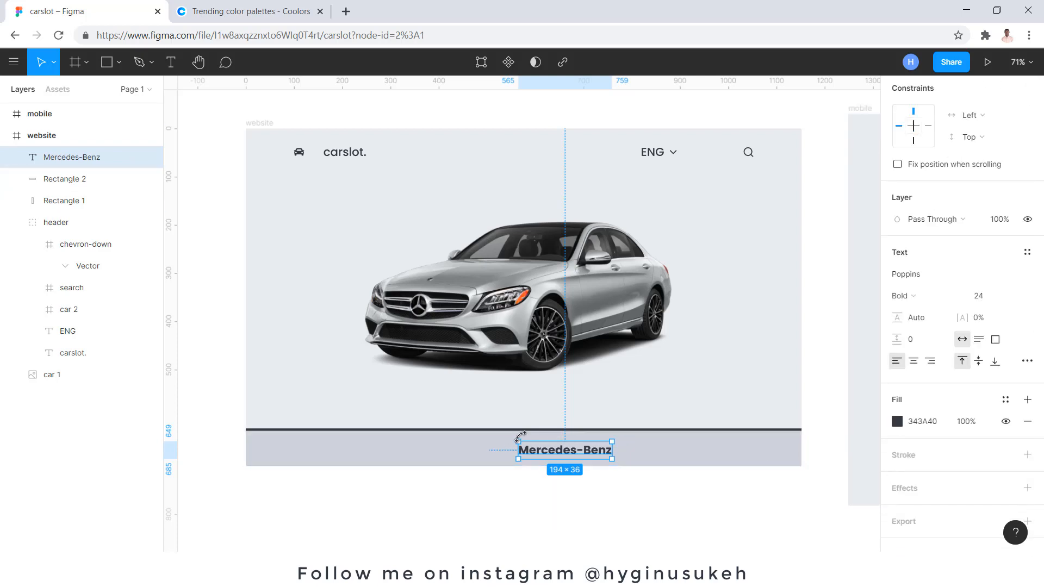
# Step: Move the dark line up slightly and raise the bottom bar's upper edge to meet it, for a bar height of about 83
pyautogui.scroll(1, 520, 435)
pyautogui.click(529, 430)
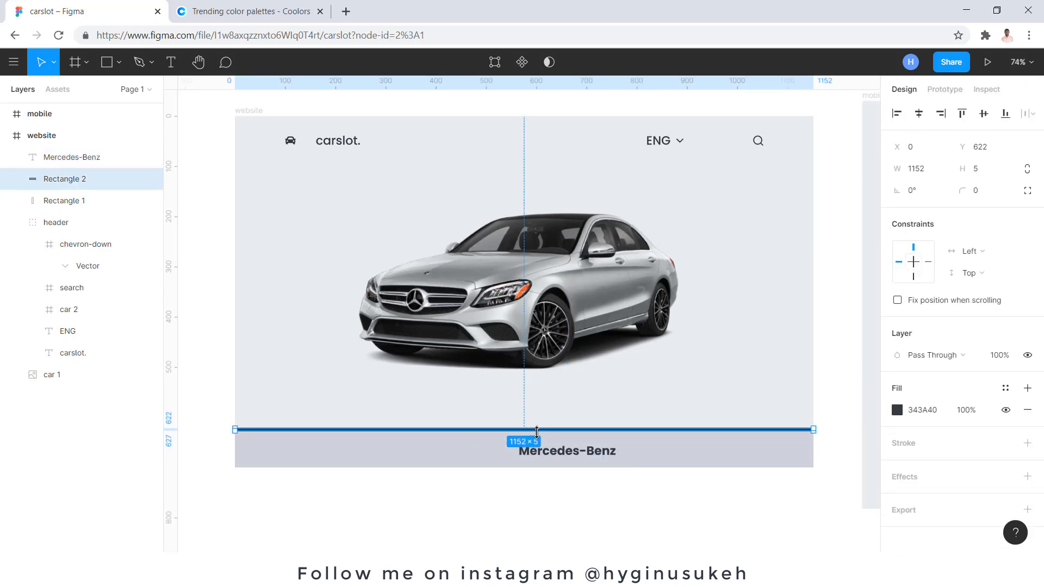
pyautogui.scroll(3, 543, 435)
pyautogui.scroll(4, 542, 433)
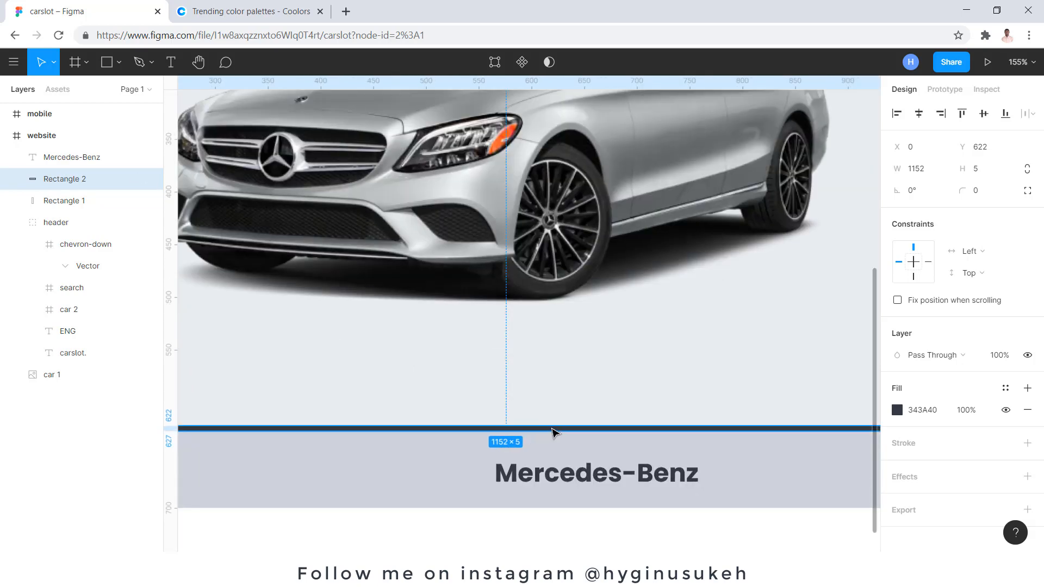
pyautogui.moveTo(552, 429); pyautogui.dragTo(551, 420)
pyautogui.click(558, 445)
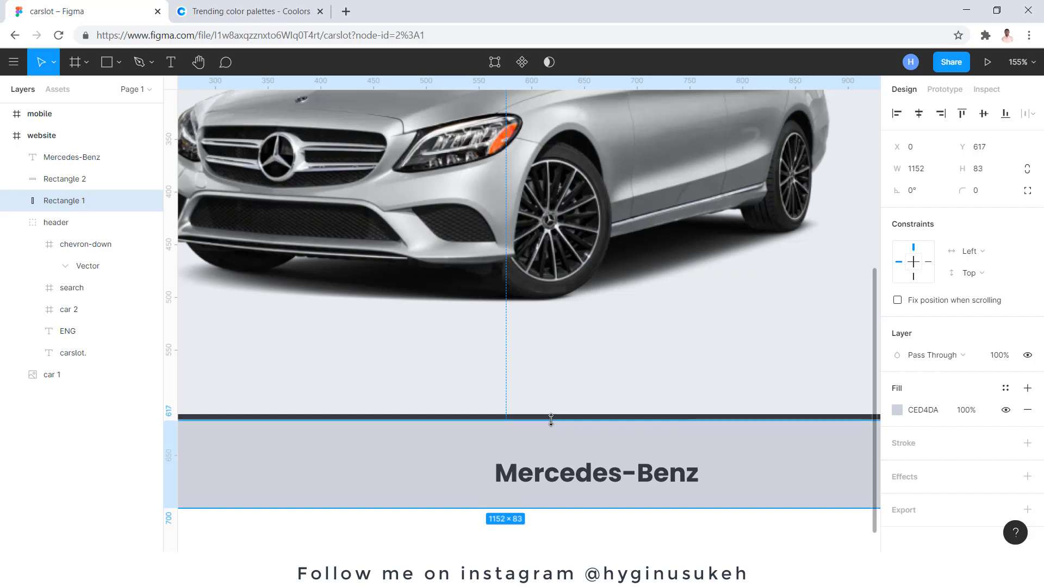
# Step: Move the Mercedes-Benz text up within the bottom bar to about Y 632
pyautogui.moveTo(561, 480); pyautogui.dragTo(562, 460)
pyautogui.click(563, 476)
pyautogui.scroll(-5, 432, 400)
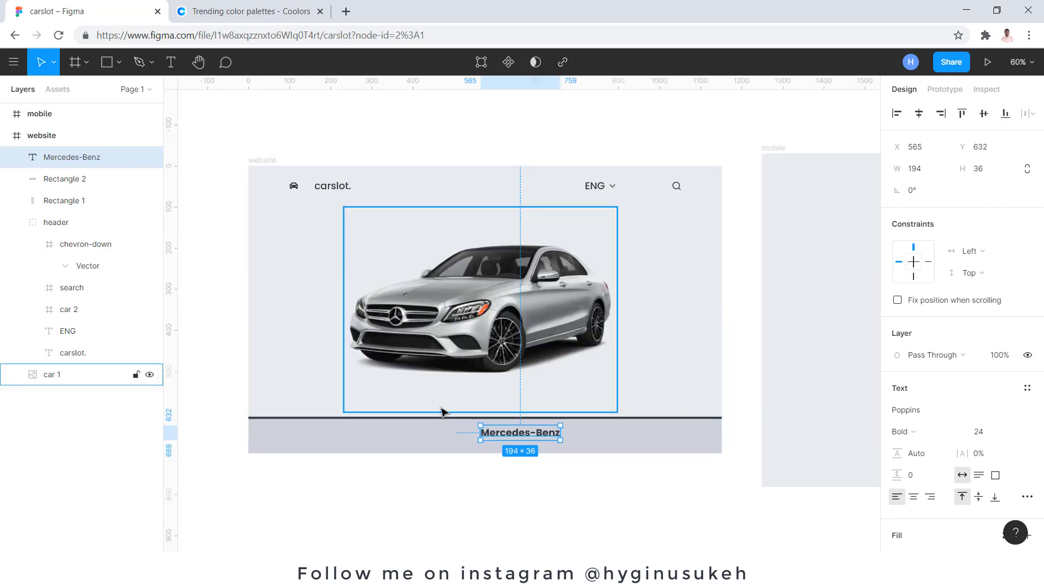
# Step: Duplicate the header's carslot. text onto the bottom bar under Mercedes-Benz, at about X 576, Y 658
pyautogui.click(333, 192)
pyautogui.click(333, 193)
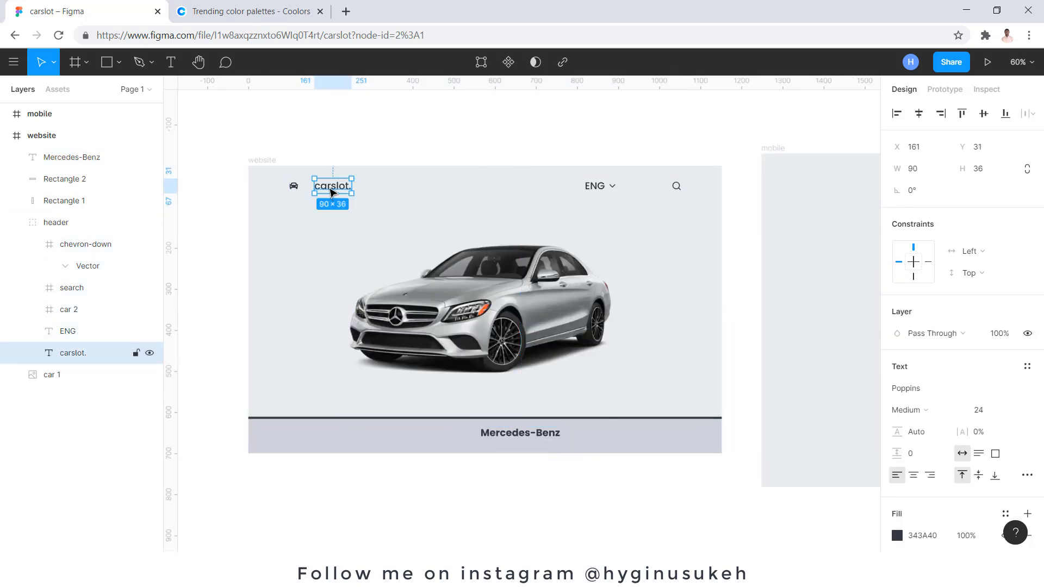
pyautogui.moveTo(333, 192); pyautogui.dragTo(503, 447)
pyautogui.scroll(2, 500, 447)
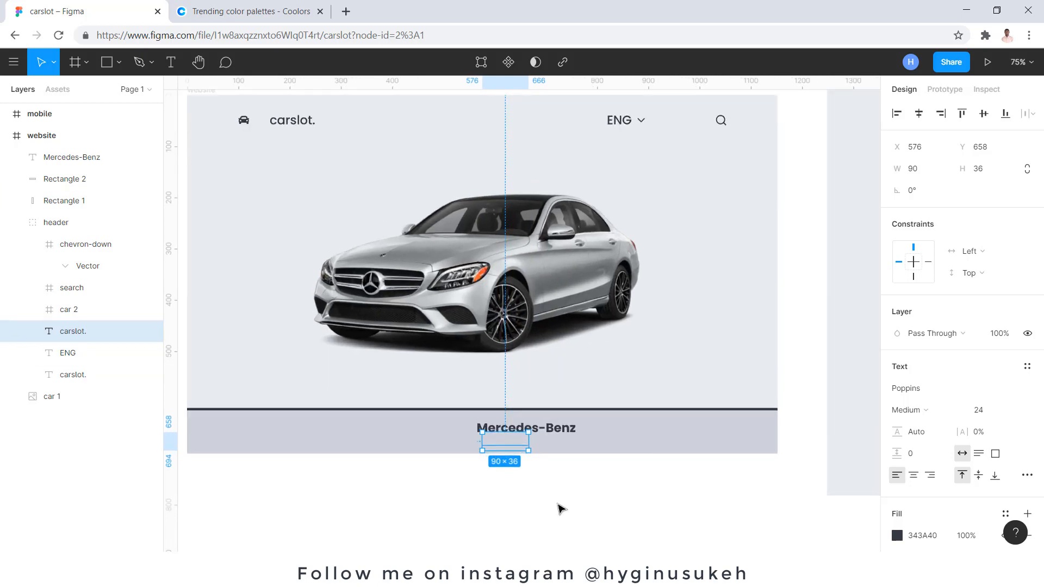
# Step: Try to bring the duplicated carslot. text in front of the bottom bar by changing its layer order
pyautogui.hotkey('ctrl', ']')
pyautogui.hotkey('ctrl', ']')
pyautogui.hotkey('ctrl', ']')
pyautogui.hotkey('ctrl', '[')
pyautogui.hotkey('ctrl', '[')
pyautogui.hotkey('ctrl', '[')
pyautogui.hotkey('ctrl', '[')
pyautogui.hotkey('ctrl', '[')
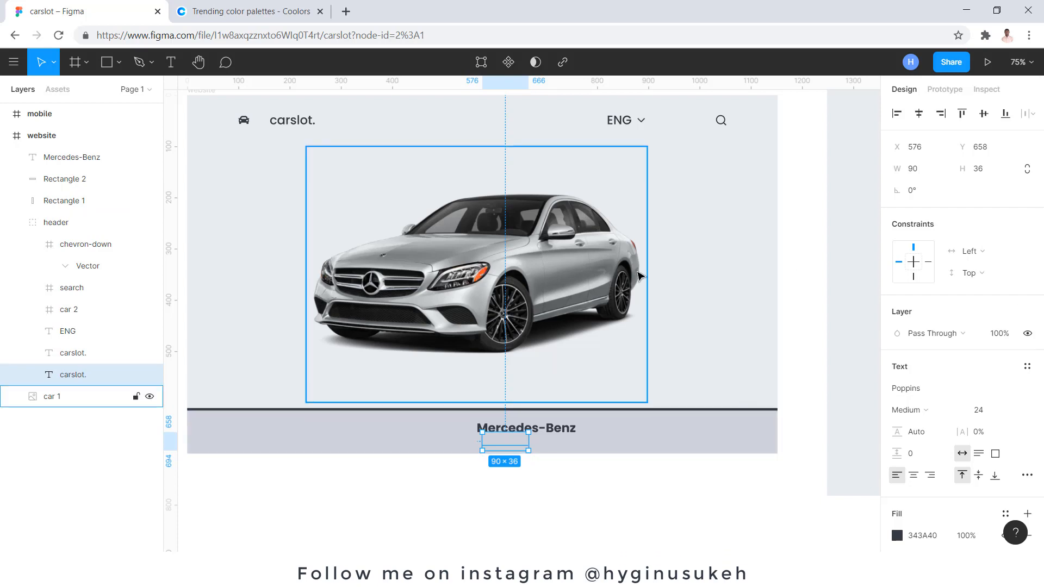
# Step: Move the duplicated carslot. text out of the website frame to just below it and set its fill to 495057
pyautogui.moveTo(511, 444); pyautogui.dragTo(518, 488)
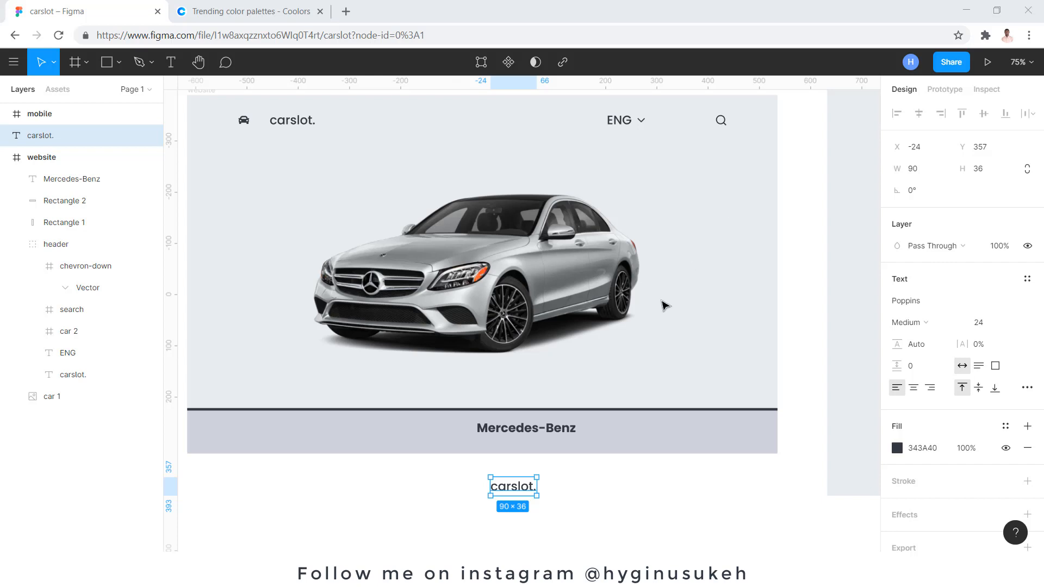
pyautogui.click(527, 490)
pyautogui.click(946, 450)
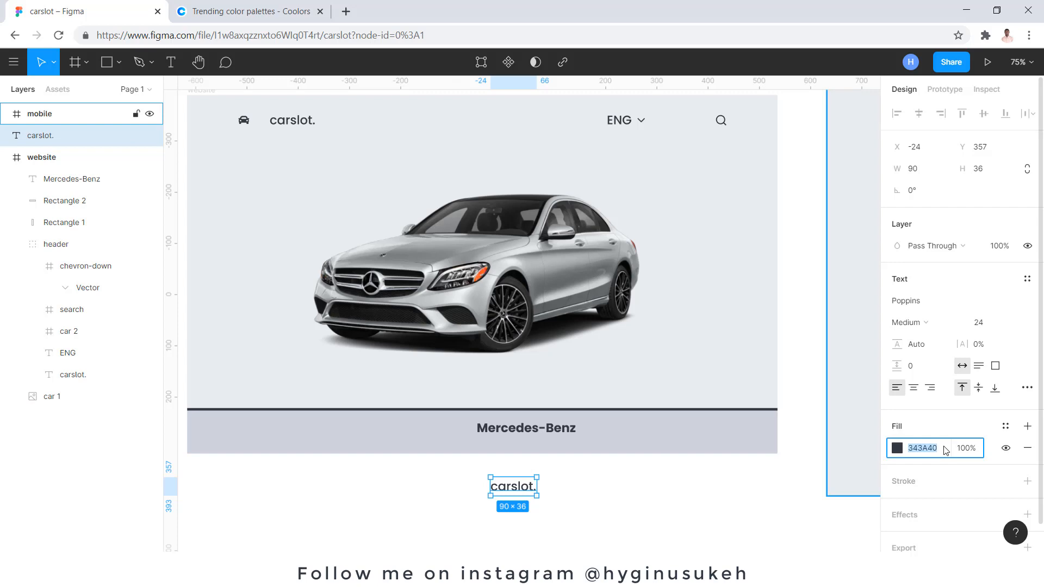
pyautogui.write('495057')
pyautogui.press('Return')
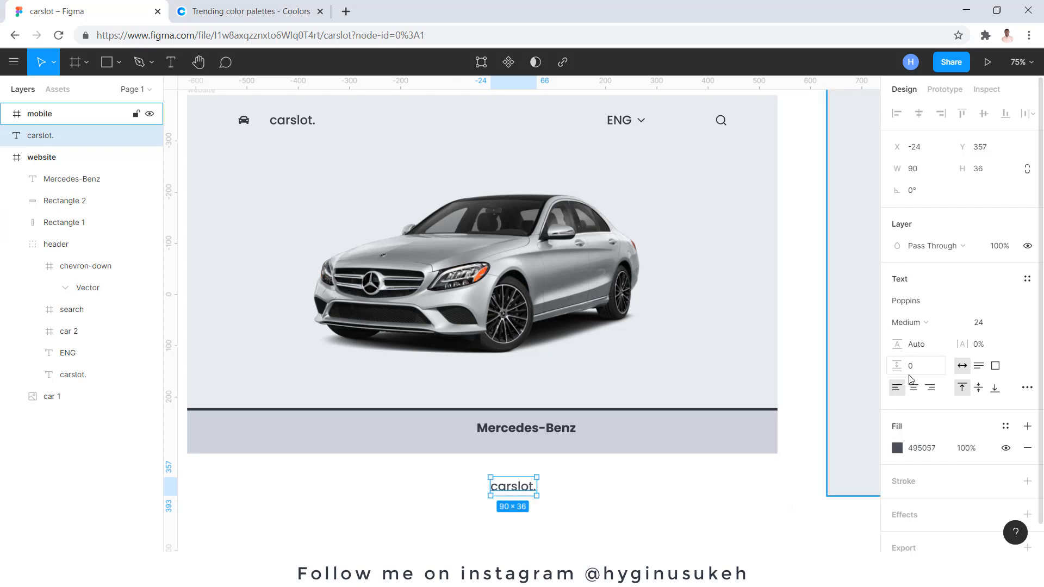
# Step: Set the duplicated text's font size to 18 and place it under Mercedes-Benz in the bottom bar at X 565, Y 658
pyautogui.click(993, 324)
pyautogui.click(993, 303)
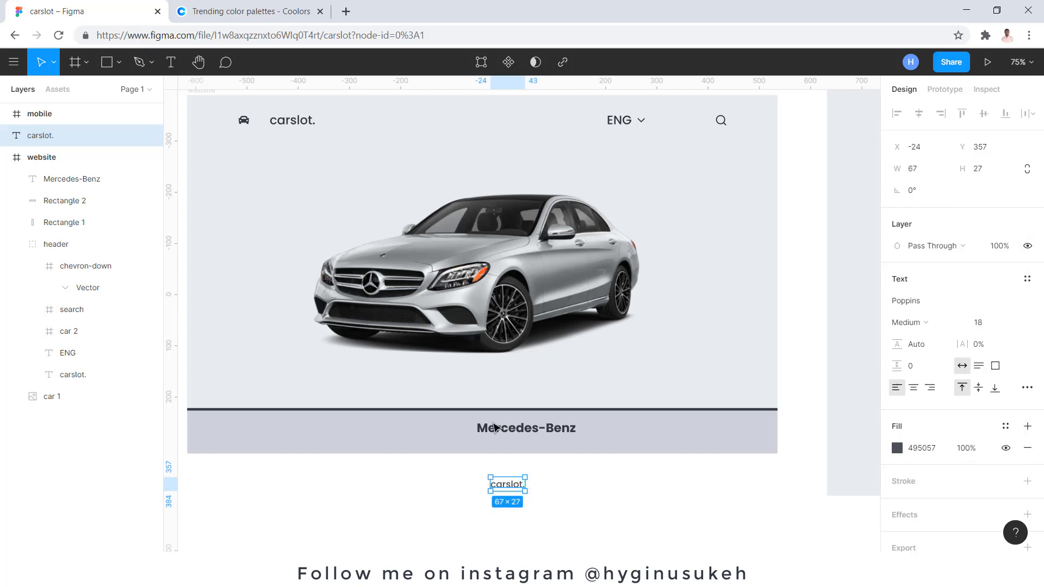
pyautogui.moveTo(513, 488); pyautogui.dragTo(495, 447)
# Step: Change the text under Mercedes-Benz to C-Class 2020 and move it down to Y 664
pyautogui.doubleClick(495, 447)
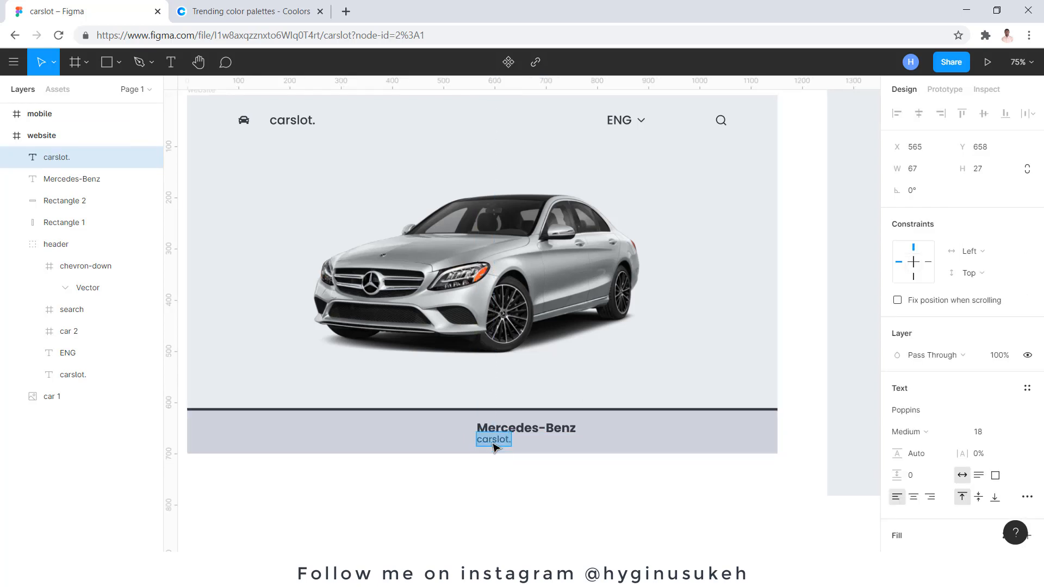
pyautogui.write('C')
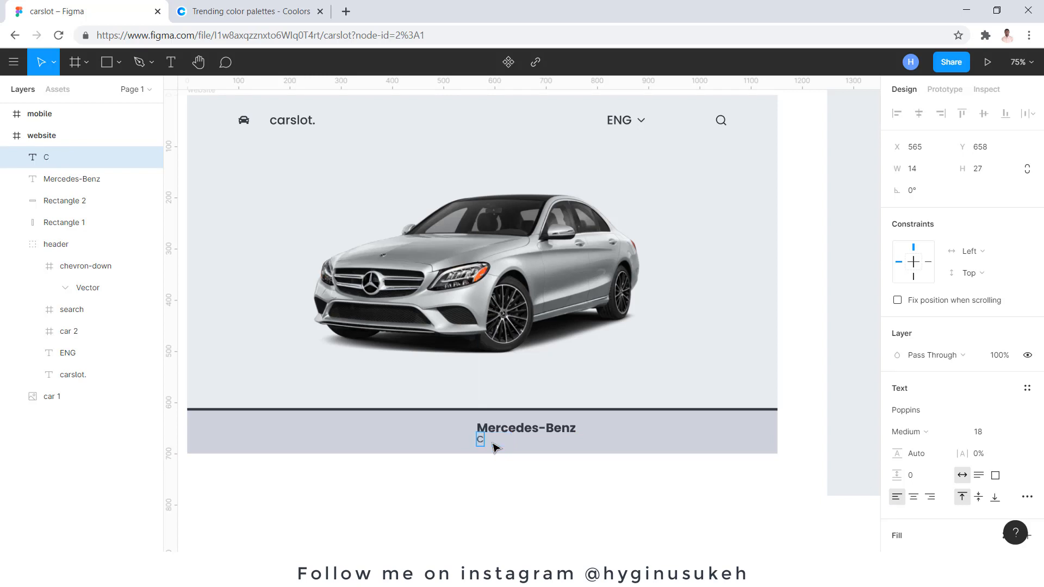
pyautogui.write('-Class 2020')
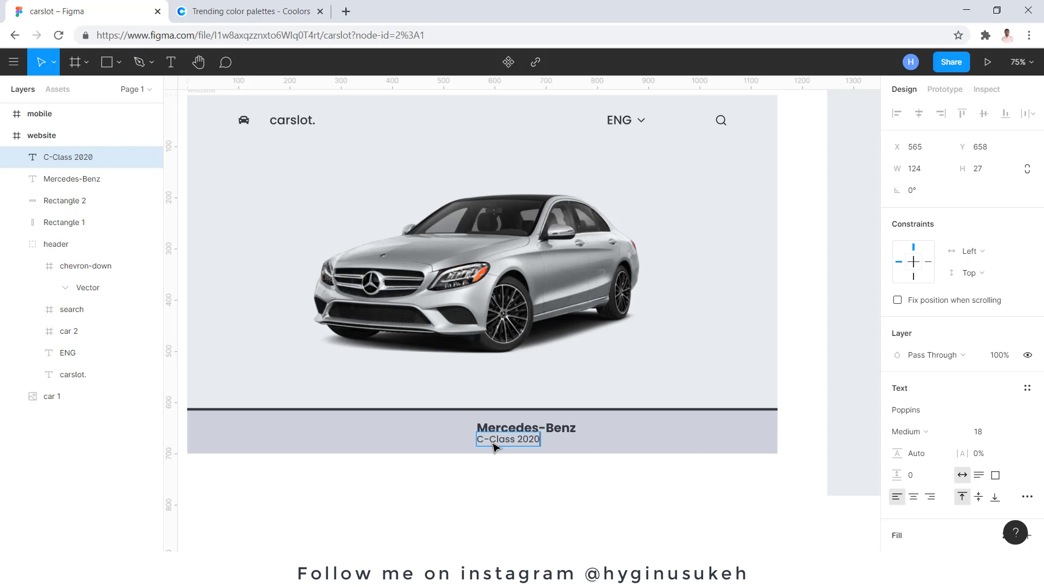
pyautogui.press('Escape')
pyautogui.scroll(3, 475, 448)
pyautogui.moveTo(524, 436); pyautogui.dragTo(523, 441)
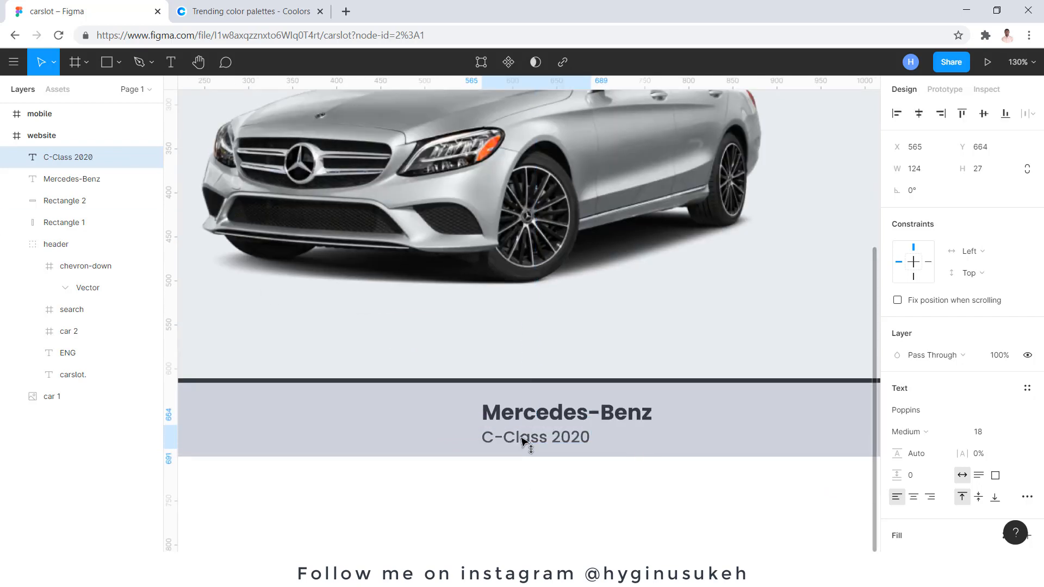
pyautogui.click(524, 494)
# Step: Group the Mercedes-Benz and C-Class 2020 texts and duplicate the group to its left at about X 251, Y 632
pyautogui.scroll(-5, 524, 491)
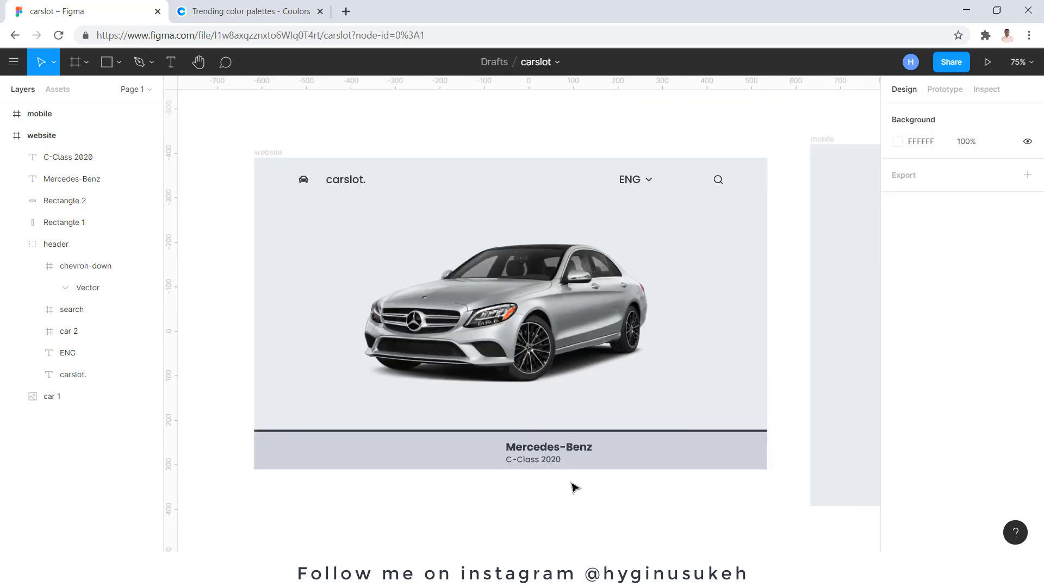
pyautogui.click(534, 461)
pyautogui.keyDown('shift'); pyautogui.click(545, 448); pyautogui.keyUp('shift')
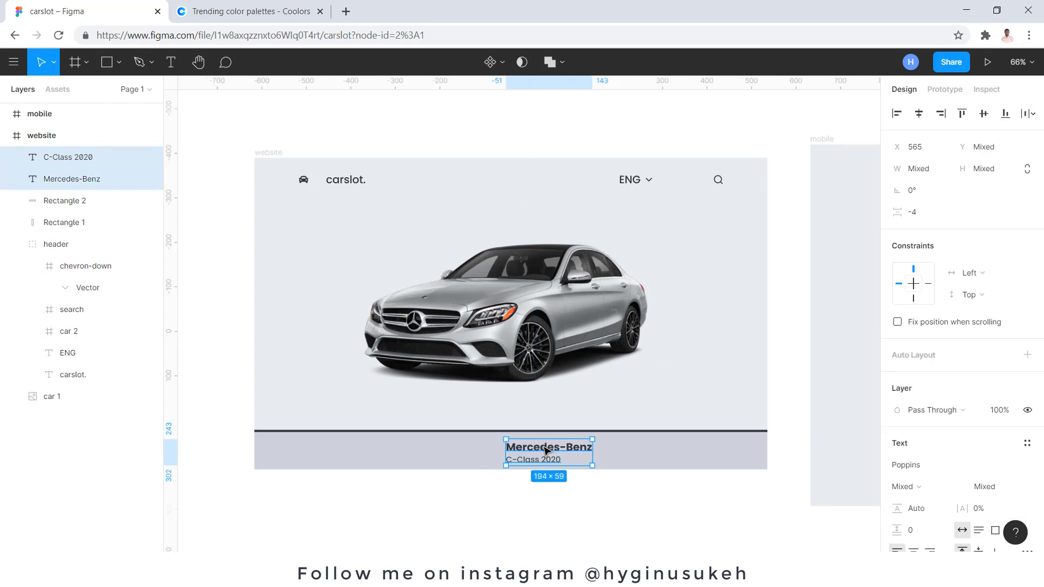
pyautogui.hotkey('ctrl', 'g')
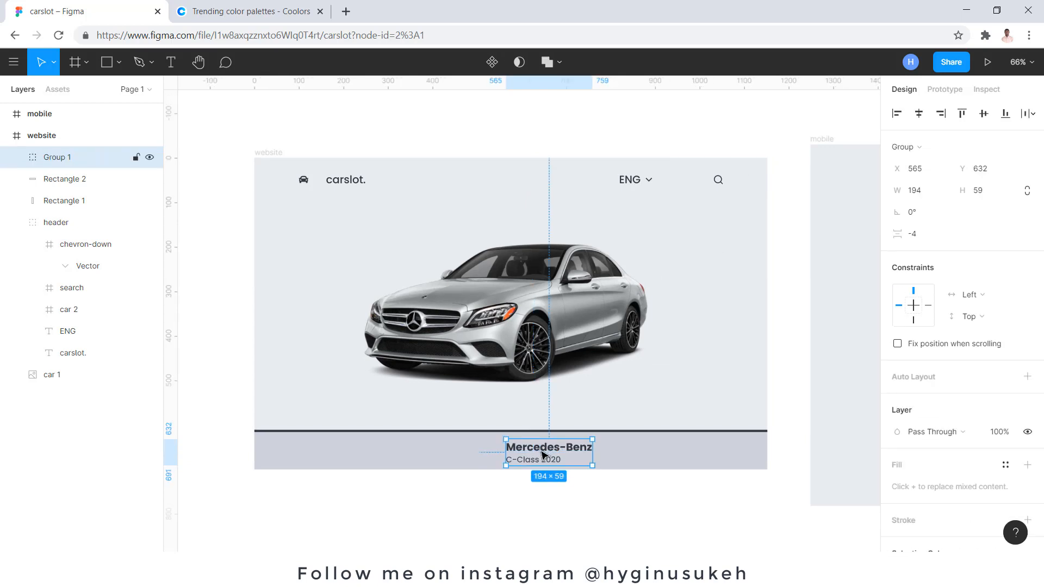
pyautogui.moveTo(544, 455); pyautogui.dragTo(405, 455)
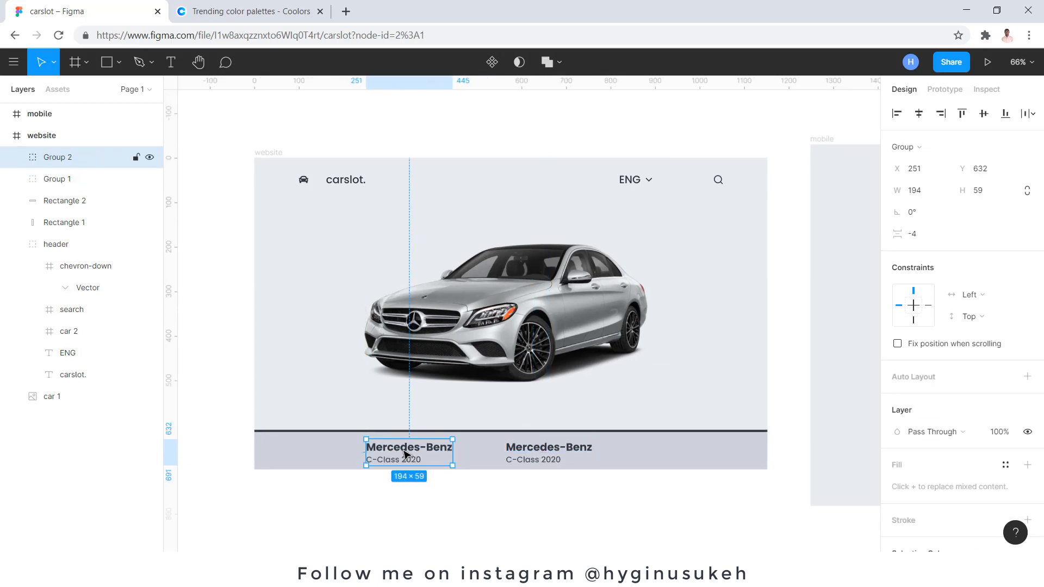
# Step: Change the duplicated group's upper text to 3,650 and its lower text to Millage
pyautogui.doubleClick(408, 449)
pyautogui.doubleClick(409, 449)
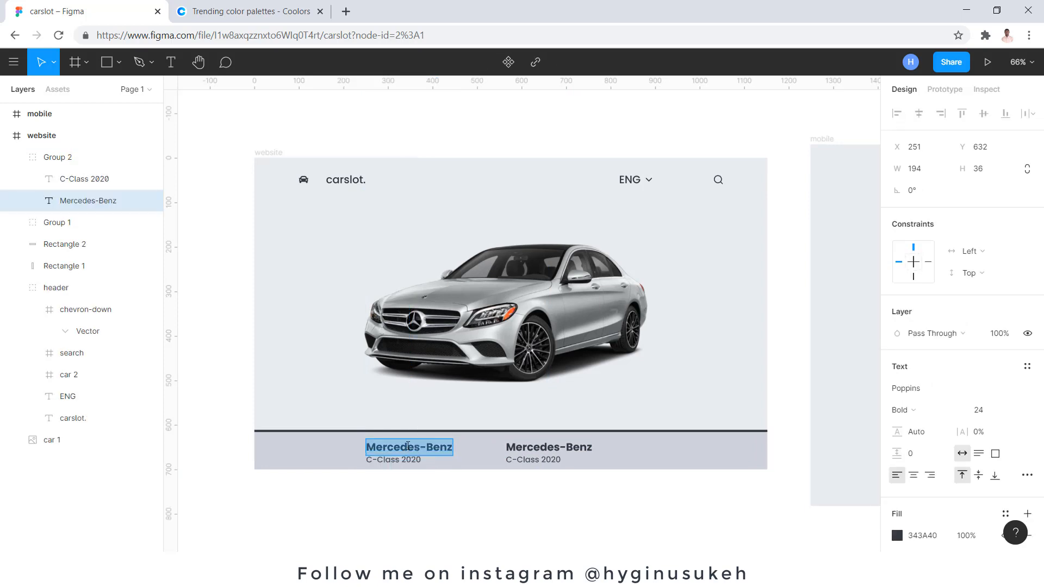
pyautogui.write('3')
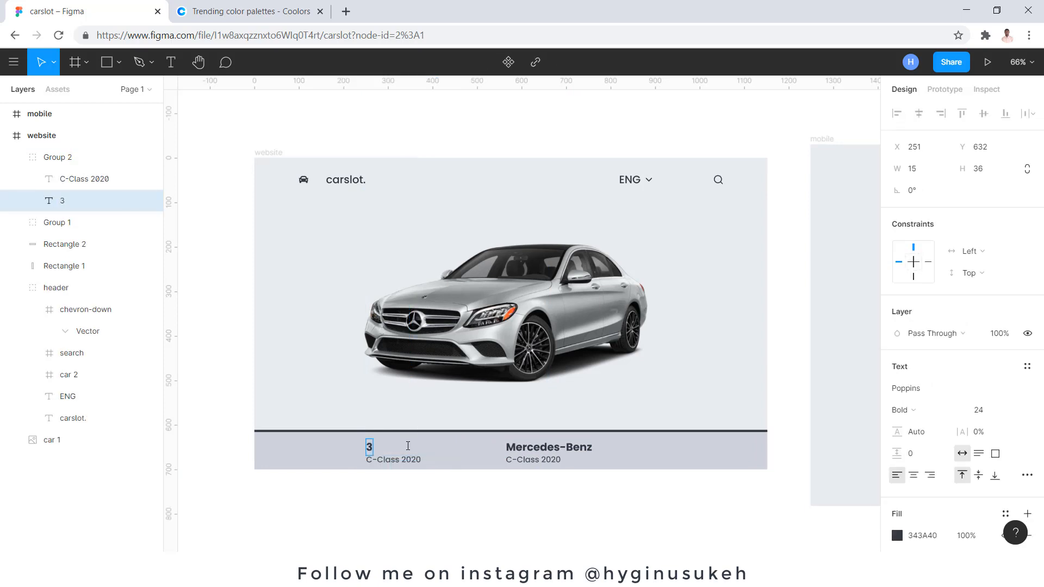
pyautogui.write(',650')
pyautogui.click(408, 465)
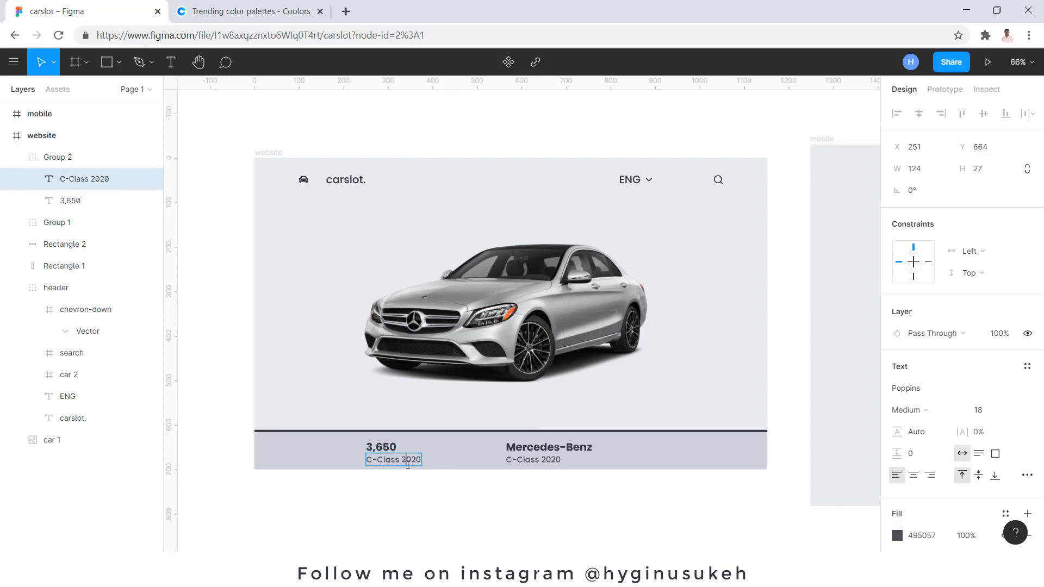
pyautogui.doubleClick(408, 465)
pyautogui.write('Millage')
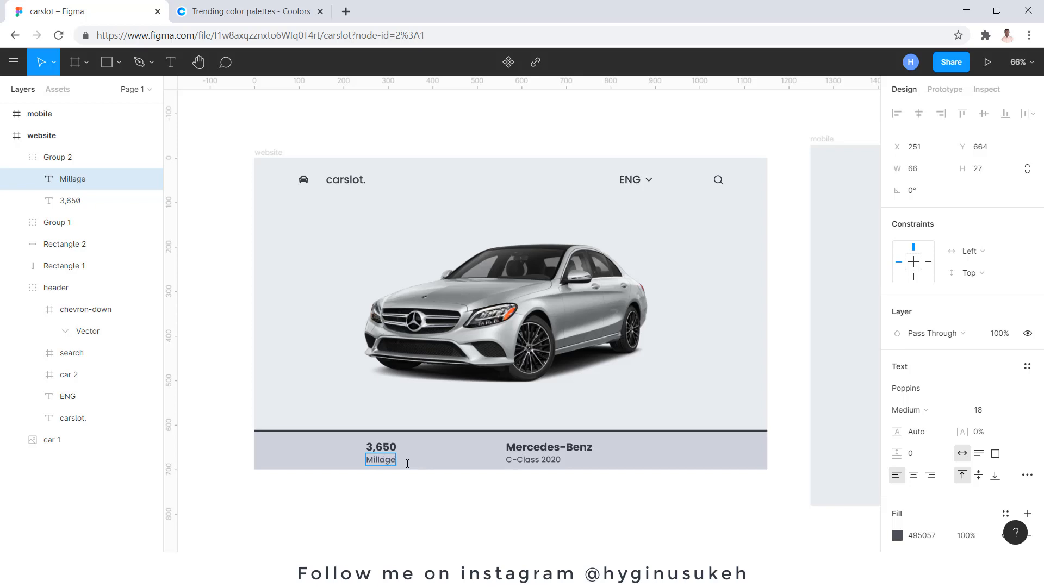
pyautogui.press('Escape')
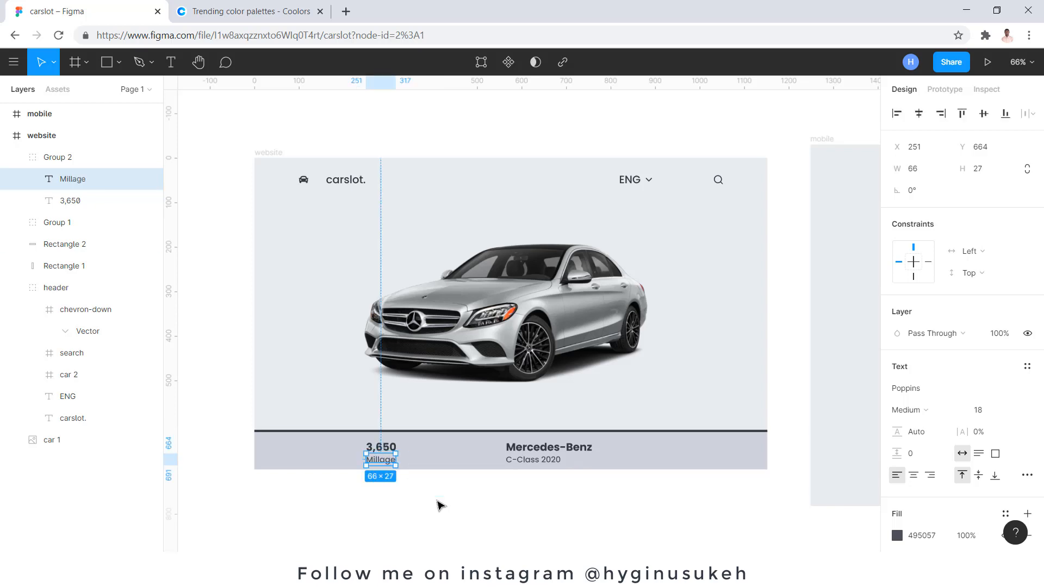
pyautogui.click(438, 505)
# Step: Duplicate the 3,650 Millage group to its left at about X 77, Y 632 and change the copy's upper text to 2020
pyautogui.click(384, 451)
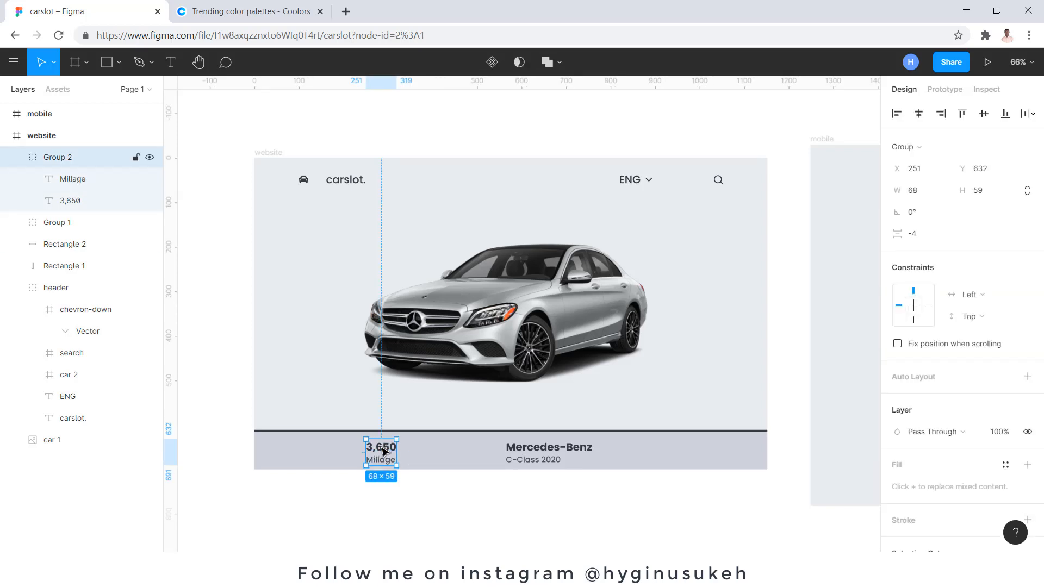
pyautogui.moveTo(384, 451); pyautogui.dragTo(308, 450)
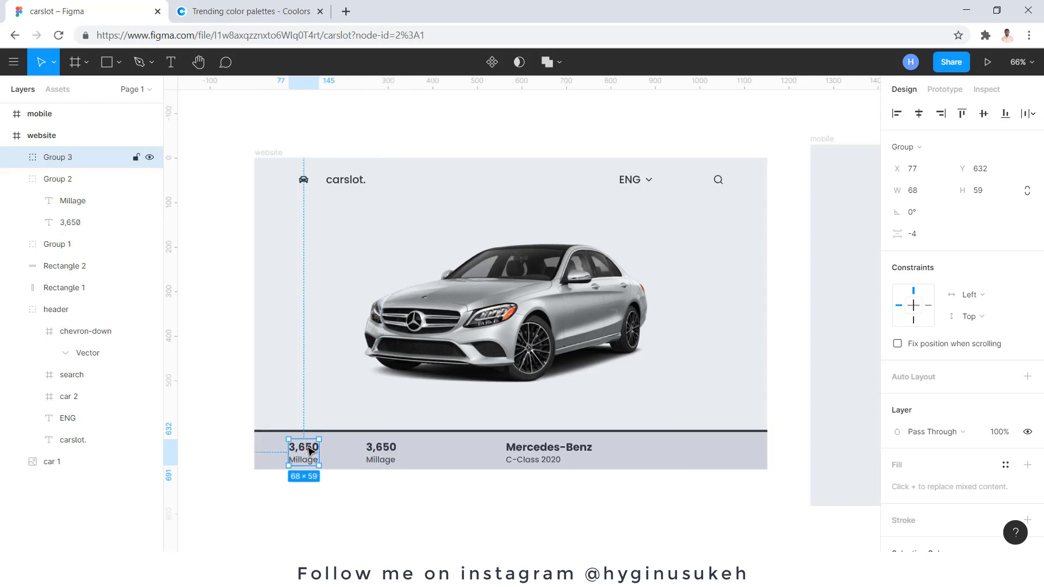
pyautogui.doubleClick(308, 449)
pyautogui.doubleClick(308, 451)
pyautogui.click(308, 446)
pyautogui.doubleClick(309, 446)
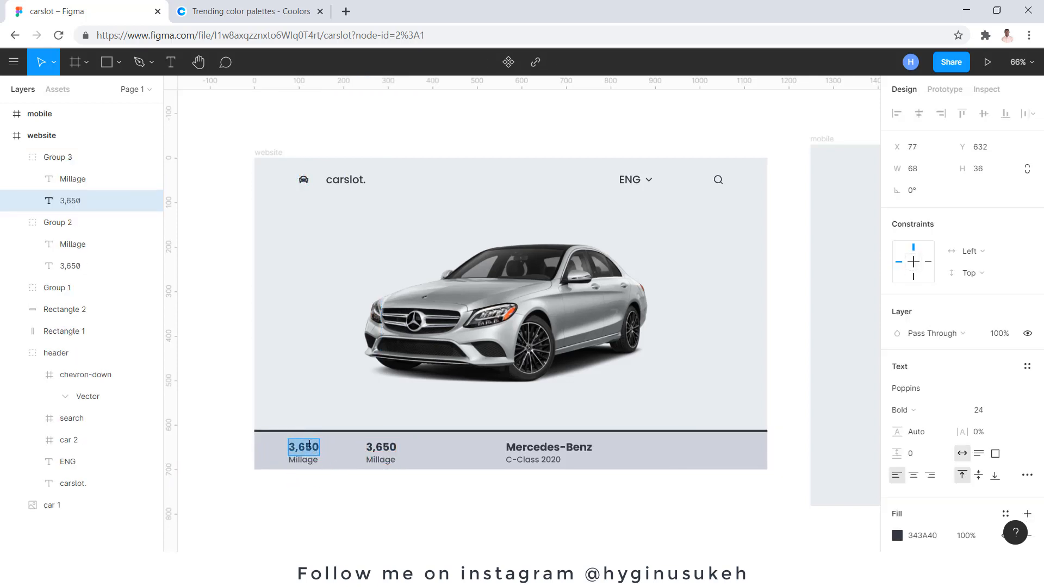
pyautogui.write('2020')
# Step: Change the text under 2020 in the bottom bar to Year
pyautogui.click(311, 457)
pyautogui.doubleClick(310, 456)
pyautogui.write('Y')
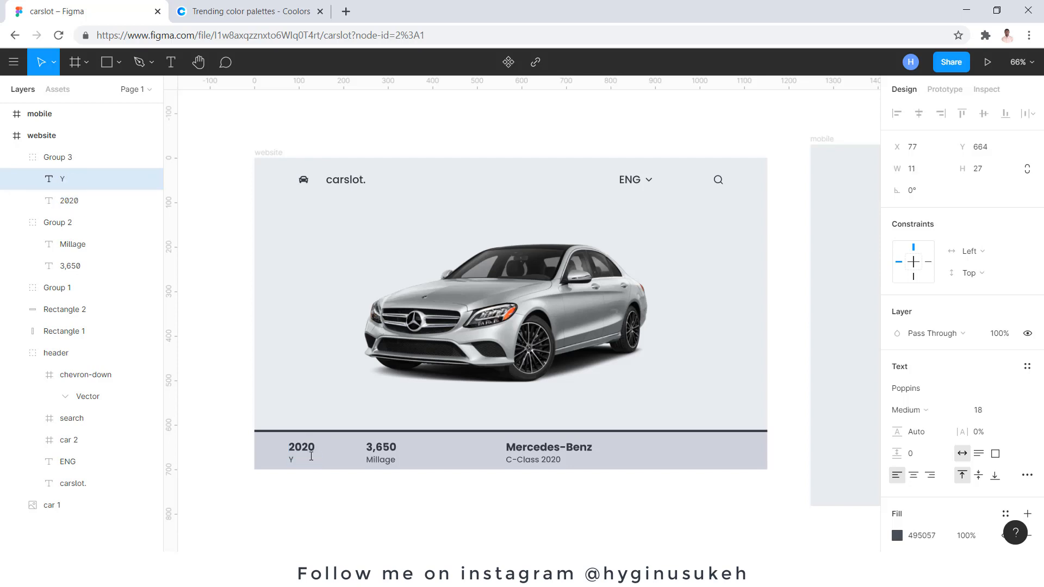
pyautogui.write('ear')
pyautogui.press('Escape')
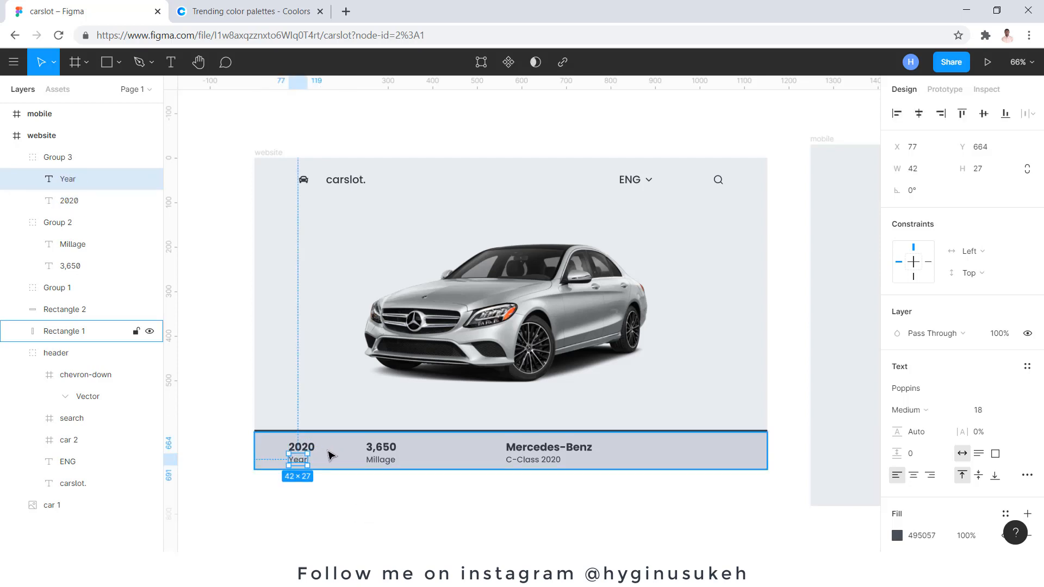
pyautogui.click(328, 473)
# Step: Combine the Year, Millage and Mercedes-Benz groups into a horizontal auto layout and shift it up to about X 78, Y 627
pyautogui.click(309, 451)
pyautogui.keyDown('shift'); pyautogui.click(374, 450); pyautogui.keyUp('shift')
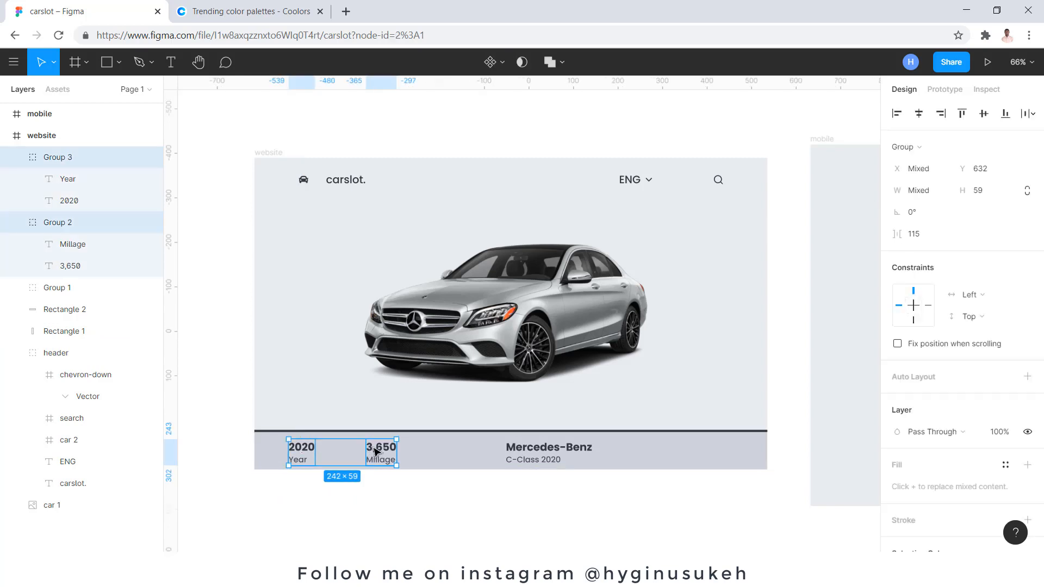
pyautogui.keyDown('shift'); pyautogui.click(519, 452); pyautogui.keyUp('shift')
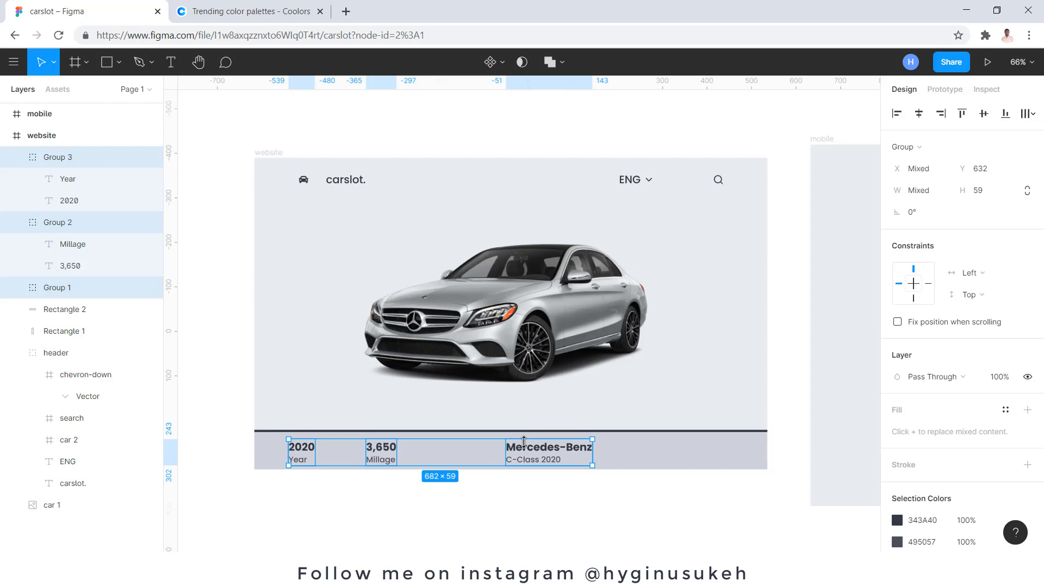
pyautogui.hotkey('shift', 'a')
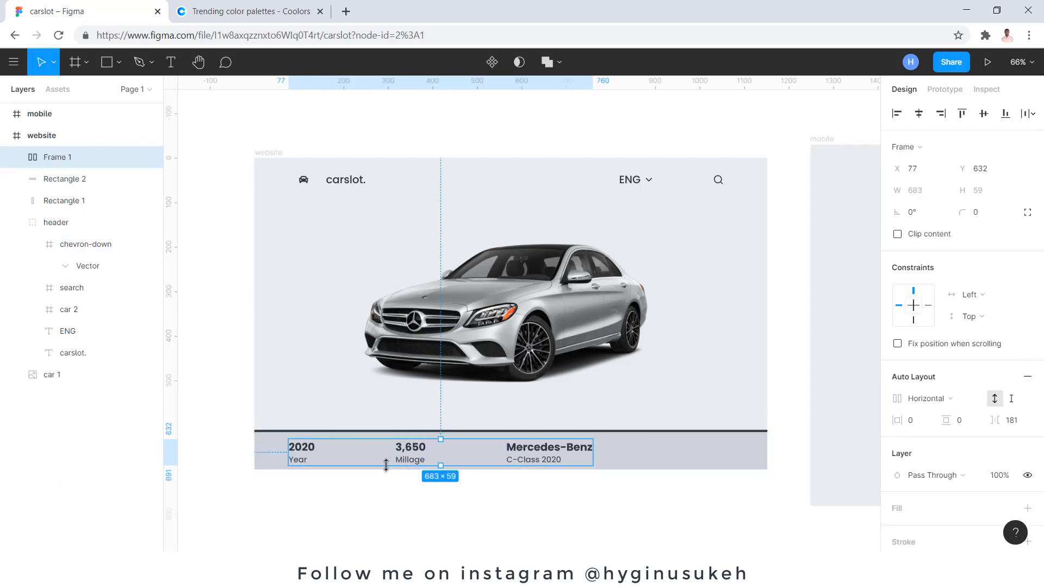
pyautogui.scroll(2, 397, 464)
pyautogui.moveTo(454, 453); pyautogui.dragTo(451, 446)
pyautogui.scroll(-3, 453, 450)
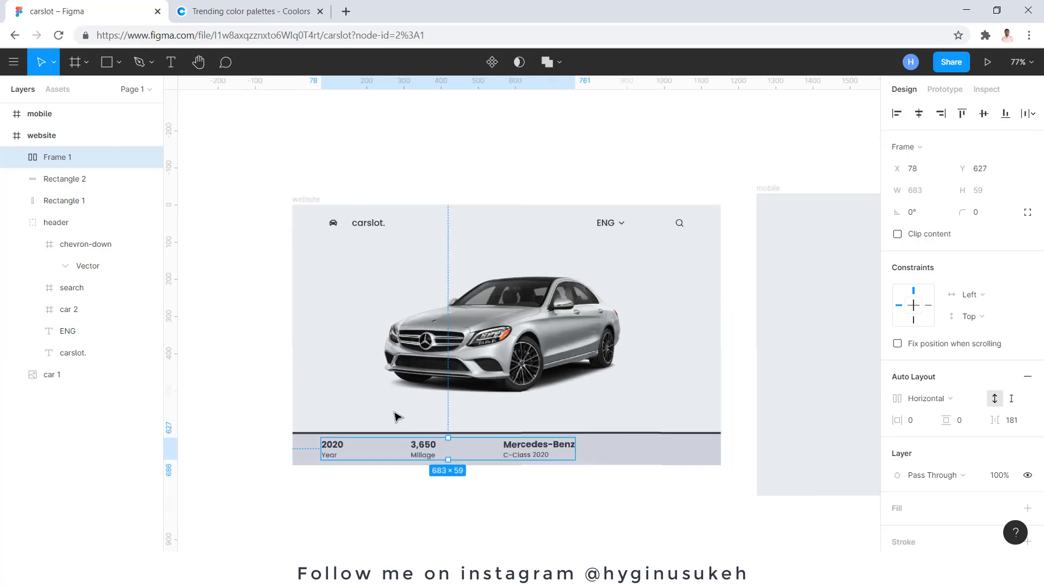
# Step: Align the auto layout row with the website frame's column grid at X 100, Y 628, leaving the grid hidden
pyautogui.click(301, 201)
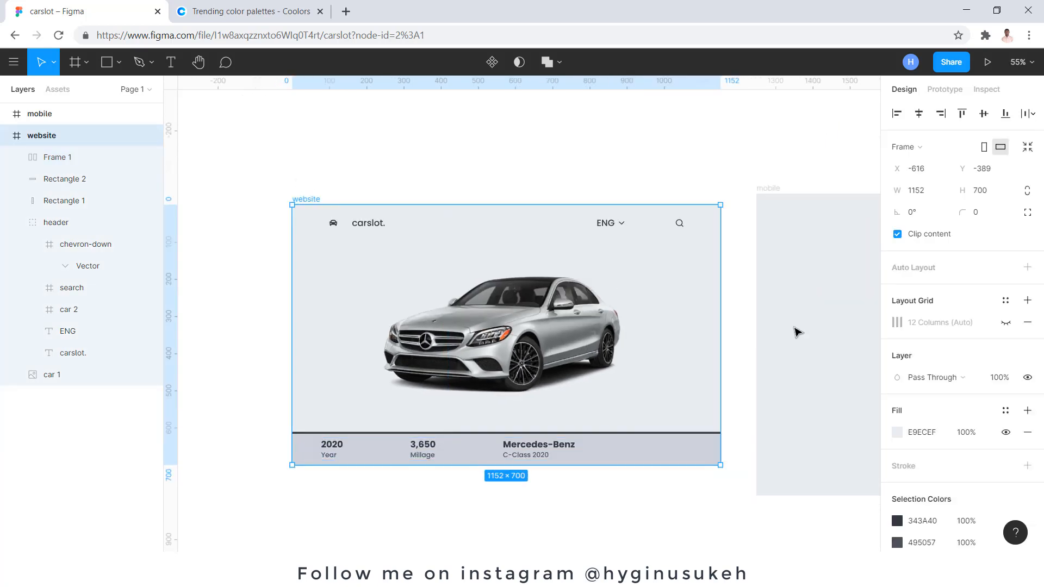
pyautogui.click(1006, 323)
pyautogui.scroll(6, 322, 449)
pyautogui.moveTo(319, 445); pyautogui.dragTo(348, 449)
pyautogui.click(329, 447)
pyautogui.scroll(-5, 316, 413)
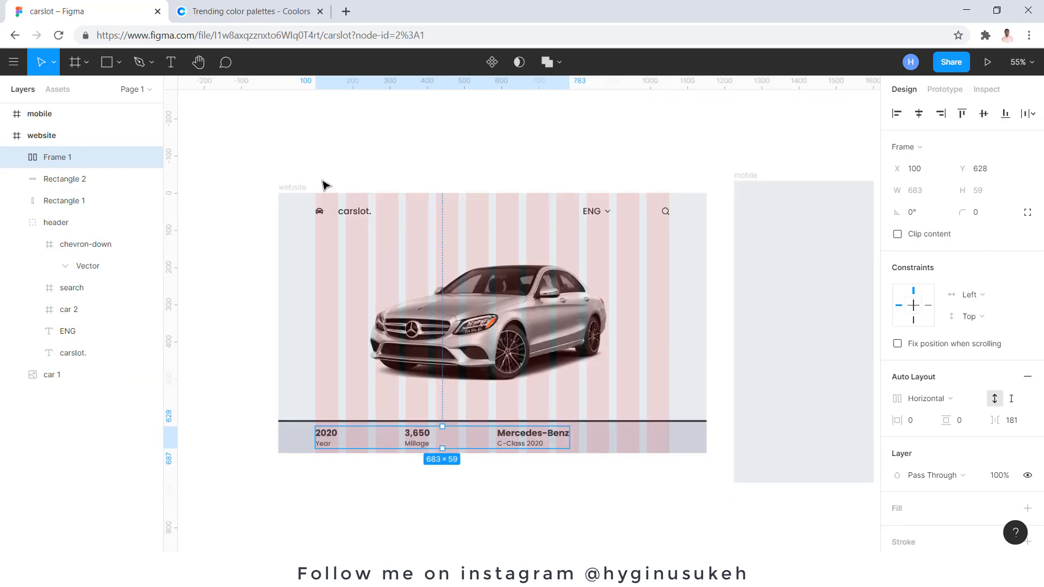
pyautogui.click(293, 188)
pyautogui.click(1006, 323)
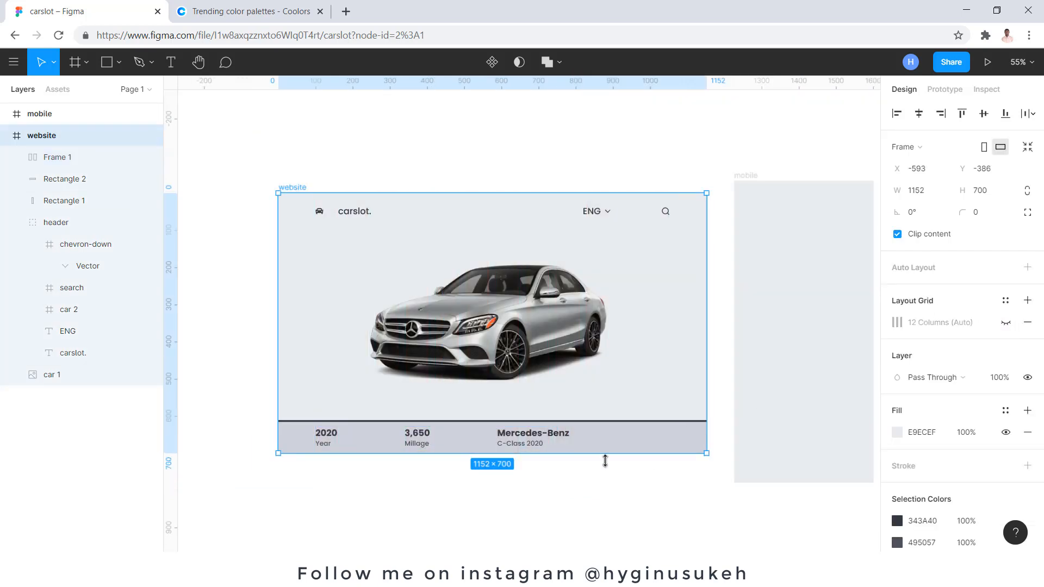
# Step: Set the spacing between items in the bottom bar's auto layout row to 120
pyautogui.click(511, 444)
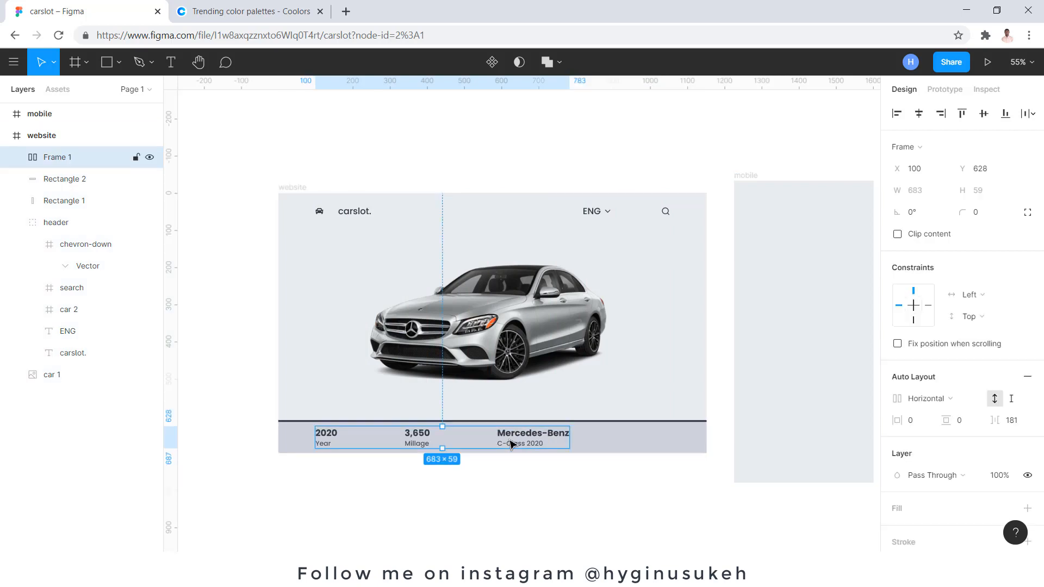
pyautogui.click(533, 489)
pyautogui.scroll(-1, 490, 456)
pyautogui.click(501, 440)
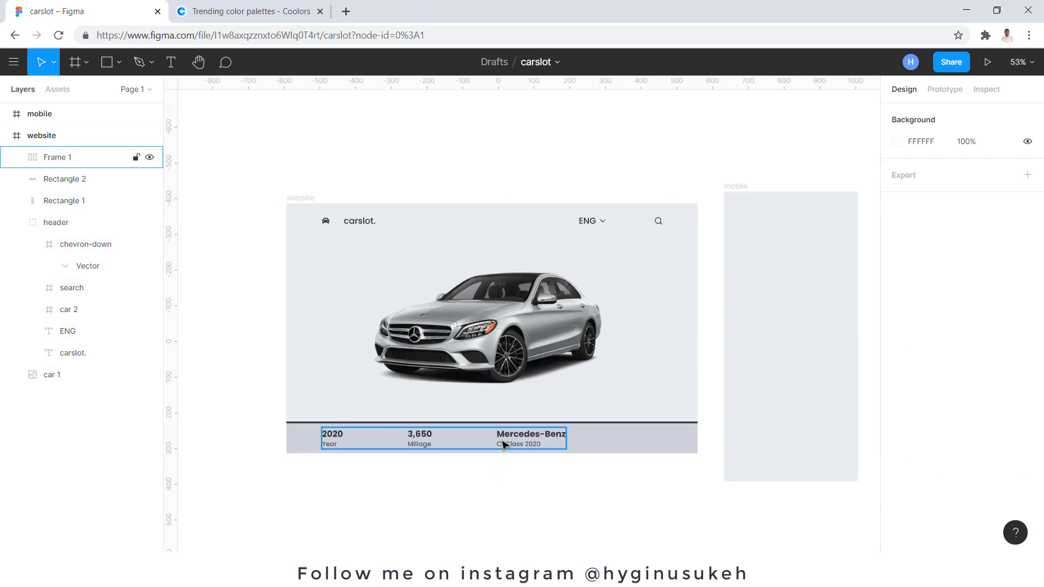
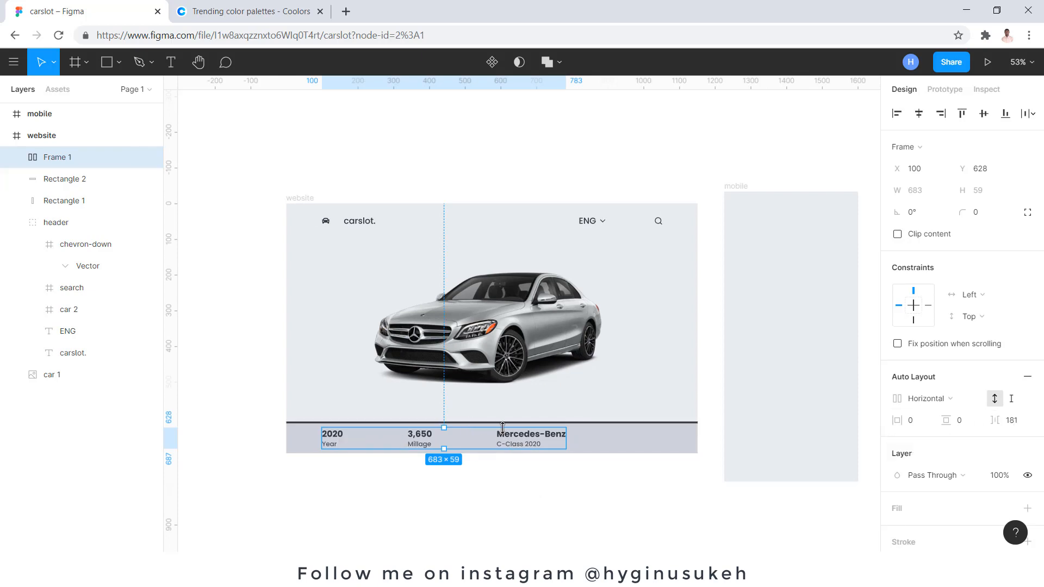
pyautogui.click(1023, 423)
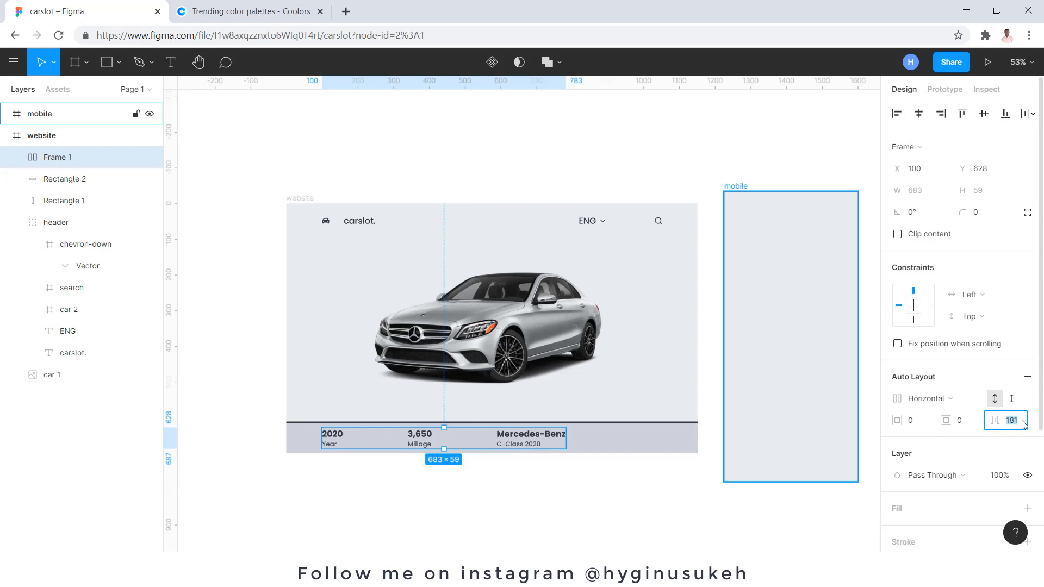
pyautogui.write('1230')
pyautogui.press('Return')
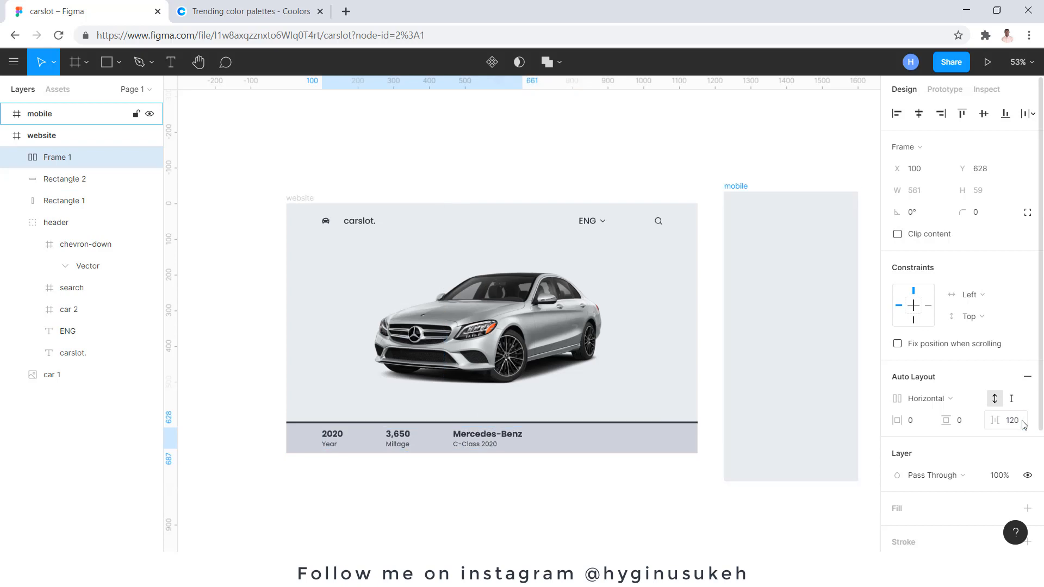
pyautogui.click(538, 485)
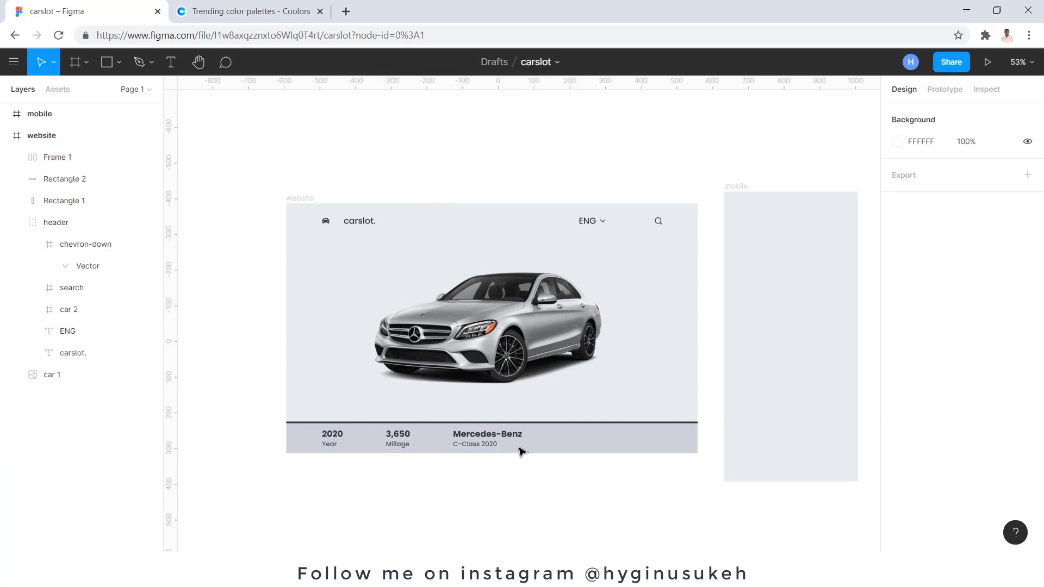
# Step: Copy the Mercedes-Benz text into the website frame and place the copy in the bottom bar at about X 789, Y 640
pyautogui.doubleClick(486, 442)
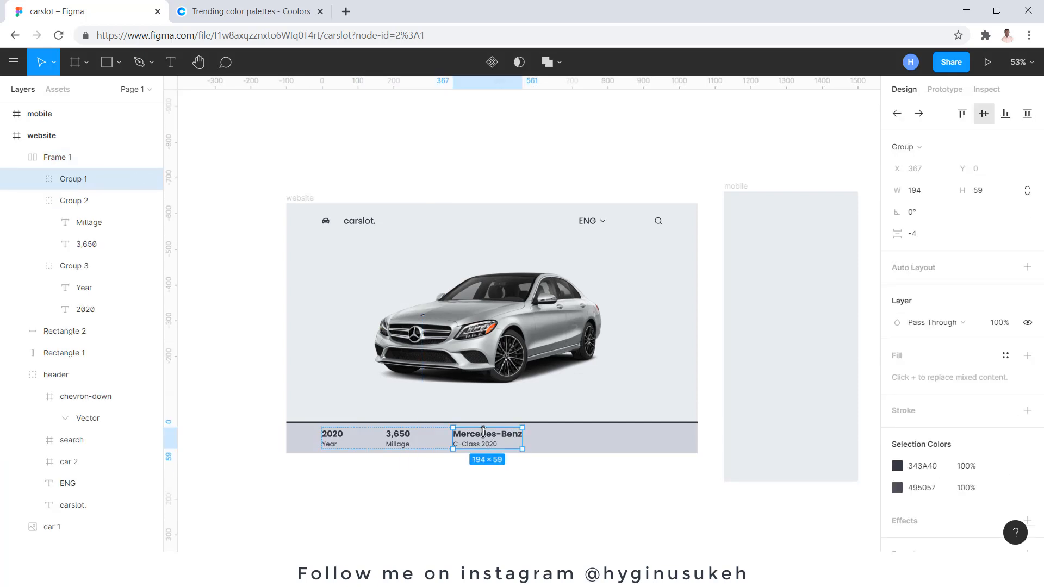
pyautogui.click(496, 441)
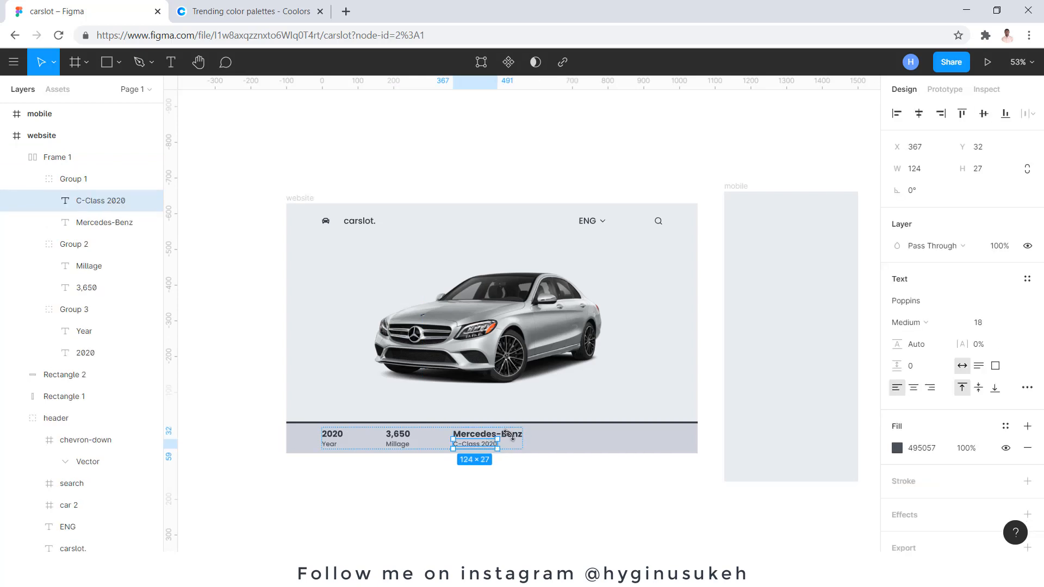
pyautogui.click(512, 436)
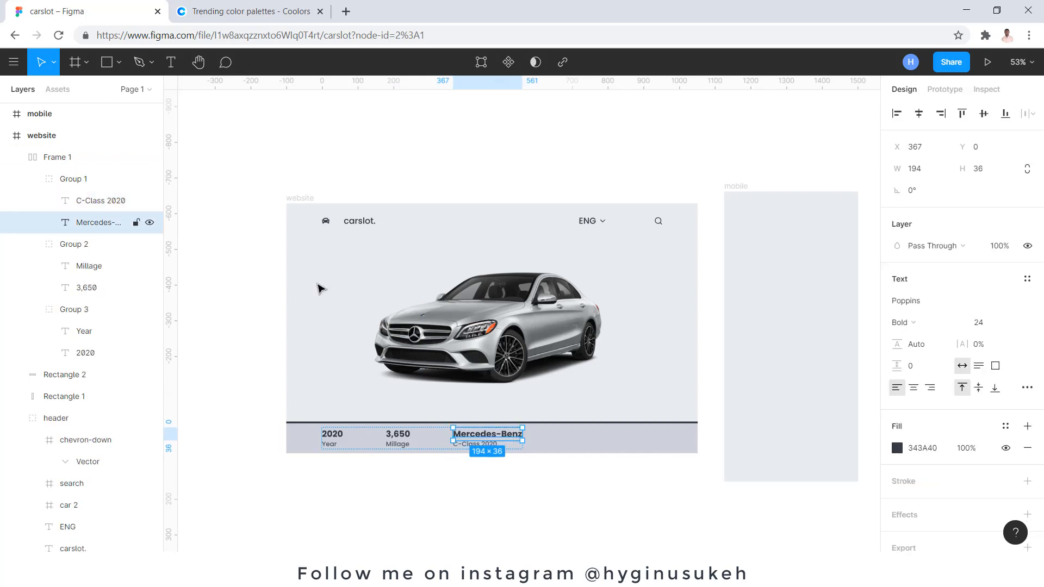
pyautogui.click(300, 198)
pyautogui.hotkey('ctrl', 'v')
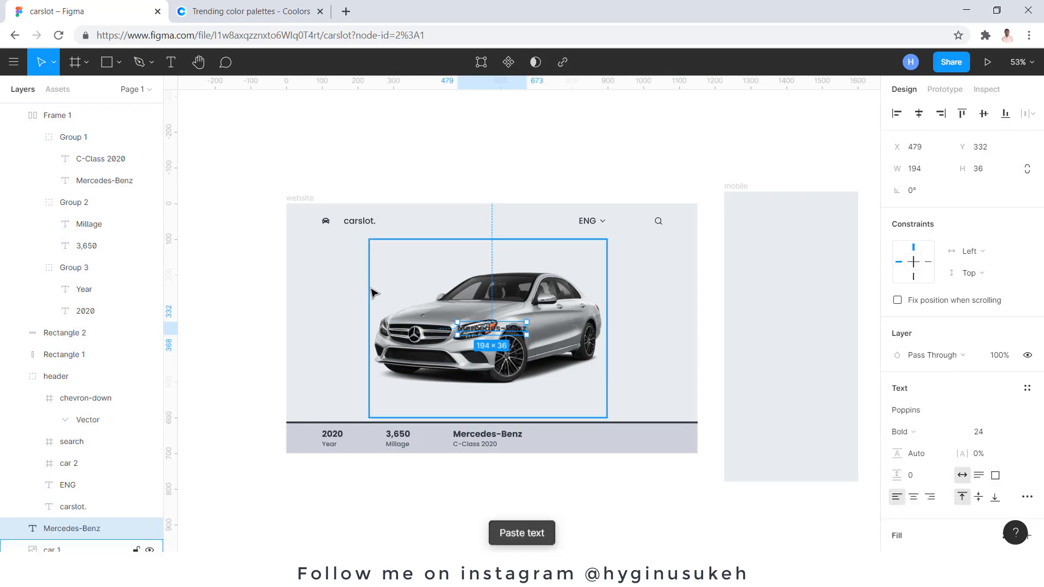
pyautogui.moveTo(484, 330); pyautogui.dragTo(596, 441)
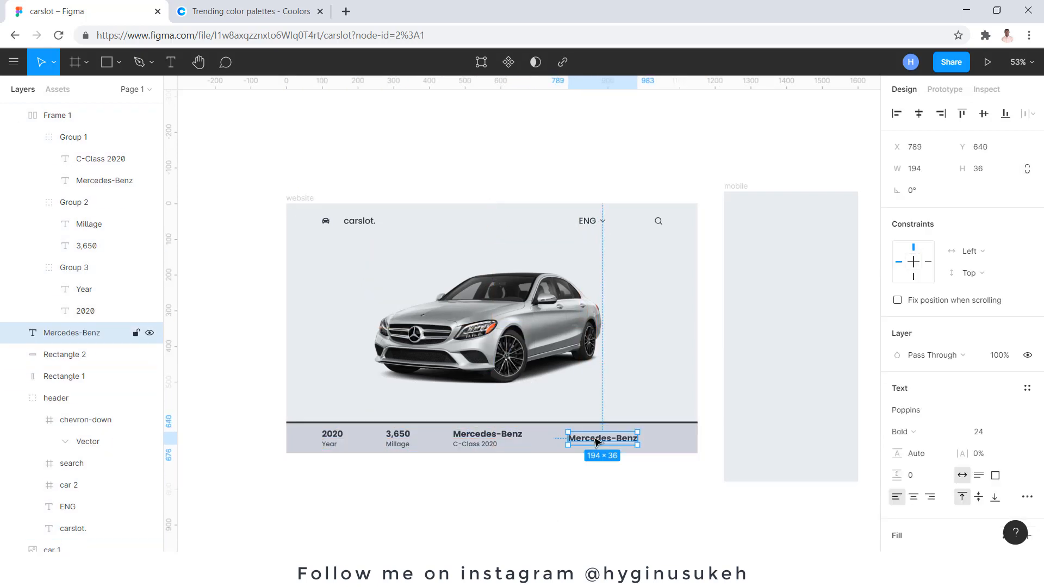
# Step: Change the pasted text to Full Detials and set its font weight to SemiBold
pyautogui.doubleClick(596, 441)
pyautogui.write('F')
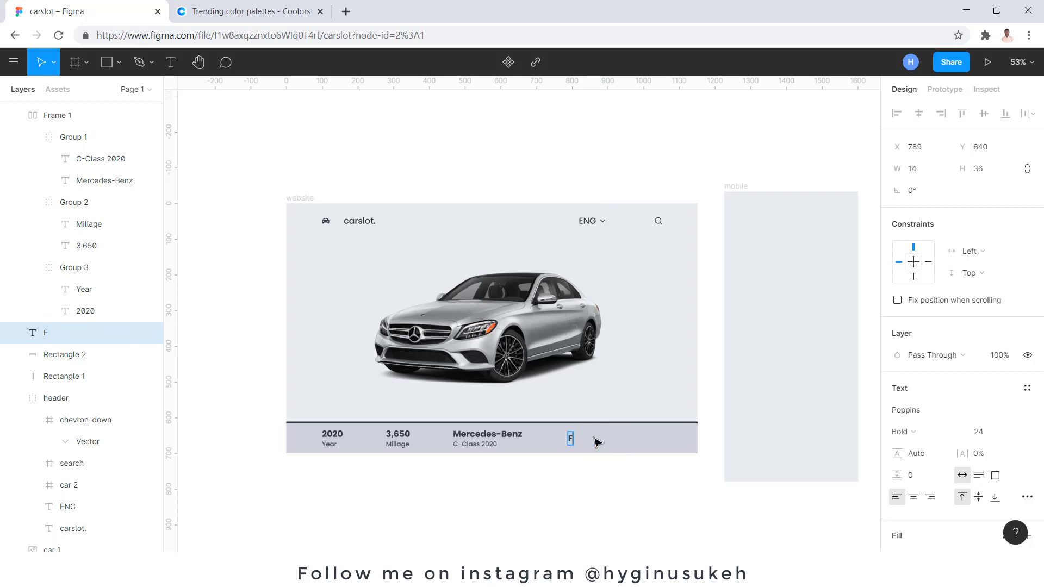
pyautogui.write('ull Detials')
pyautogui.press('Escape')
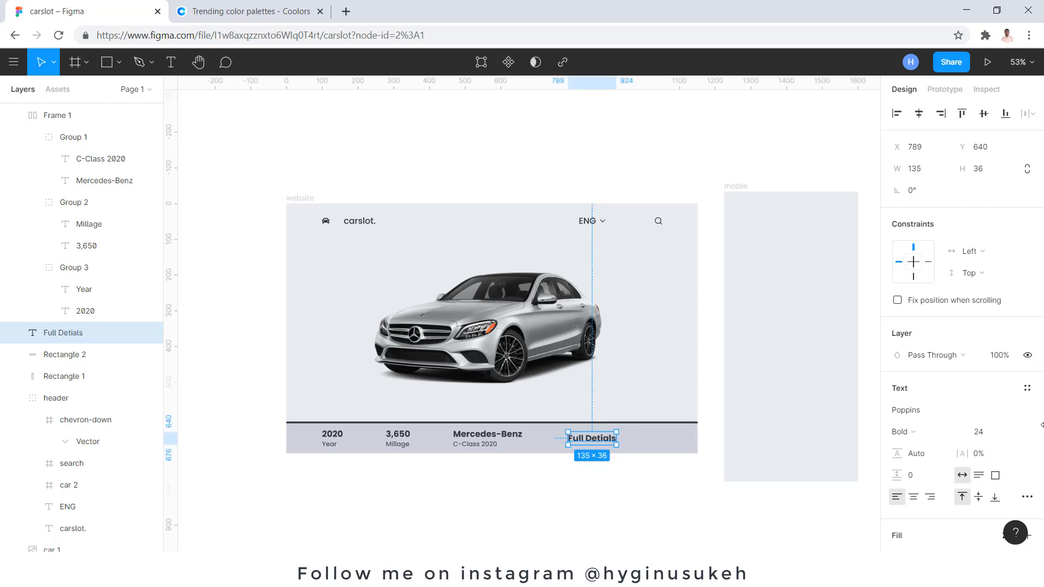
pyautogui.click(900, 431)
pyautogui.click(928, 335)
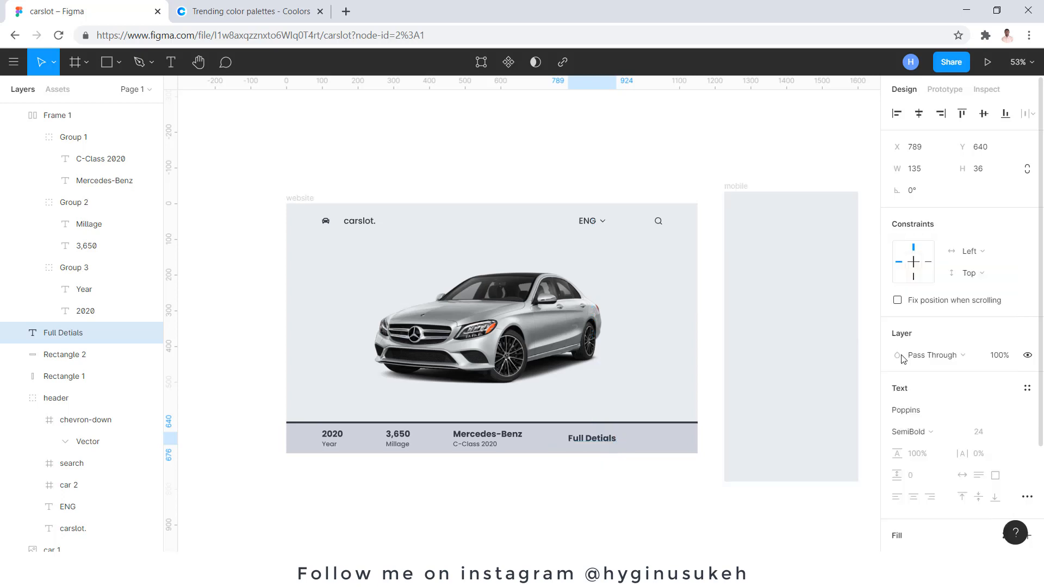
pyautogui.click(620, 473)
# Step: Move the Full Detials text within the bottom bar to about X 826, Y 644
pyautogui.scroll(2, 612, 452)
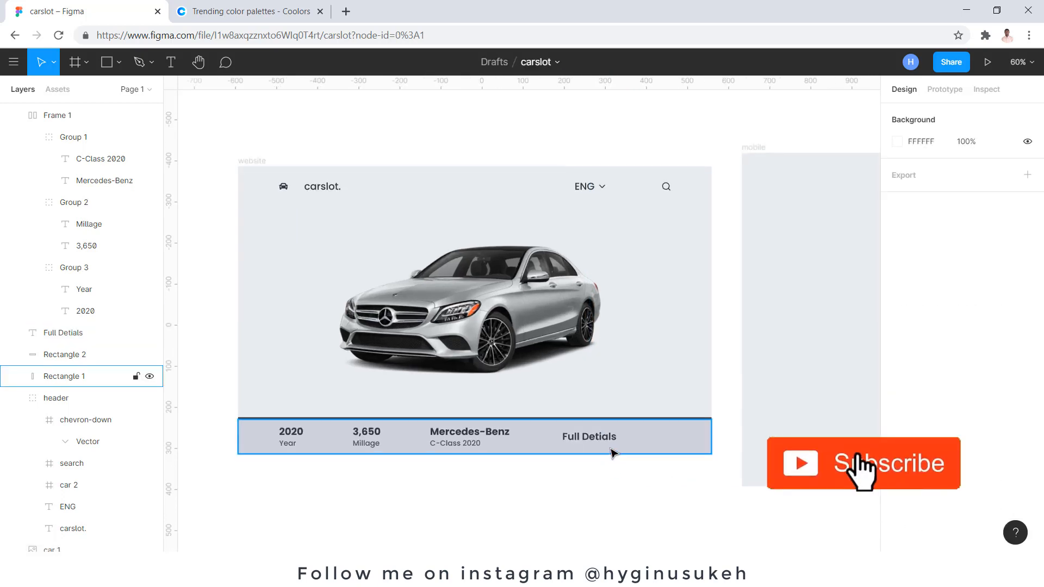
pyautogui.scroll(-1, 612, 454)
pyautogui.scroll(-1, 554, 447)
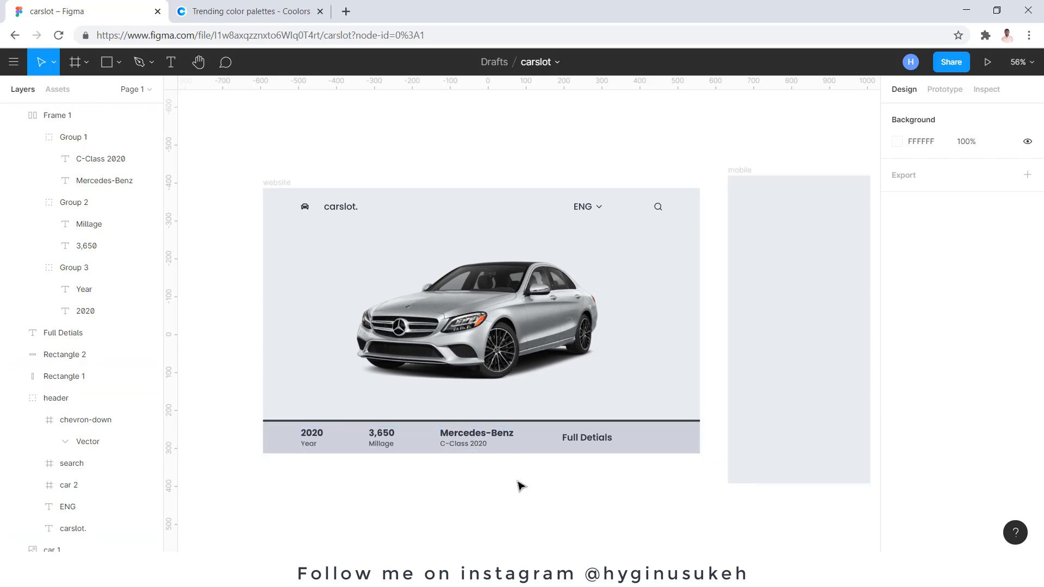
pyautogui.click(592, 440)
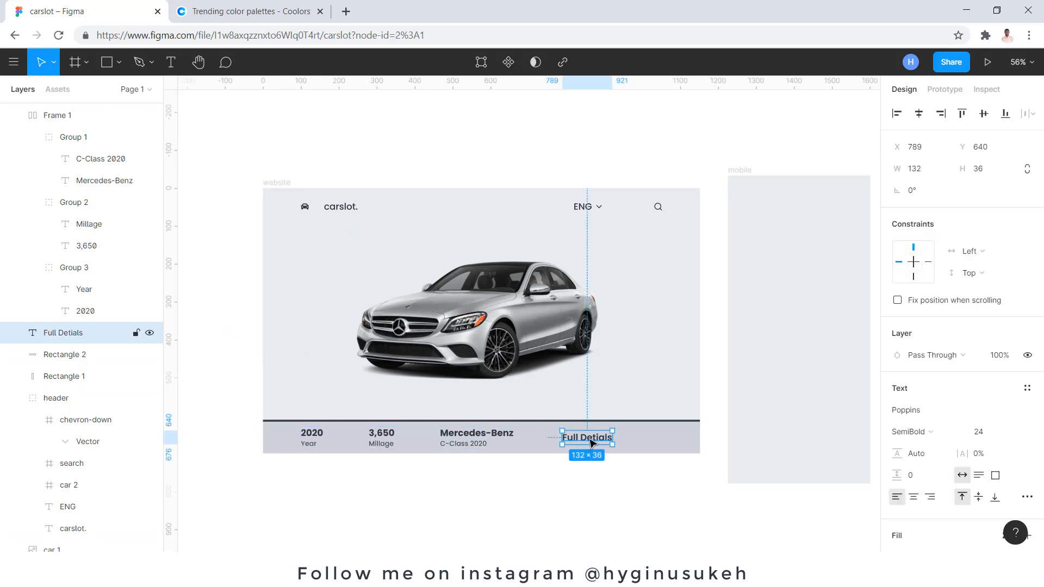
pyautogui.moveTo(598, 440); pyautogui.dragTo(605, 441)
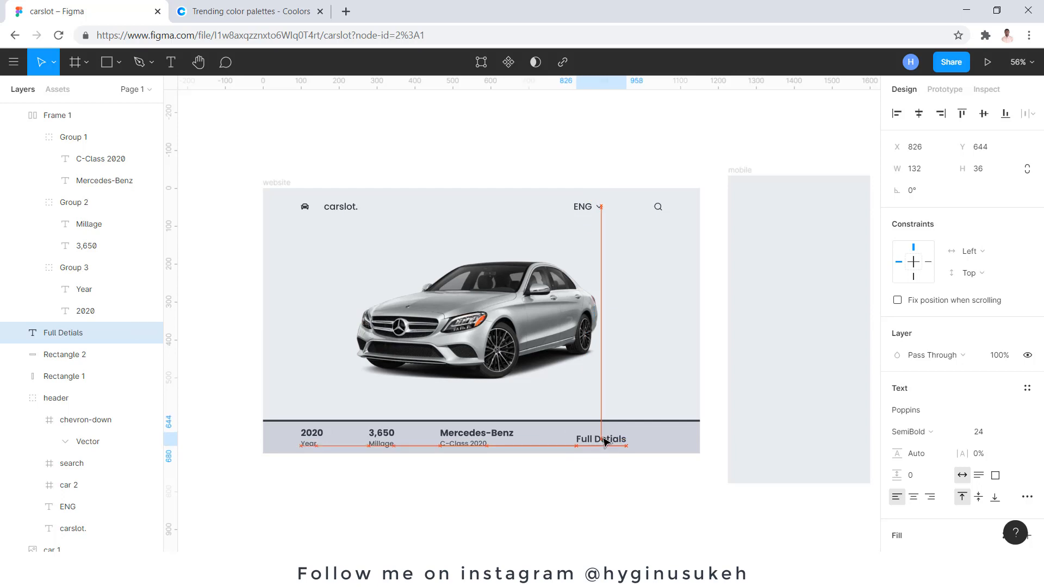
pyautogui.click(590, 473)
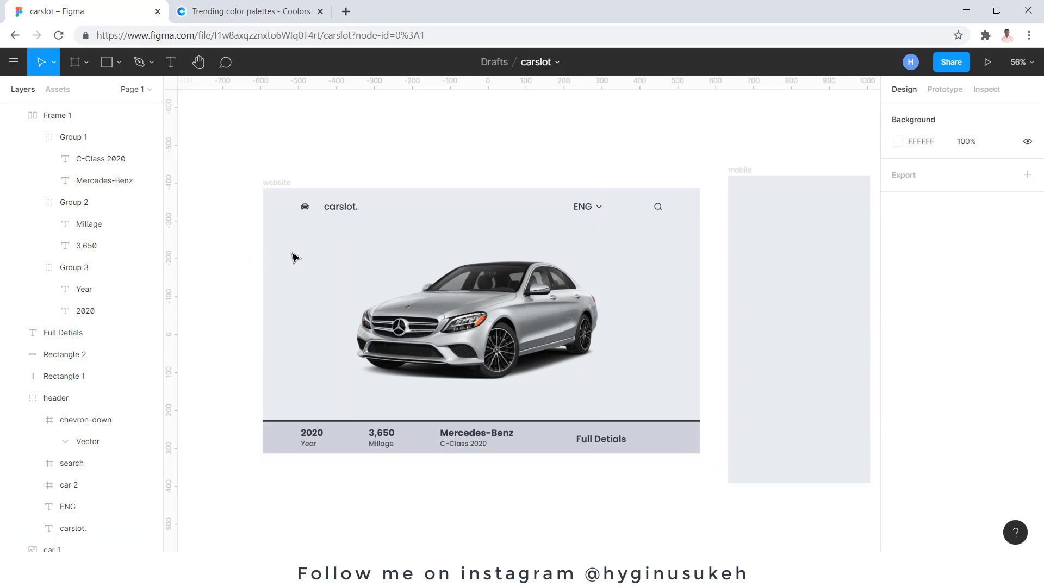
# Step: Duplicate the Full Detials text above the car at about X 147, Y 171 and set the copy to size 36, Bold
pyautogui.click(592, 445)
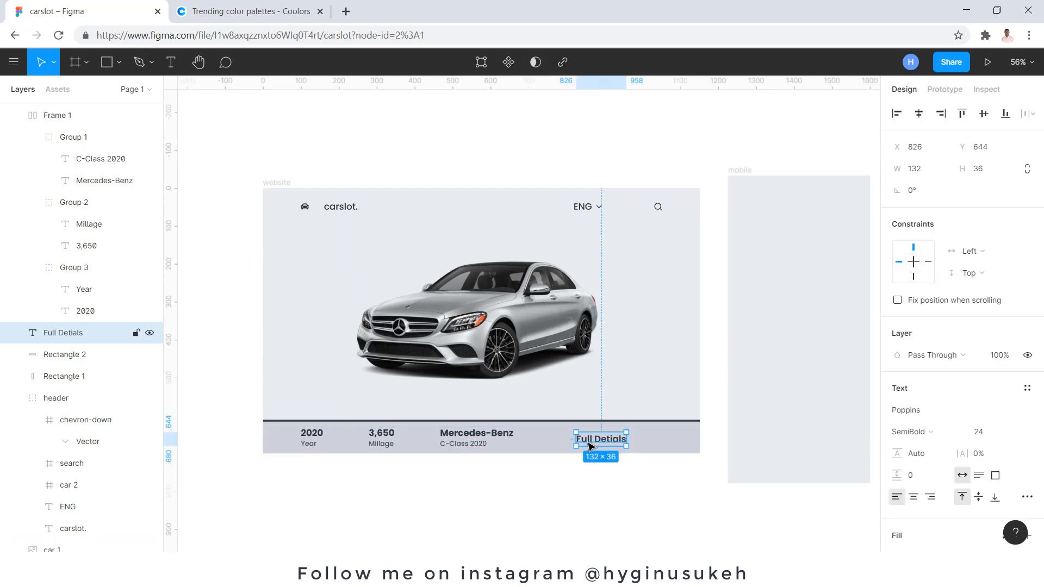
pyautogui.moveTo(592, 445); pyautogui.dragTo(334, 265)
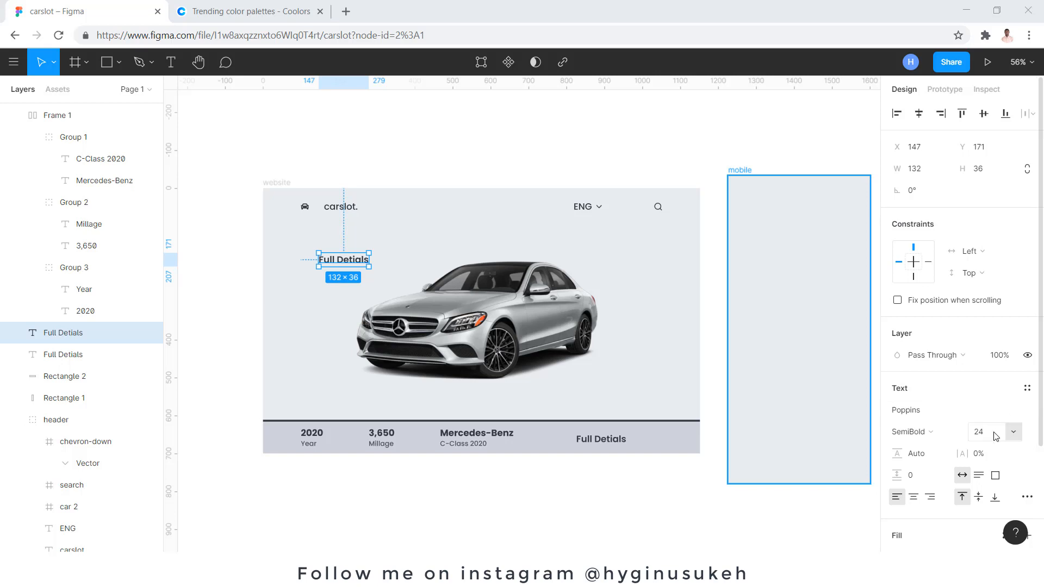
pyautogui.click(1014, 433)
pyautogui.click(998, 446)
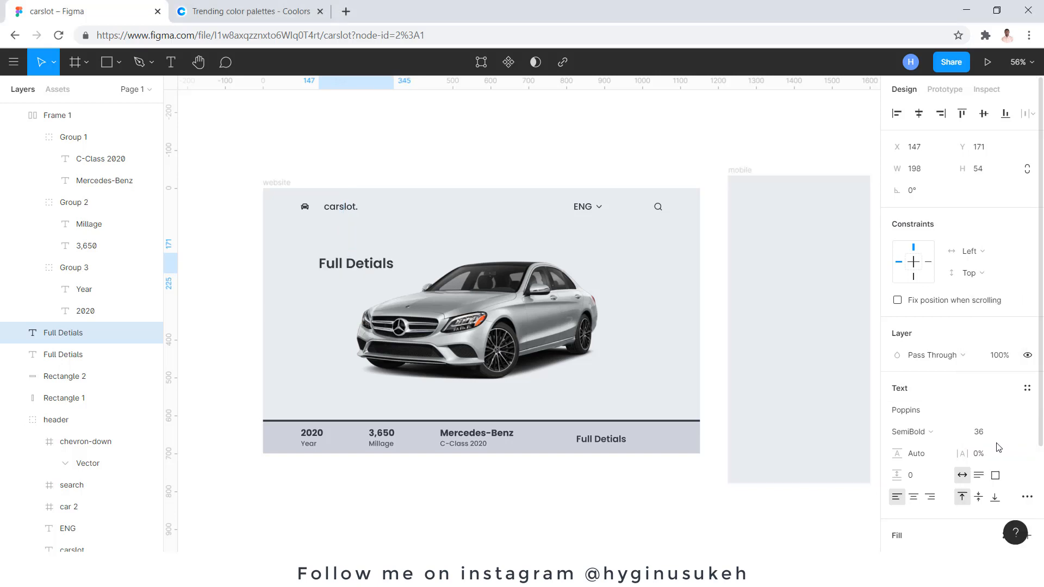
pyautogui.click(932, 434)
pyautogui.click(938, 355)
# Step: Change the large copied text to $1,250,560 and align it with the header's car icon at X 100, Y 142
pyautogui.doubleClick(365, 270)
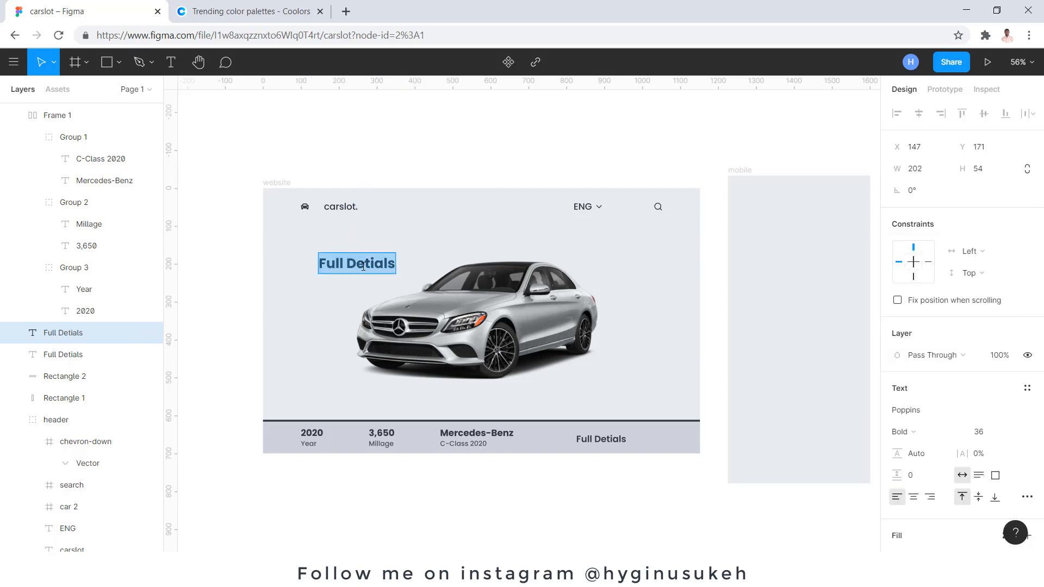
pyautogui.write('$')
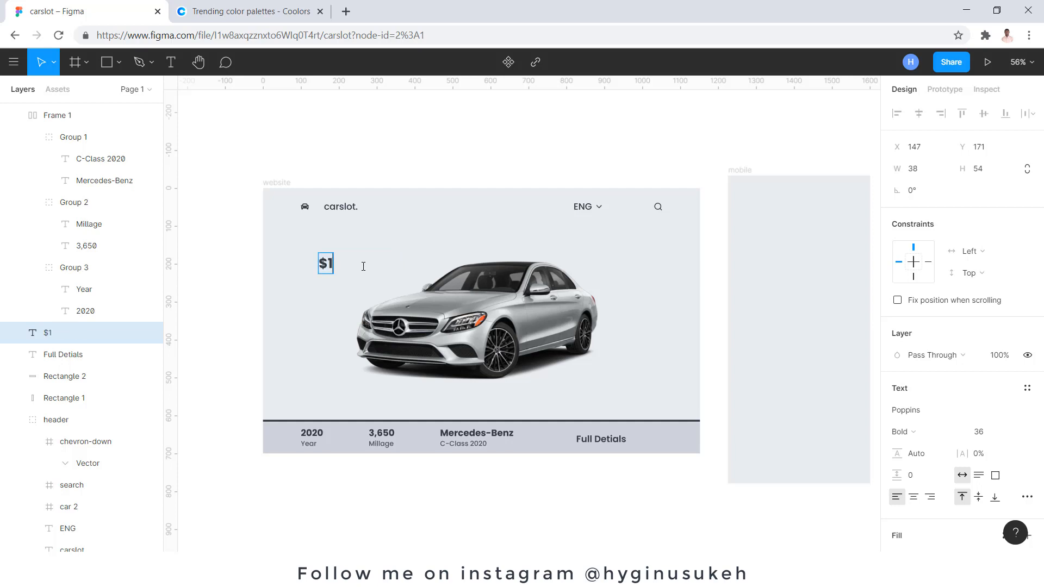
pyautogui.write('1,250')
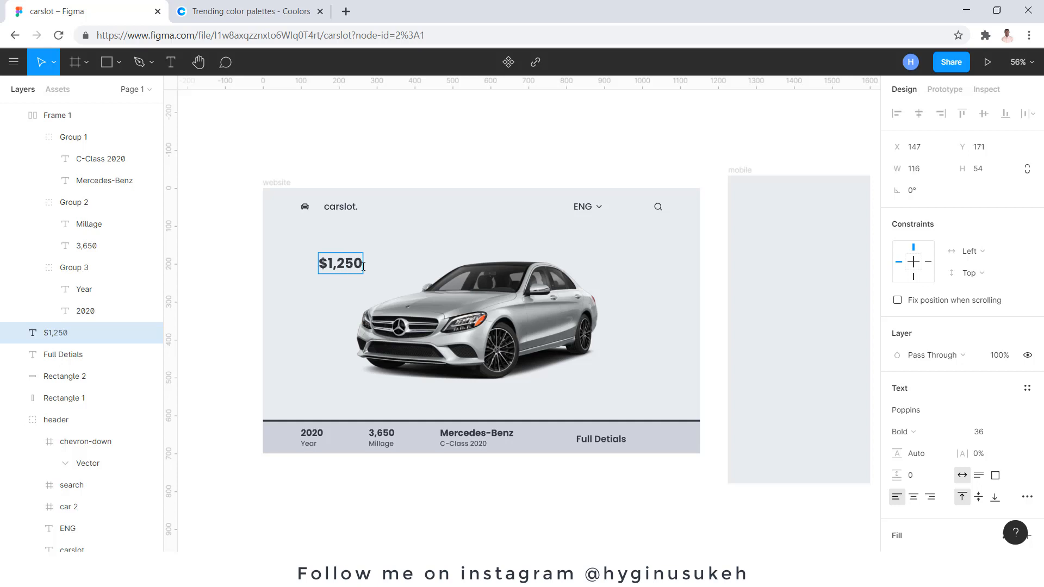
pyautogui.write(',560')
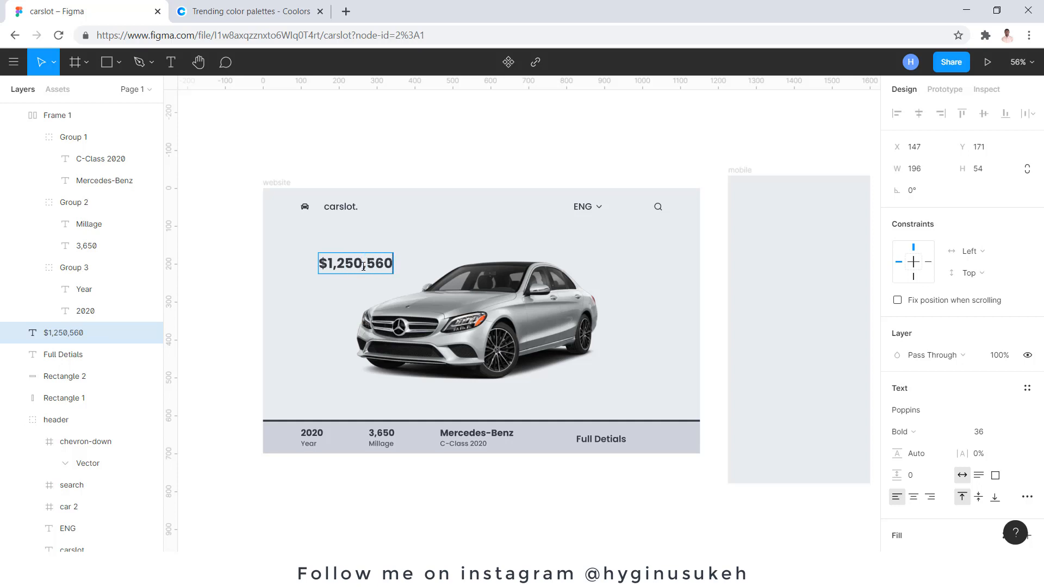
pyautogui.press('Escape')
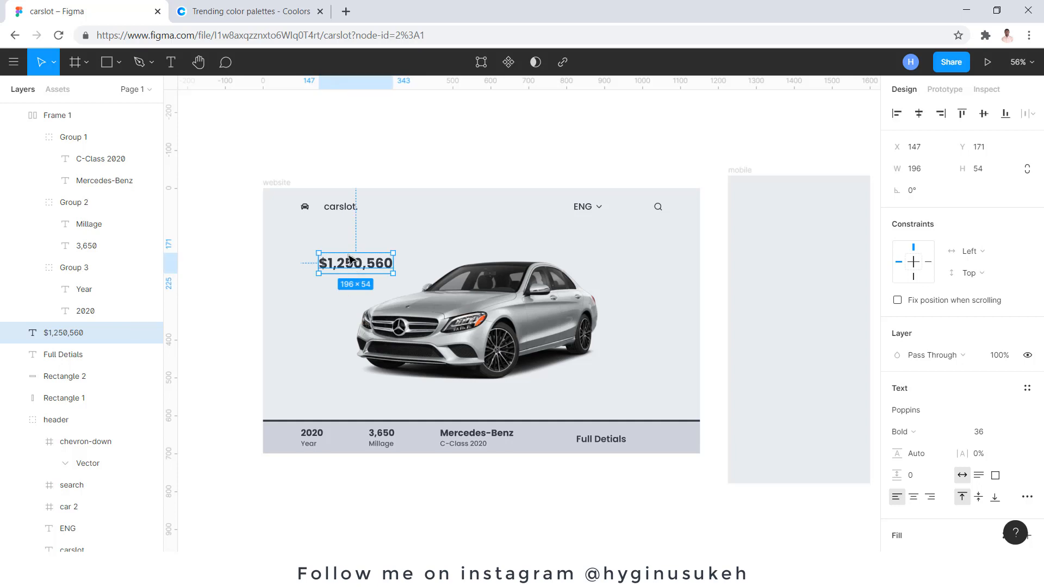
pyautogui.moveTo(351, 269); pyautogui.dragTo(333, 255)
# Step: Duplicate the header's carslot. text directly below the price at about X 161, Y 196
pyautogui.click(345, 211)
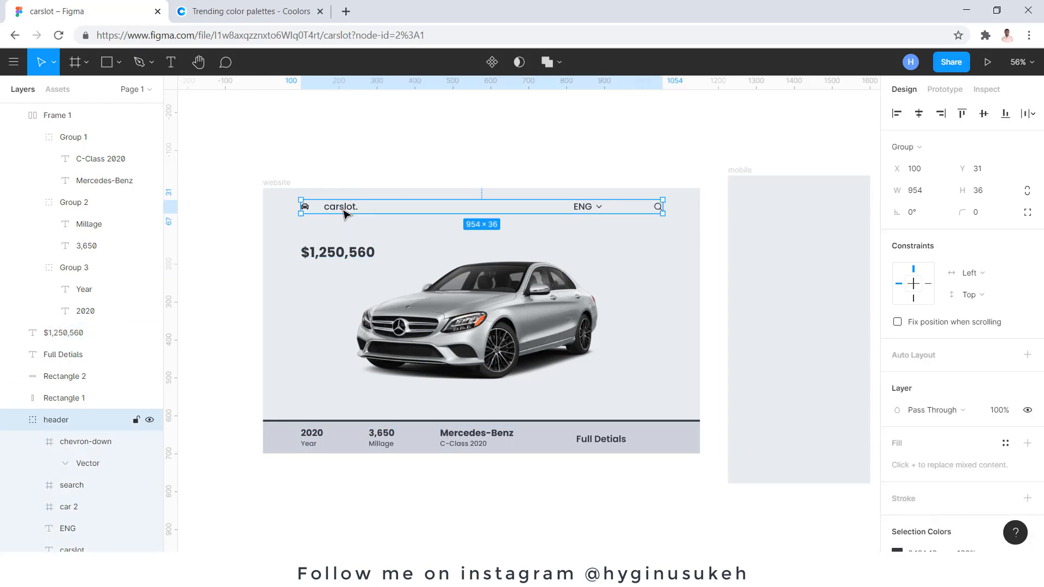
pyautogui.click(345, 213)
pyautogui.moveTo(348, 212); pyautogui.dragTo(348, 274)
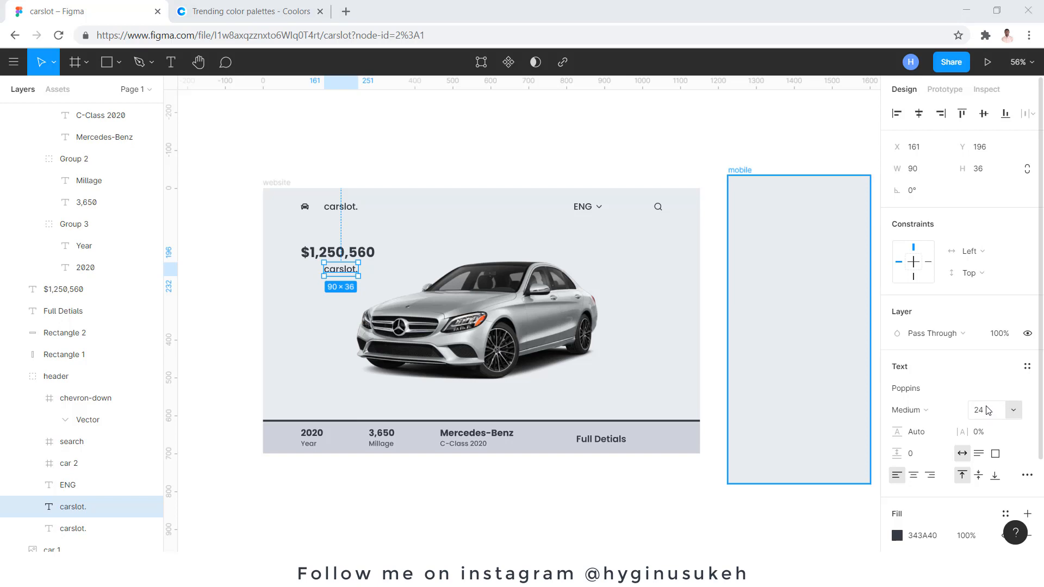
# Step: Set the copied carslot. text to SemiBold with fill color 6C757D
pyautogui.click(937, 413)
pyautogui.click(931, 332)
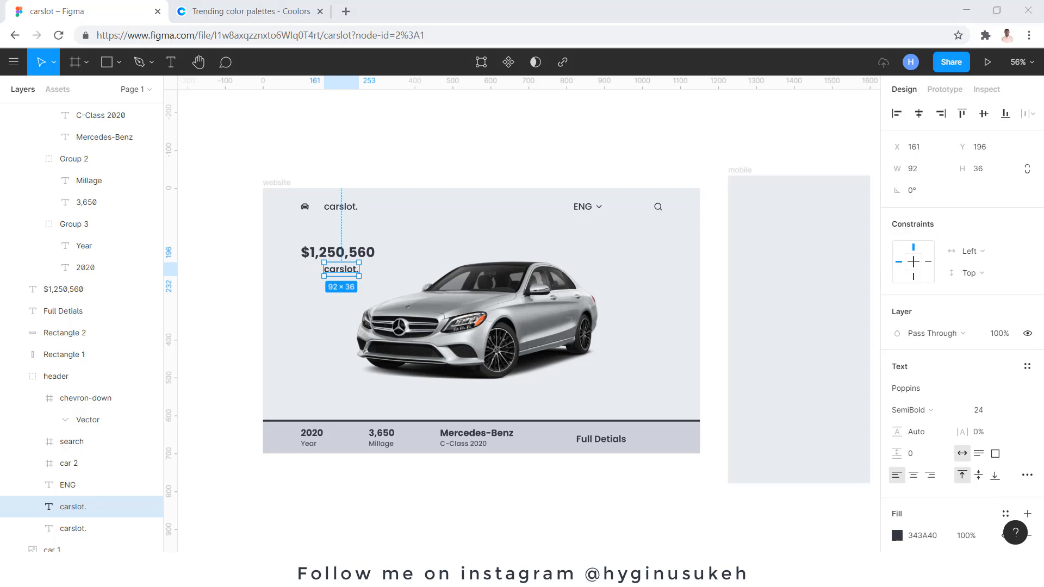
pyautogui.scroll(-2, 924, 468)
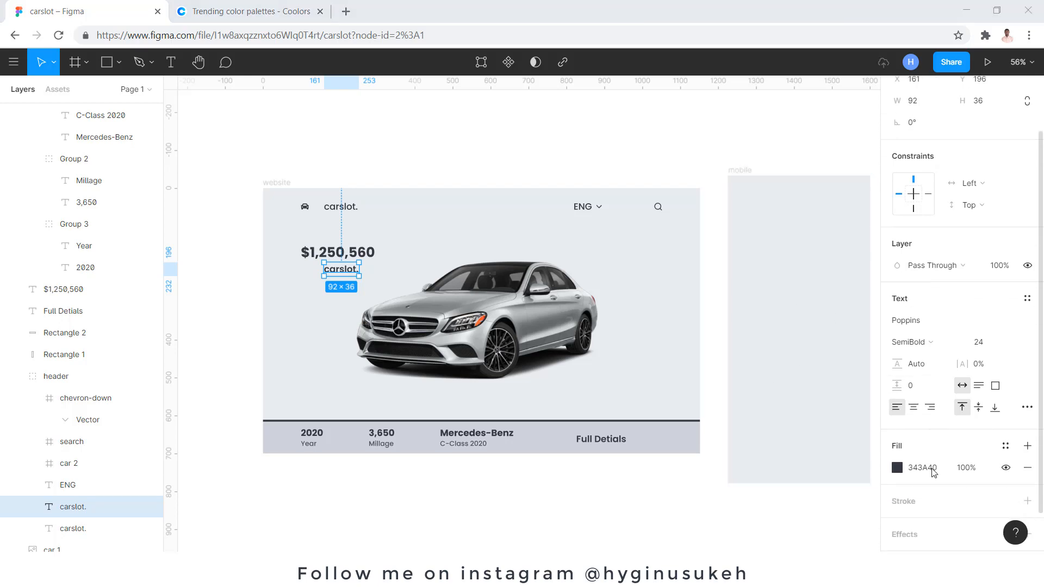
pyautogui.click(936, 468)
pyautogui.write('6C757D')
pyautogui.press('Return')
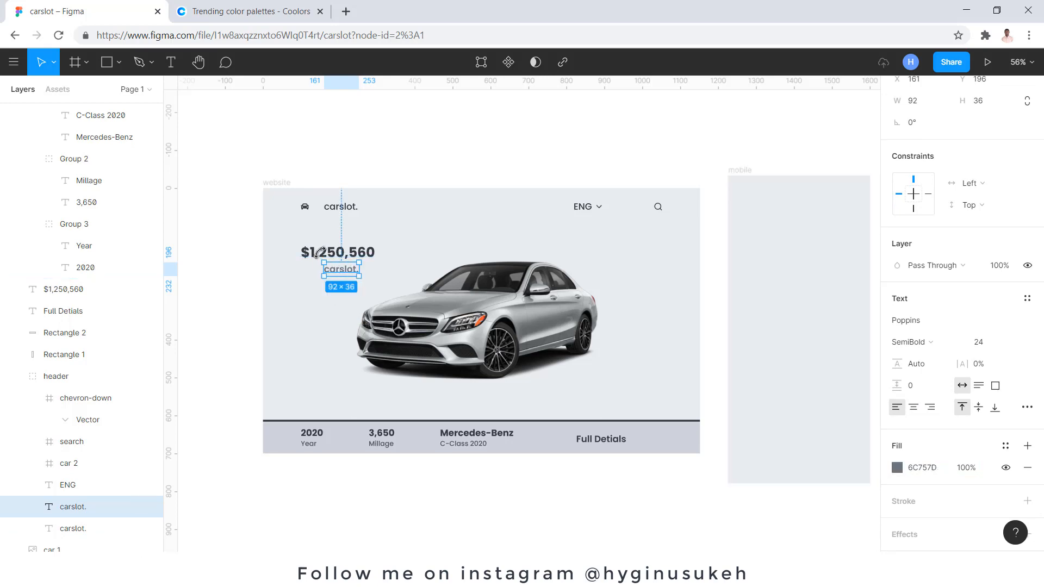
# Step: Align the copied carslot. text with the price's left edge at X 100 and change its wording to Las Vega, NV
pyautogui.scroll(2, 325, 258)
pyautogui.scroll(4, 325, 258)
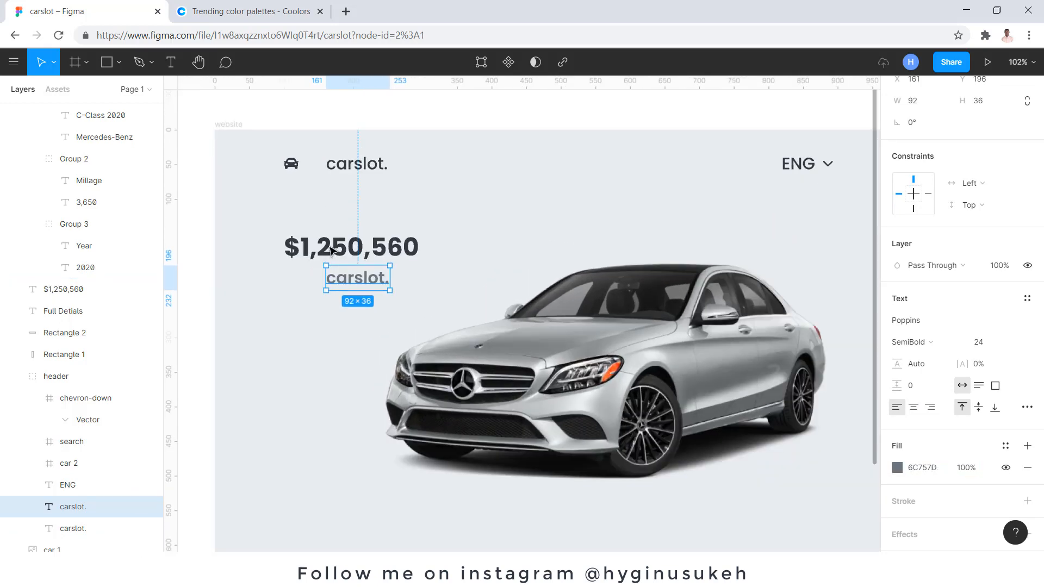
pyautogui.moveTo(355, 282); pyautogui.dragTo(313, 282)
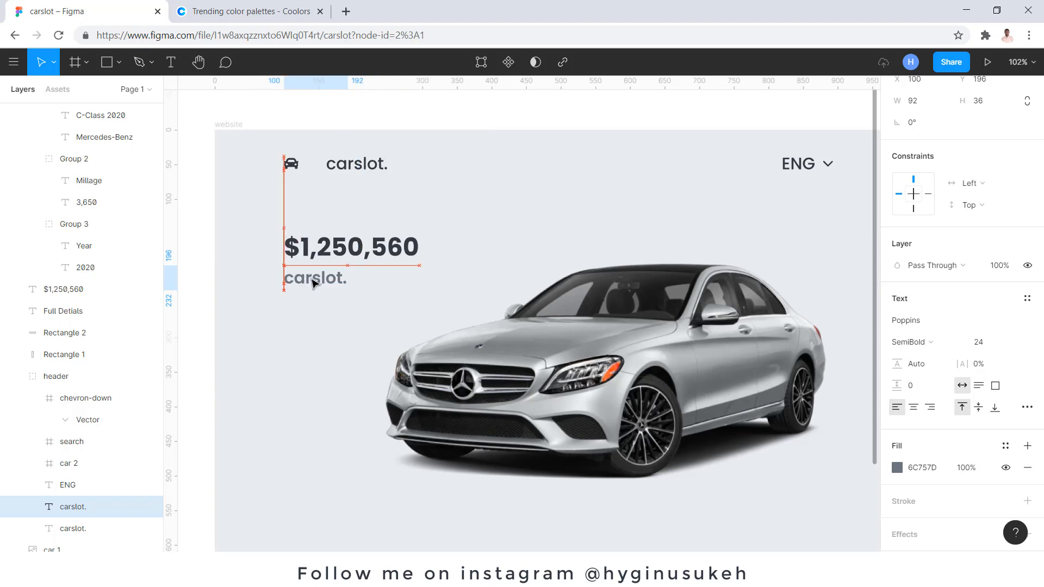
pyautogui.doubleClick(314, 280)
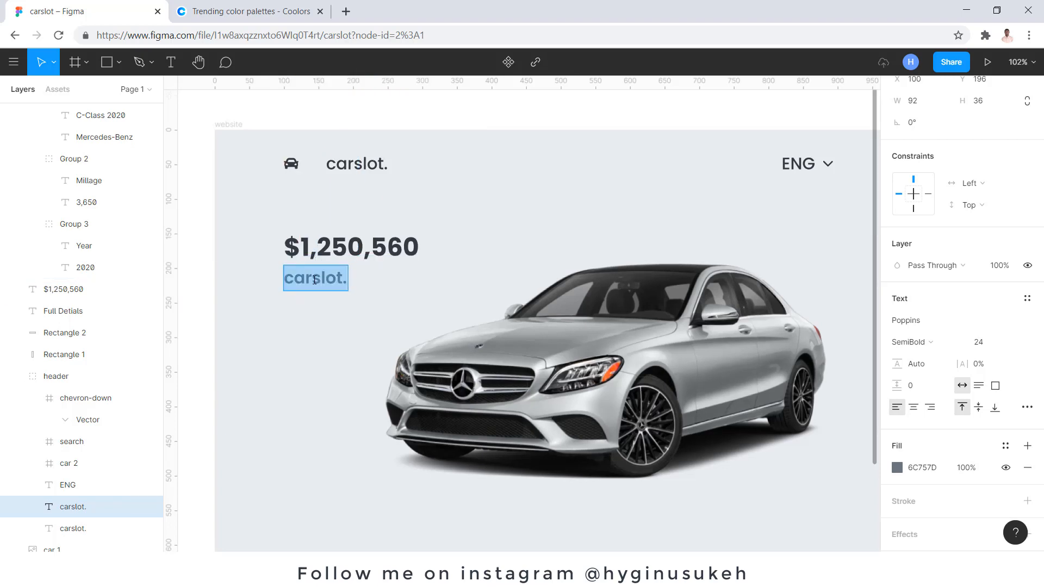
pyautogui.write('Las')
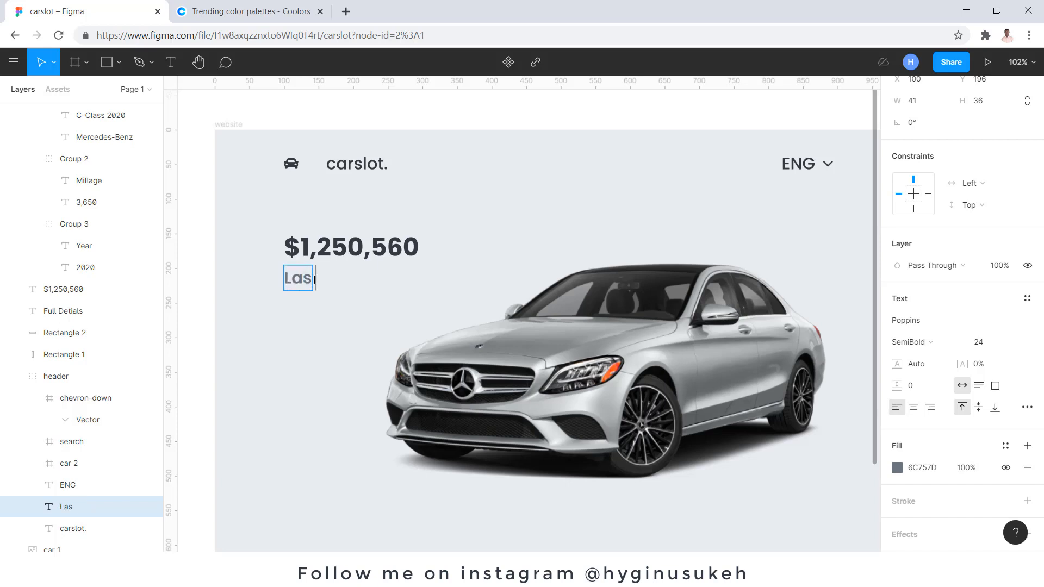
pyautogui.write(' Vega')
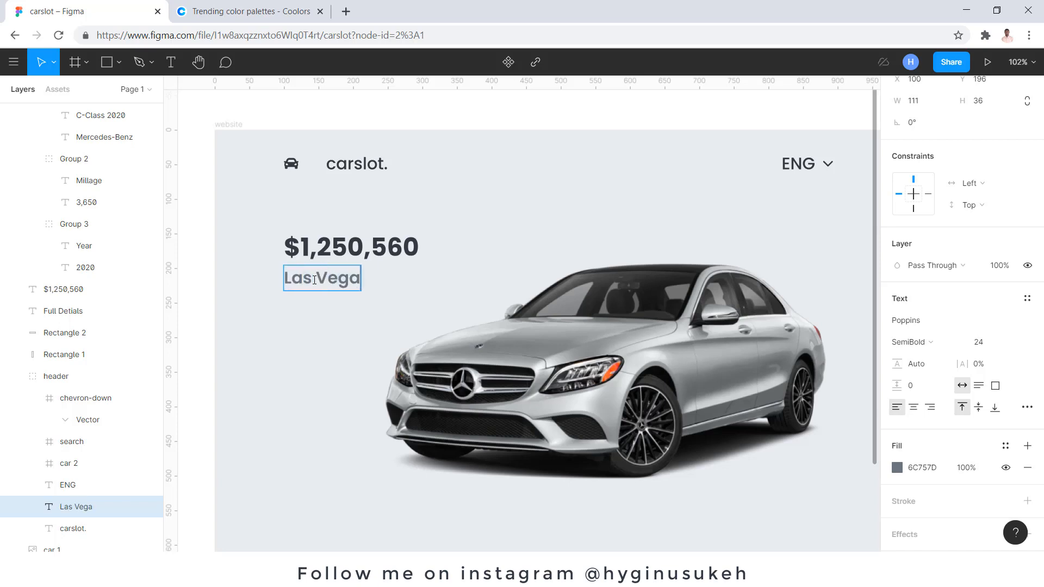
pyautogui.write(', NV')
pyautogui.press('Escape')
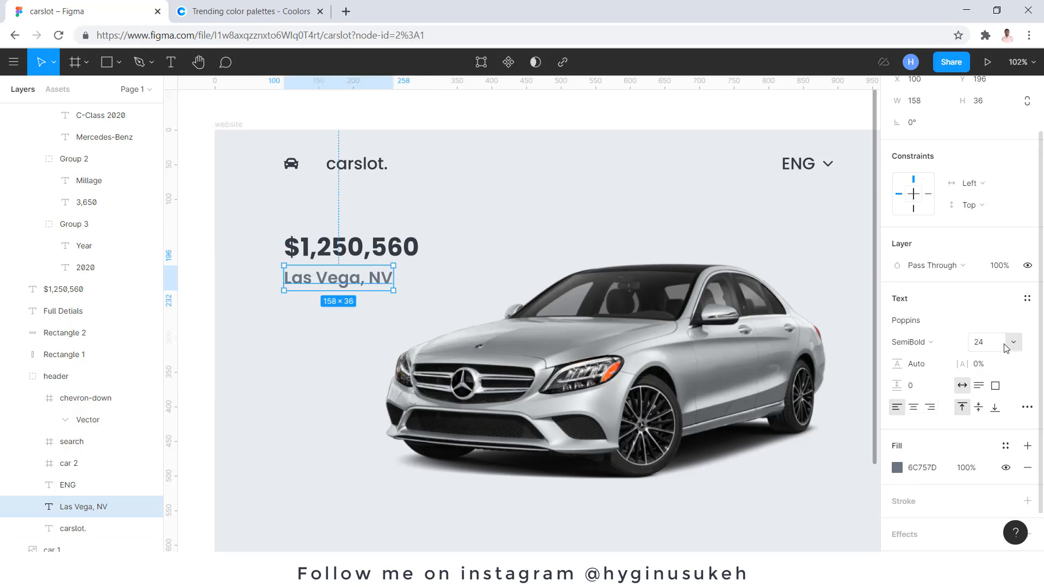
# Step: Set the Las Vega, NV text's font size to 18, keeping it at X 100, Y 196
pyautogui.click(1007, 342)
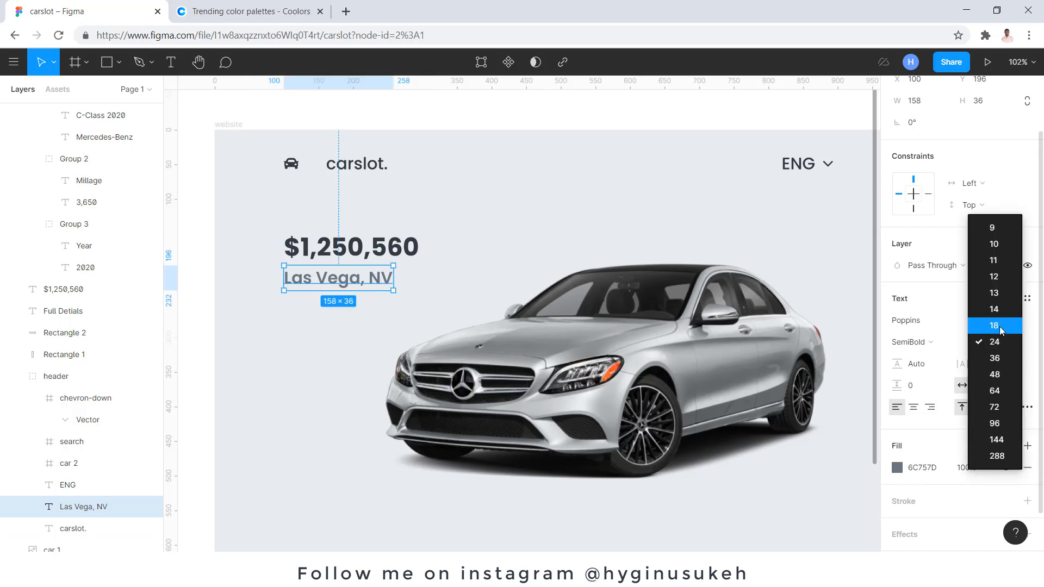
pyautogui.click(993, 326)
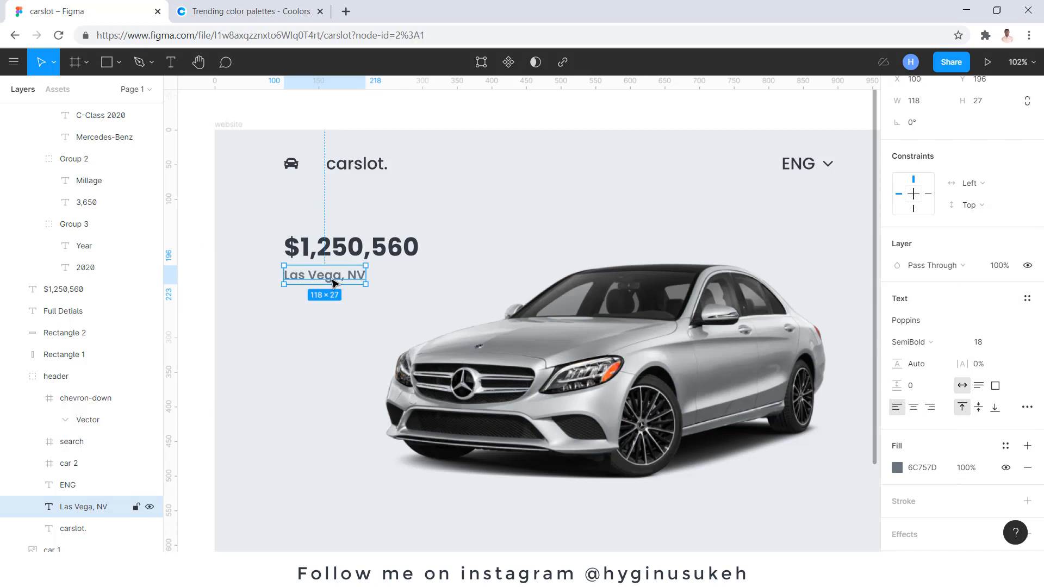
pyautogui.press('Right')
pyautogui.press('Left')
pyautogui.press('Down')
pyautogui.press('Up')
pyautogui.scroll(-5, 239, 278)
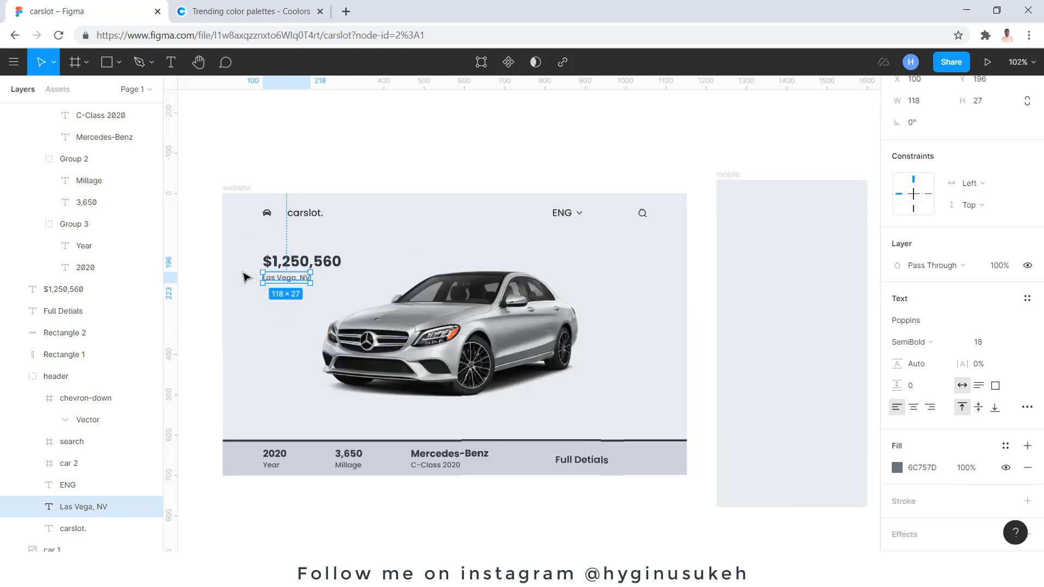
pyautogui.click(384, 170)
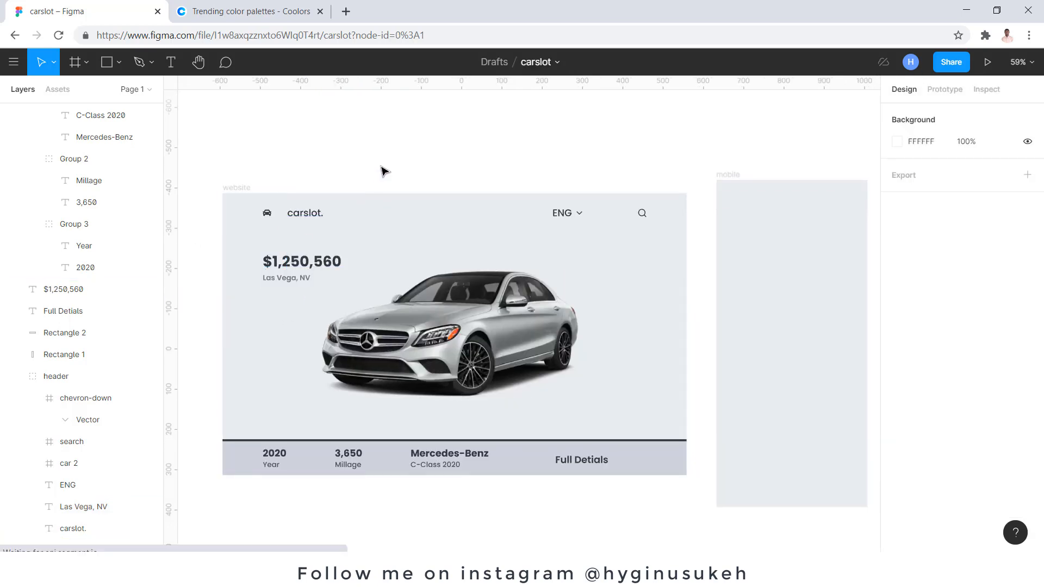
# Step: Ungroup the header group that includes the Las Vega, NV text
pyautogui.click(292, 284)
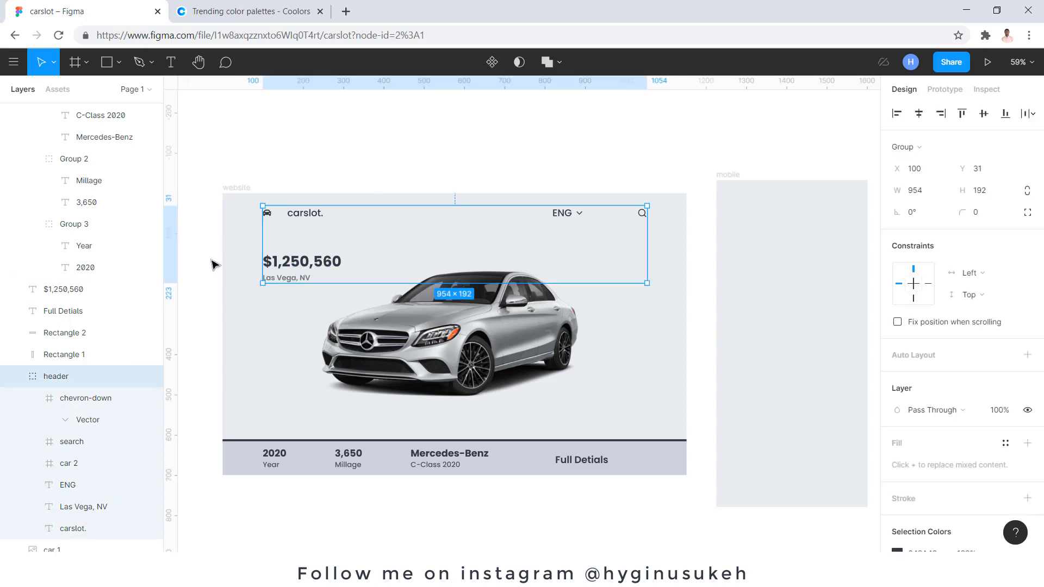
pyautogui.rightClick(362, 237)
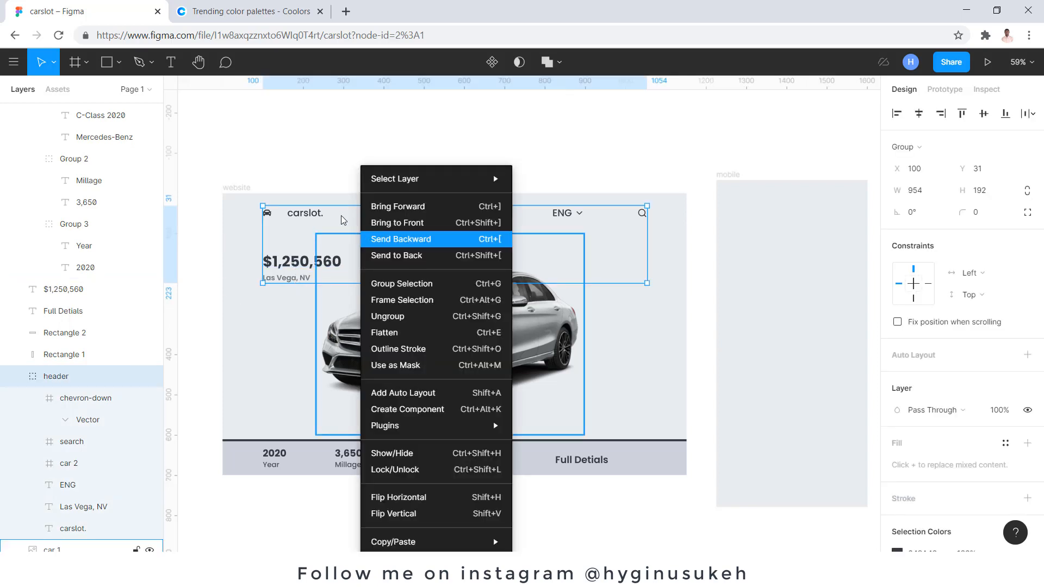
pyautogui.click(343, 220)
pyautogui.rightClick(338, 221)
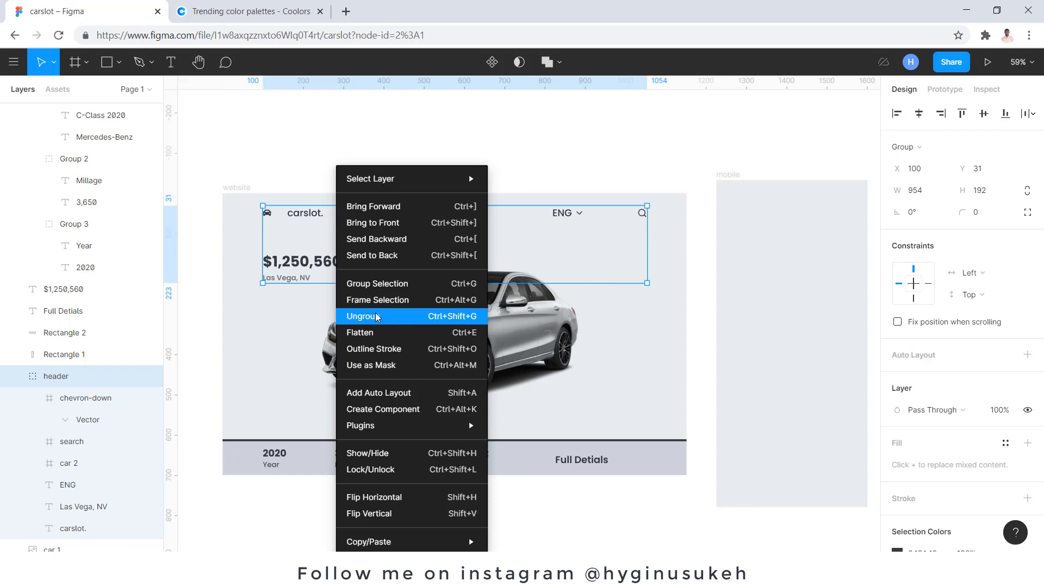
pyautogui.click(377, 317)
pyautogui.click(292, 246)
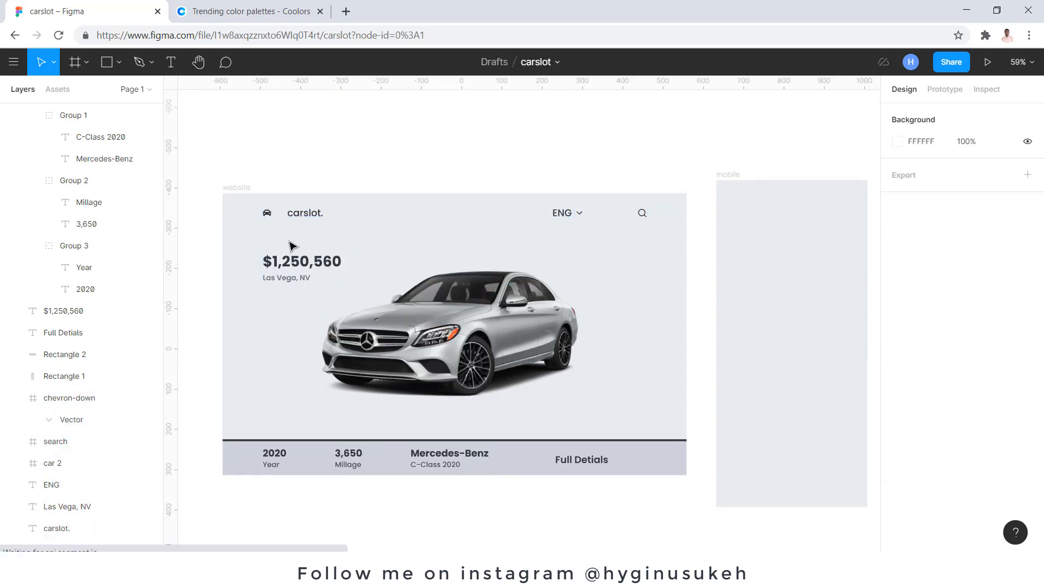
# Step: Group the header's car icon, carslot. text, ENG, chevron and search icon, leaving out the price and Las Vega, NV texts
pyautogui.click(306, 264)
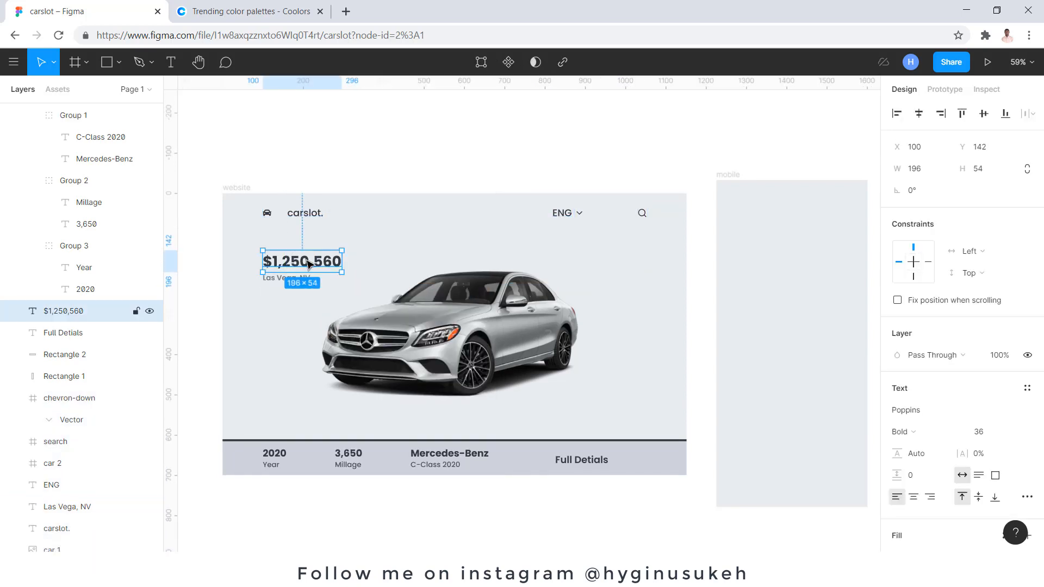
pyautogui.click(273, 278)
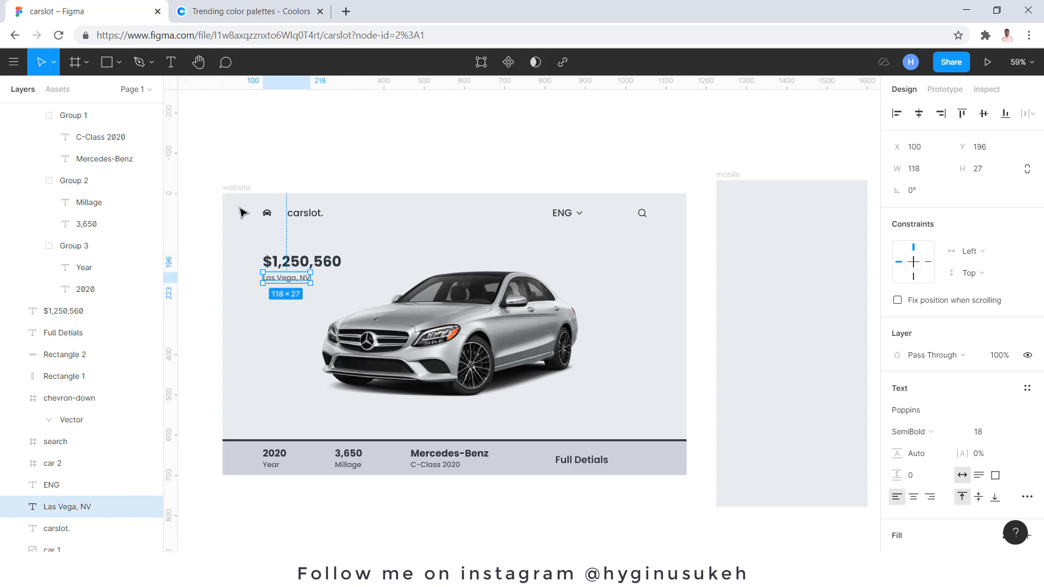
pyautogui.moveTo(211, 205); pyautogui.dragTo(674, 233)
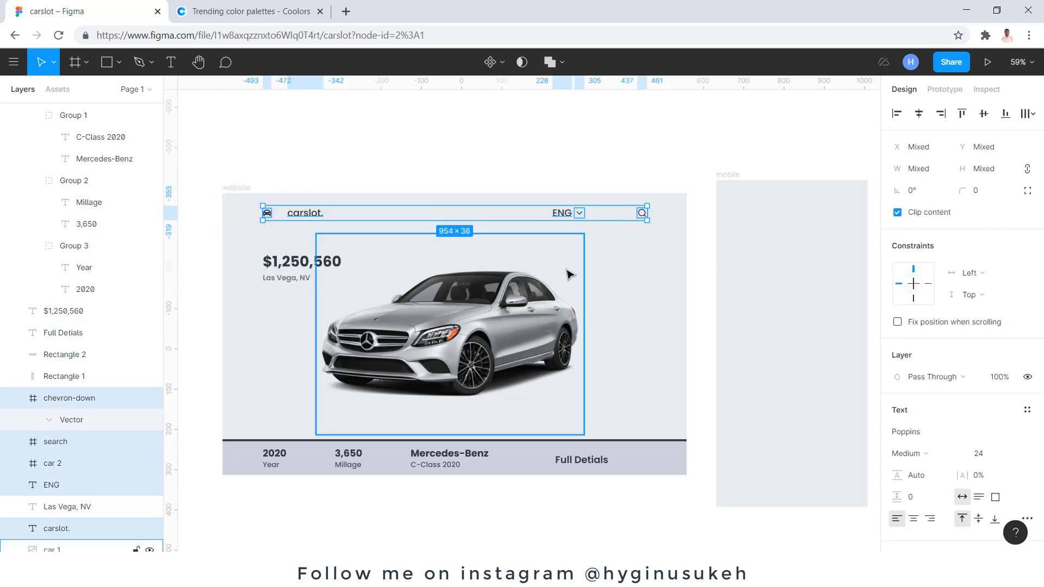
pyautogui.hotkey('ctrl', 'g')
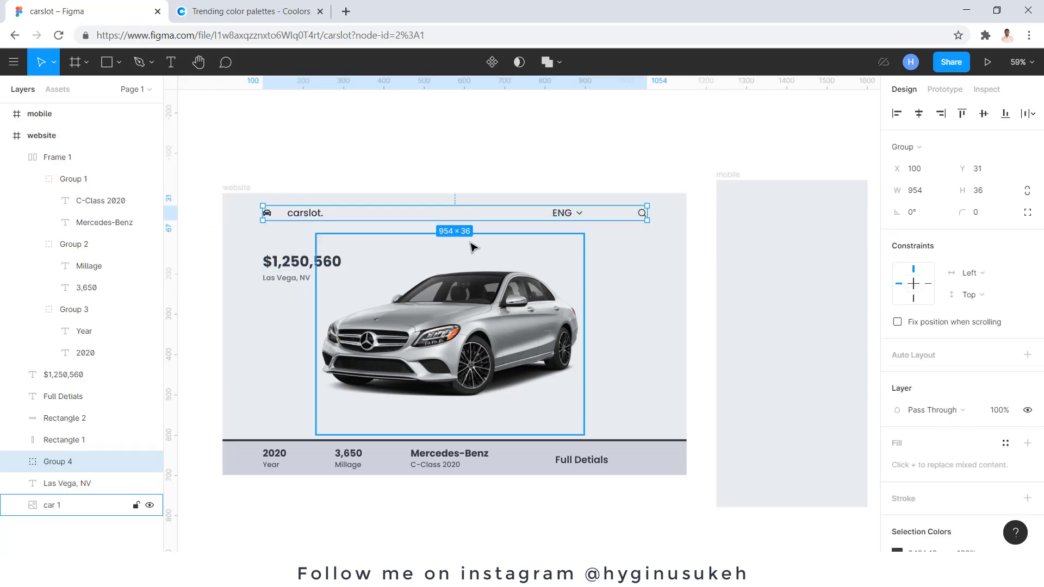
pyautogui.click(17, 462)
pyautogui.click(17, 462)
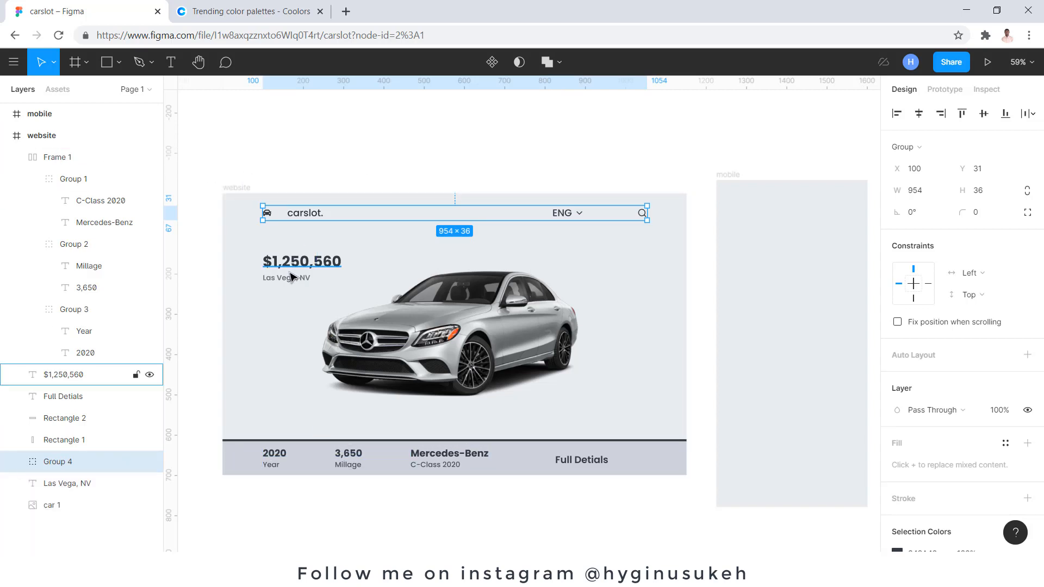
pyautogui.click(574, 165)
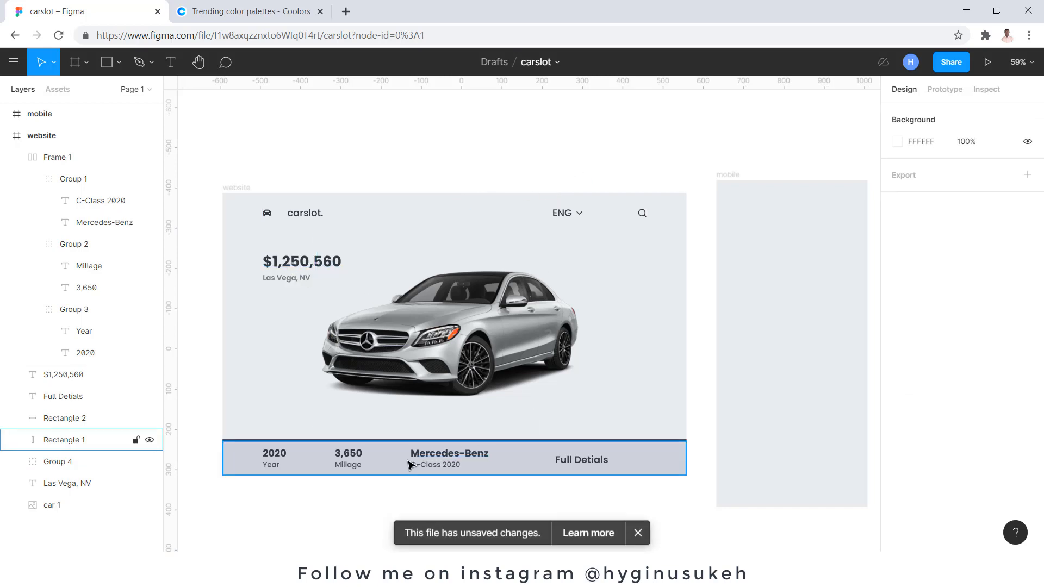
# Step: Move the car image in the website frame to X 196, Y 91
pyautogui.scroll(-1, 414, 459)
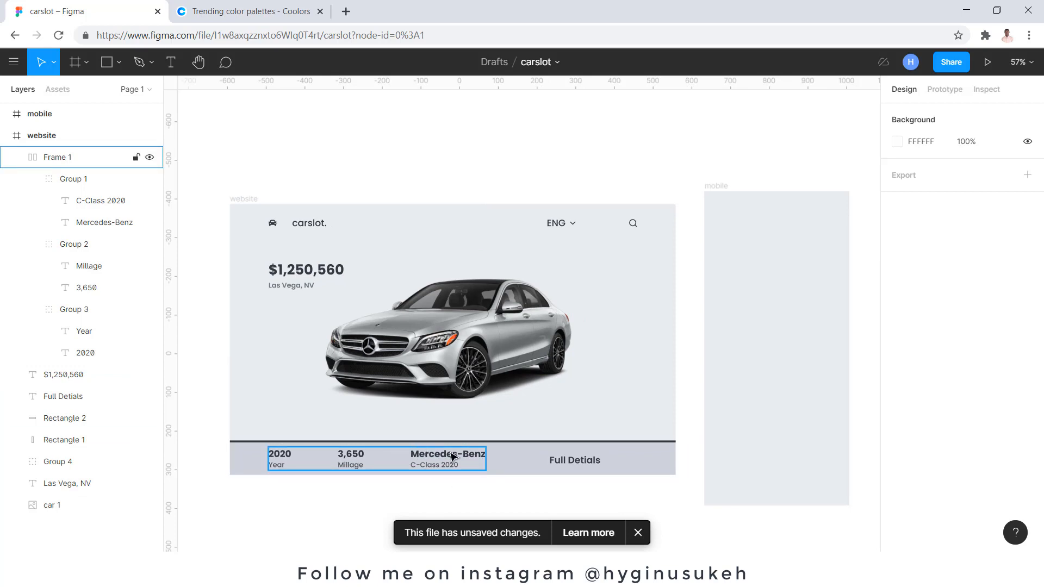
pyautogui.click(574, 326)
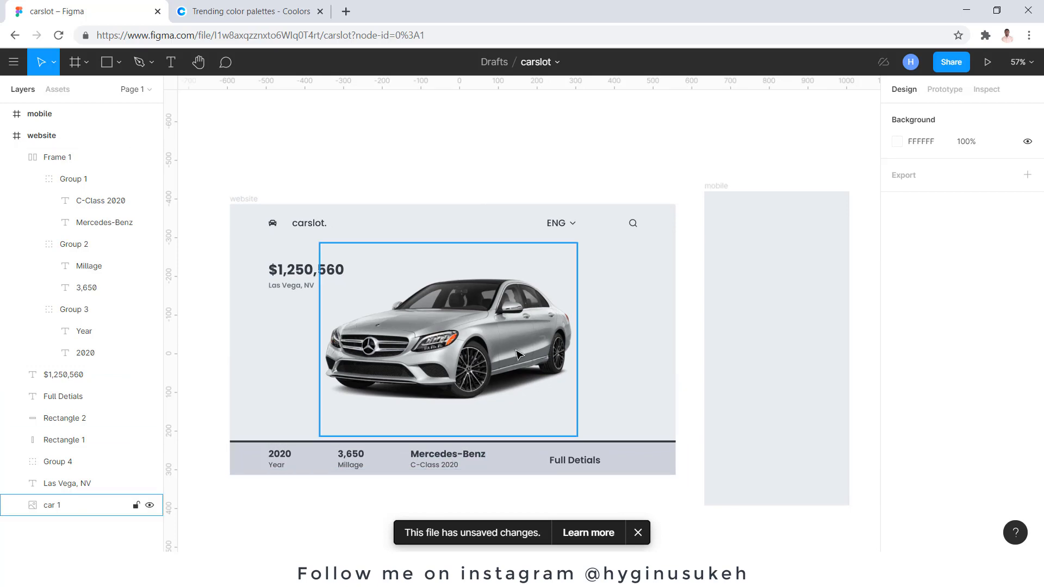
pyautogui.moveTo(480, 340); pyautogui.dragTo(465, 335)
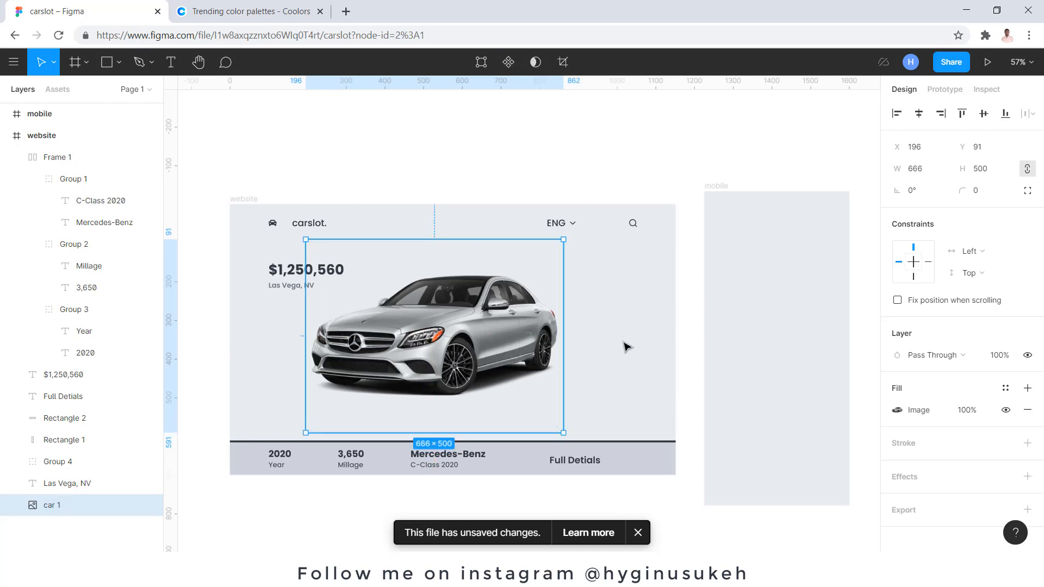
# Step: Draw an ellipse in the empty area behind the car and, with proportions unlocked, make it a 60 × 60 circle
pyautogui.click(121, 70)
pyautogui.click(107, 142)
pyautogui.moveTo(593, 360); pyautogui.dragTo(627, 390)
pyautogui.click(993, 173)
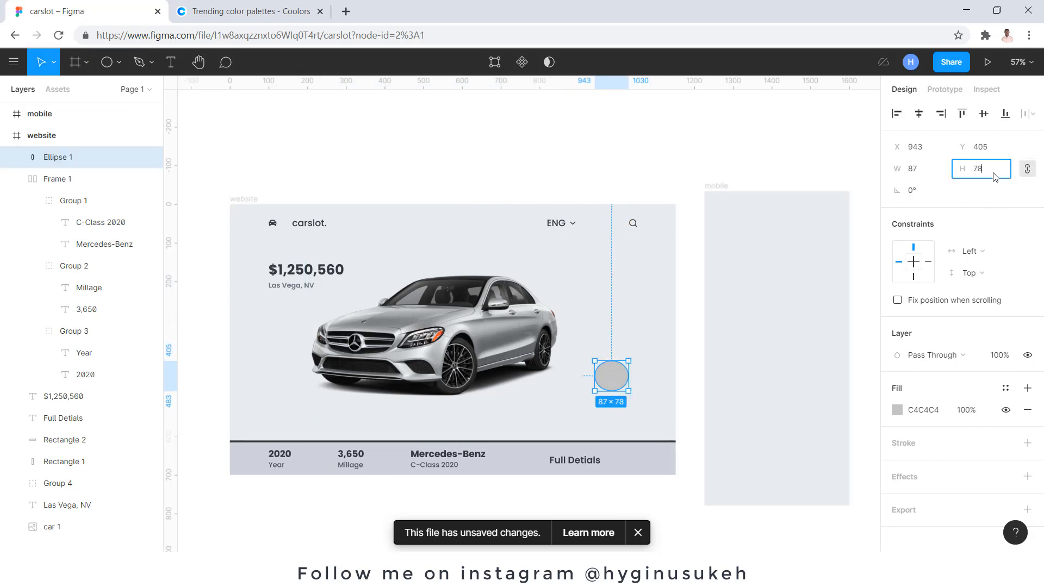
pyautogui.write('60')
pyautogui.press('Return')
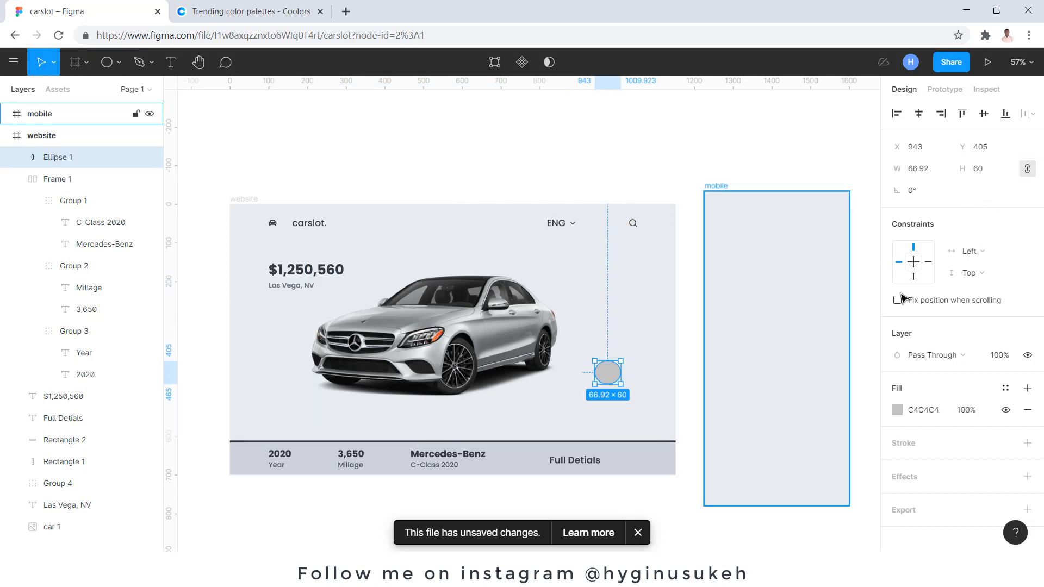
pyautogui.click(942, 169)
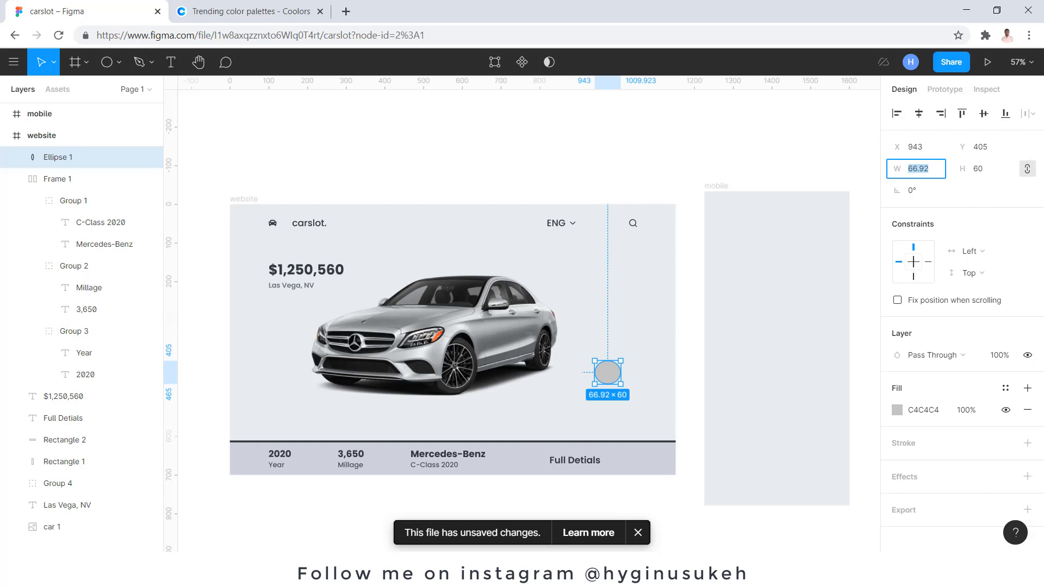
pyautogui.click(1027, 170)
pyautogui.click(936, 173)
pyautogui.write('60')
pyautogui.press('Return')
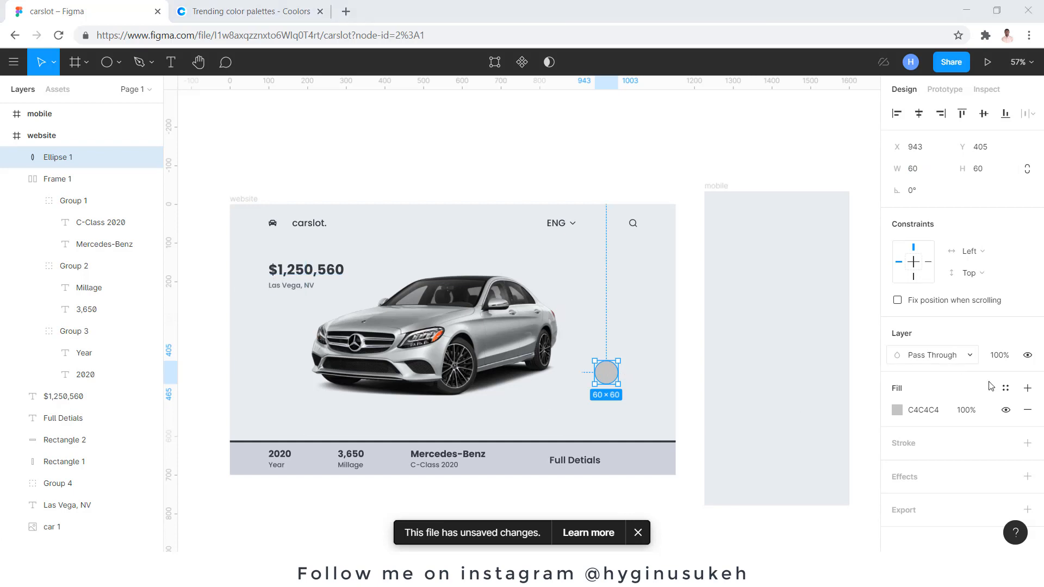
# Step: Fill the circle with color 343A40 and move it to X 958, Y 419
pyautogui.click(941, 410)
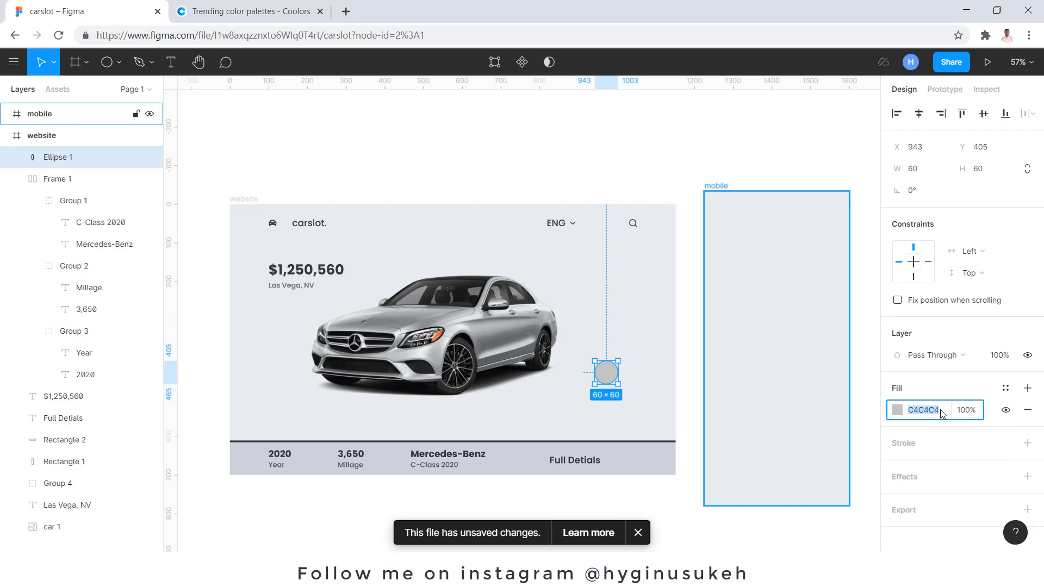
pyautogui.write('343A40')
pyautogui.press('Return')
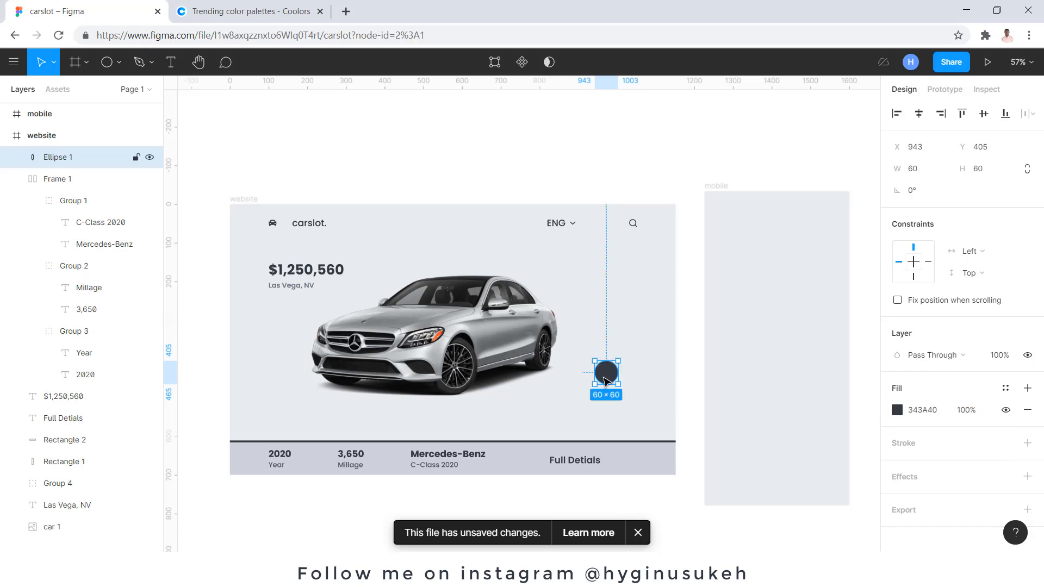
pyautogui.moveTo(615, 379); pyautogui.dragTo(618, 385)
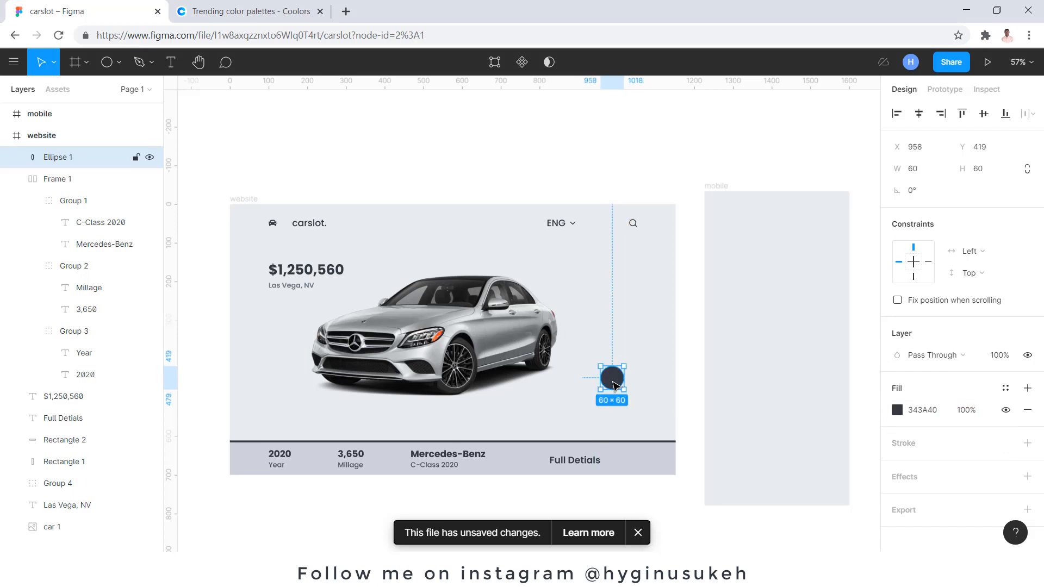
pyautogui.scroll(1, 608, 394)
pyautogui.scroll(10, 608, 394)
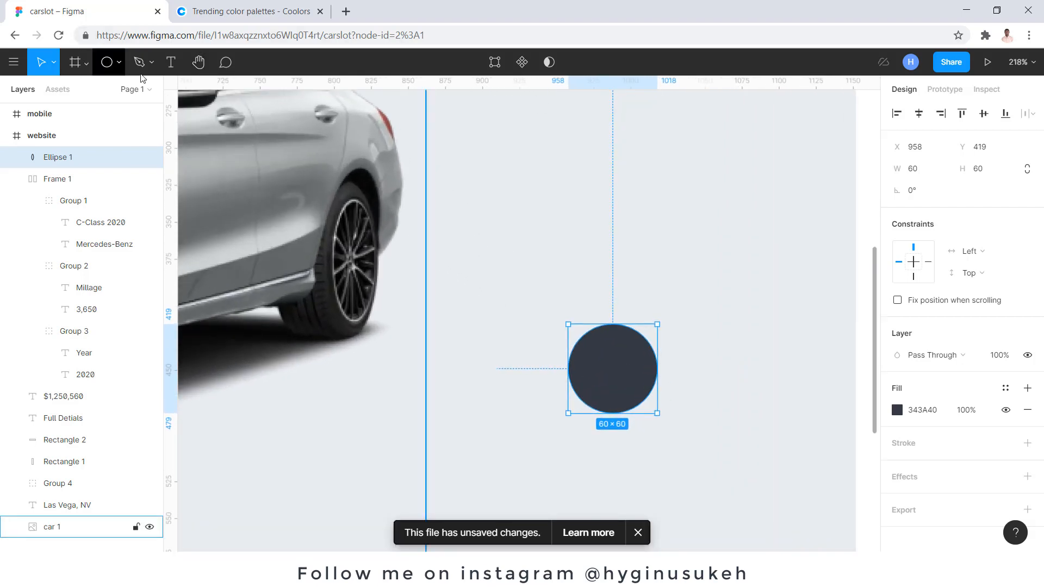
pyautogui.click(120, 63)
pyautogui.click(98, 94)
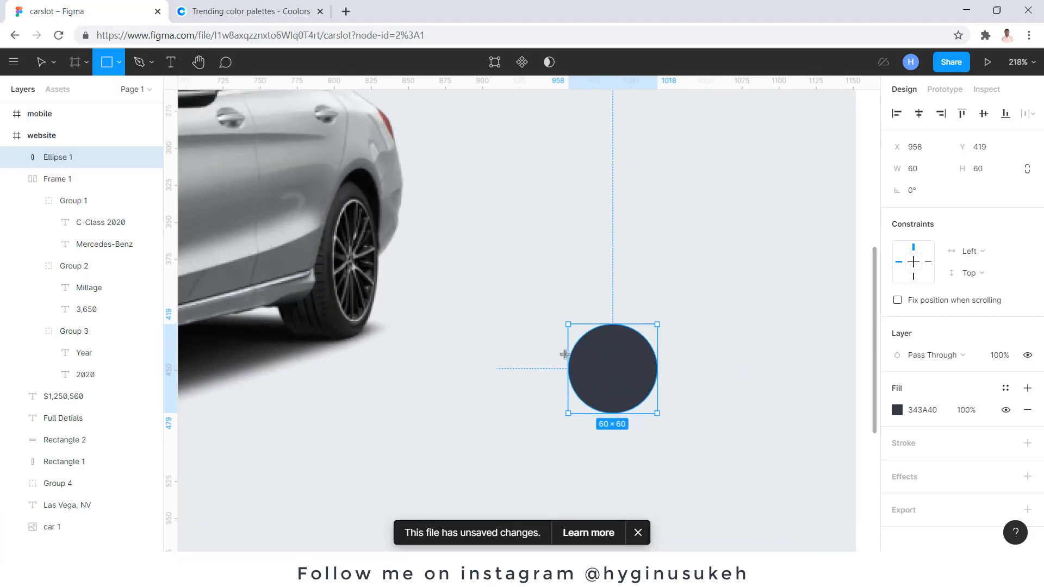
pyautogui.moveTo(592, 349); pyautogui.dragTo(635, 389)
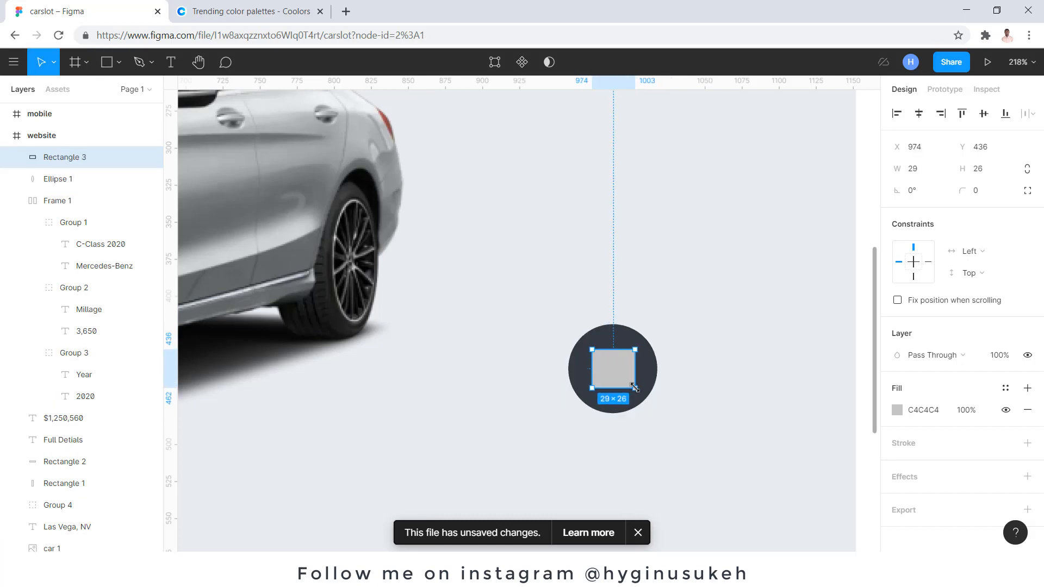
pyautogui.press('Delete')
# Step: Insert the arrow-down icon using the Feather Icons plugin and close the plugin
pyautogui.rightClick(707, 151)
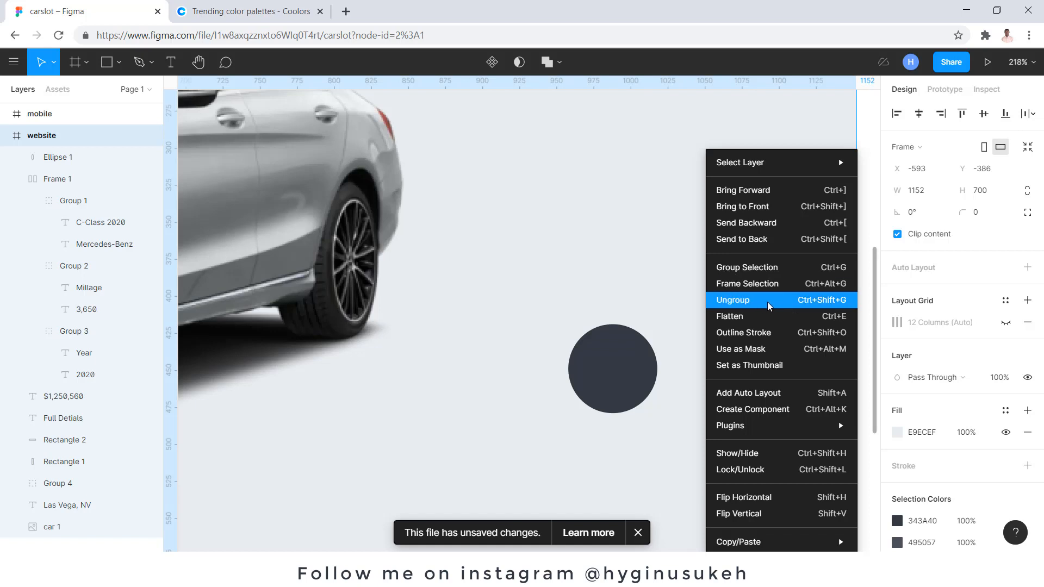
pyautogui.moveTo(789, 429)
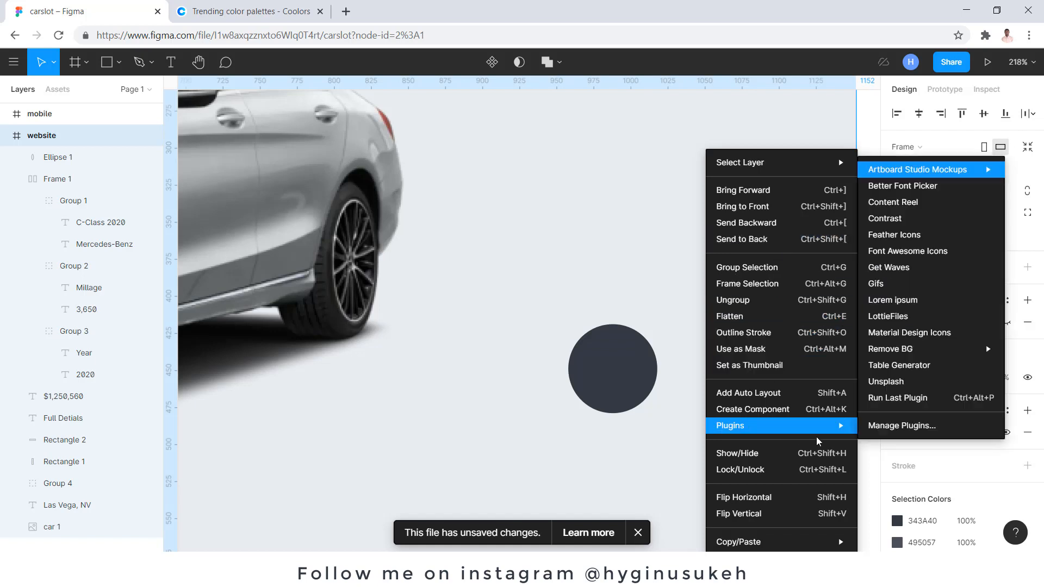
pyautogui.click(890, 239)
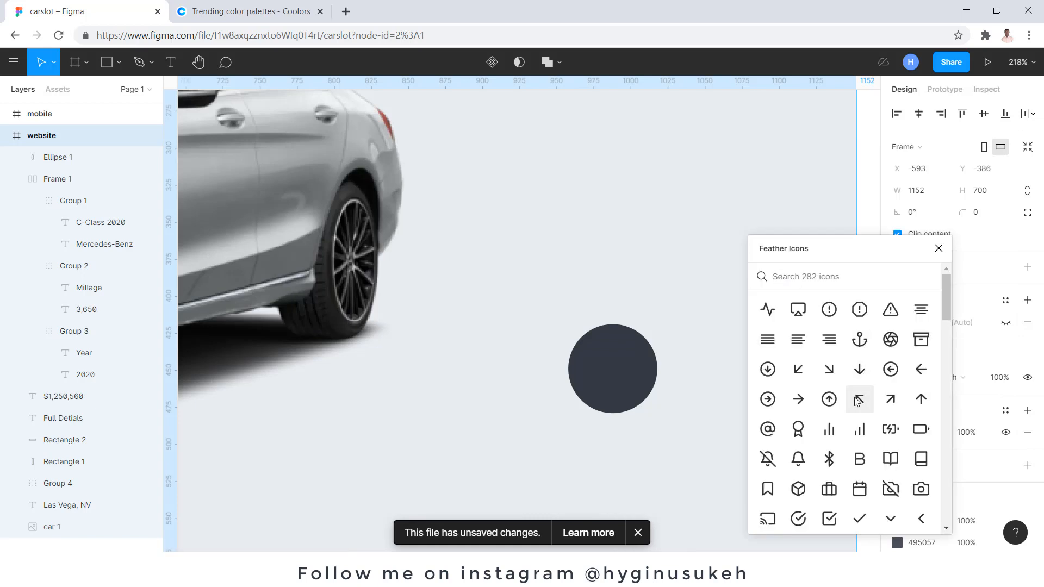
pyautogui.click(859, 369)
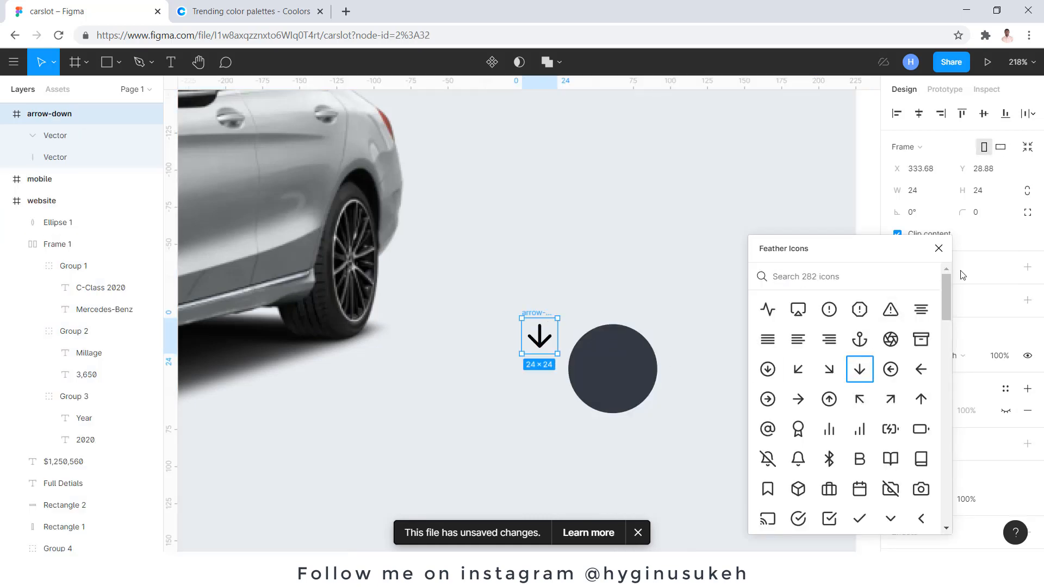
pyautogui.click(939, 248)
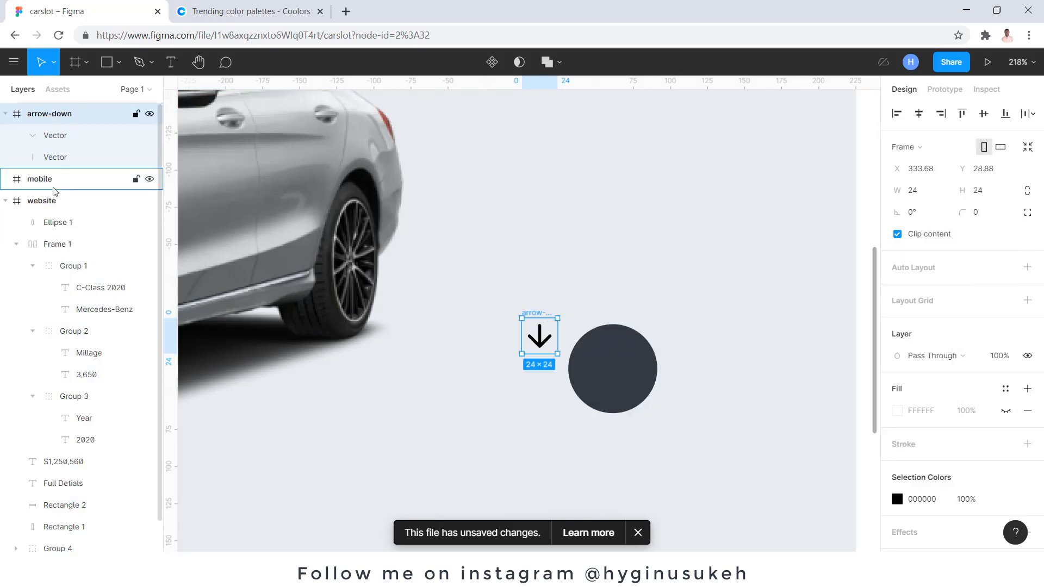
# Step: Place the arrow-down icon inside the website frame and center it on the dark circle at X 976, Y 437
pyautogui.moveTo(55, 191); pyautogui.dragTo(54, 202)
pyautogui.moveTo(543, 342); pyautogui.dragTo(613, 374)
pyautogui.hotkey('alt', 'Tab')
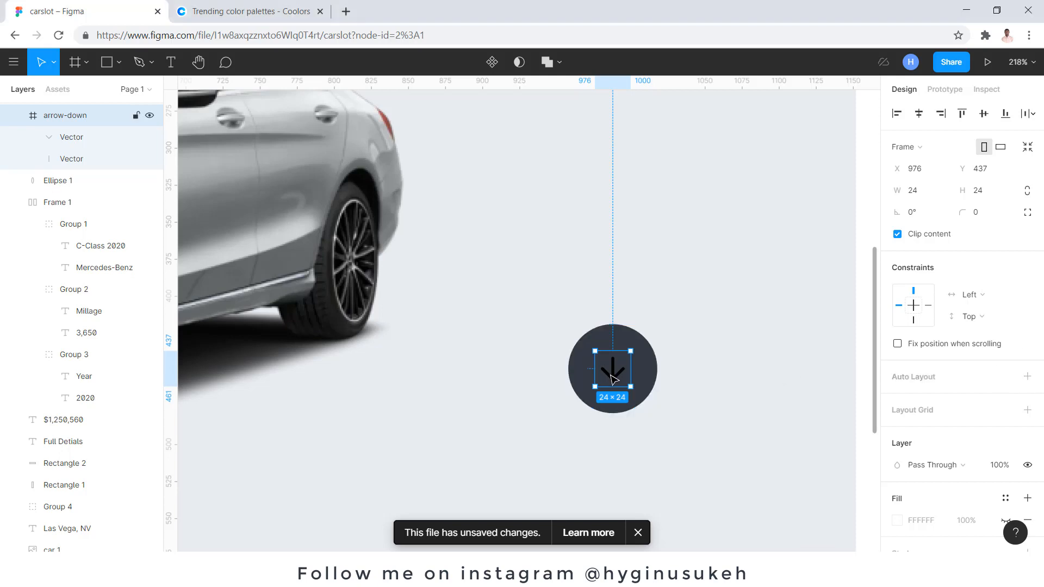
# Step: Set the stroke colour of both vectors in the arrow-down icon to F8F9FA
pyautogui.scroll(-3, 931, 503)
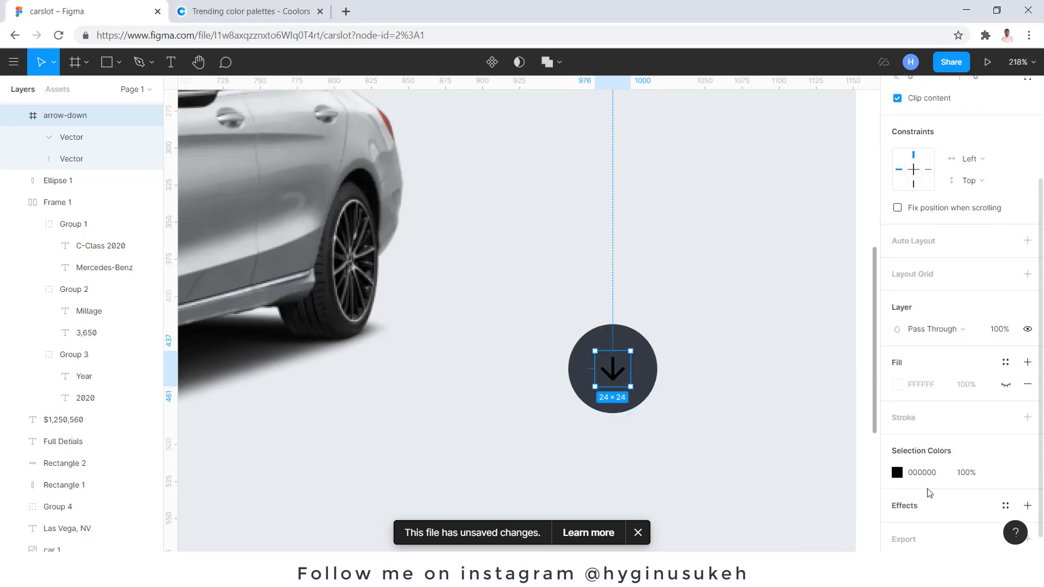
pyautogui.click(926, 386)
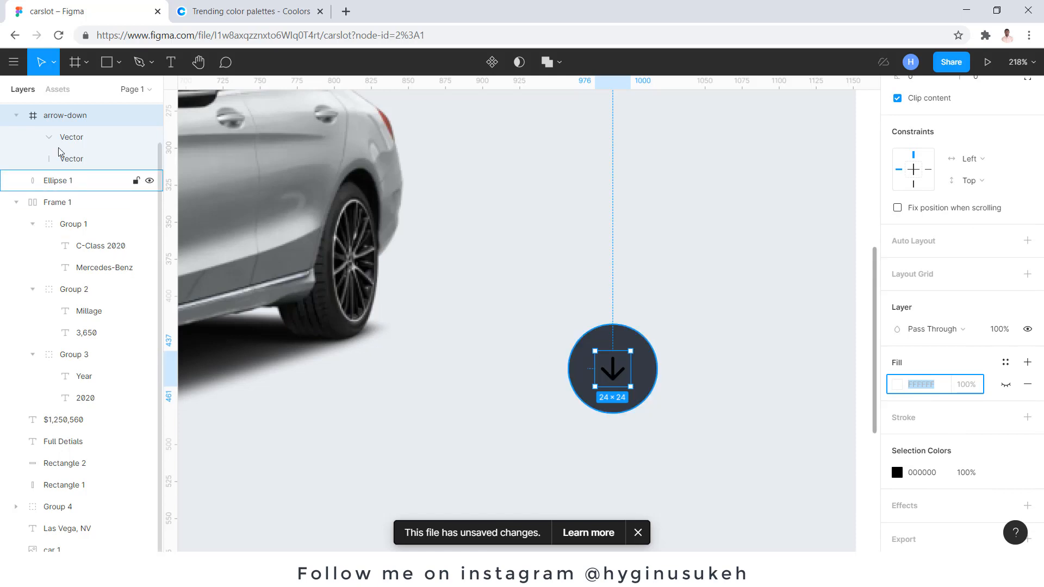
pyautogui.click(71, 137)
pyautogui.keyDown('shift'); pyautogui.click(71, 158); pyautogui.keyUp('shift')
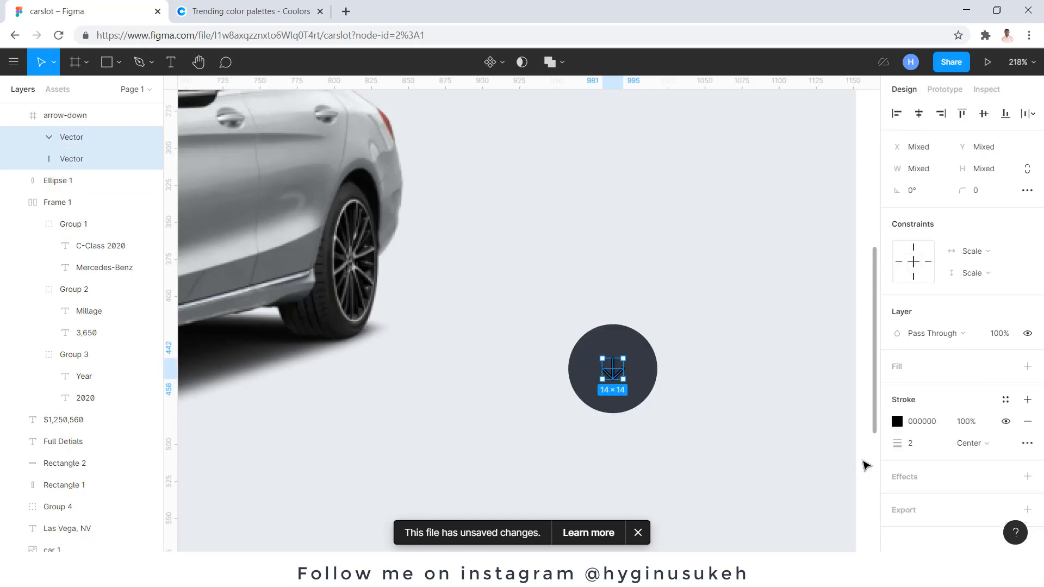
pyautogui.click(926, 424)
pyautogui.moveTo(943, 427); pyautogui.dragTo(897, 421)
pyautogui.press('Return')
# Step: Try to lengthen the arrow-down icon's vertical line by moving its upper point
pyautogui.click(68, 158)
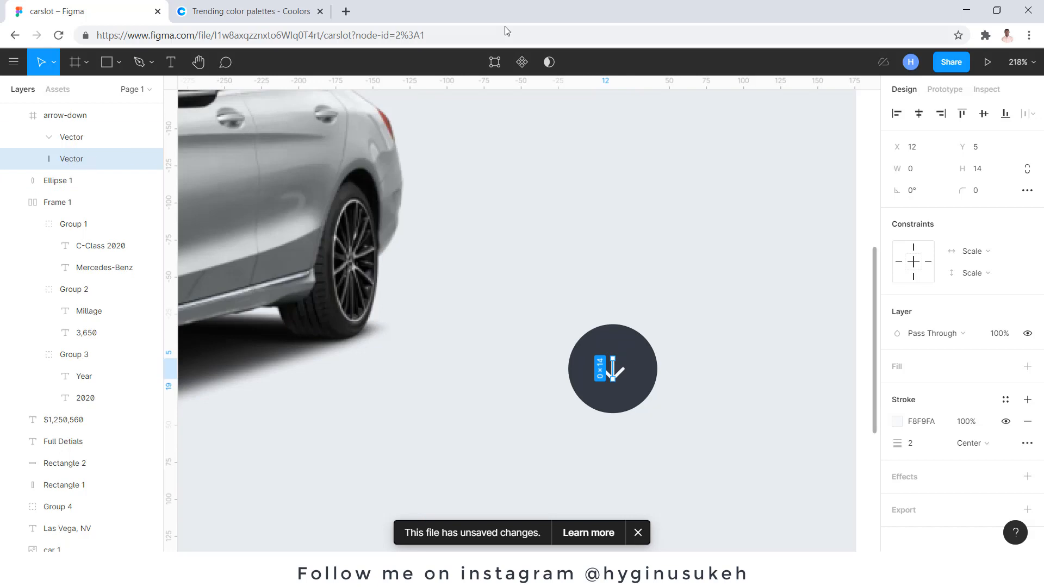
pyautogui.click(495, 62)
pyautogui.scroll(5, 621, 361)
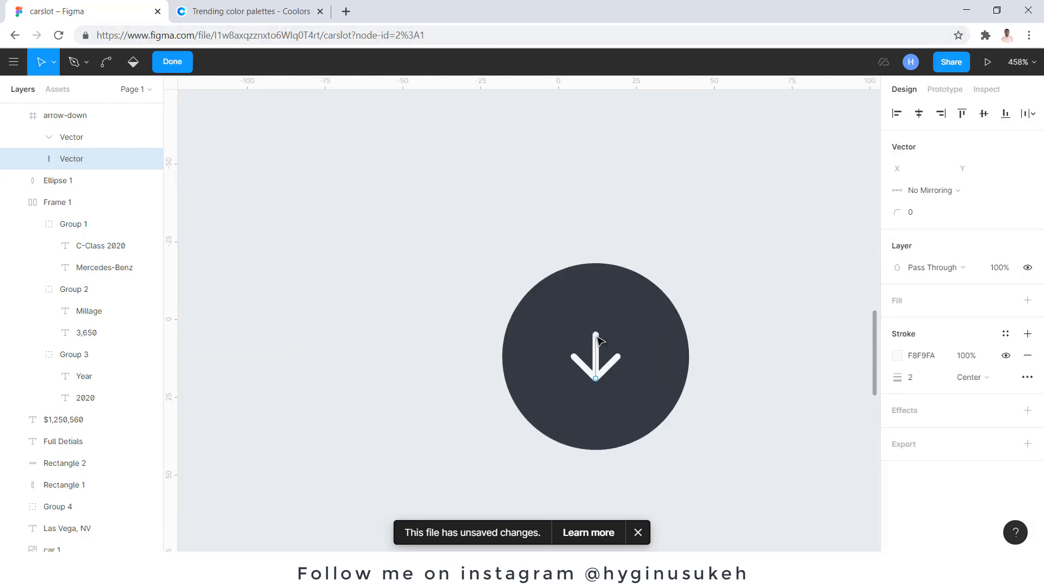
pyautogui.moveTo(596, 318); pyautogui.dragTo(597, 298)
pyautogui.moveTo(596, 298); pyautogui.dragTo(595, 333)
pyautogui.click(172, 61)
pyautogui.scroll(-5, 435, 356)
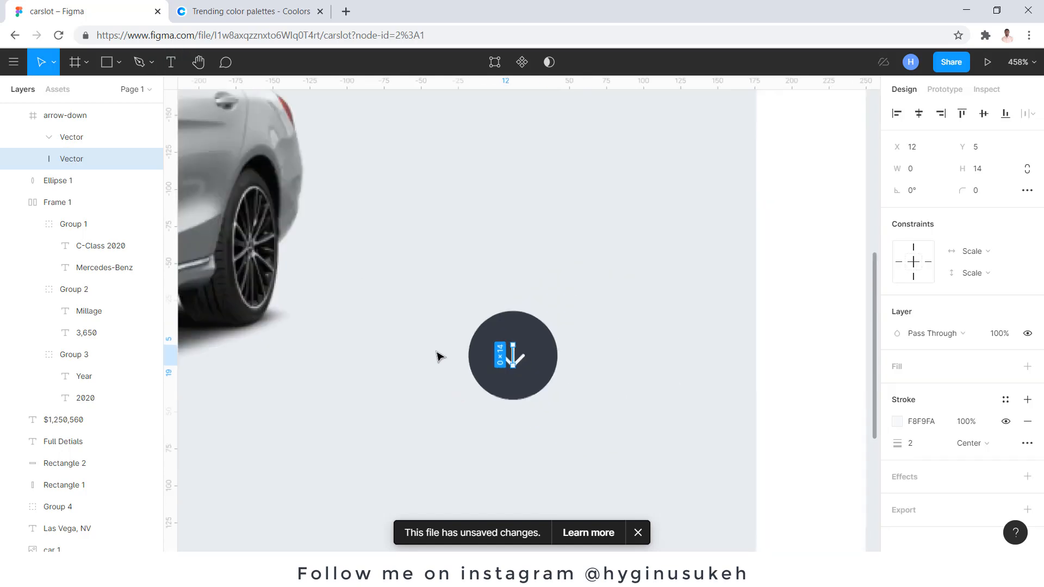
# Step: Shrink the dark circle to 46 × 46 and centre the arrow-down icon in it horizontally and vertically
pyautogui.click(540, 388)
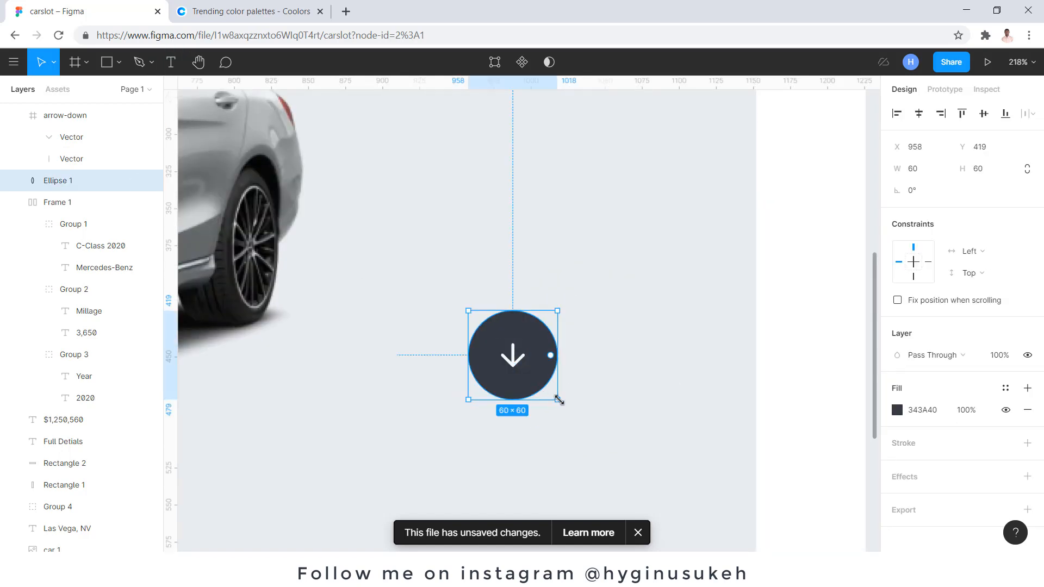
pyautogui.moveTo(558, 400); pyautogui.dragTo(536, 379)
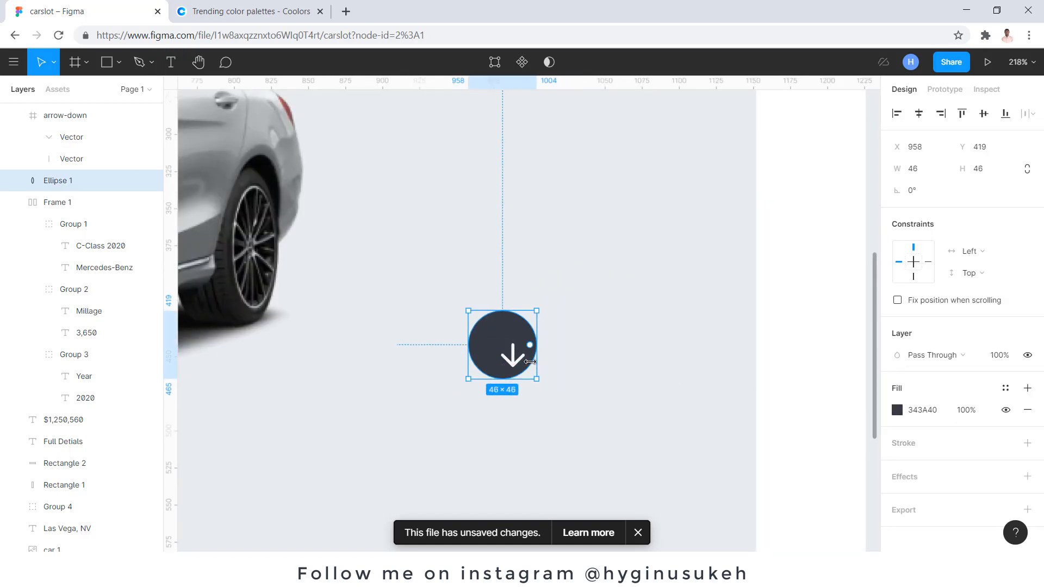
pyautogui.click(513, 352)
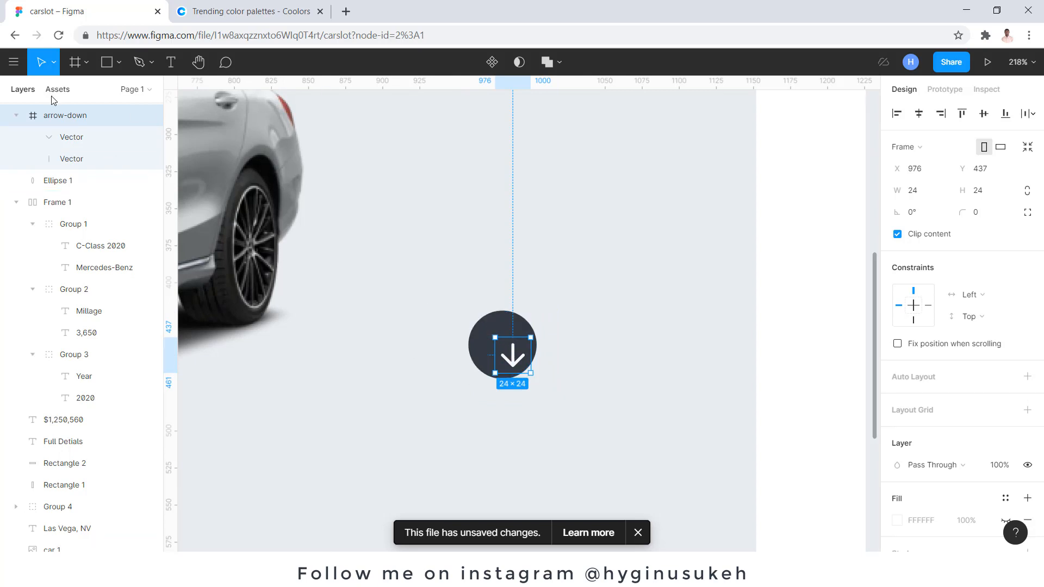
pyautogui.scroll(2, 65, 126)
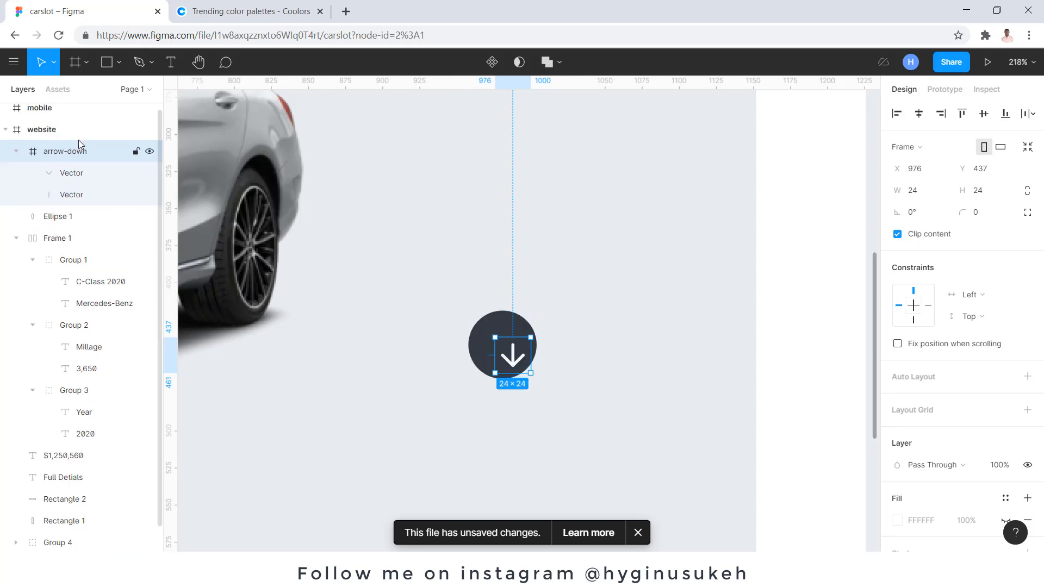
pyautogui.keyDown('shift'); pyautogui.click(506, 325); pyautogui.keyUp('shift')
pyautogui.click(919, 113)
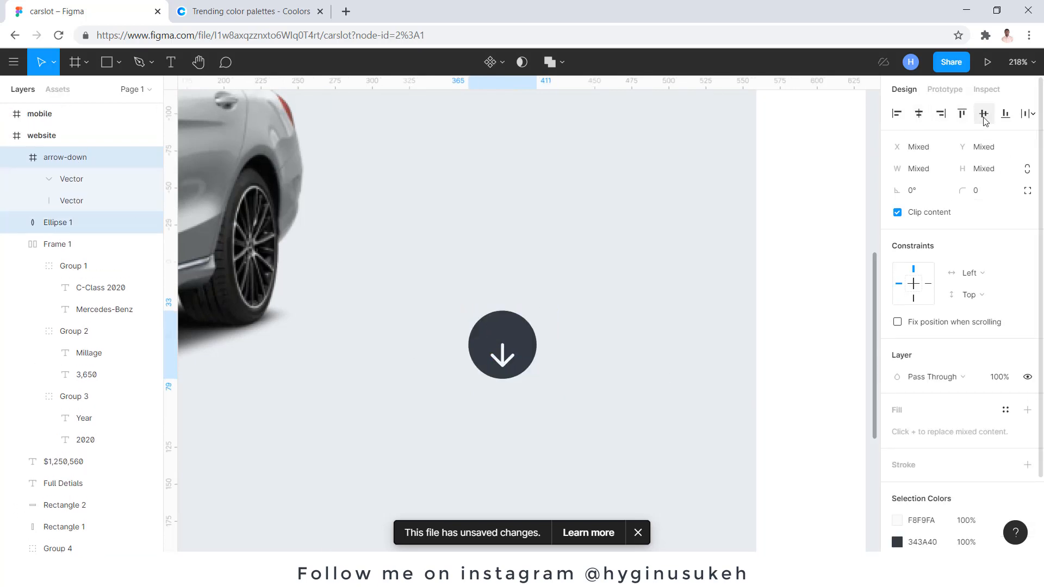
pyautogui.click(984, 115)
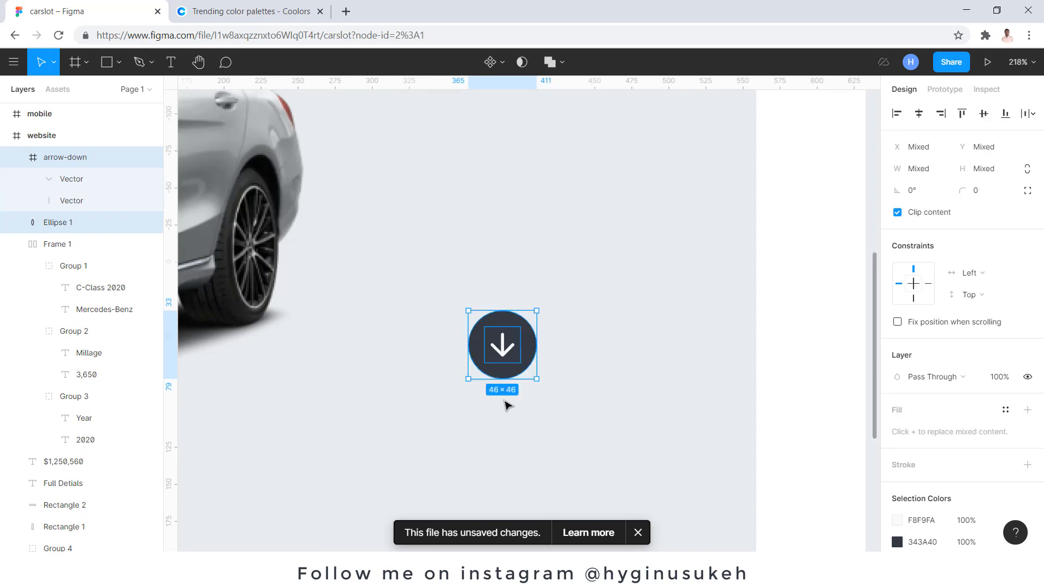
# Step: Group the circle with the arrow-down icon and rename the group "btn down"
pyautogui.hotkey('ctrl', 'g')
pyautogui.doubleClick(57, 157)
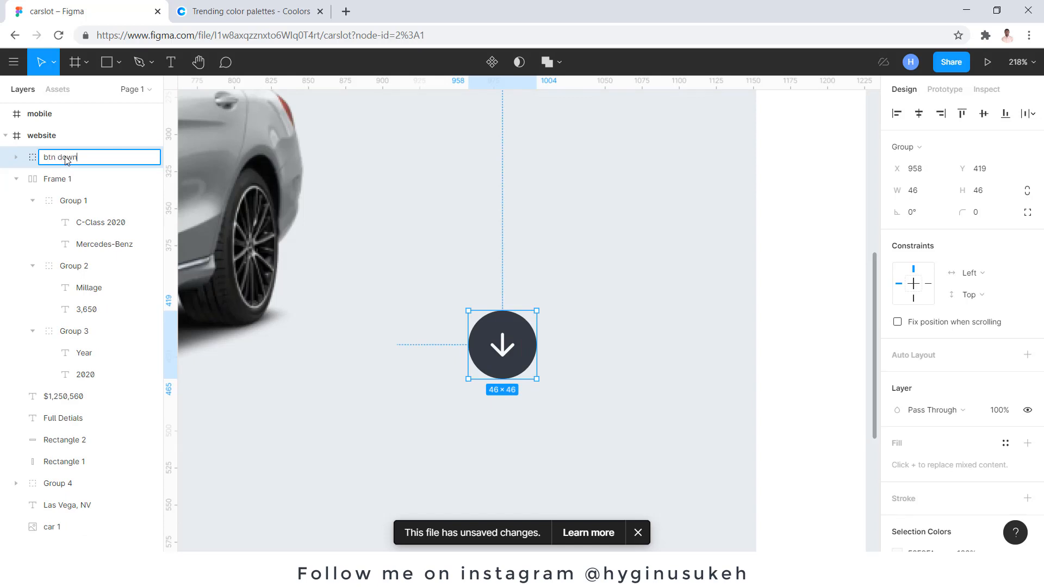
pyautogui.press('Return')
# Step: Show the website frame's 12-column layout grid and move the btn down group to the centre of the last column
pyautogui.scroll(-5, 517, 337)
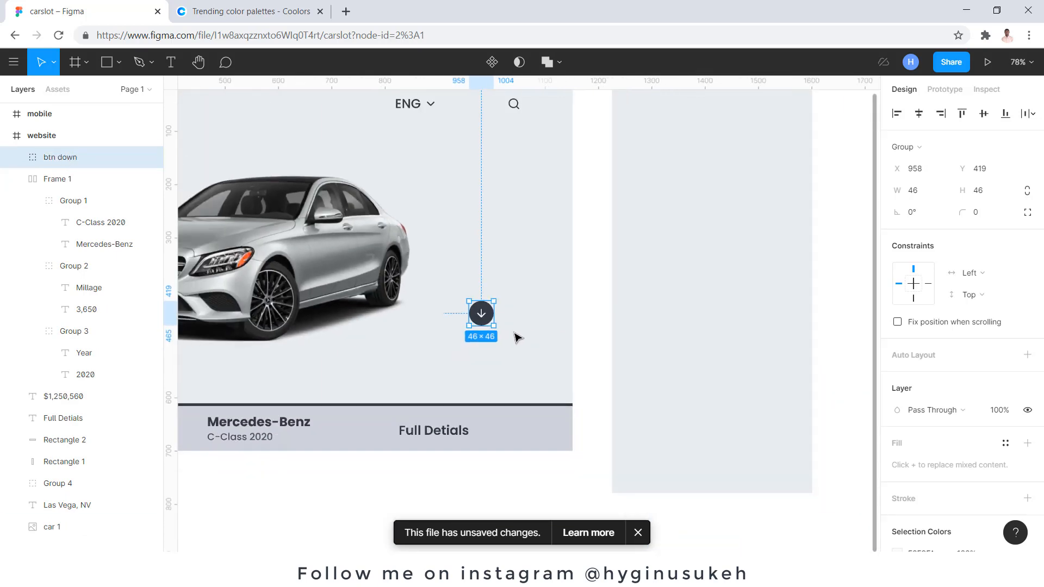
pyautogui.hscroll(-5, 516, 337)
pyautogui.scroll(-2, 639, 393)
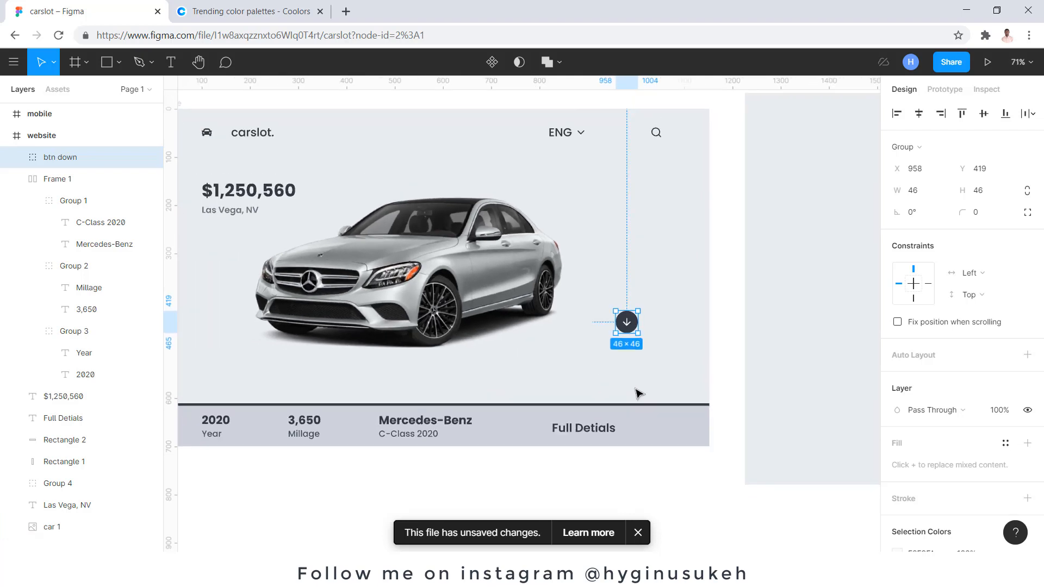
pyautogui.scroll(-1, 639, 393)
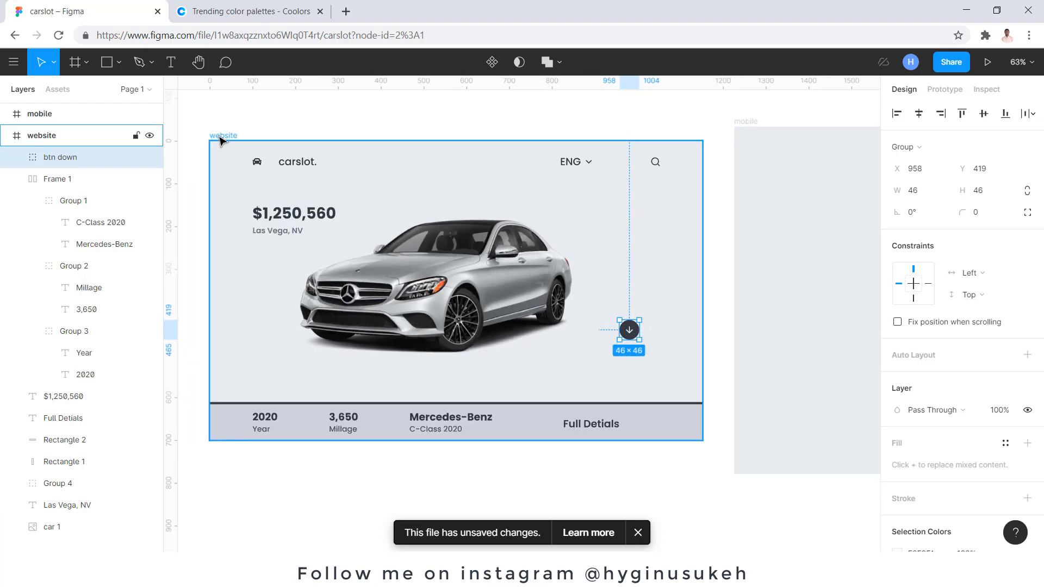
pyautogui.click(661, 353)
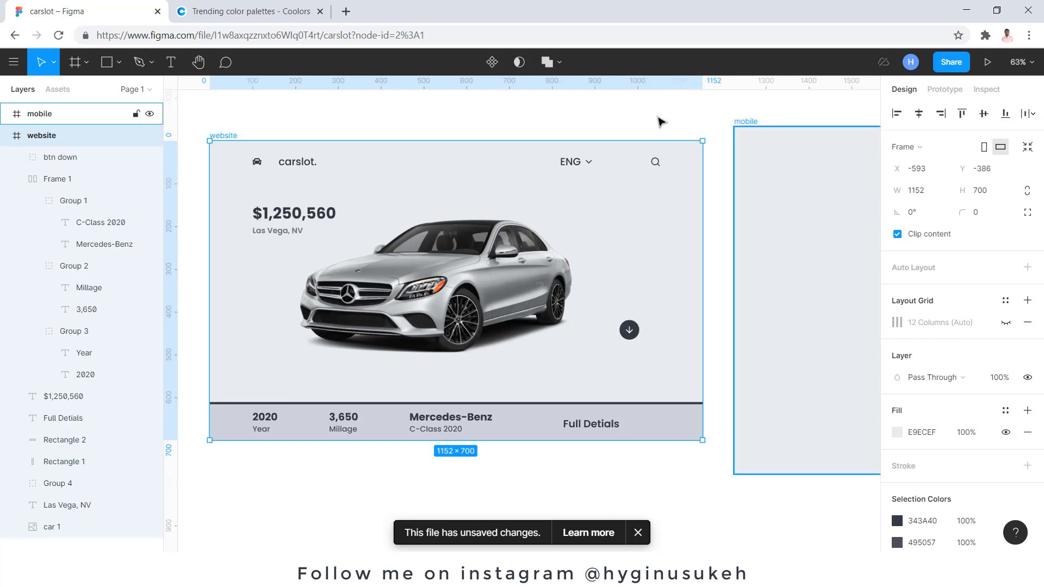
pyautogui.click(1005, 322)
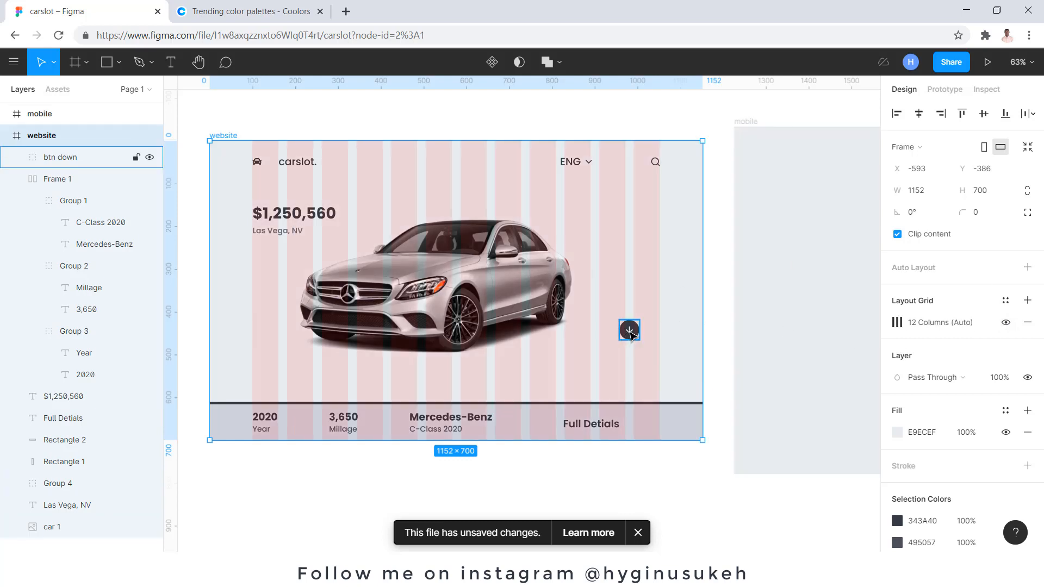
pyautogui.moveTo(629, 331); pyautogui.dragTo(659, 334)
pyautogui.click(641, 329)
# Step: Centre the search icon in the last grid column above the btn down group and hide the website frame's layout grid
pyautogui.doubleClick(669, 163)
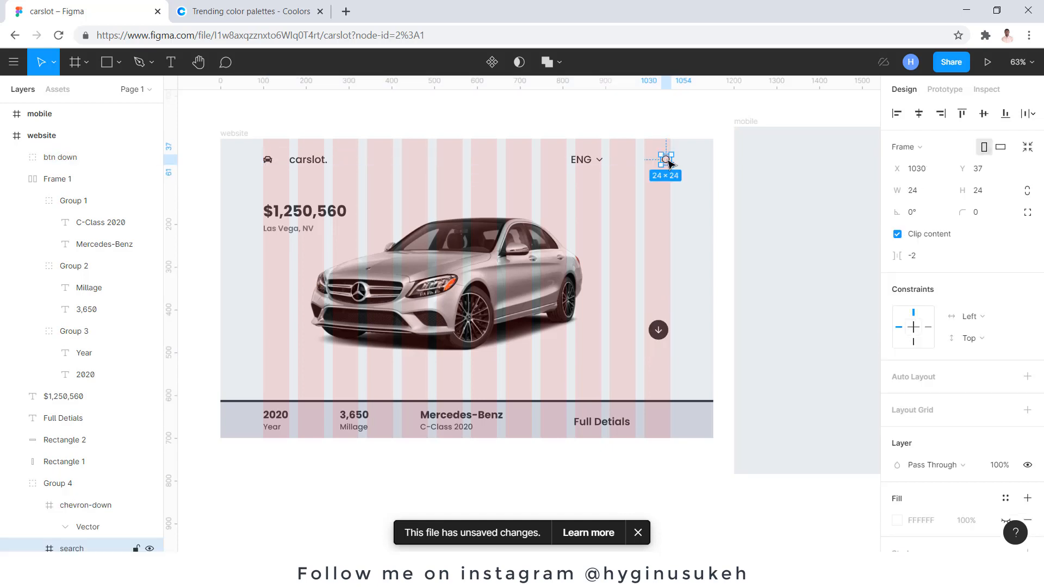
pyautogui.moveTo(667, 163); pyautogui.dragTo(658, 163)
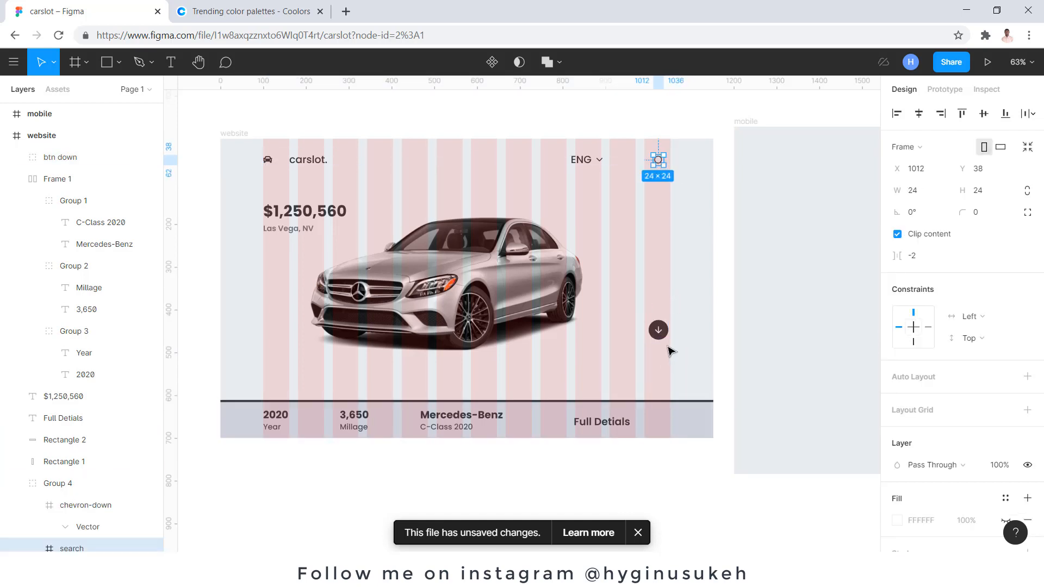
pyautogui.keyDown('shift'); pyautogui.click(659, 330); pyautogui.keyUp('shift')
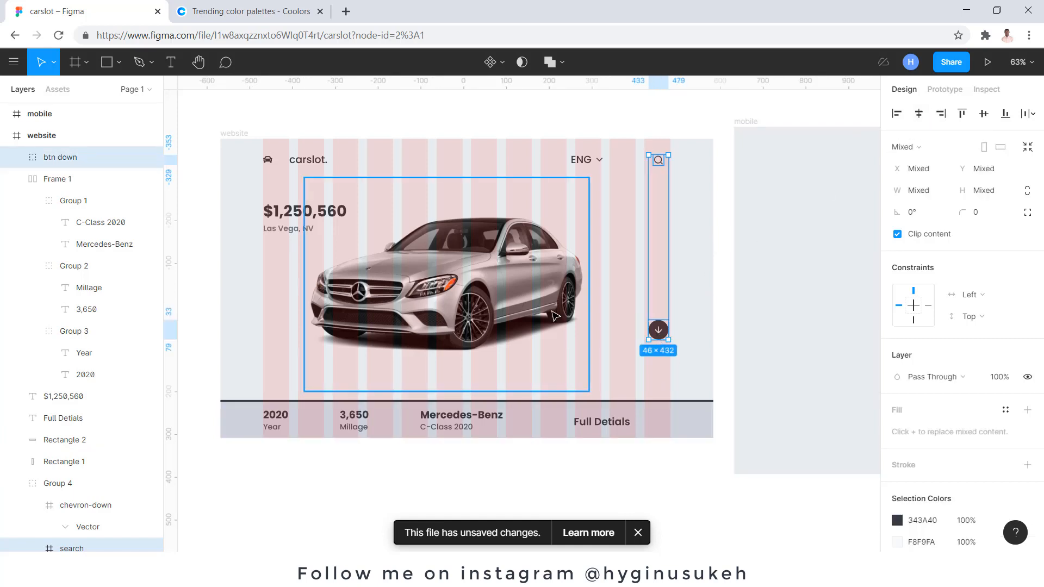
pyautogui.keyDown('ctrl'); pyautogui.scroll(-1, 585, 359); pyautogui.keyUp('ctrl')
pyautogui.click(624, 454)
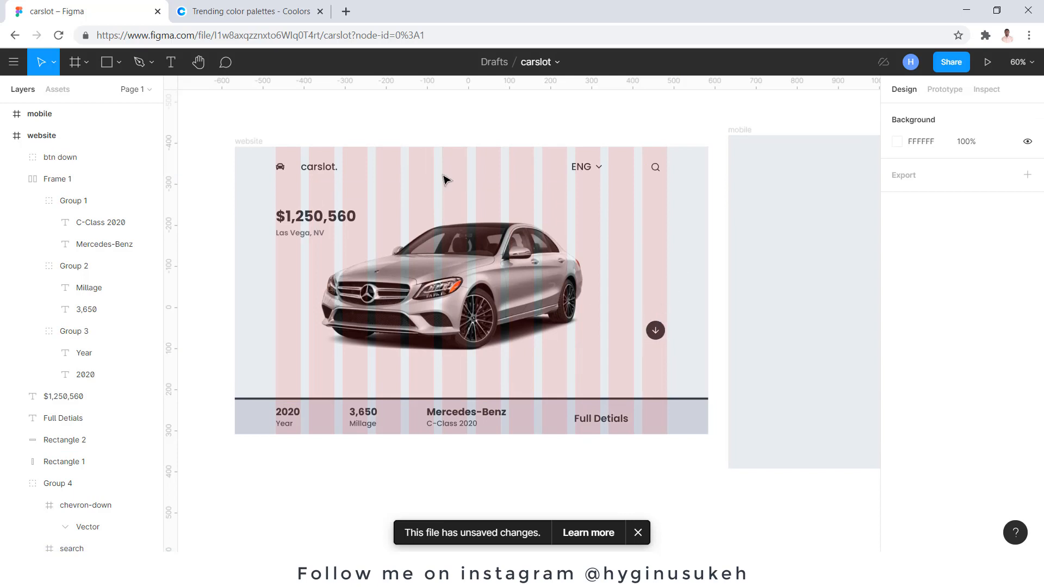
pyautogui.click(252, 142)
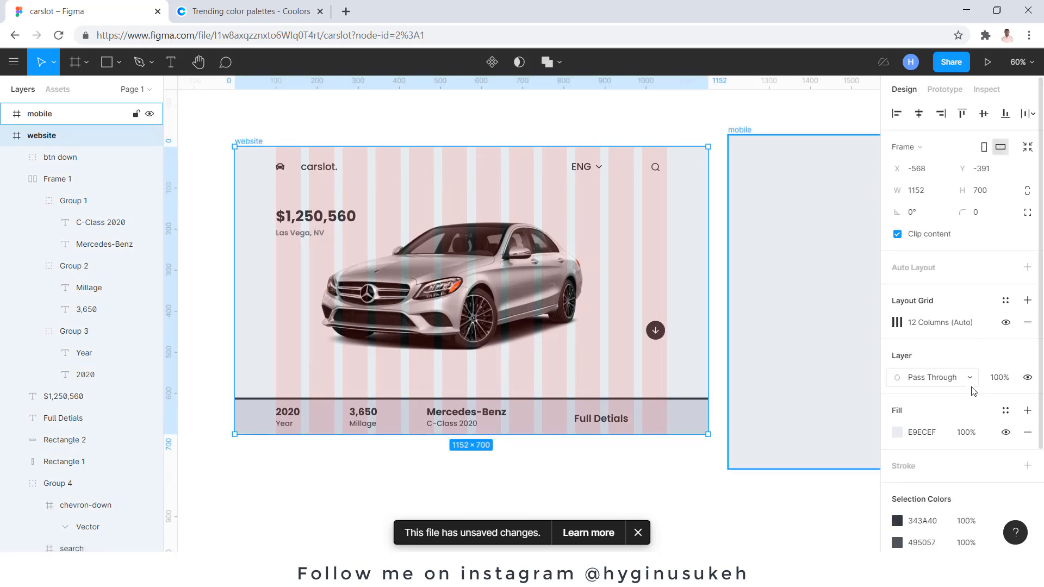
pyautogui.click(1005, 323)
# Step: Insert the arrow-up icon from the Feather Icons plugin into the website frame and place it above the btn down group at about X 1009, Y 233
pyautogui.rightClick(630, 151)
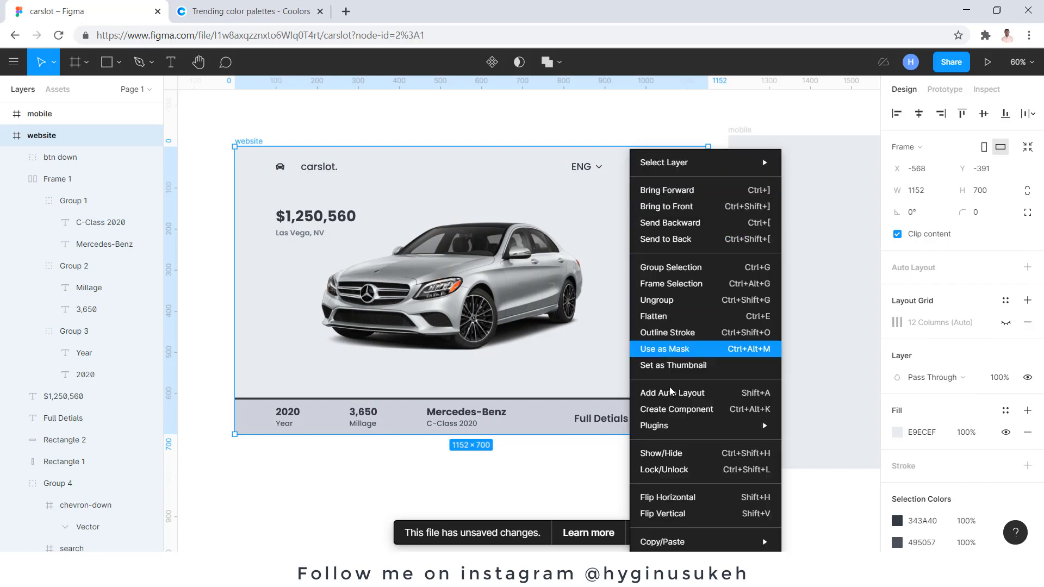
pyautogui.moveTo(688, 429)
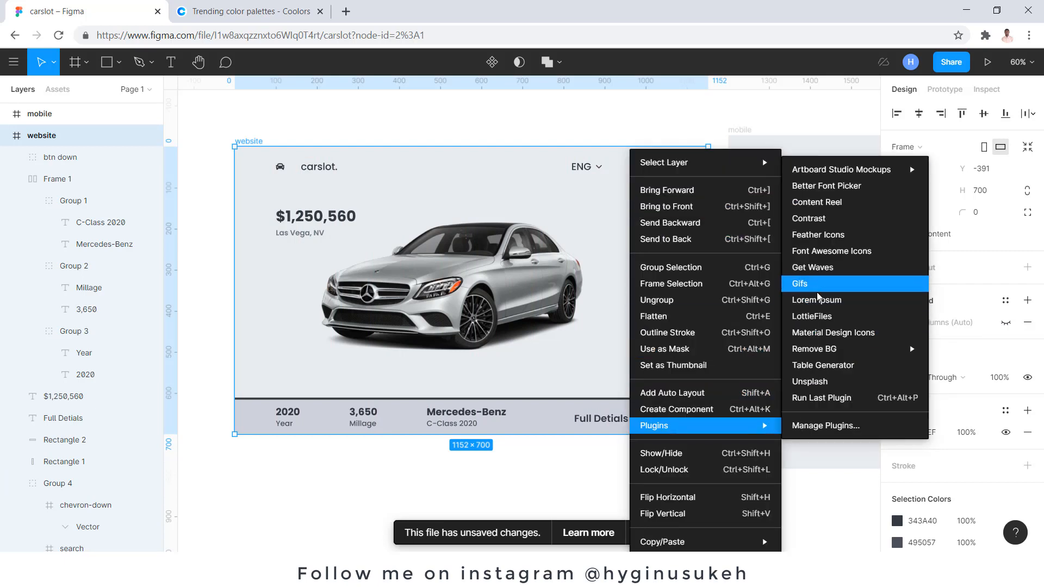
pyautogui.click(829, 239)
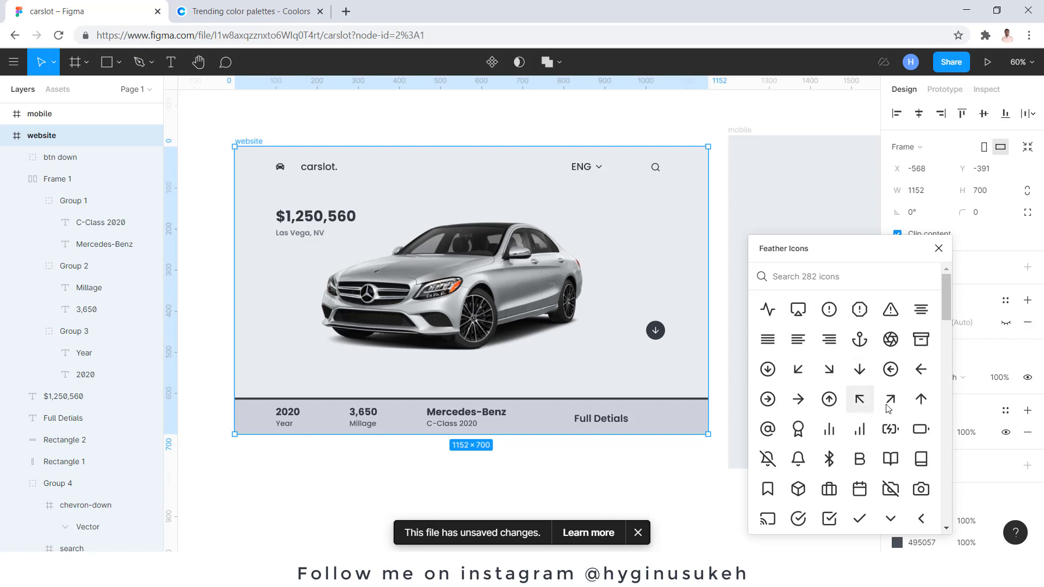
pyautogui.click(919, 400)
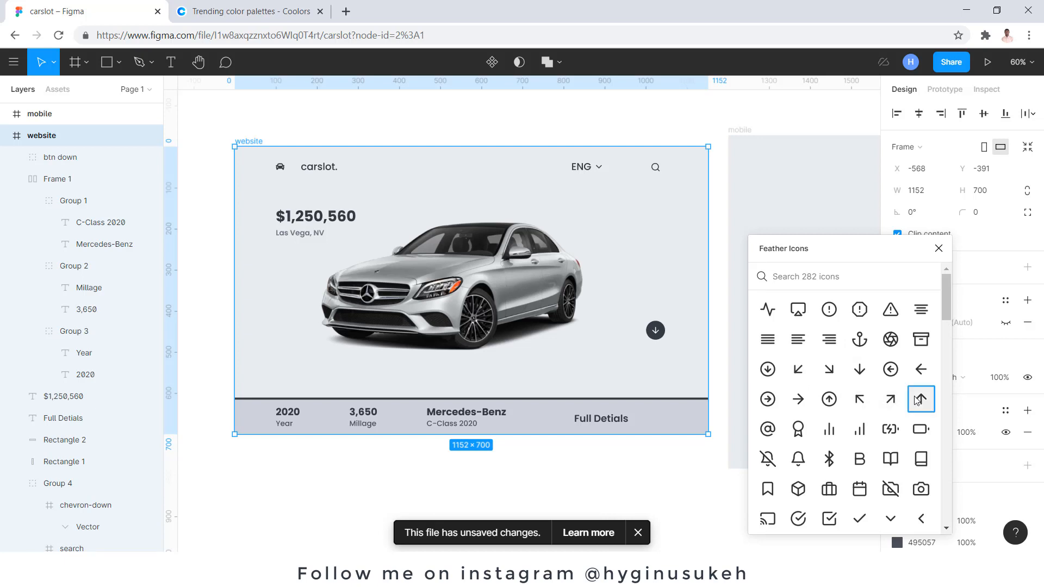
pyautogui.moveTo(100, 129); pyautogui.dragTo(62, 201)
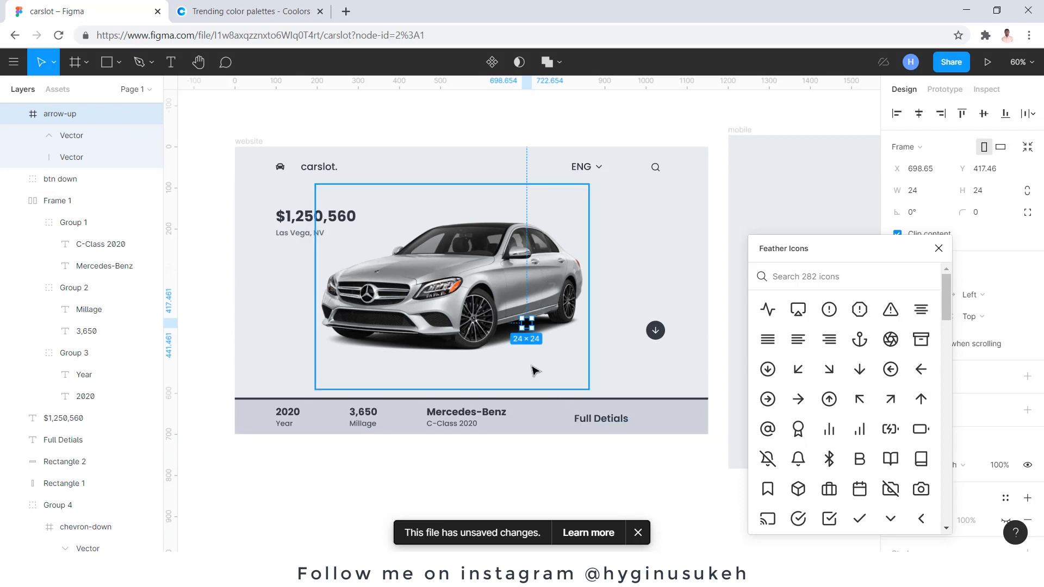
pyautogui.moveTo(528, 327); pyautogui.dragTo(655, 251)
pyautogui.click(656, 332)
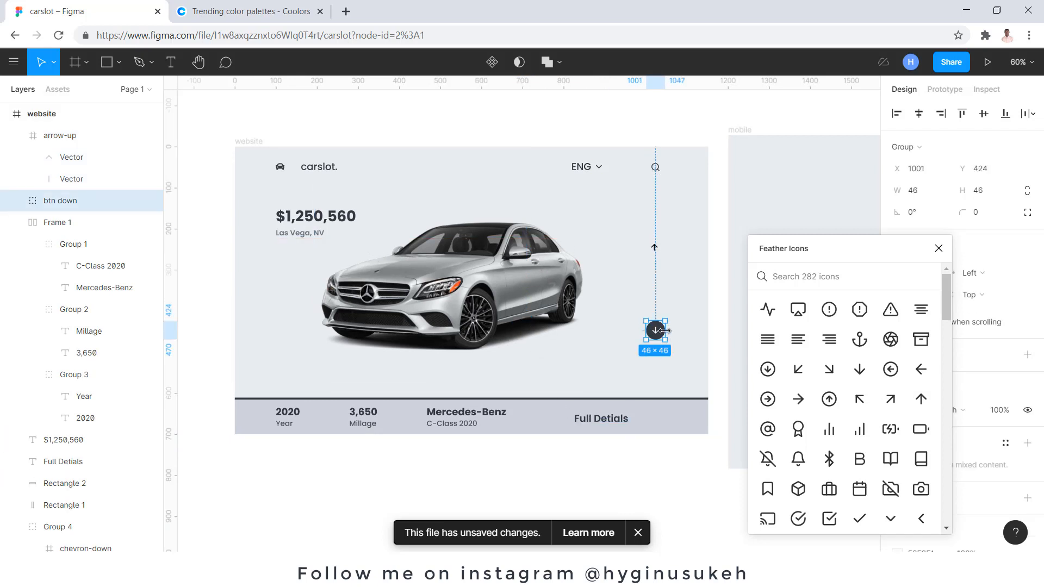
pyautogui.click(939, 248)
# Step: Set the arrow-up icon's colour to 343A40, matching the circle of the btn down group
pyautogui.scroll(-3, 951, 326)
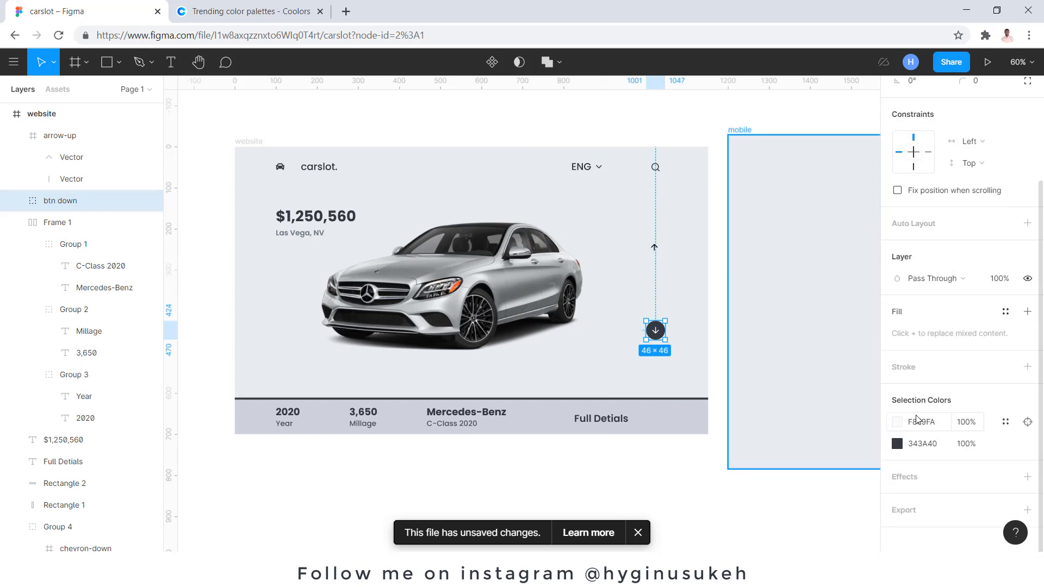
pyautogui.click(911, 444)
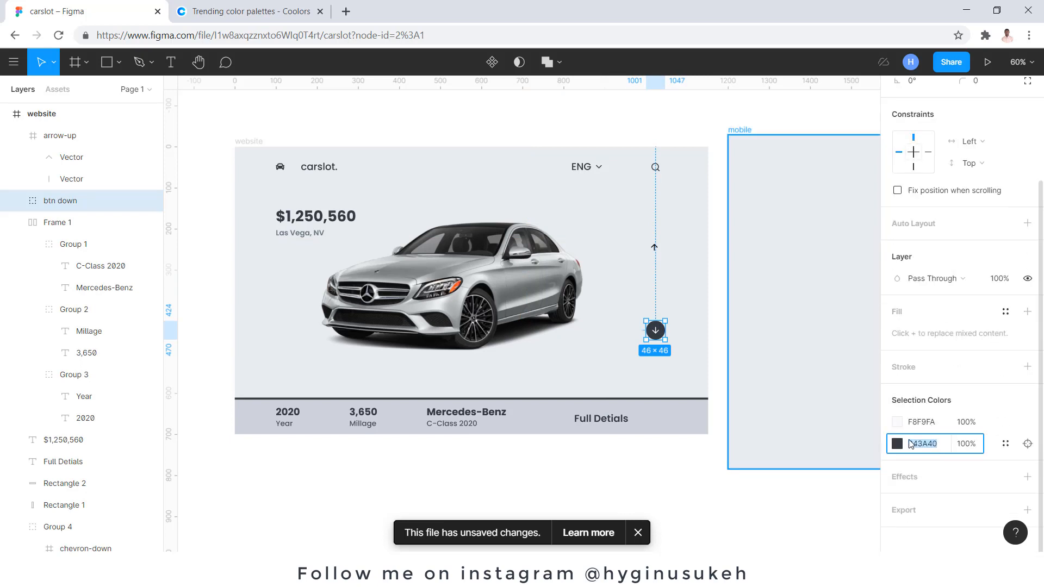
pyautogui.click(654, 248)
pyautogui.click(937, 477)
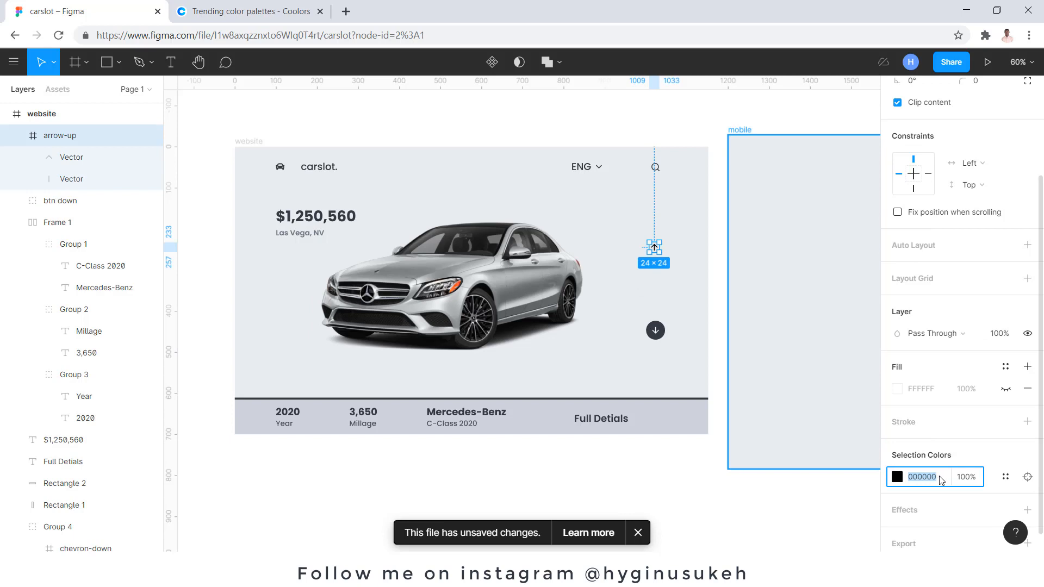
pyautogui.write('343A40')
pyautogui.press('Return')
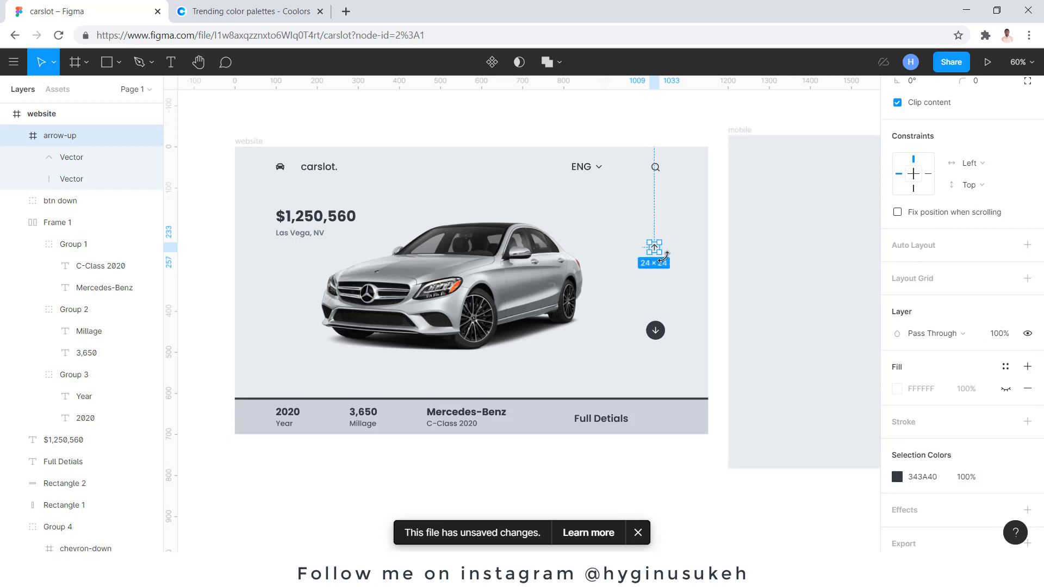
pyautogui.keyDown('ctrl'); pyautogui.scroll(5, 658, 251); pyautogui.keyUp('ctrl')
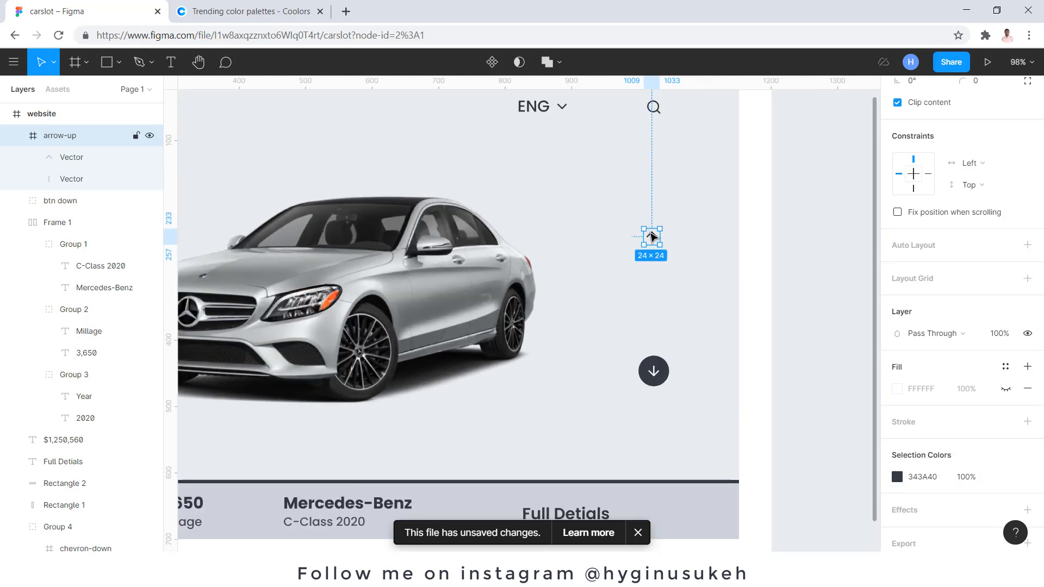
pyautogui.keyDown('ctrl'); pyautogui.scroll(-5, 652, 238); pyautogui.keyUp('ctrl')
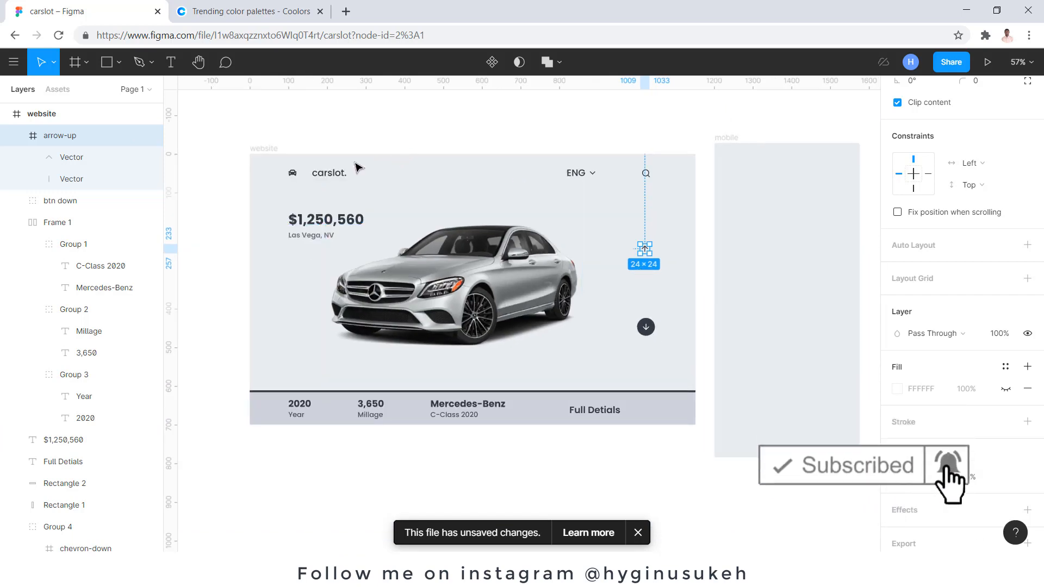
# Step: Duplicate the Full Detials text, change the copy to "01" and place it between the two arrows at about X 1009, Y 332
pyautogui.click(603, 416)
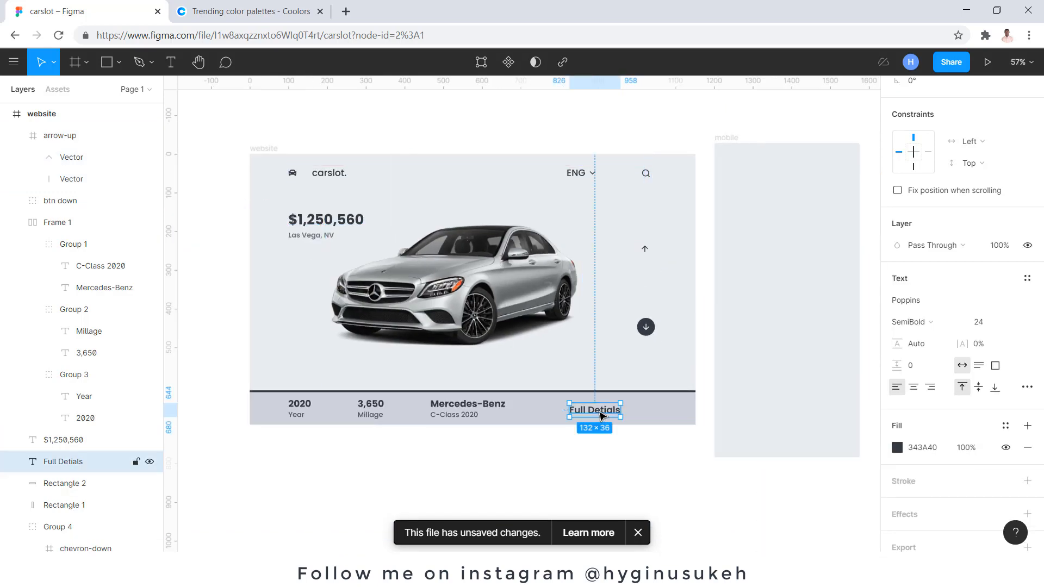
pyautogui.keyDown('alt'); pyautogui.moveTo(599, 415); pyautogui.dragTo(658, 291); pyautogui.keyUp('alt')
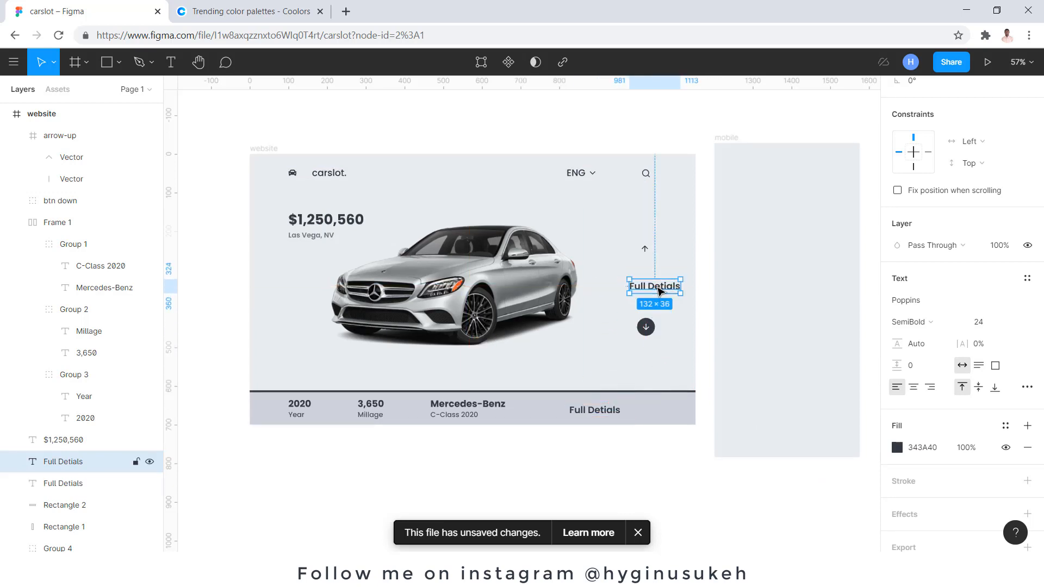
pyautogui.write('01')
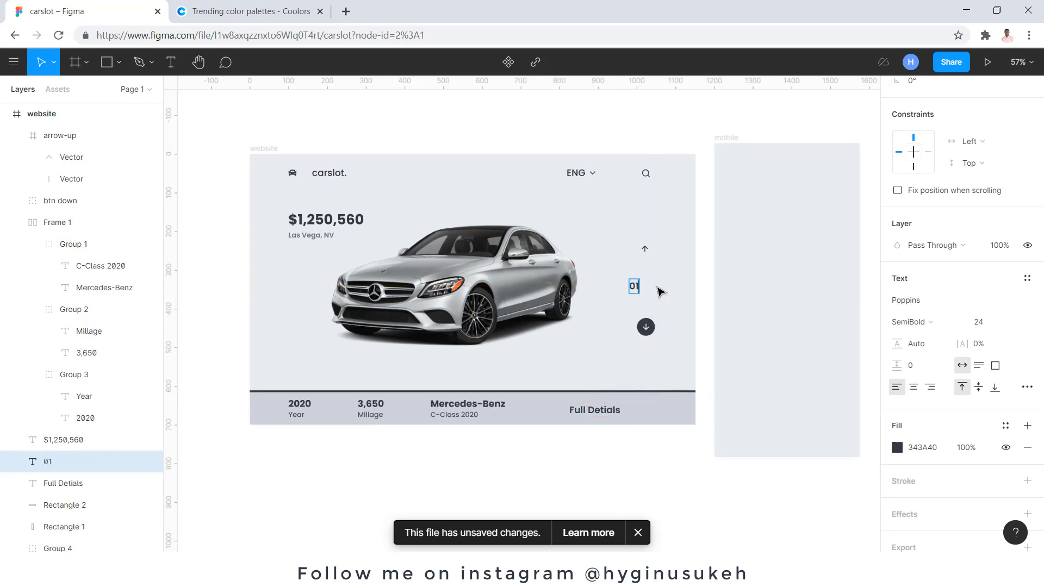
pyautogui.click(700, 309)
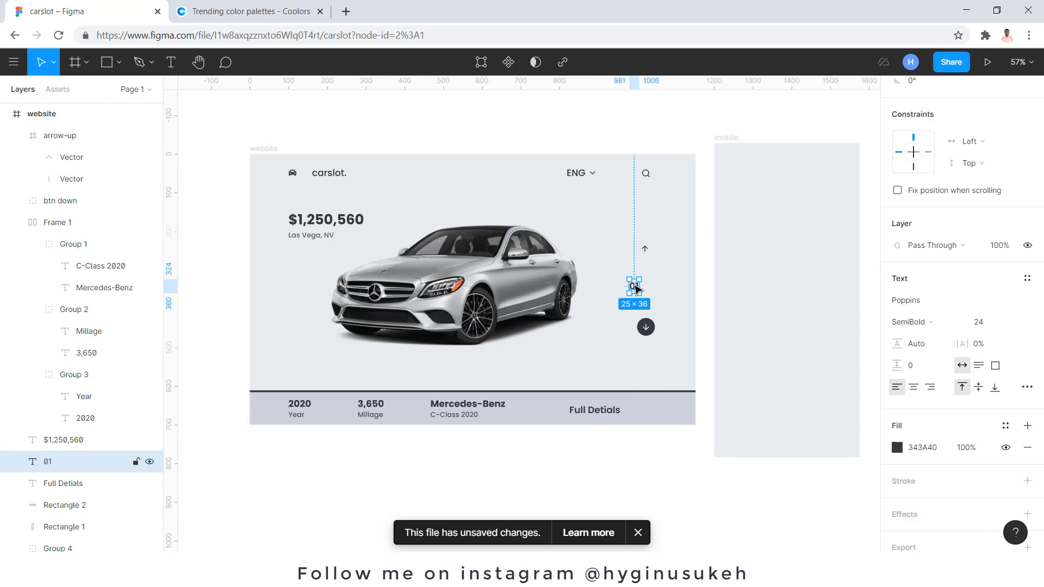
pyautogui.moveTo(635, 286); pyautogui.dragTo(646, 290)
# Step: Try the Bold weight on the 01 text and set it back to SemiBold
pyautogui.click(910, 322)
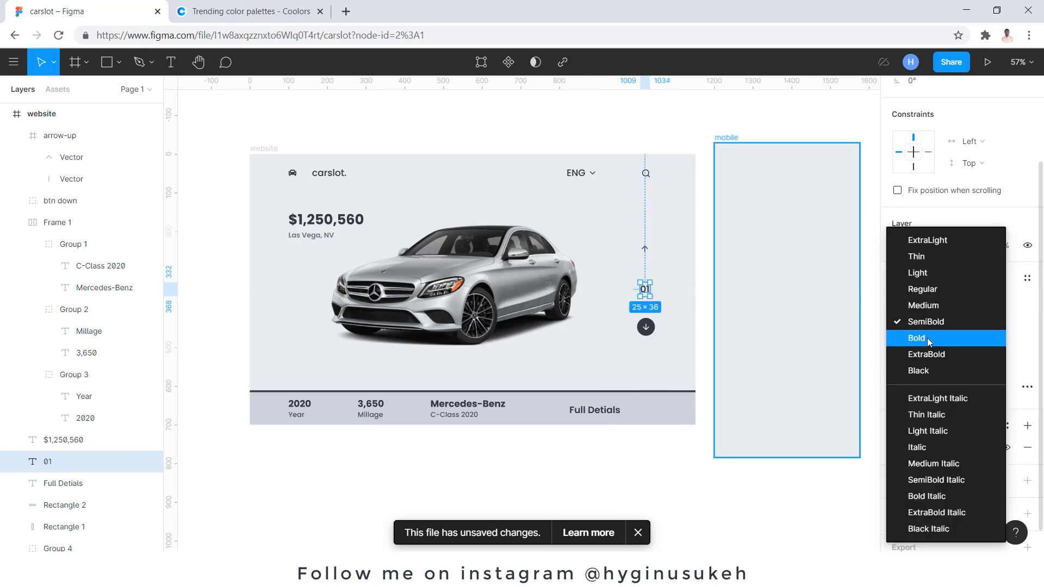
pyautogui.click(924, 338)
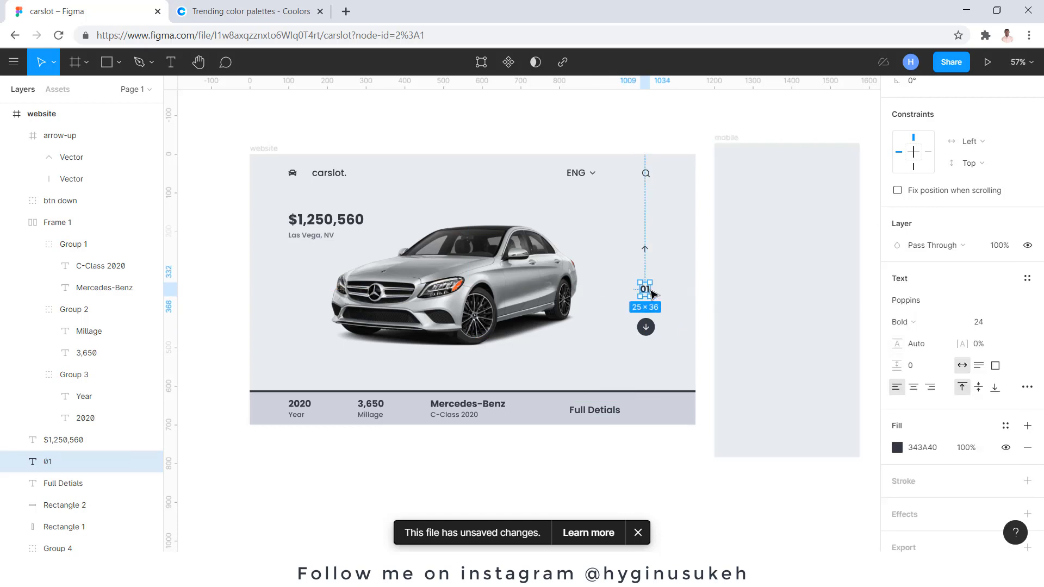
pyautogui.moveTo(650, 291); pyautogui.dragTo(645, 290)
pyautogui.click(911, 322)
pyautogui.click(921, 306)
# Step: Combine the arrow-up icon, the 01 text and the btn down group into one vertical auto layout frame
pyautogui.scroll(1, 632, 299)
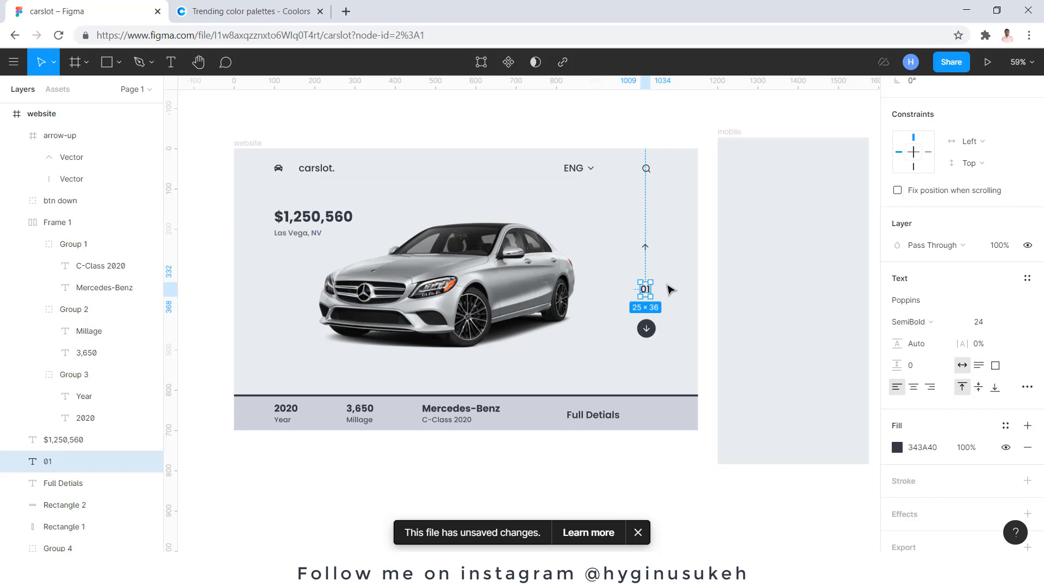
pyautogui.scroll(3, 670, 290)
pyautogui.keyDown('shift'); pyautogui.click(640, 232); pyautogui.keyUp('shift')
pyautogui.keyDown('shift'); pyautogui.click(641, 347); pyautogui.keyUp('shift')
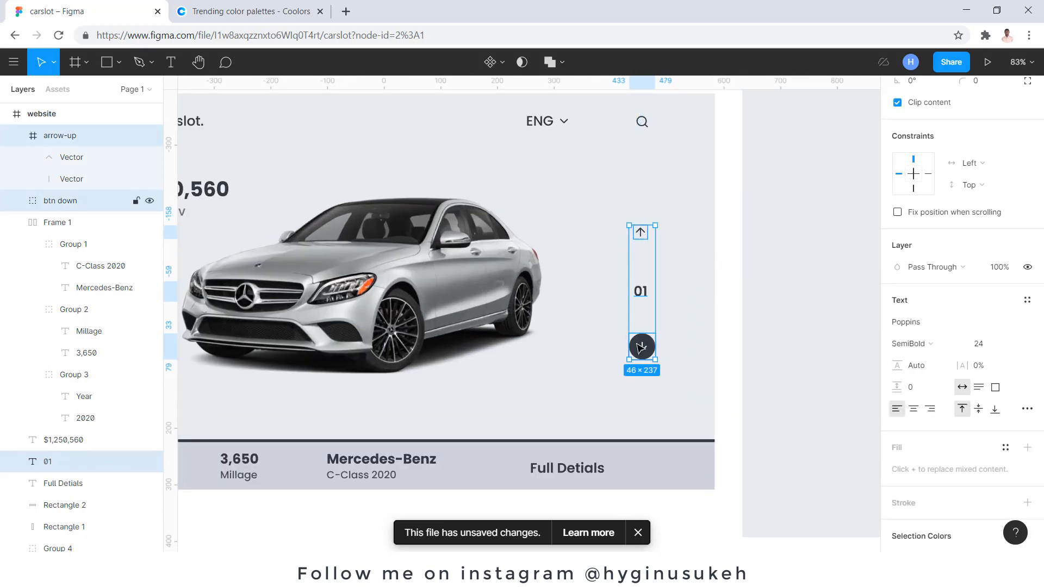
pyautogui.hotkey('shift', 'a')
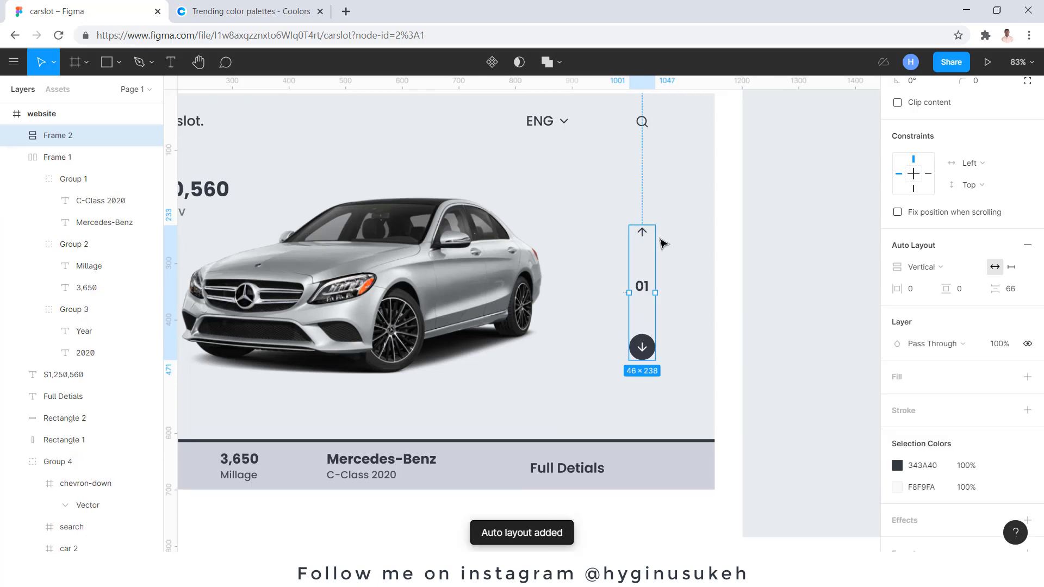
# Step: Check the alignment of the search icon with the arrow navigation frame below it
pyautogui.click(642, 122)
pyautogui.click(642, 121)
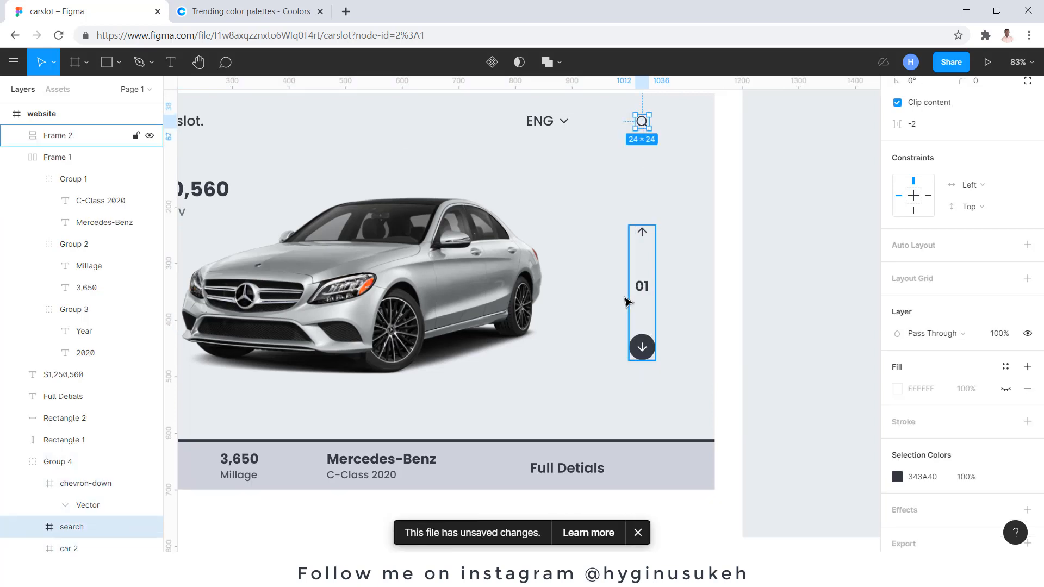
pyautogui.keyDown('shift'); pyautogui.click(640, 276); pyautogui.keyUp('shift')
pyautogui.scroll(3, 951, 176)
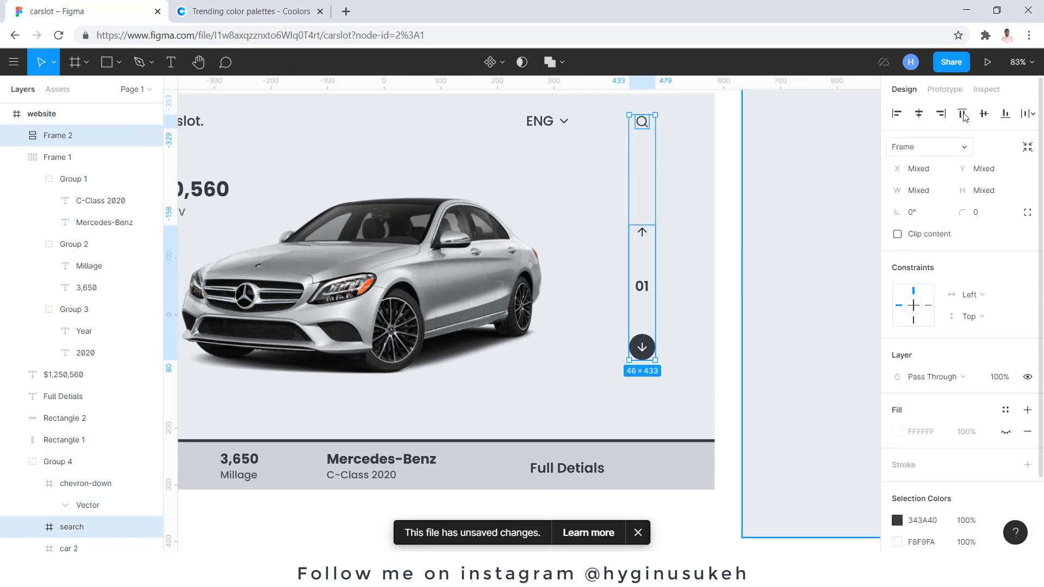
pyautogui.scroll(-5, 674, 263)
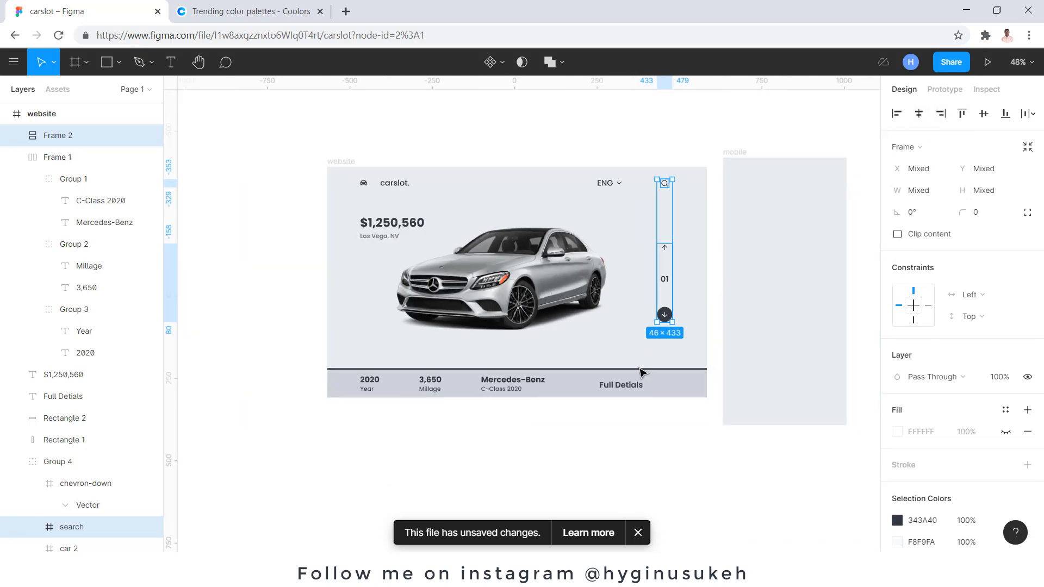
pyautogui.click(659, 444)
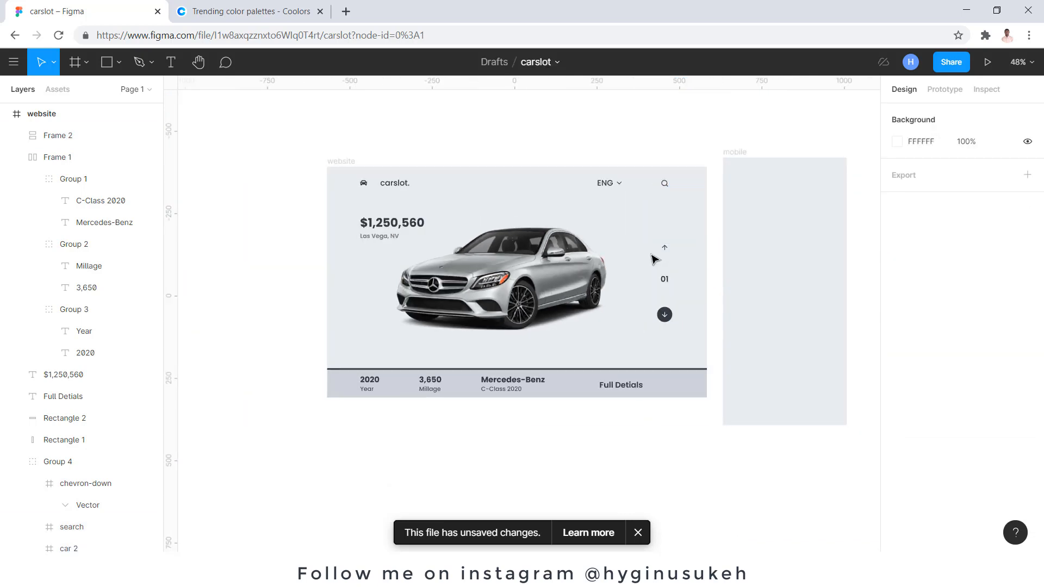
# Step: Shrink the car image proportionally to about 628 × 471 and move it to about X 218, Y 112
pyautogui.click(405, 326)
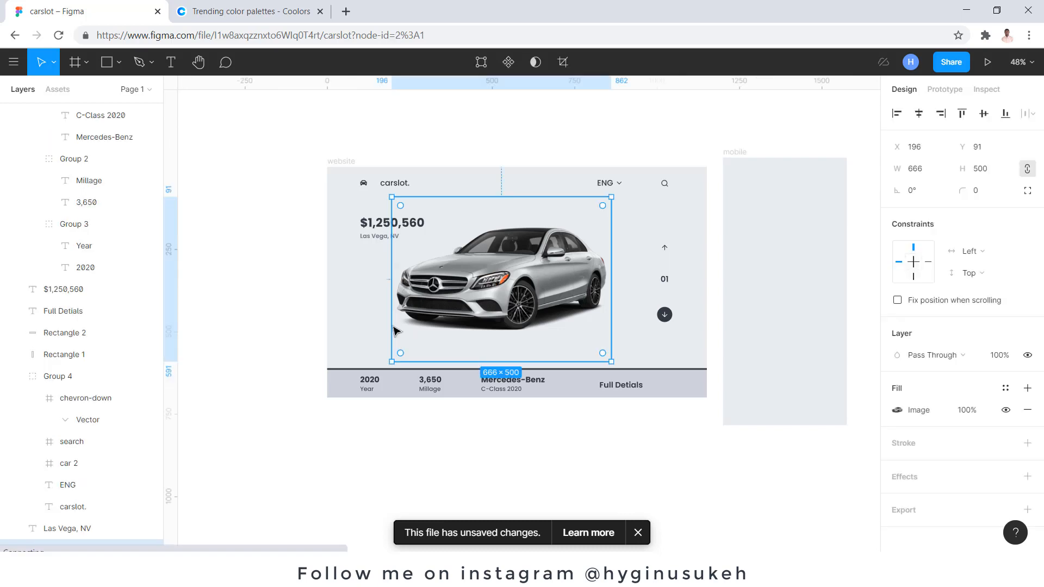
pyautogui.moveTo(399, 355); pyautogui.dragTo(411, 347)
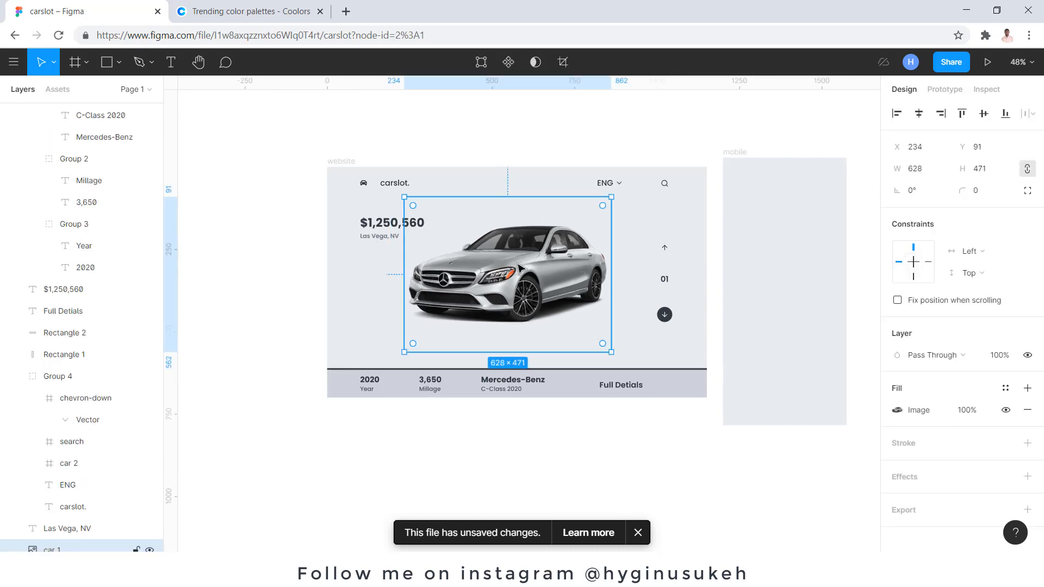
pyautogui.moveTo(520, 267); pyautogui.dragTo(514, 271)
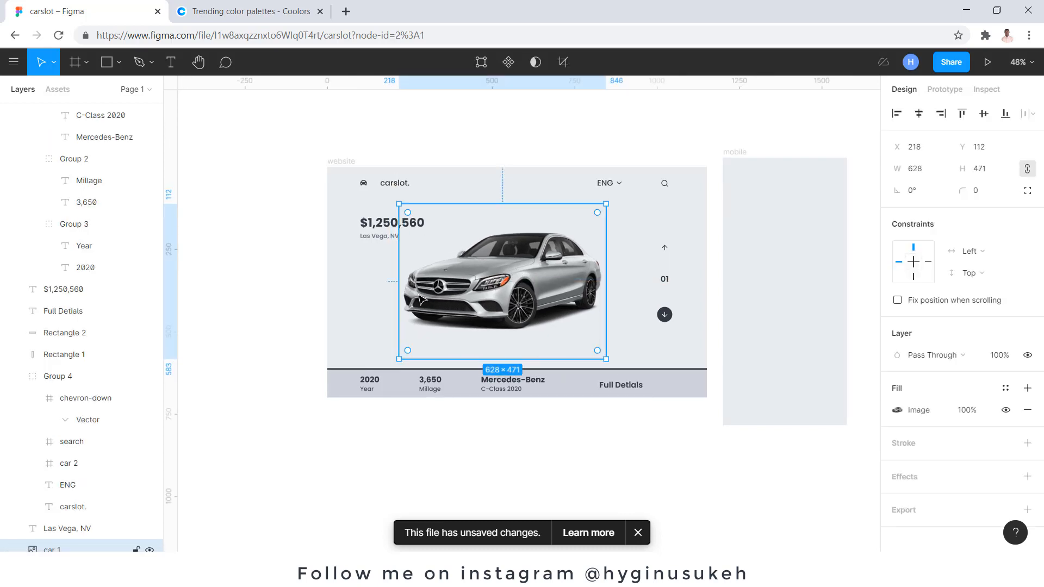
# Step: Insert the arrow-right icon from the Feather Icons plugin into the website frame, just after the Full Detials text at about X 977, Y 646
pyautogui.scroll(2, 423, 294)
pyautogui.click(678, 408)
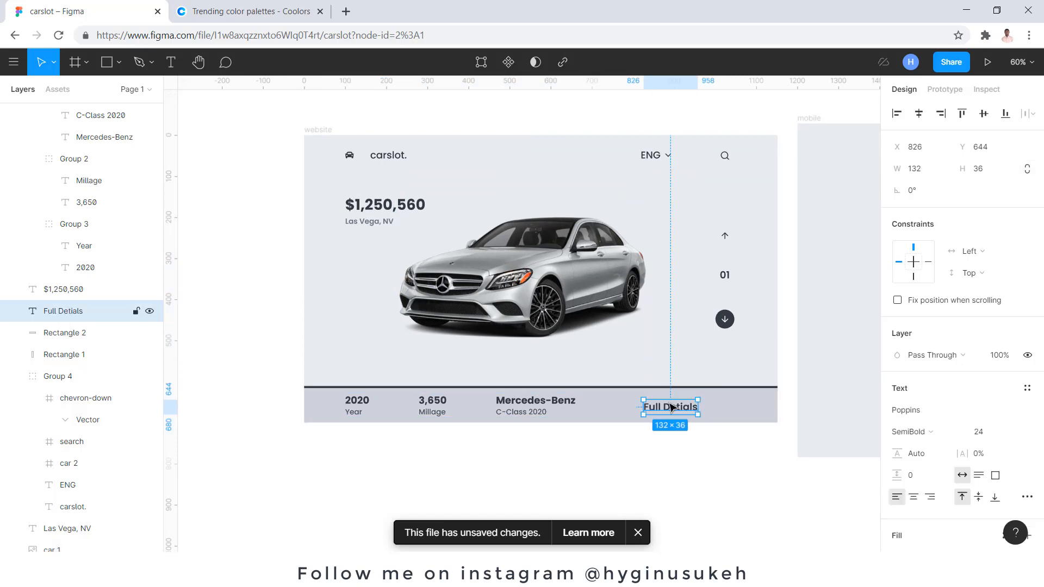
pyautogui.rightClick(713, 410)
pyautogui.moveTo(783, 427)
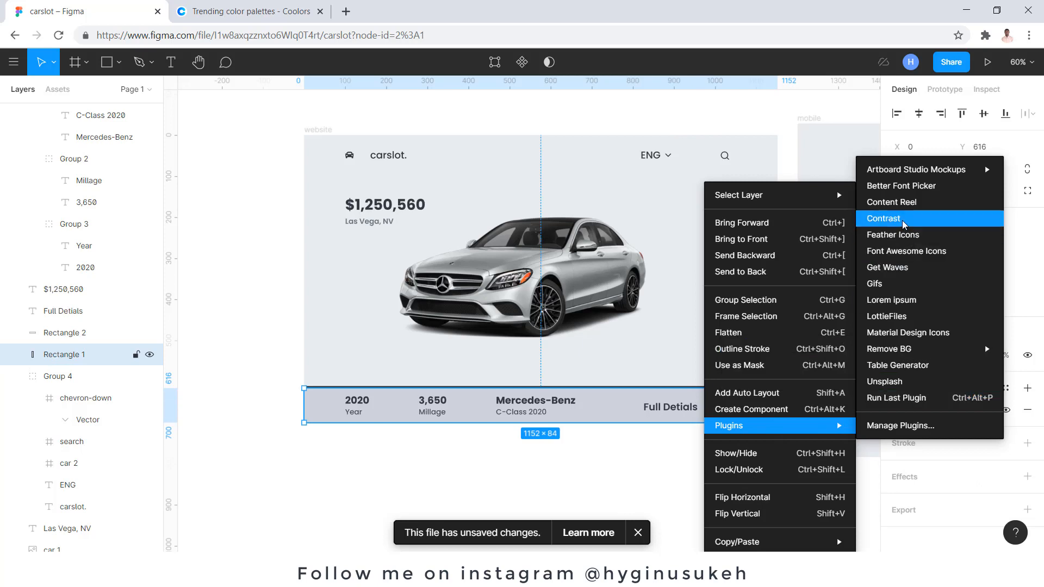
pyautogui.click(907, 236)
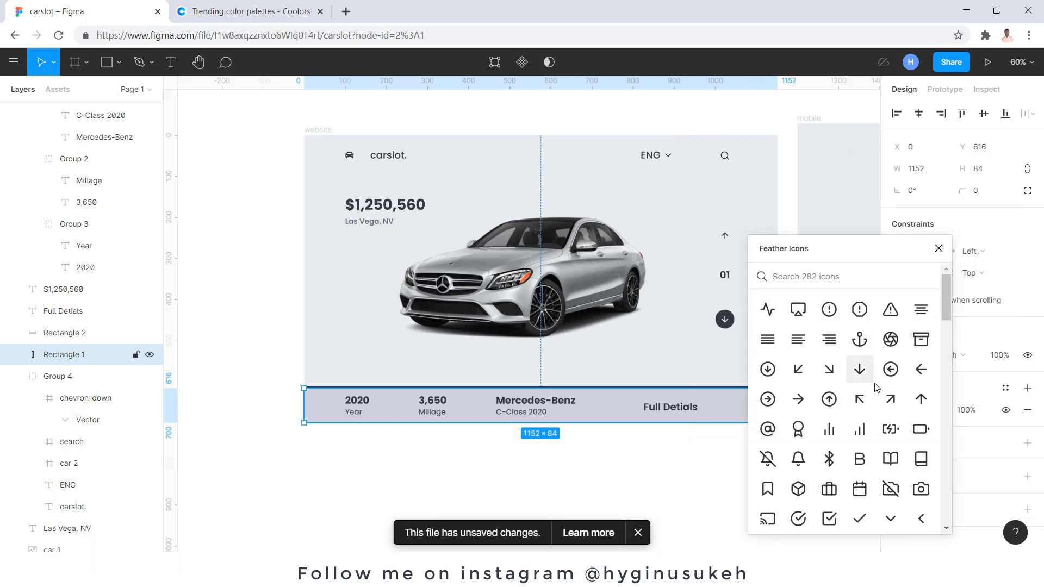
pyautogui.click(798, 399)
pyautogui.moveTo(97, 113); pyautogui.dragTo(105, 217)
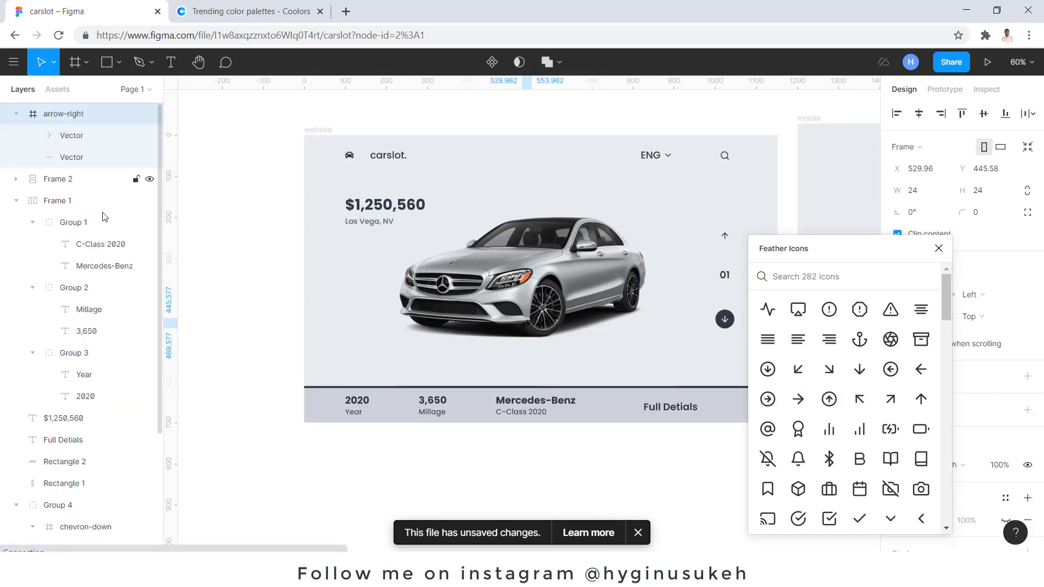
pyautogui.click(938, 248)
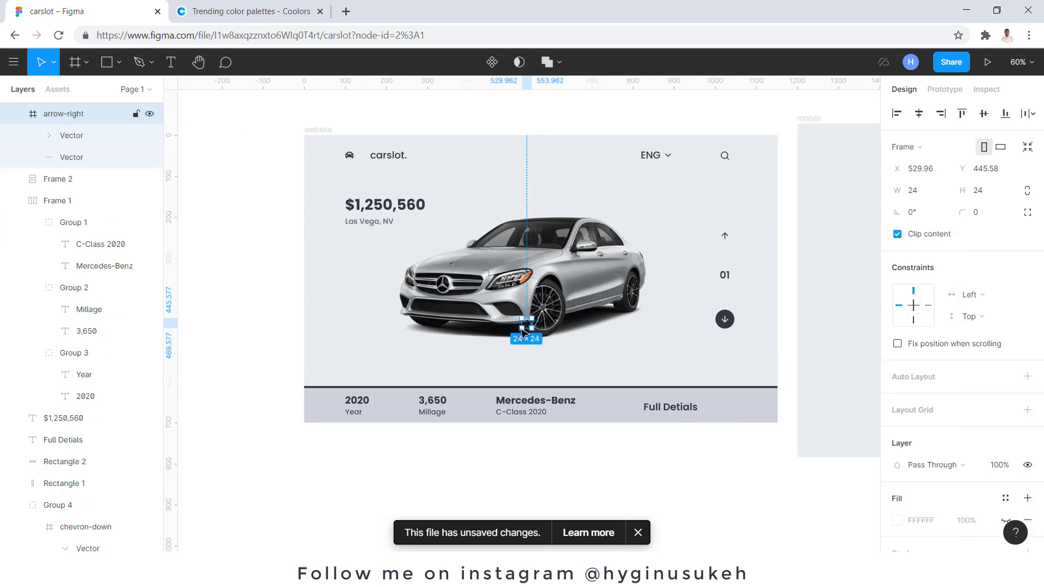
pyautogui.moveTo(528, 326); pyautogui.dragTo(711, 405)
# Step: Set the arrow-right icon's colour to 343A40 and shift it to about X 969, Y 652
pyautogui.scroll(-3, 922, 462)
pyautogui.click(943, 449)
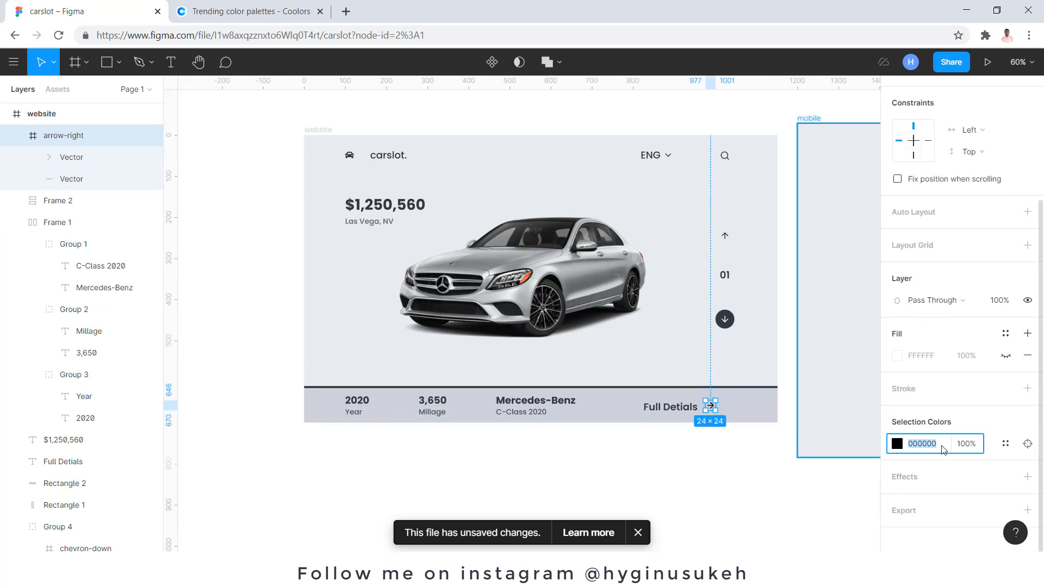
pyautogui.write('343A40')
pyautogui.press('Return')
pyautogui.scroll(5, 707, 424)
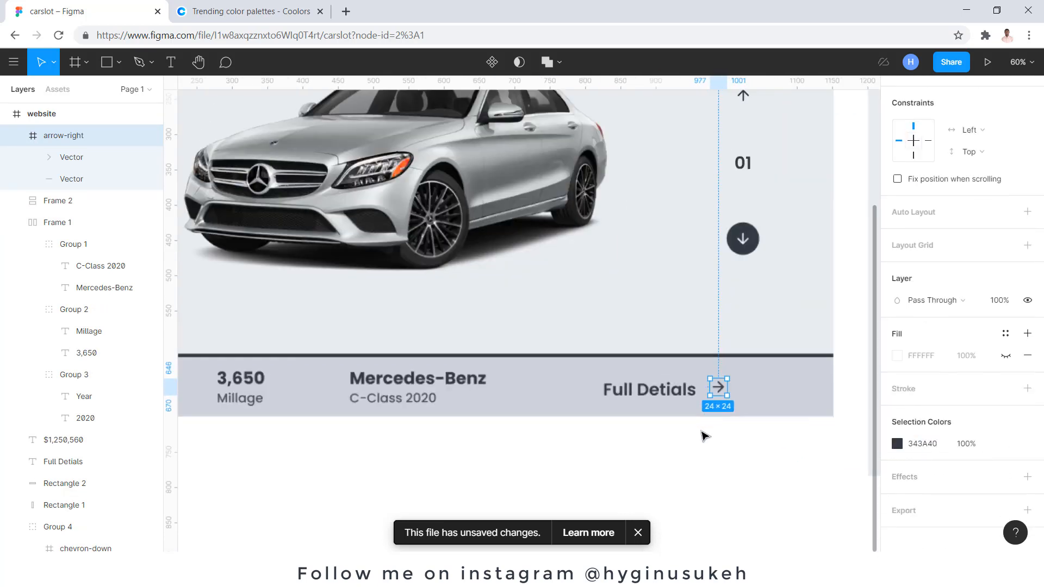
pyautogui.moveTo(721, 378); pyautogui.dragTo(718, 386)
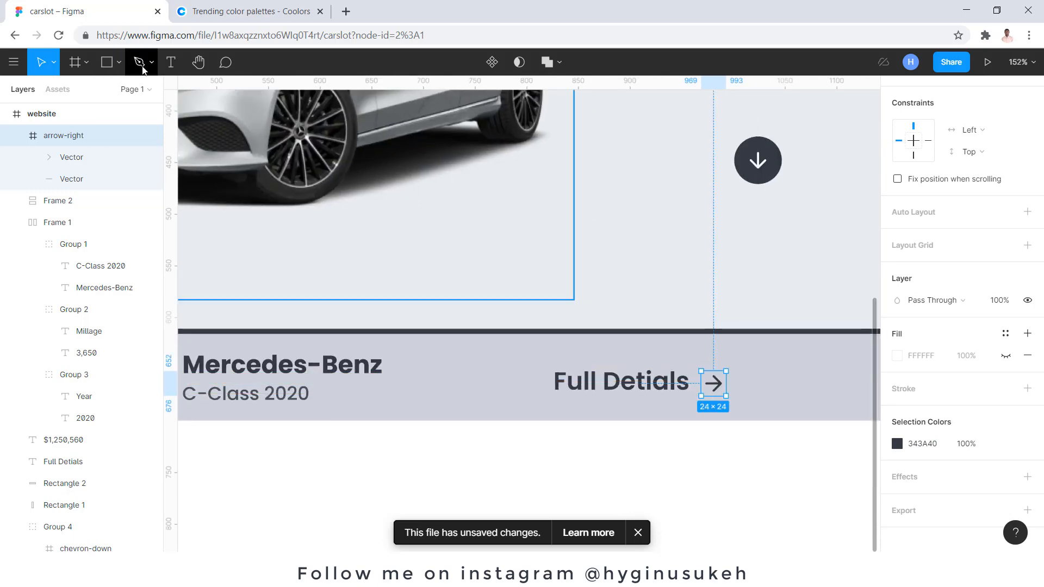
# Step: Draw a horizontal line about 159.5 long with the Pen tool beneath the Full Detials text and its arrow
pyautogui.click(139, 62)
pyautogui.click(556, 401)
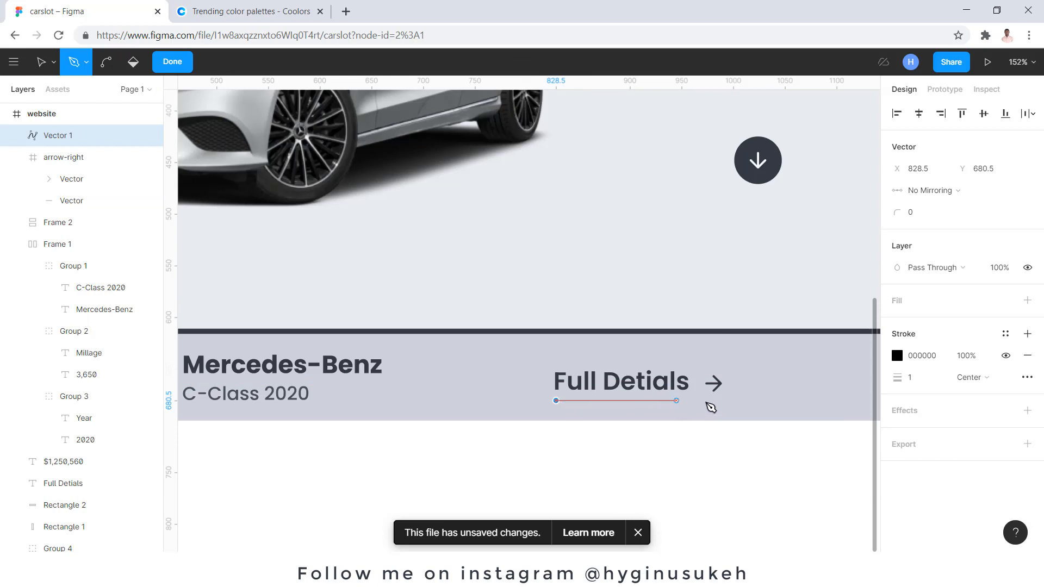
pyautogui.click(721, 401)
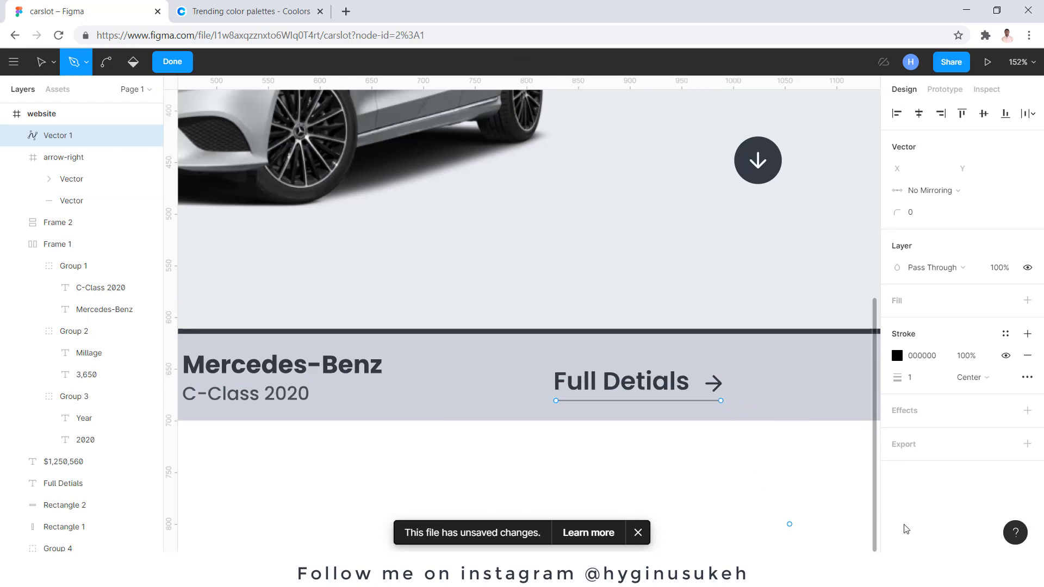
# Step: Set the underline's stroke width to 2 and its colour to 343A40, and finish editing the vector
pyautogui.click(917, 379)
pyautogui.press('Return')
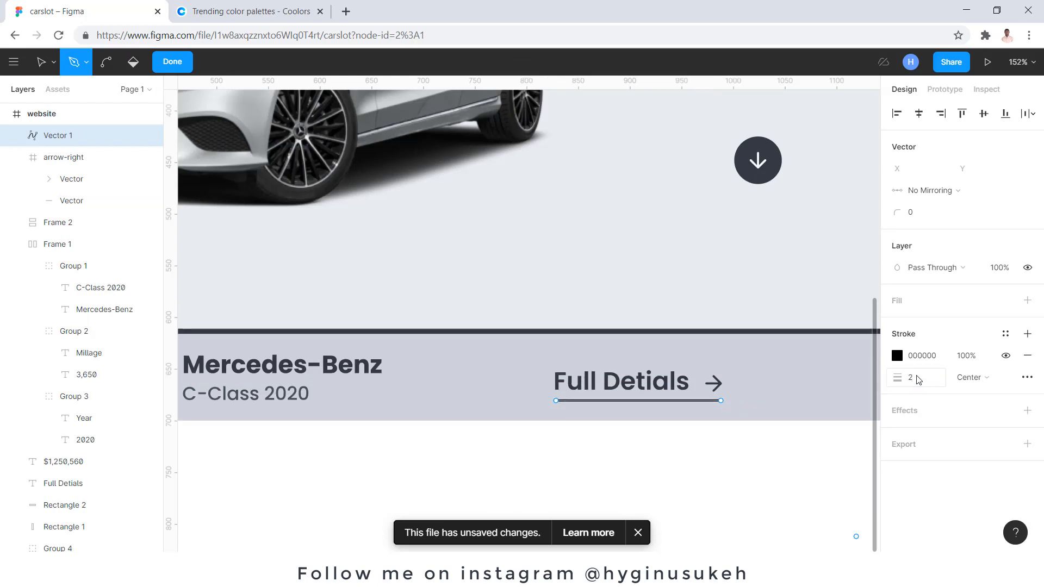
pyautogui.click(935, 362)
pyautogui.write('343A40')
pyautogui.press('Return')
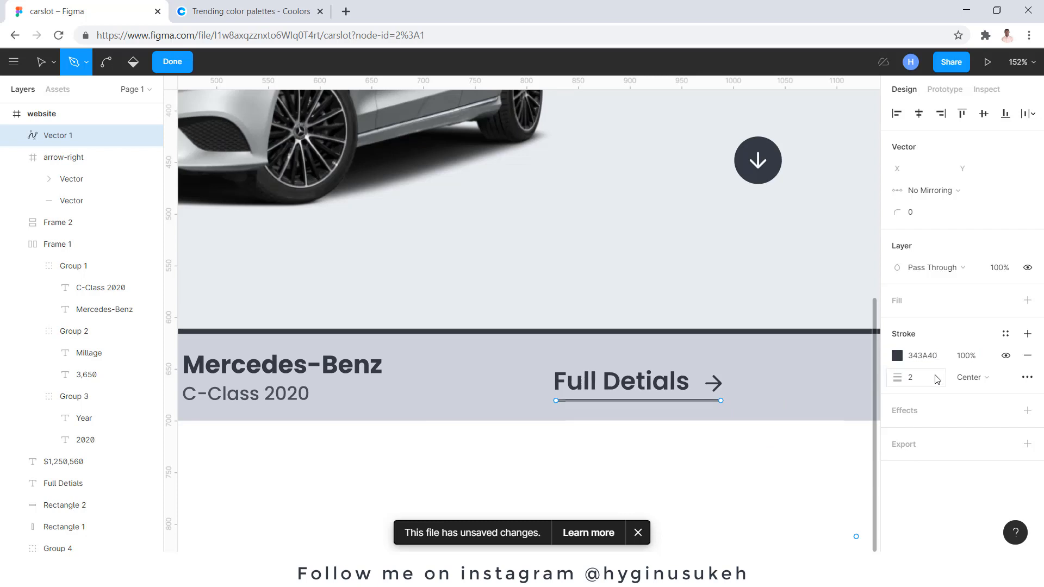
pyautogui.click(172, 62)
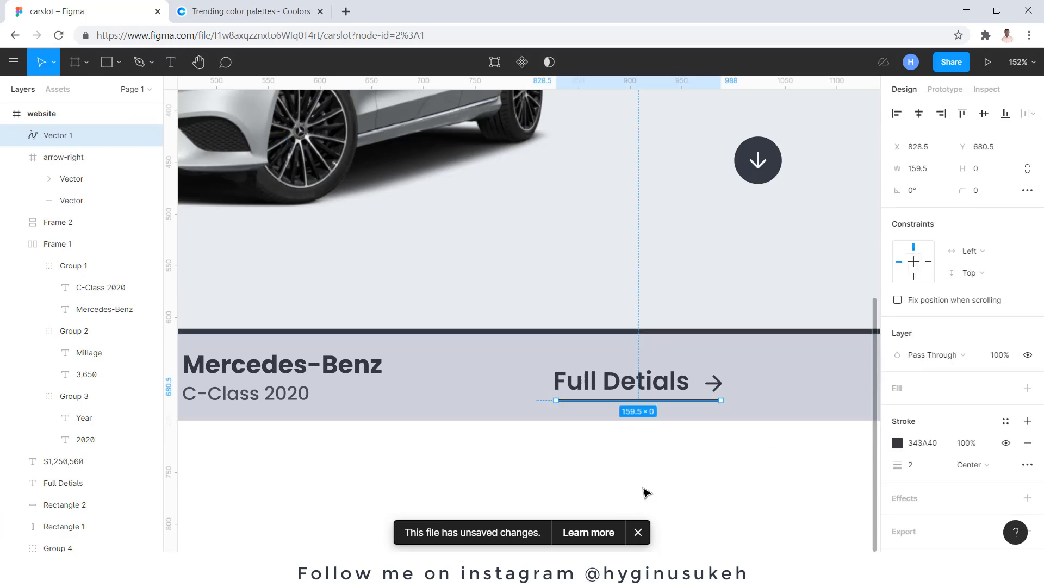
pyautogui.click(645, 491)
# Step: Group the underline, the Full Detials text and the arrow-right icon
pyautogui.scroll(-1, 590, 398)
pyautogui.click(633, 401)
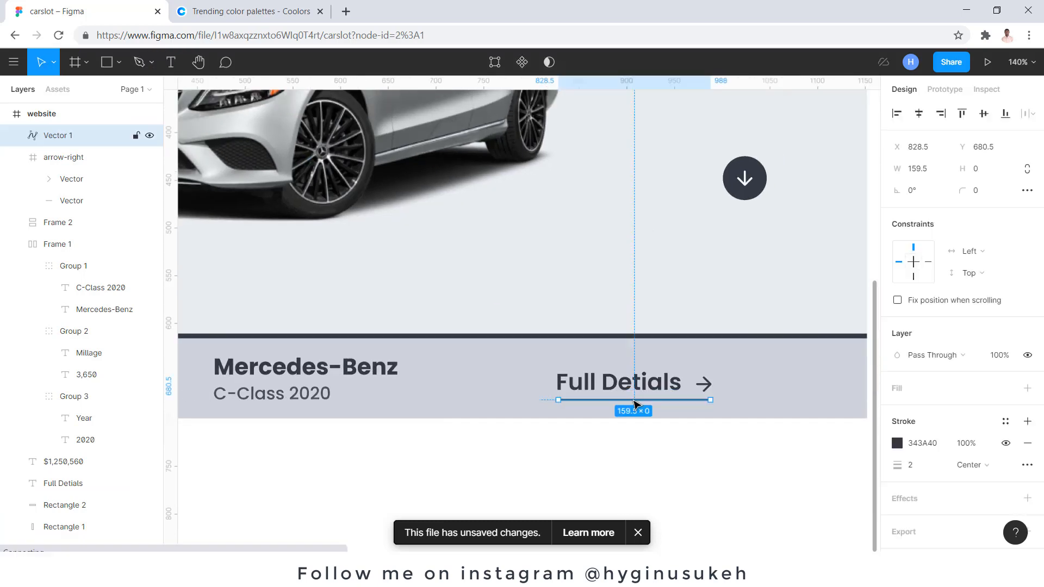
pyautogui.keyDown('shift'); pyautogui.click(666, 390); pyautogui.keyUp('shift')
pyautogui.keyDown('shift'); pyautogui.click(704, 384); pyautogui.keyUp('shift')
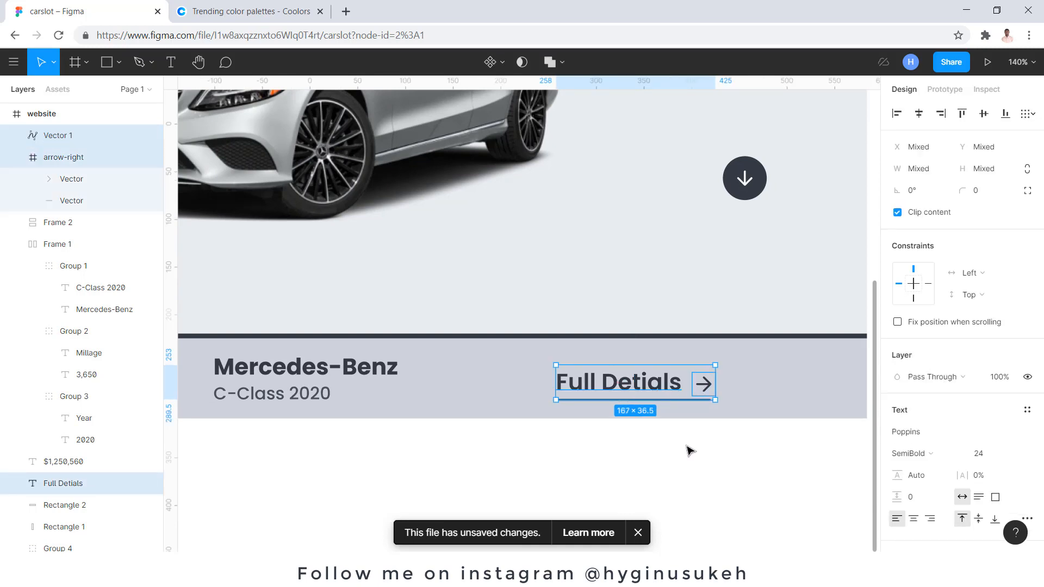
pyautogui.hotkey('ctrl', 'g')
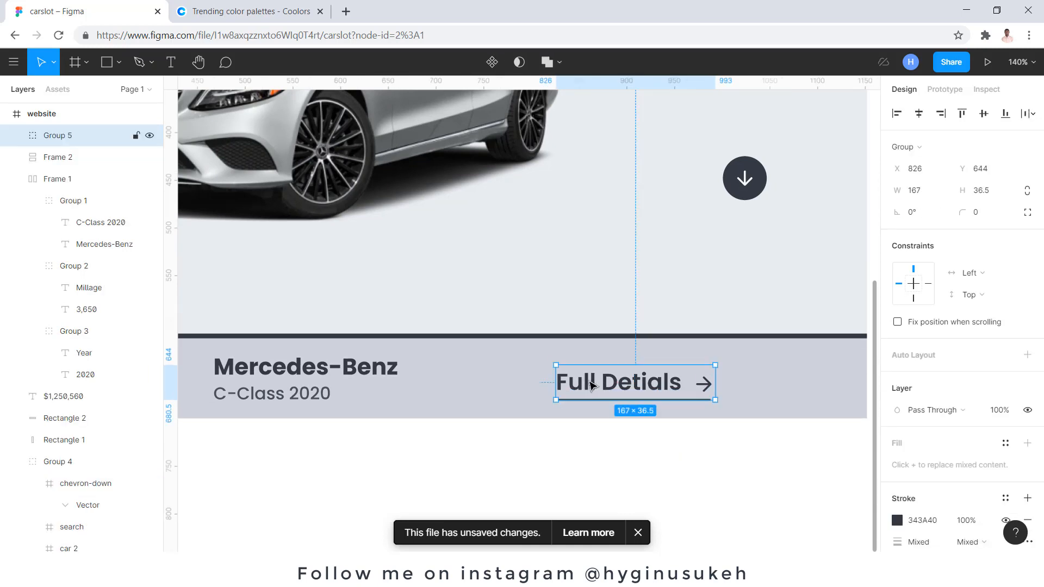
# Step: Align the vertical centres of the Full Detials group and the car specifications frame in the bottom bar
pyautogui.scroll(-5, 591, 385)
pyautogui.keyDown('shift'); pyautogui.click(434, 378); pyautogui.keyUp('shift')
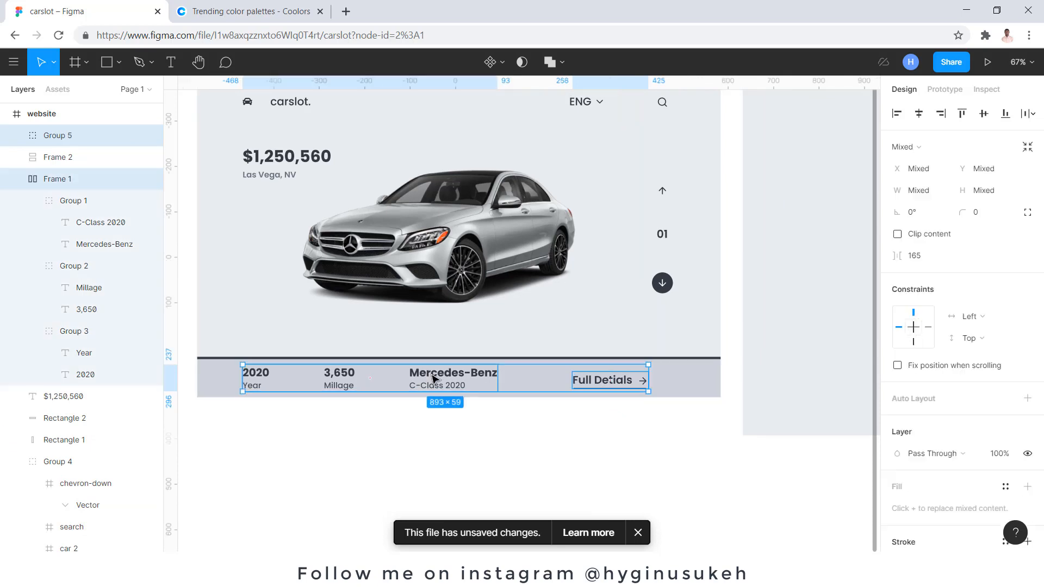
pyautogui.click(984, 114)
pyautogui.click(699, 422)
pyautogui.scroll(-3, 570, 466)
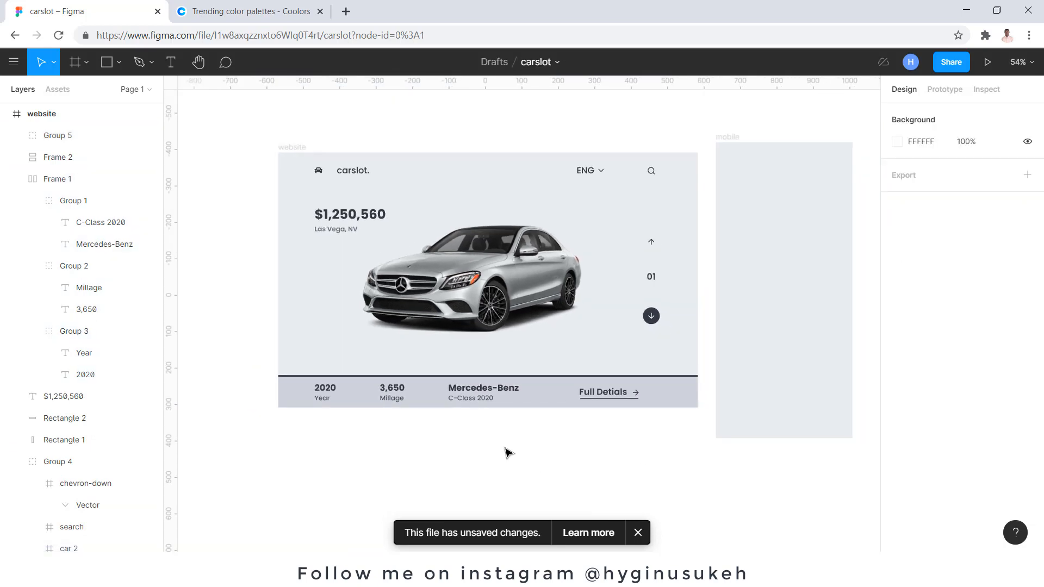
# Step: Set the font weight of the Full Detials text in the bottom bar to Medium
pyautogui.scroll(2, 449, 441)
pyautogui.scroll(2, 449, 442)
pyautogui.click(664, 380)
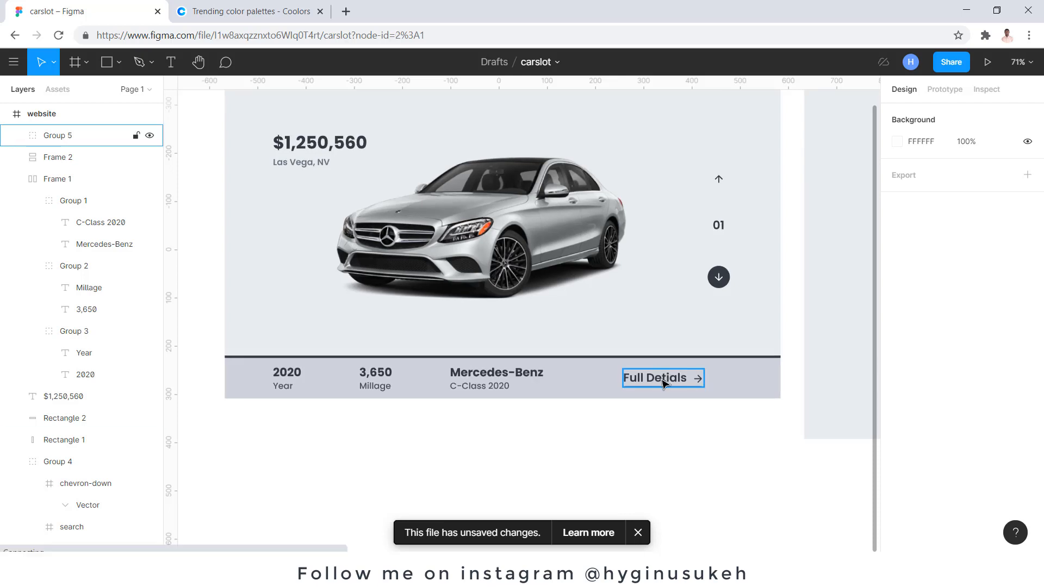
pyautogui.doubleClick(664, 384)
pyautogui.doubleClick(663, 383)
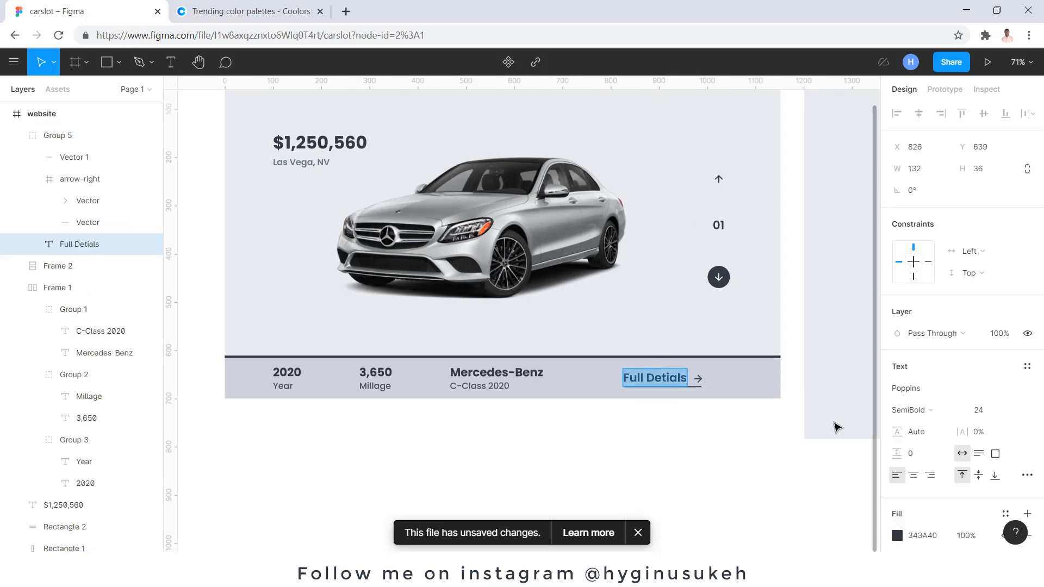
pyautogui.click(907, 410)
pyautogui.click(913, 315)
pyautogui.press('Escape')
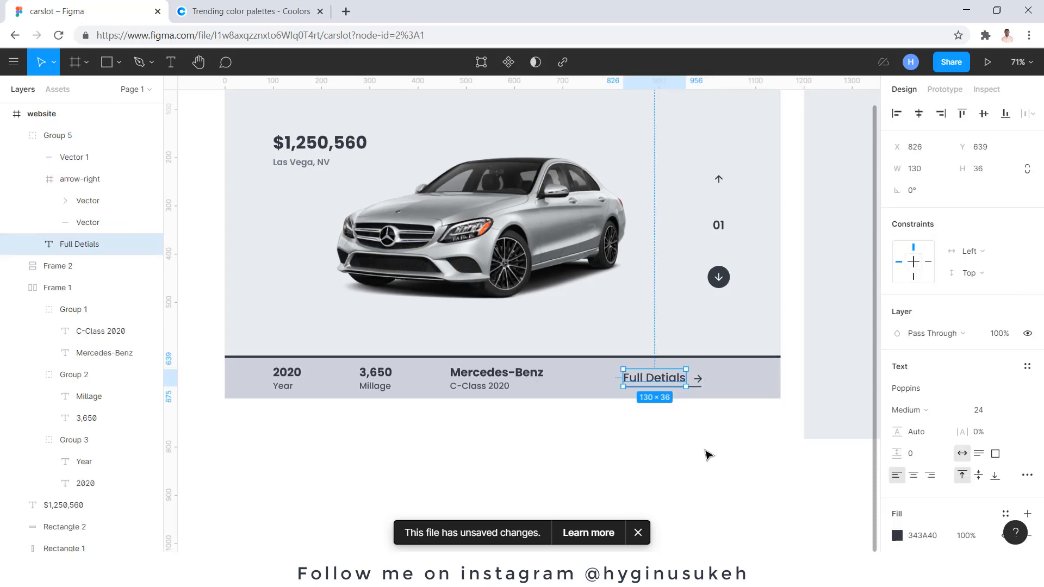
pyautogui.click(705, 439)
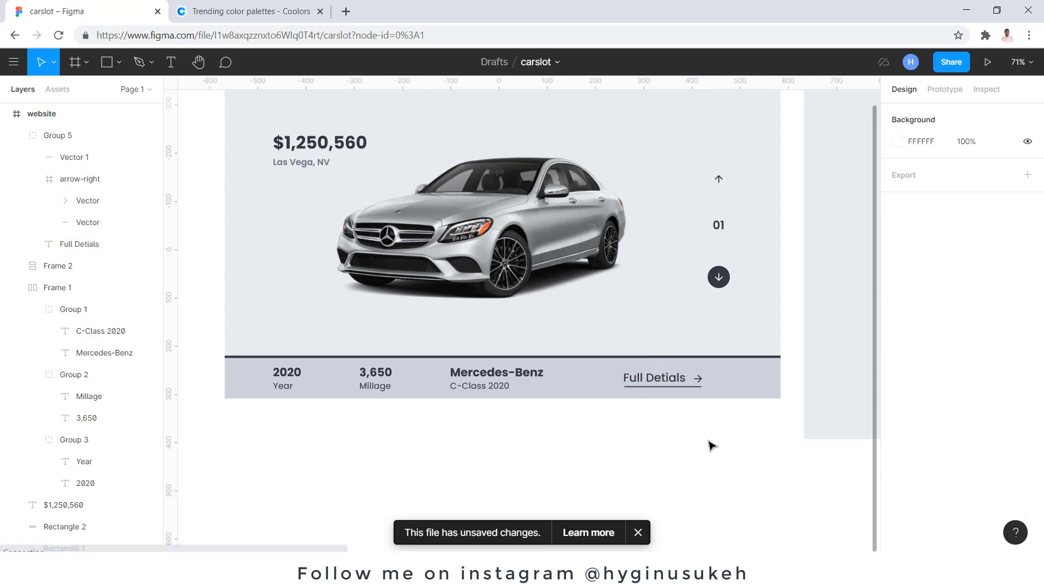
# Step: Align the vertical centres of the Full Detials text and its arrow-right icon
pyautogui.click(659, 375)
pyautogui.doubleClick(659, 375)
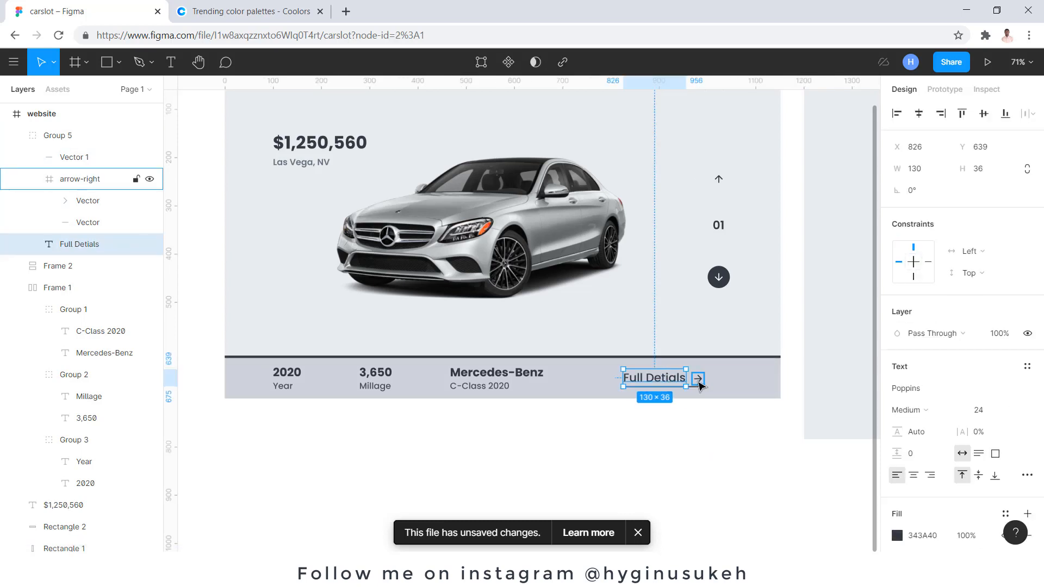
pyautogui.keyDown('shift'); pyautogui.click(698, 379); pyautogui.keyUp('shift')
pyautogui.hotkey('alt', 'v')
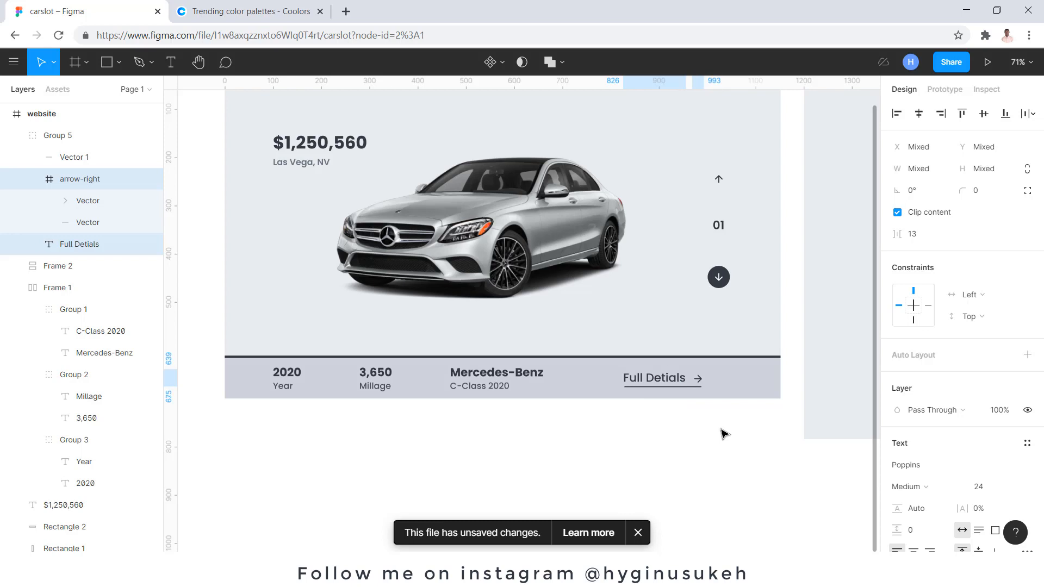
# Step: Extend the underline's left end to X 826, flush with the Full Detials text, making it 162 wide at Y 675
pyautogui.scroll(5, 685, 375)
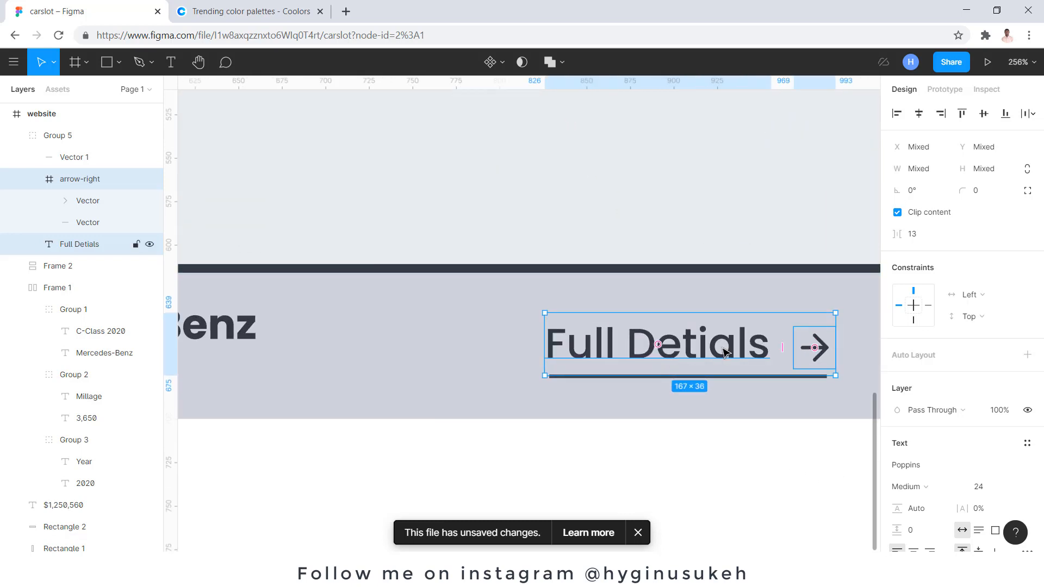
pyautogui.click(608, 377)
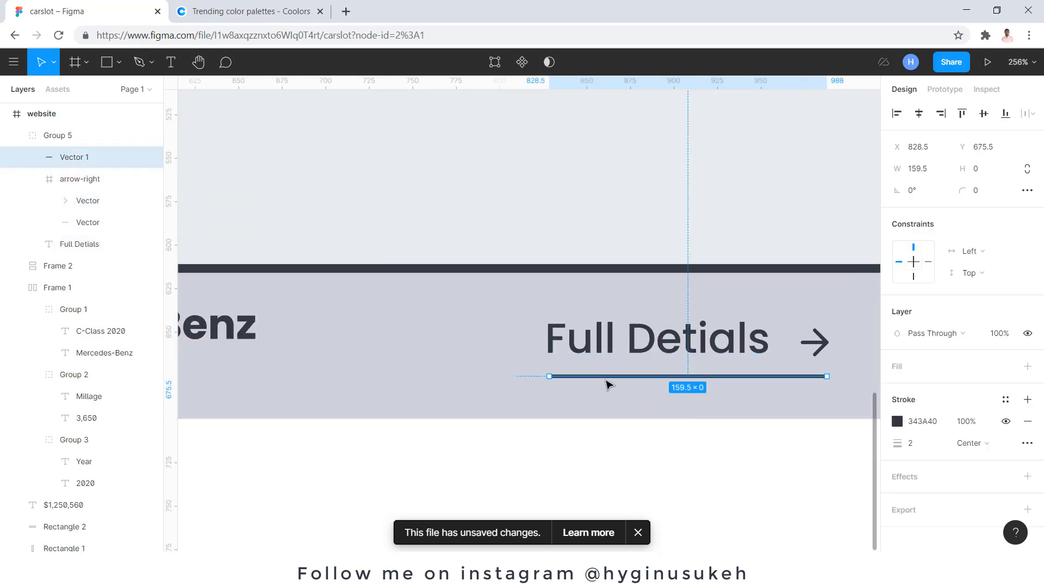
pyautogui.scroll(3, 549, 377)
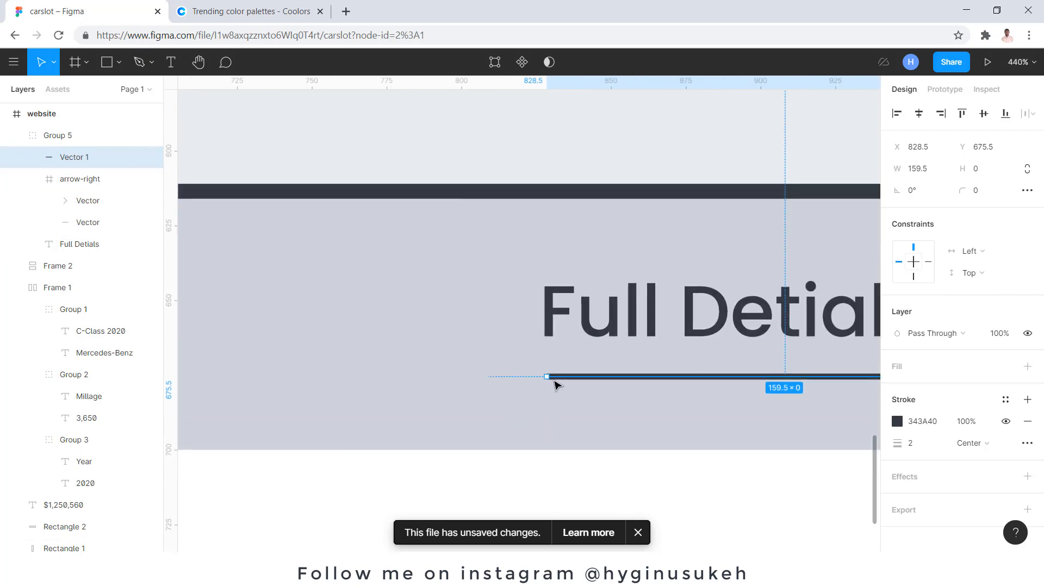
pyautogui.moveTo(549, 378); pyautogui.dragTo(544, 378)
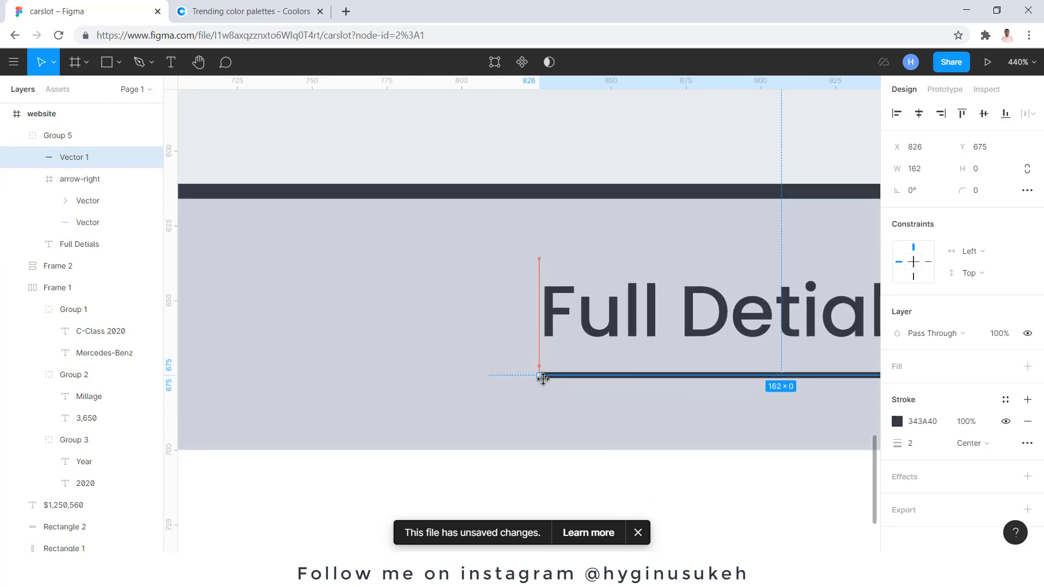
pyautogui.scroll(-6, 506, 402)
pyautogui.click(663, 459)
pyautogui.scroll(-3, 685, 450)
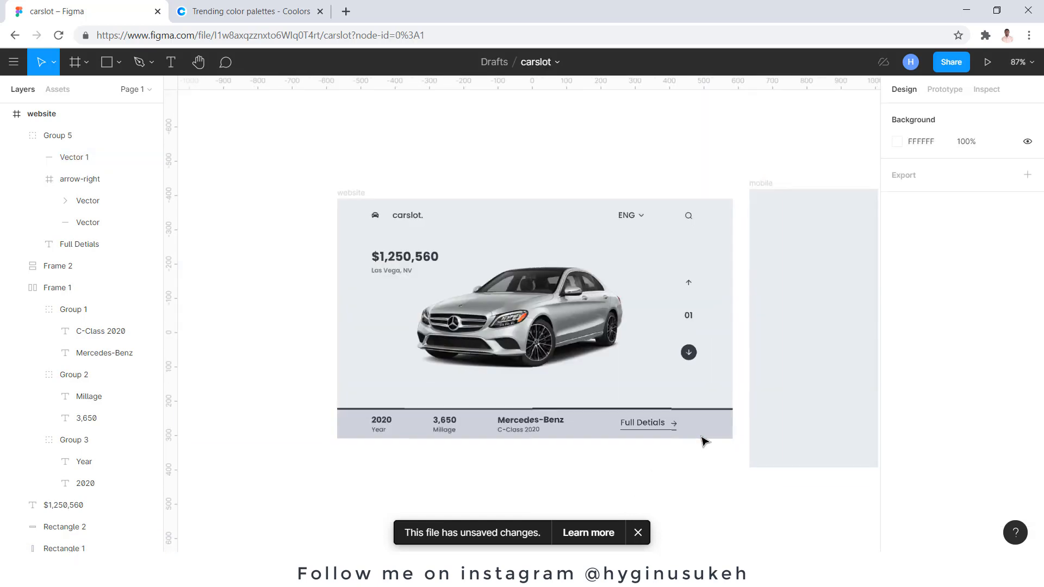
# Step: Move the Las Vega, NV text down to Y 206 to widen the gap beneath the price
pyautogui.scroll(3, 547, 493)
pyautogui.scroll(-1, 565, 491)
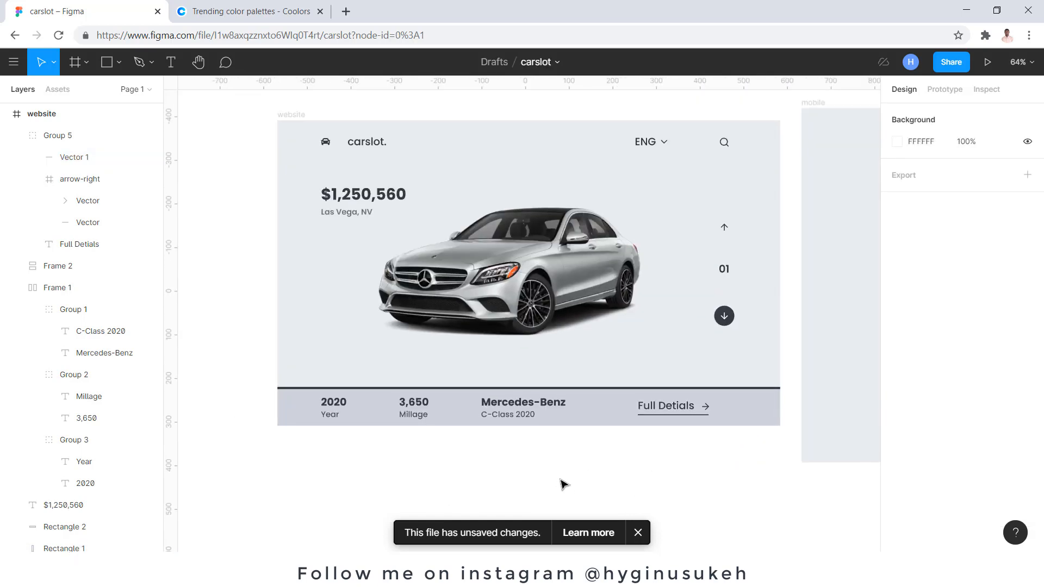
pyautogui.click(349, 213)
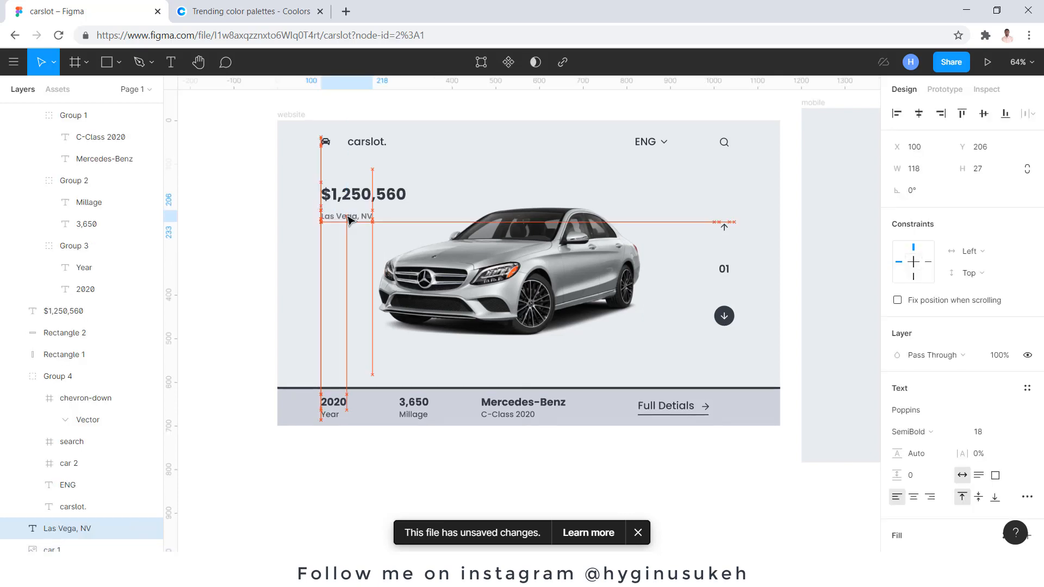
pyautogui.click(606, 458)
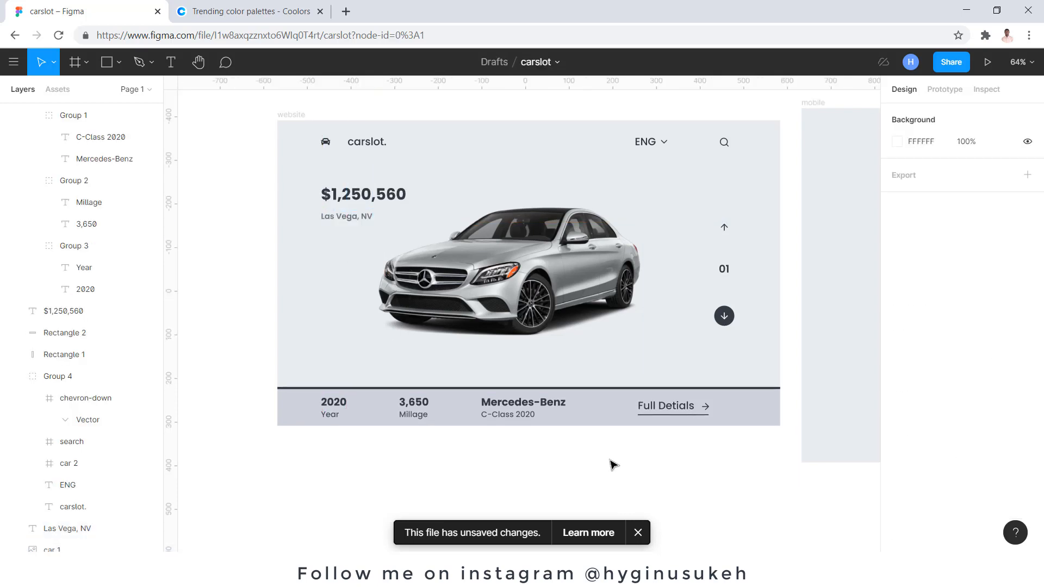
pyautogui.click(386, 403)
pyautogui.click(608, 449)
# Step: Draw an ellipse about 273 by 265 over the rear of the car in the website frame
pyautogui.scroll(-1, 237, 329)
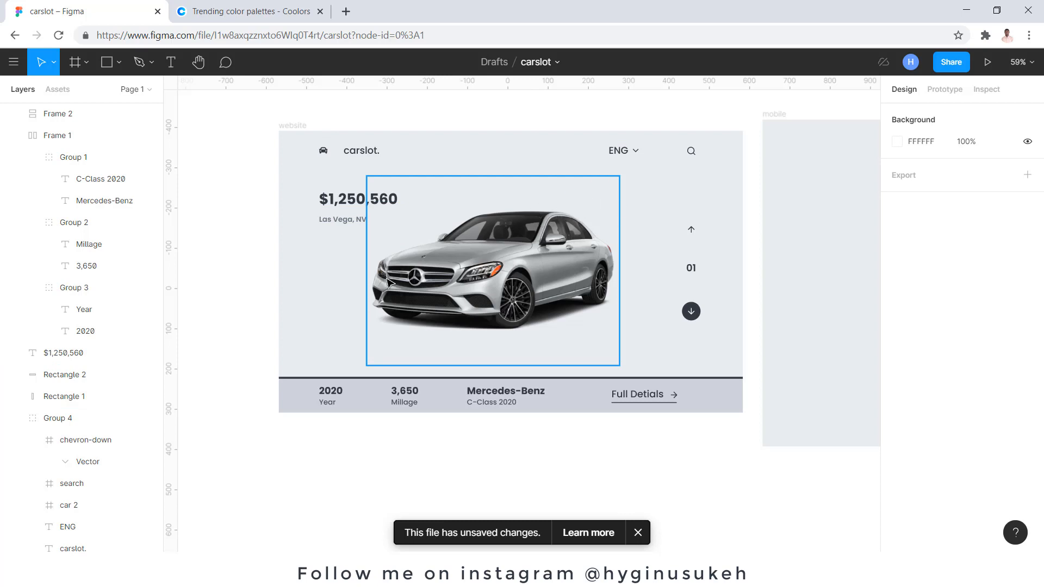
pyautogui.scroll(-1, 387, 281)
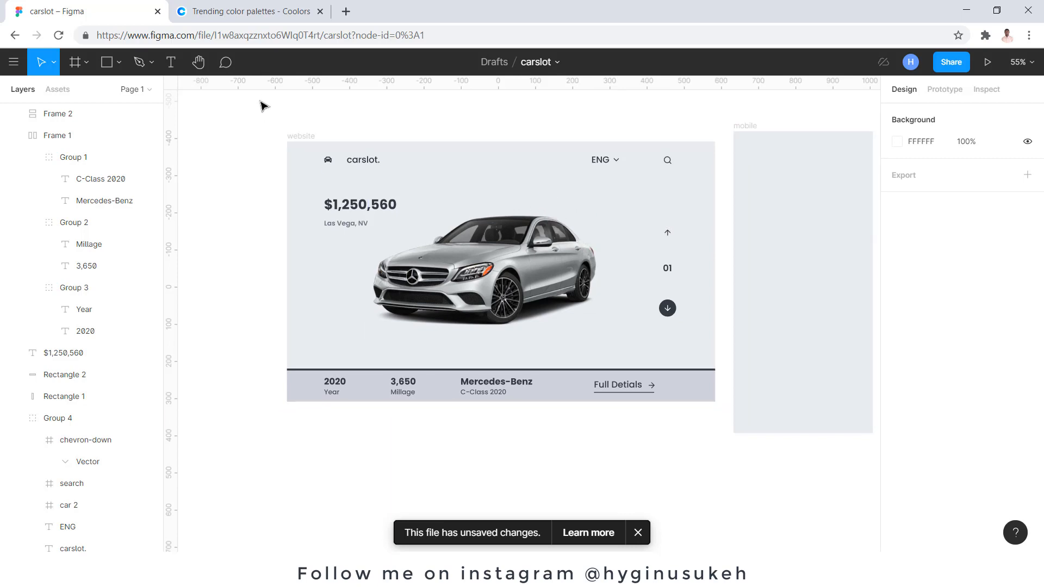
pyautogui.click(119, 63)
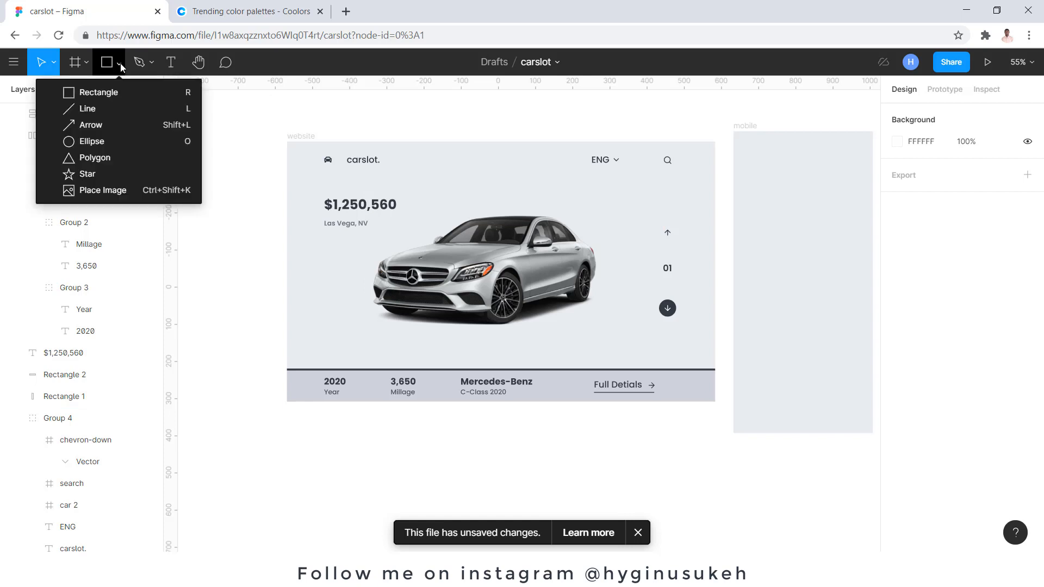
pyautogui.click(92, 142)
pyautogui.moveTo(527, 187); pyautogui.dragTo(628, 289)
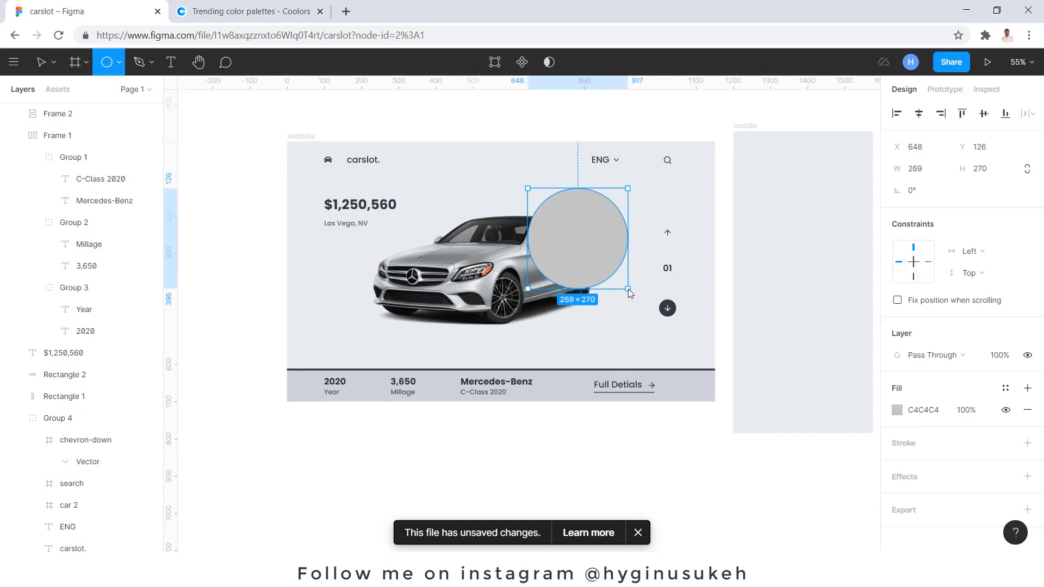
# Step: Lock the car image layer
pyautogui.click(524, 243)
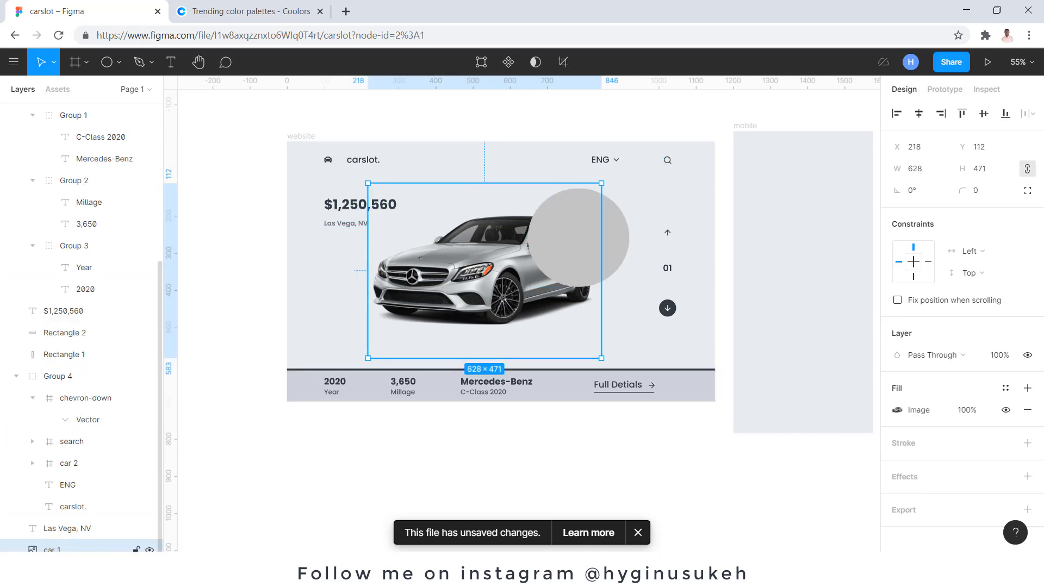
pyautogui.click(136, 549)
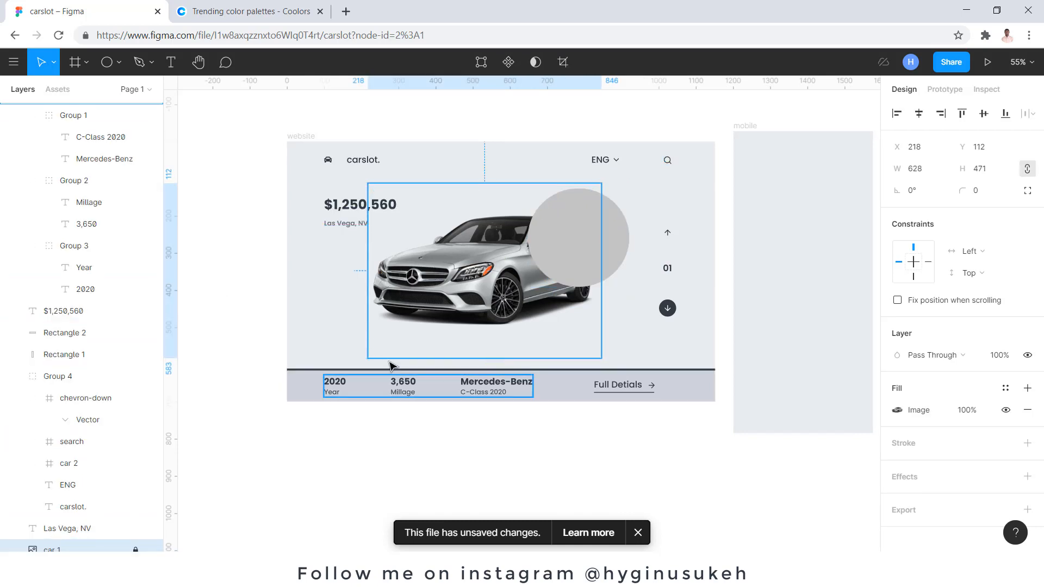
pyautogui.click(438, 285)
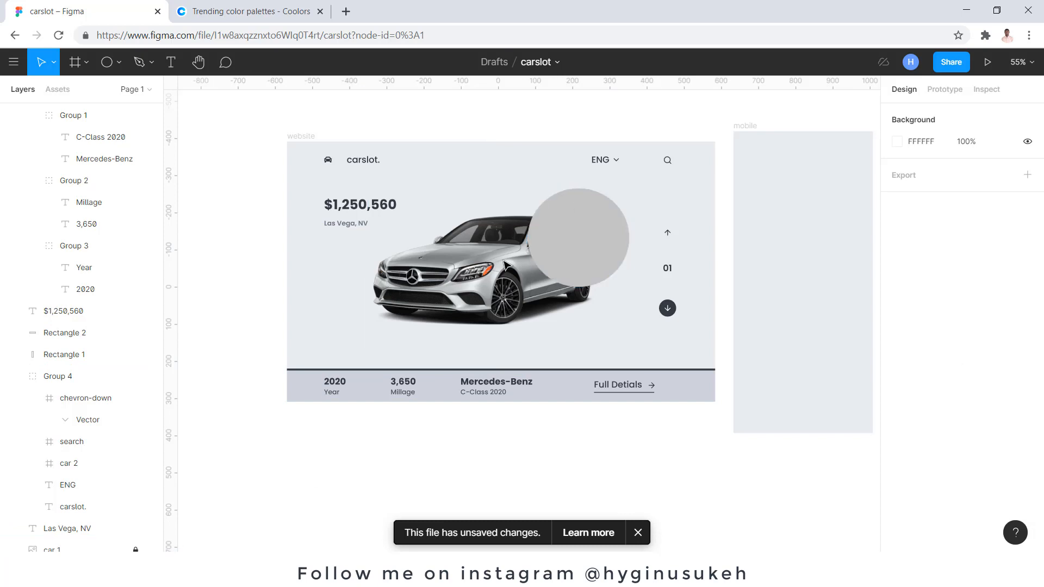
# Step: Send the ellipse backward until it sits behind the car, and move it to X 619, Y 142
pyautogui.click(592, 252)
pyautogui.hotkey('ctrl', '[')
pyautogui.hotkey('ctrl', '[')
pyautogui.hotkey('ctrl', '[')
pyautogui.hotkey('ctrl', '[')
pyautogui.hotkey('ctrl', '[')
pyautogui.hotkey('ctrl', '[')
pyautogui.hotkey('ctrl', '[')
pyautogui.hotkey('ctrl', '[')
pyautogui.hotkey('ctrl', '[')
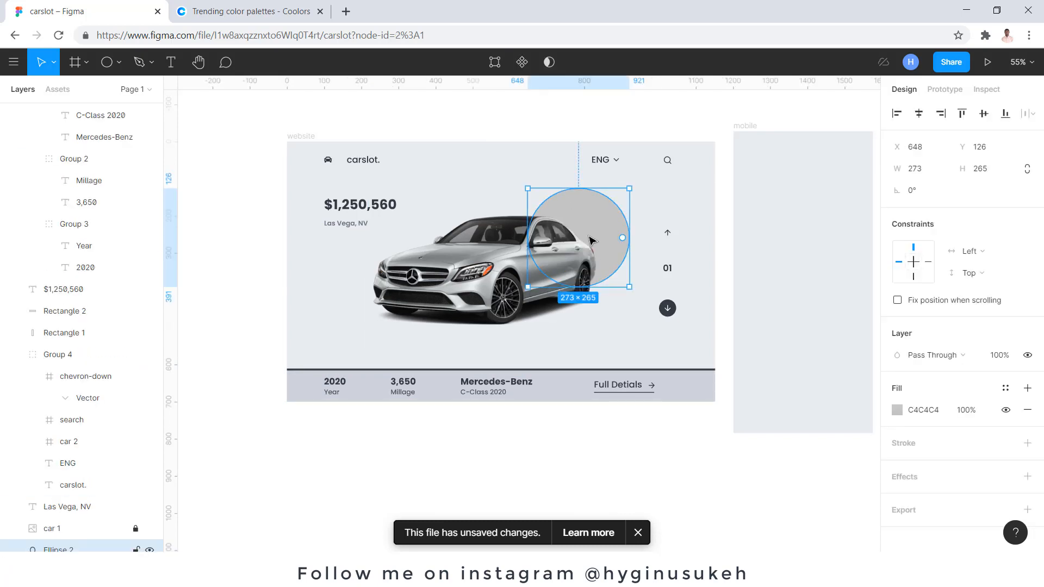
pyautogui.moveTo(586, 226); pyautogui.dragTo(579, 233)
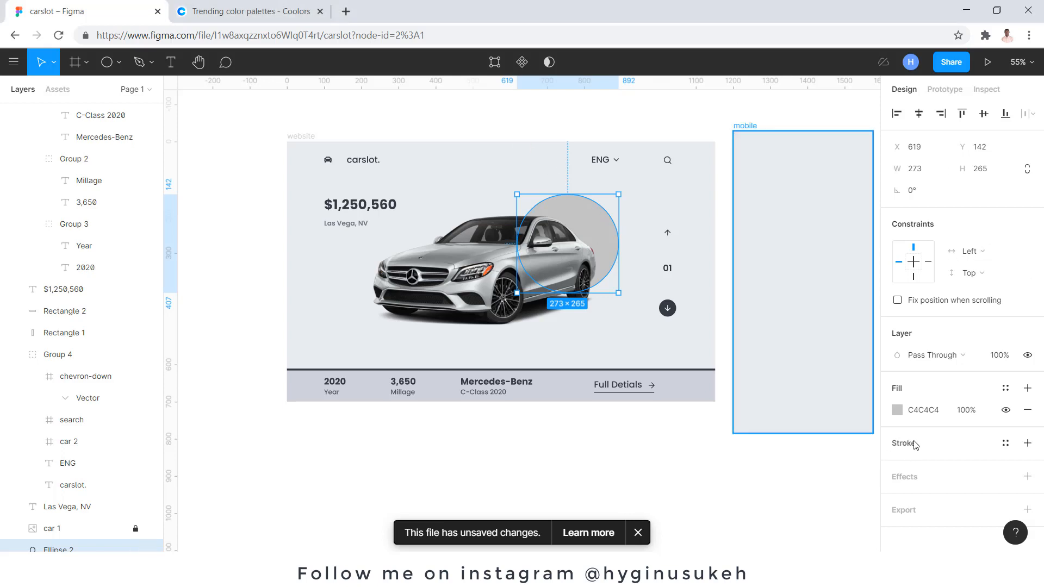
# Step: Set the ellipse's fill colour to CED4DA
pyautogui.click(940, 412)
pyautogui.write('CED4DA')
pyautogui.press('Return')
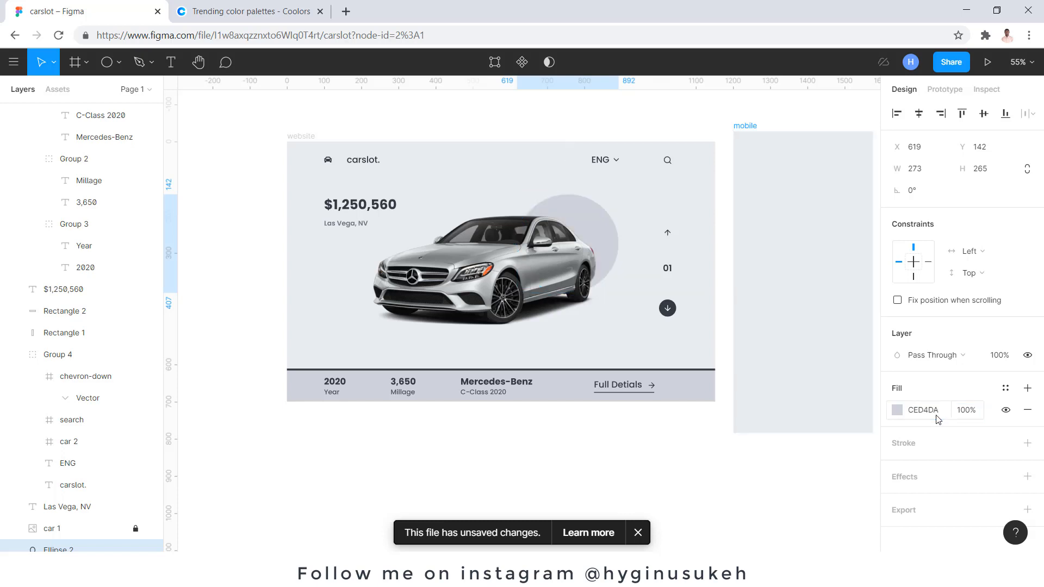
# Step: Change the ellipse's fill to a radial gradient and move the ellipse to X 649, Y 160
pyautogui.click(897, 410)
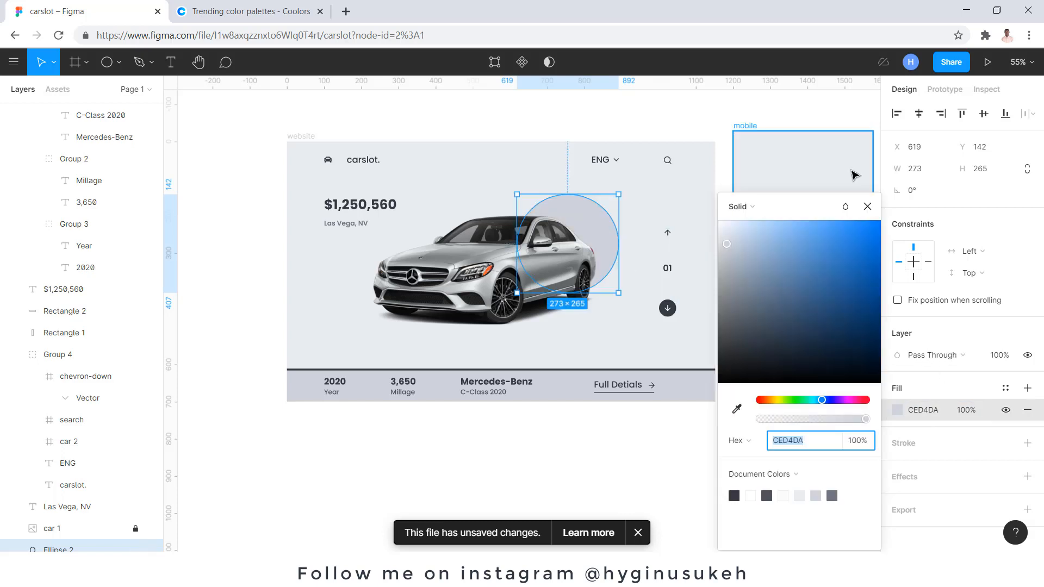
pyautogui.click(754, 205)
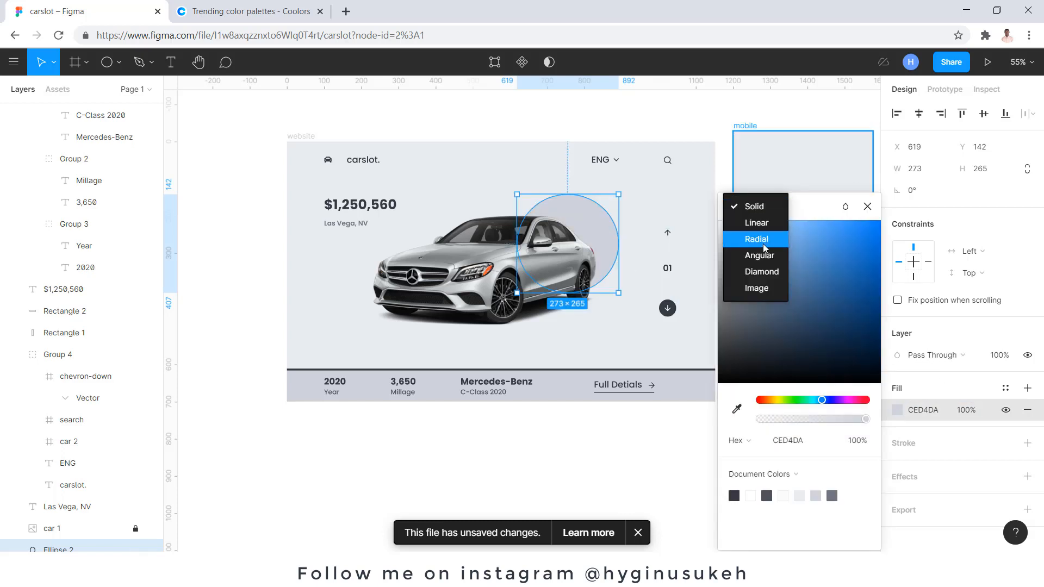
pyautogui.click(764, 243)
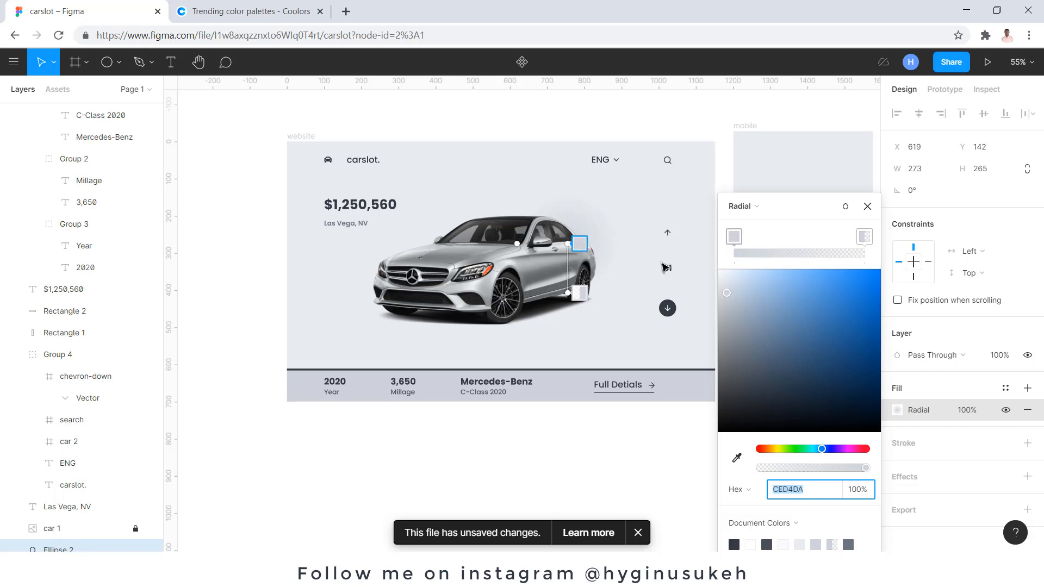
pyautogui.scroll(4, 584, 218)
pyautogui.scroll(-1, 609, 359)
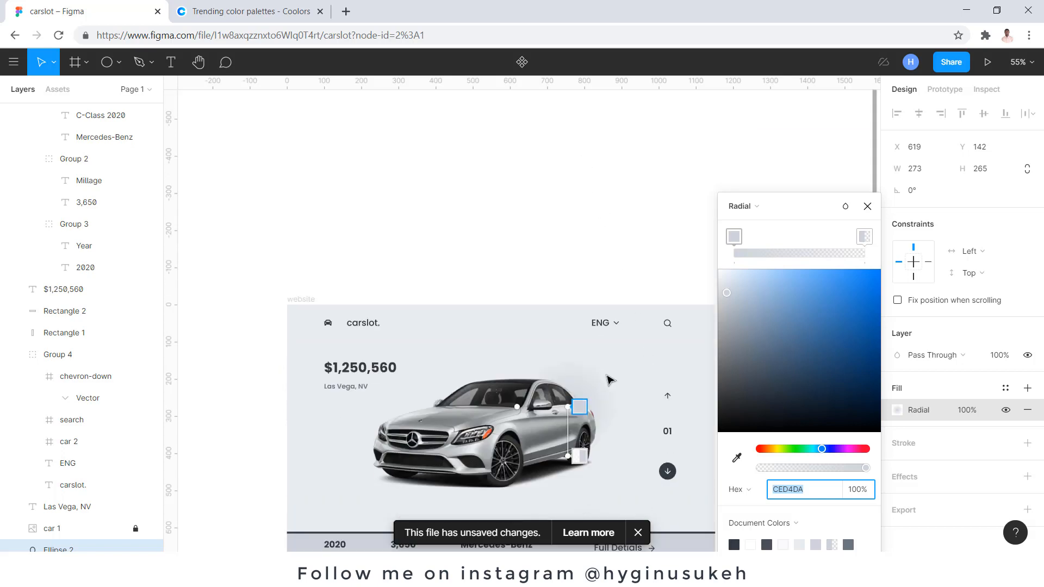
pyautogui.scroll(3, 598, 381)
pyautogui.click(591, 361)
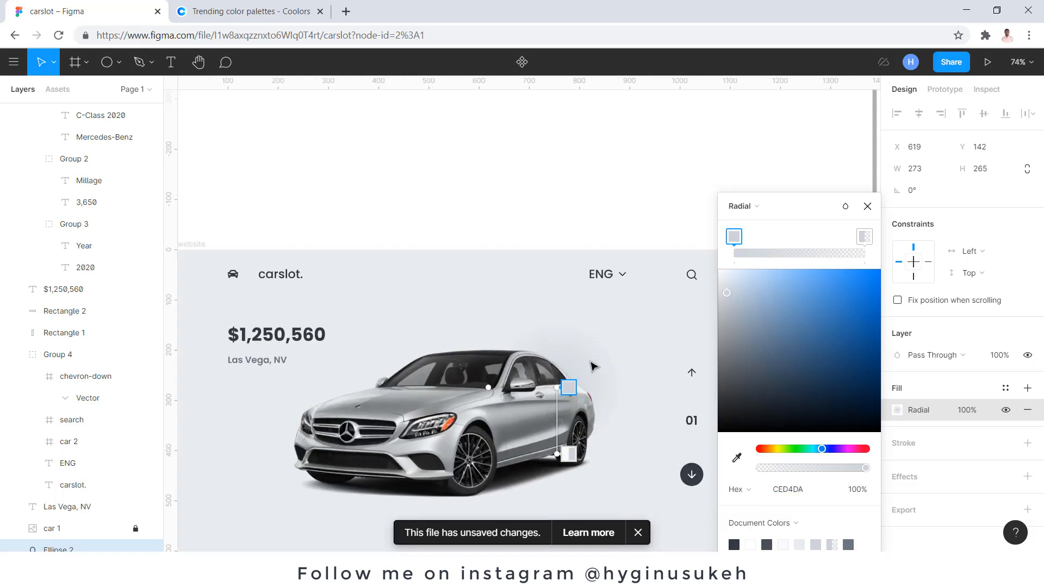
pyautogui.click(867, 206)
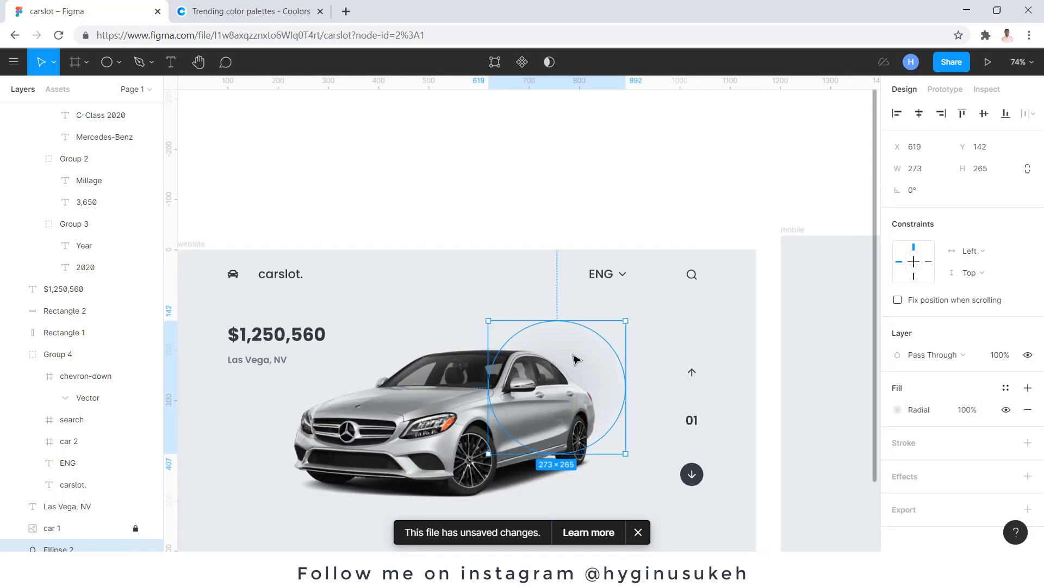
pyautogui.moveTo(570, 362); pyautogui.dragTo(591, 374)
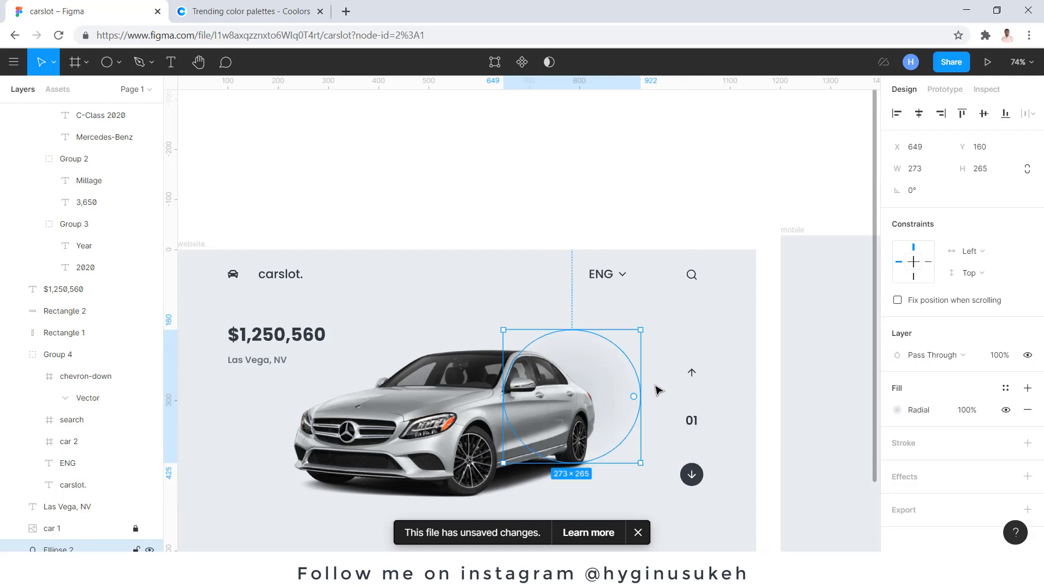
# Step: Darken the radial gradient's centre colour to 8B97A4 and move the ellipse to X 638, Y 169
pyautogui.click(896, 409)
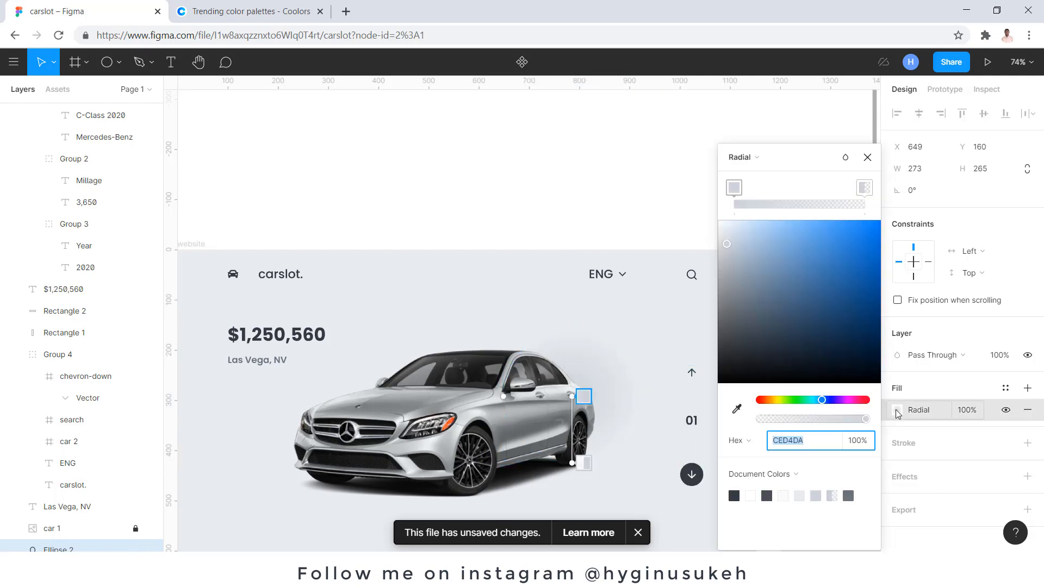
pyautogui.click(739, 186)
pyautogui.moveTo(728, 246); pyautogui.dragTo(744, 287)
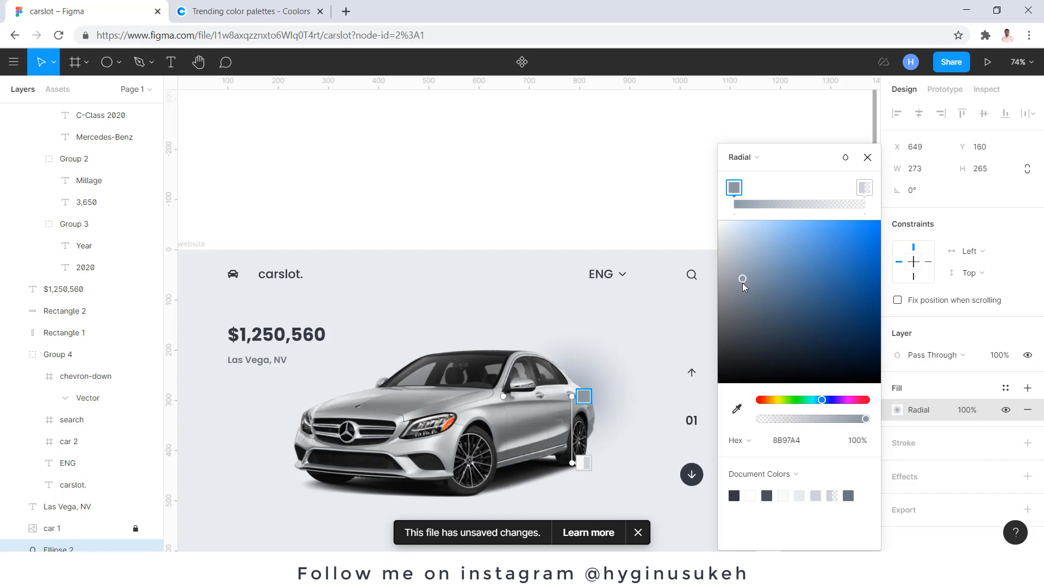
pyautogui.click(867, 158)
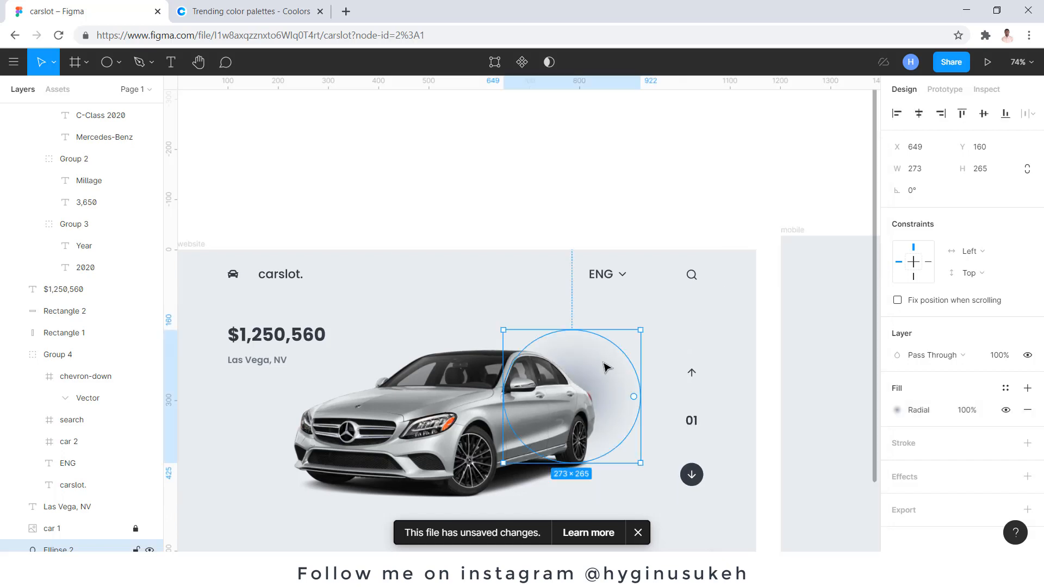
pyautogui.moveTo(601, 364); pyautogui.dragTo(598, 365)
pyautogui.scroll(-3, 575, 131)
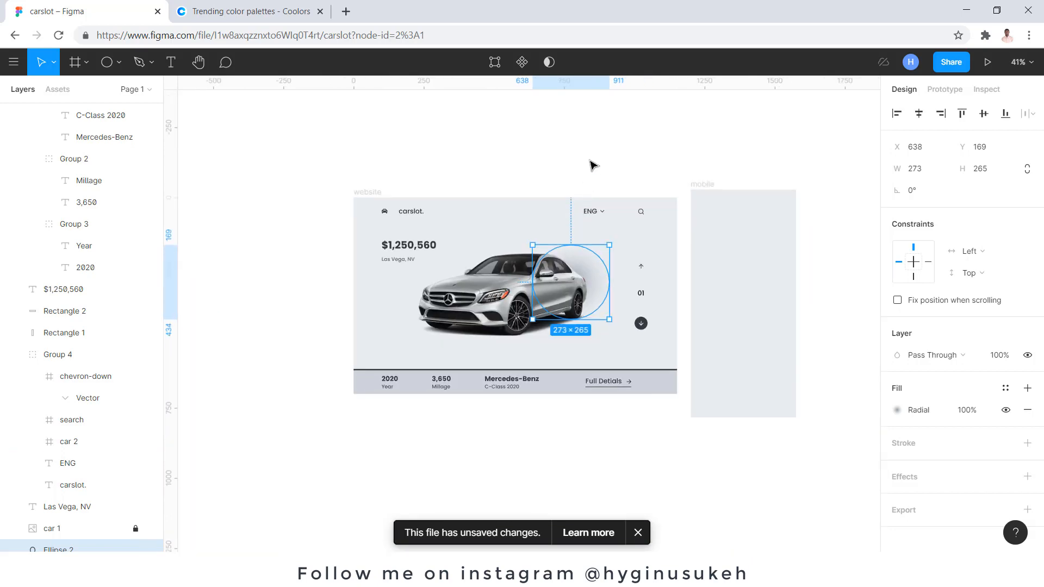
# Step: Move the gradient ellipse slightly up and to the left so it sits behind the car's rear roof
pyautogui.click(589, 164)
pyautogui.moveTo(592, 276)
pyautogui.mouseDown()
pyautogui.moveTo(625, 275)
pyautogui.moveTo(573, 263)
pyautogui.moveTo(583, 275)
pyautogui.mouseUp()
pyautogui.click(627, 459)
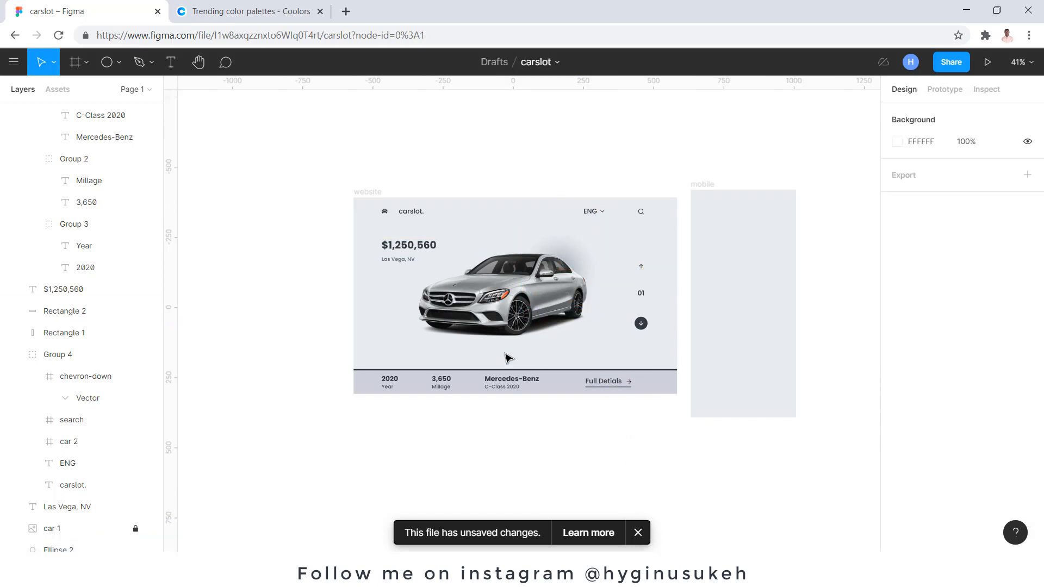
pyautogui.scroll(3, 577, 348)
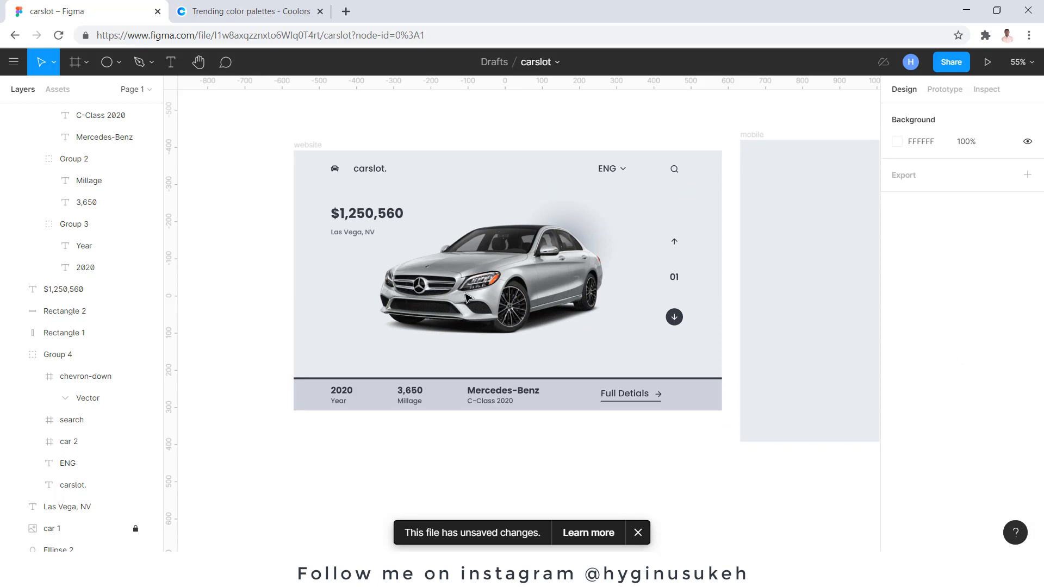
pyautogui.scroll(-2, 465, 296)
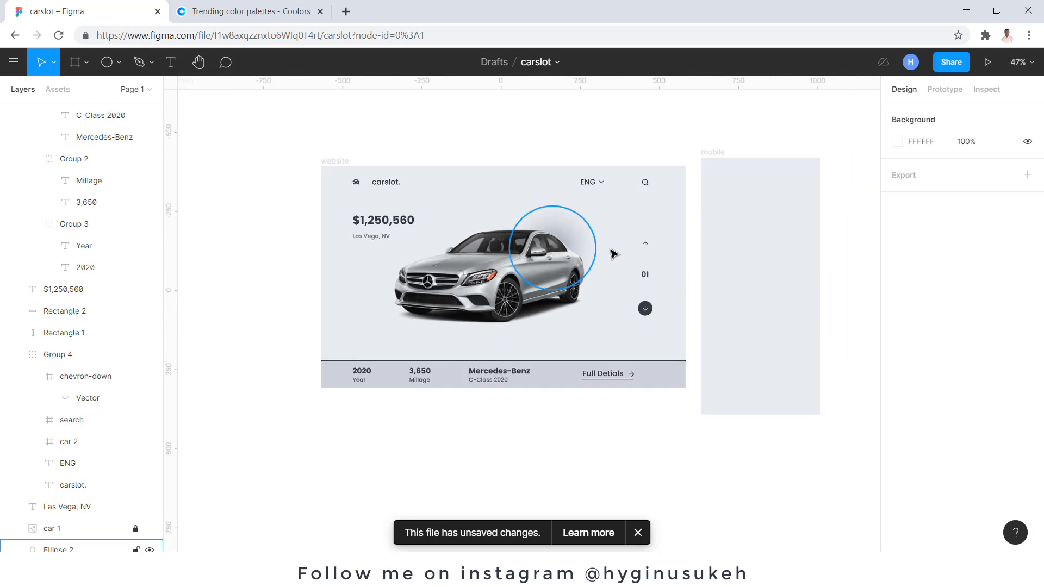
pyautogui.hscroll(1, 636, 256)
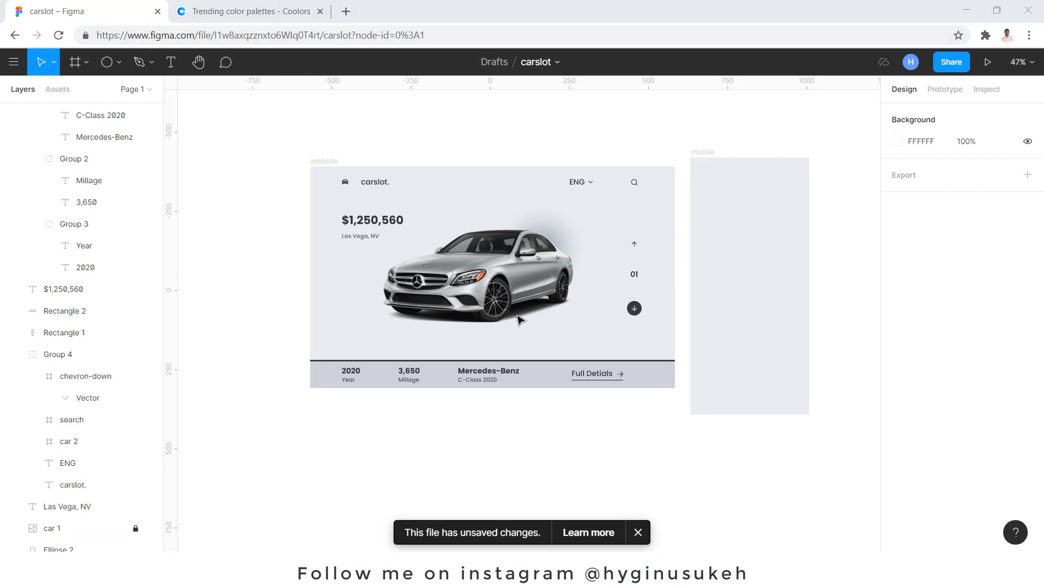
# Step: Copy the website's car icon and carslot. text into the mobile frame and place them near its upper-left corner
pyautogui.doubleClick(366, 185)
pyautogui.keyDown('shift'); pyautogui.click(345, 183); pyautogui.keyUp('shift')
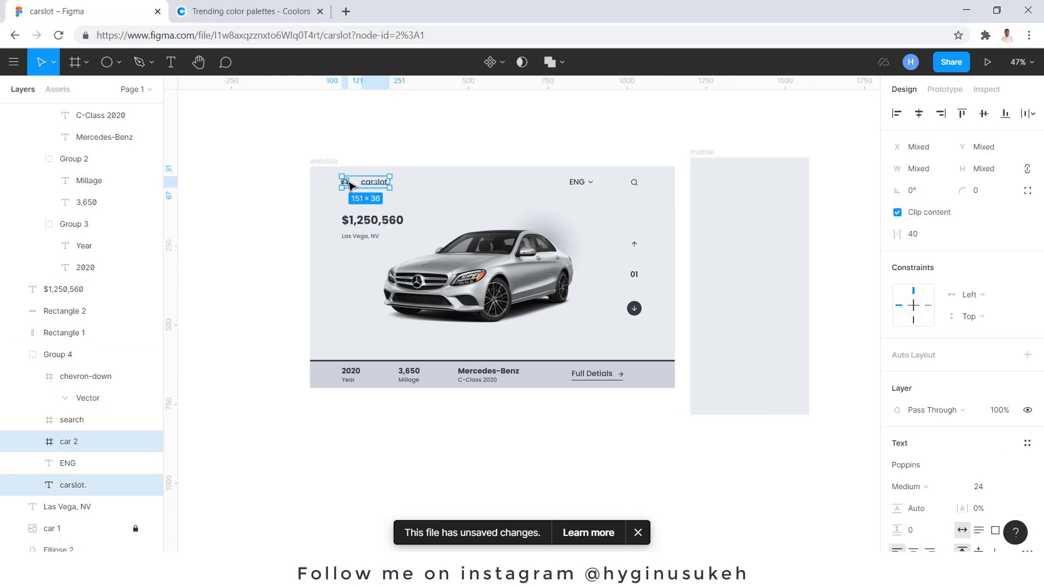
pyautogui.click(706, 156)
pyautogui.hotkey('ctrl', 'v')
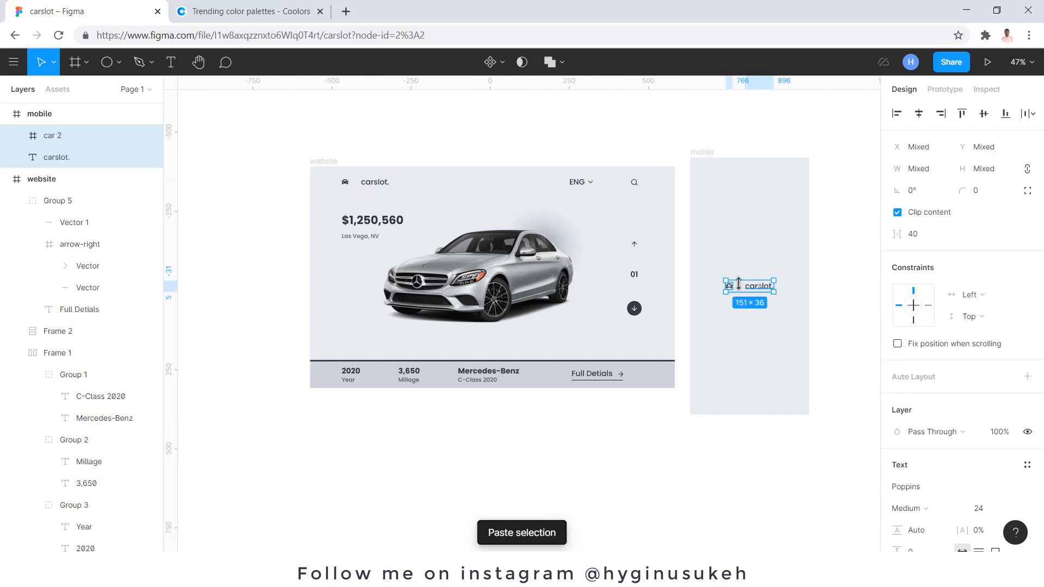
pyautogui.moveTo(768, 290); pyautogui.dragTo(743, 173)
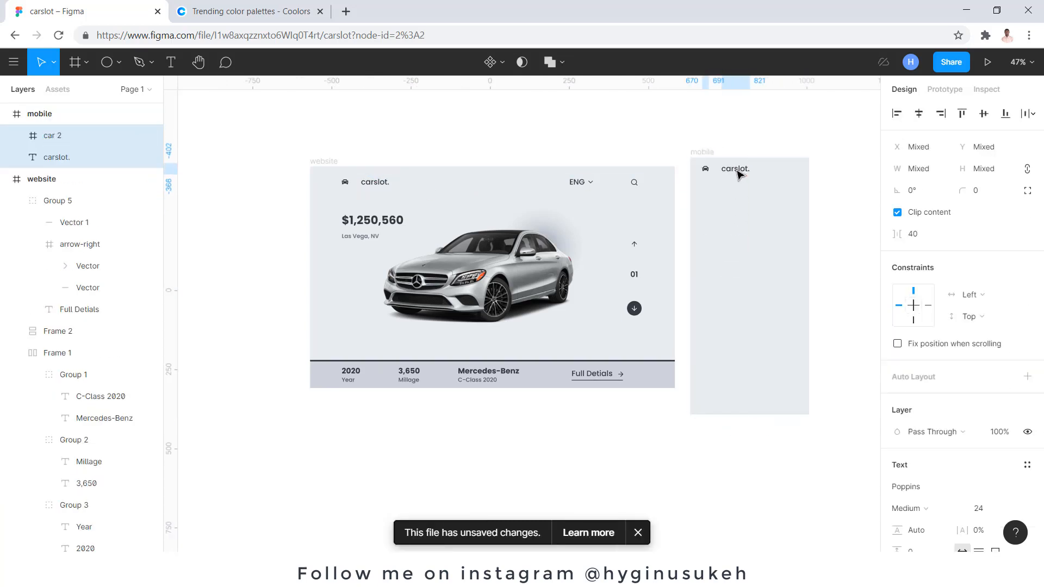
# Step: Set the font size of the mobile frame's carslot. text to 18
pyautogui.doubleClick(736, 173)
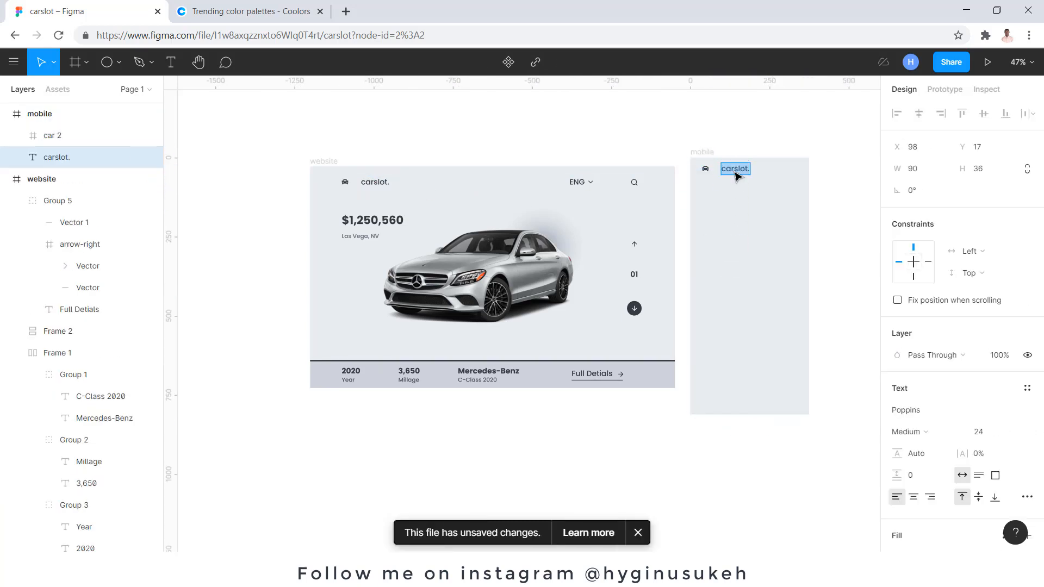
pyautogui.click(1005, 435)
pyautogui.click(1006, 412)
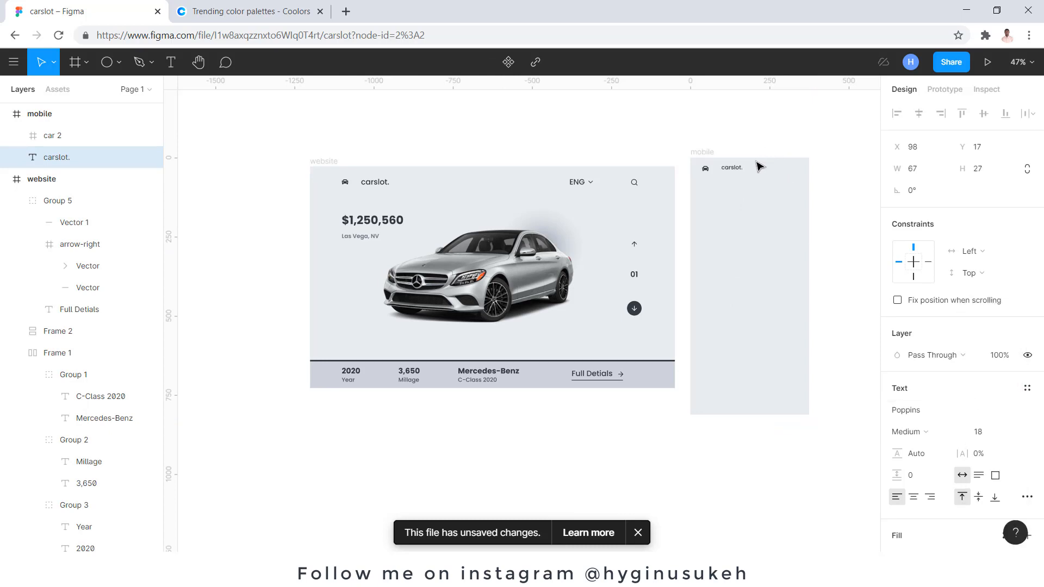
# Step: Scale the mobile car icon proportionally to a height of 18 and move the carslot. text beside it to X 70, Y 20
pyautogui.scroll(6, 756, 163)
pyautogui.press('Escape')
pyautogui.click(579, 200)
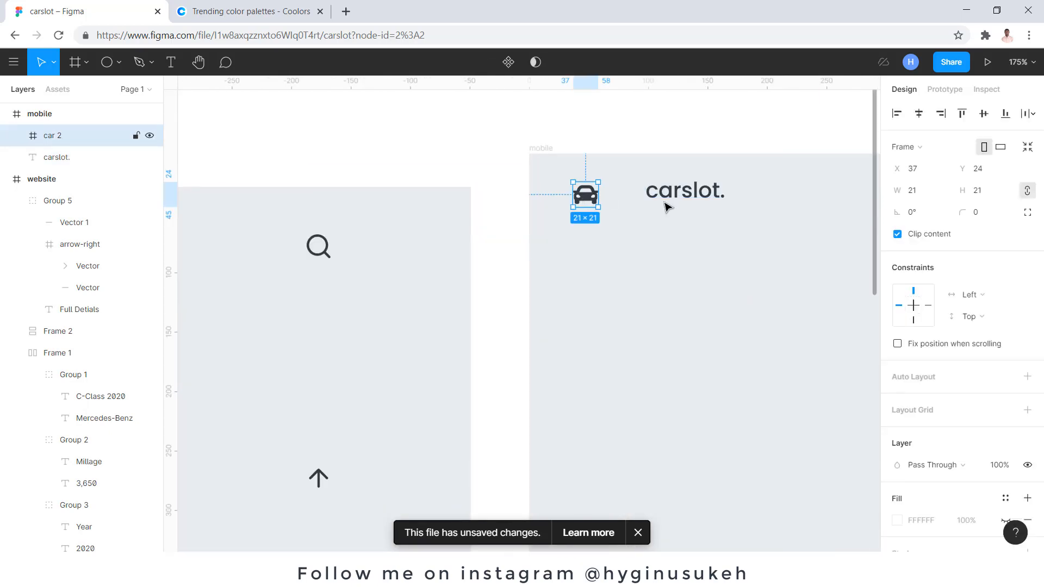
pyautogui.click(980, 191)
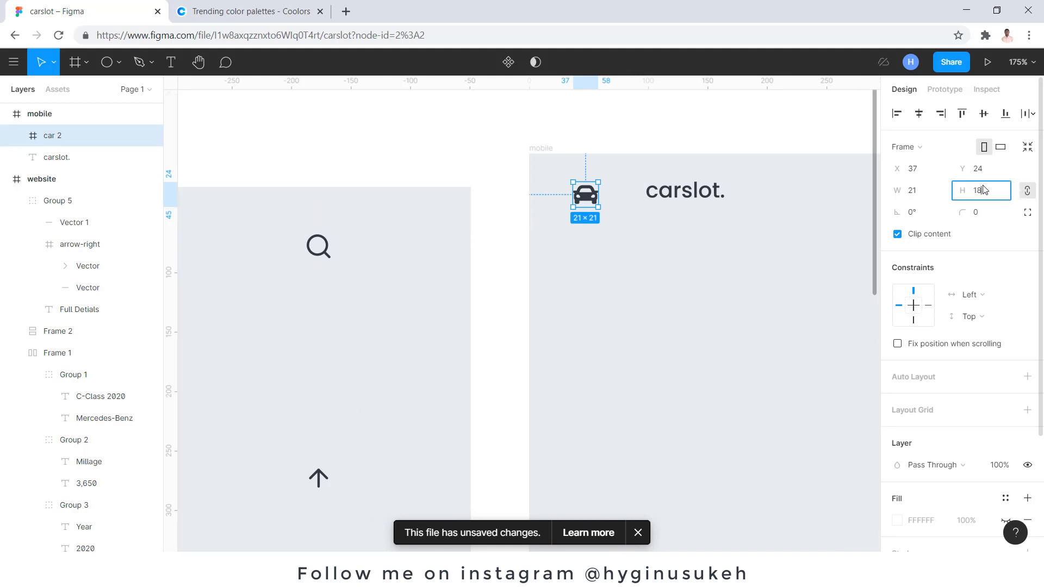
pyautogui.press('Return')
pyautogui.click(695, 190)
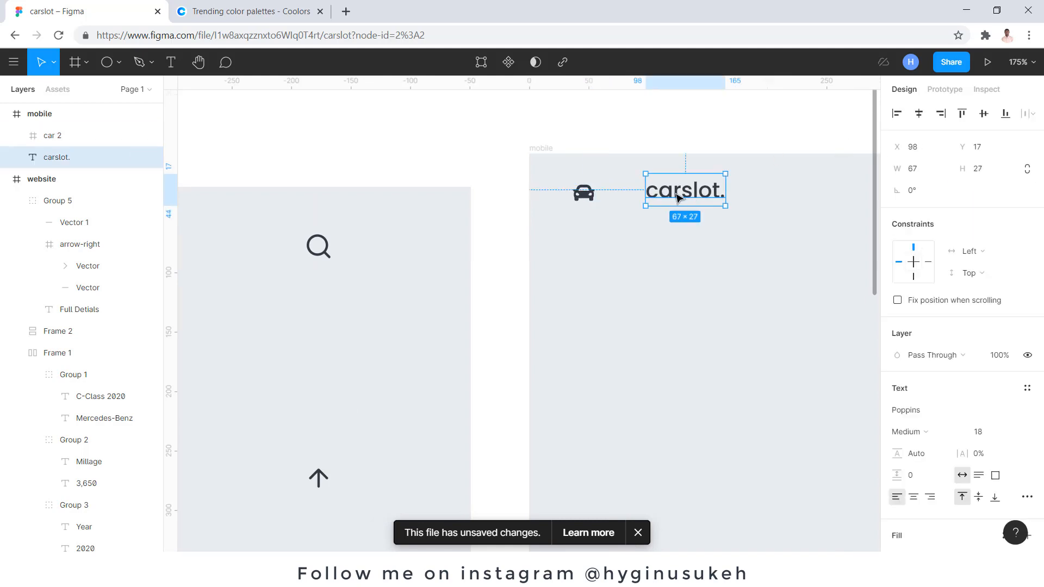
pyautogui.moveTo(678, 197); pyautogui.dragTo(645, 201)
# Step: Copy the website's search icon into the mobile header at X 331, Y 24 and scale it proportionally to 18 × 18
pyautogui.scroll(-5, 578, 187)
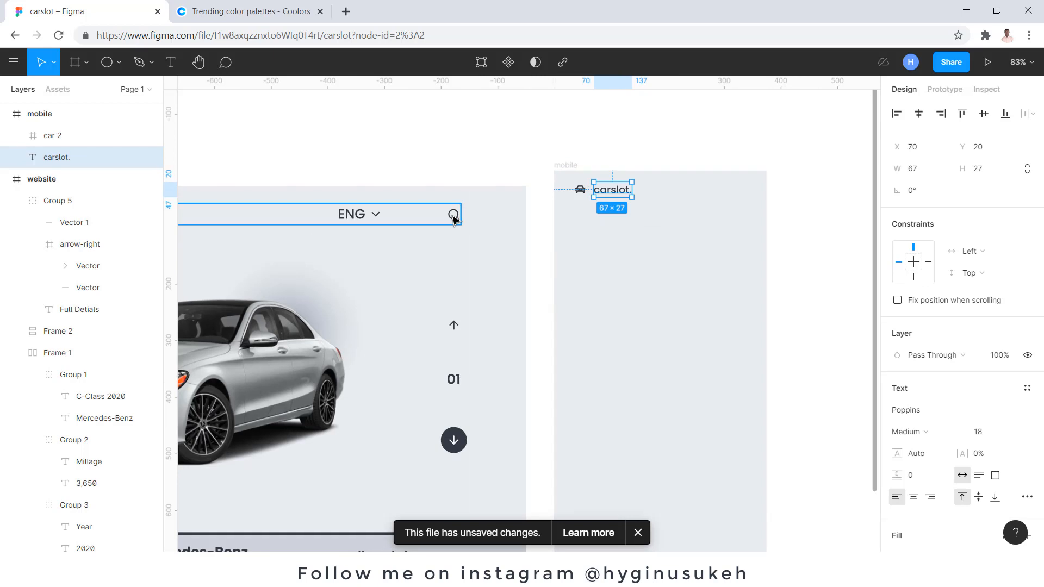
pyautogui.click(453, 215)
pyautogui.moveTo(453, 216); pyautogui.dragTo(749, 194)
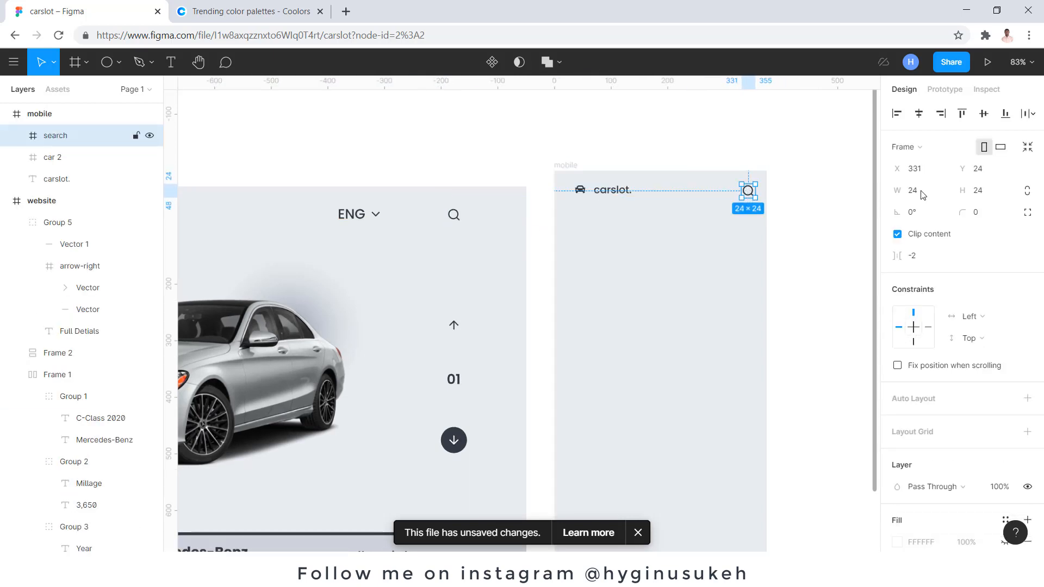
pyautogui.click(1027, 191)
pyautogui.click(998, 196)
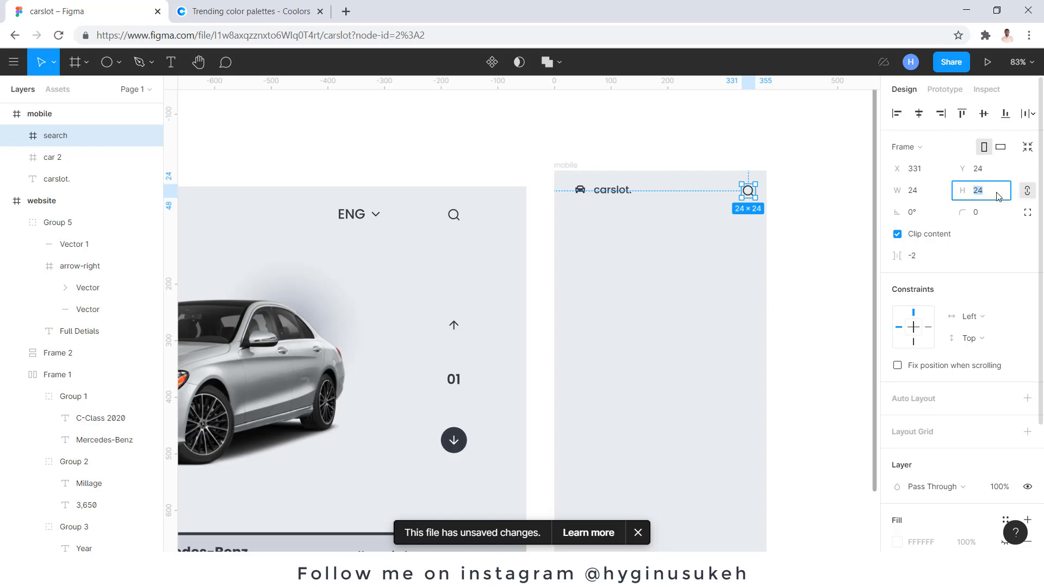
pyautogui.write('18')
pyautogui.press('Return')
pyautogui.scroll(5, 792, 190)
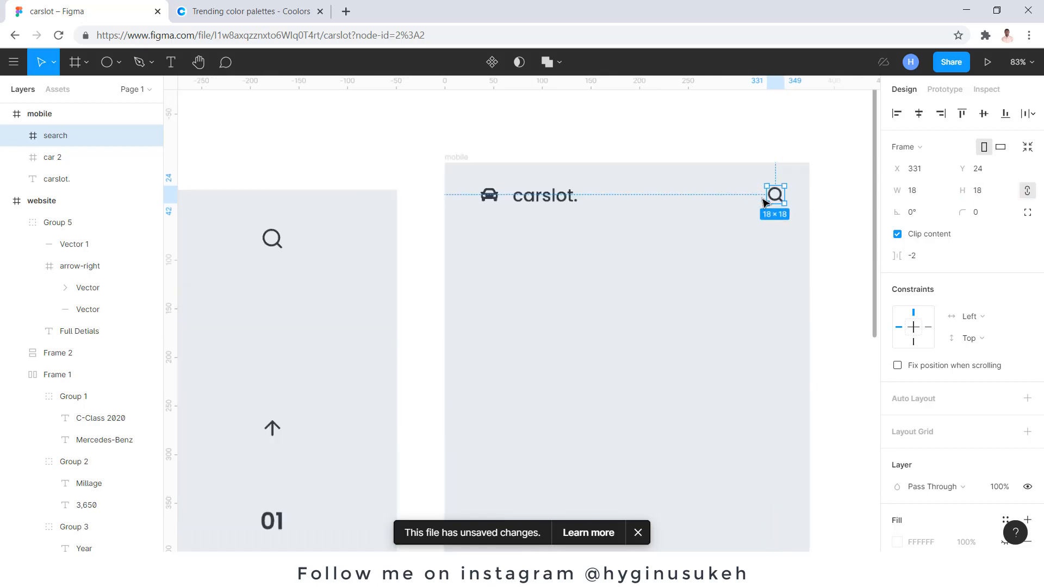
pyautogui.keyDown('shift'); pyautogui.click(534, 194); pyautogui.keyUp('shift')
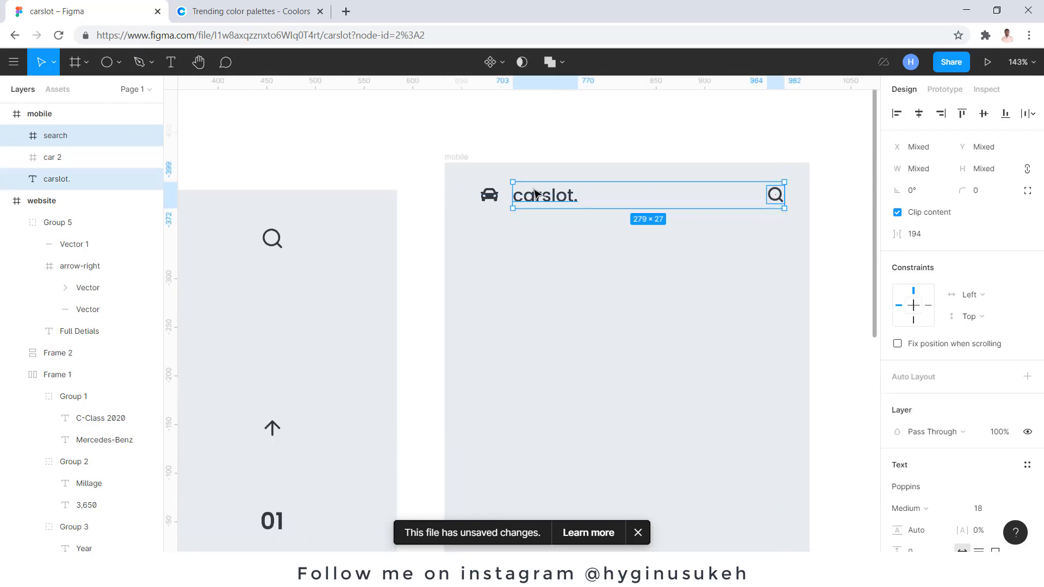
pyautogui.keyDown('shift'); pyautogui.click(495, 200); pyautogui.keyUp('shift')
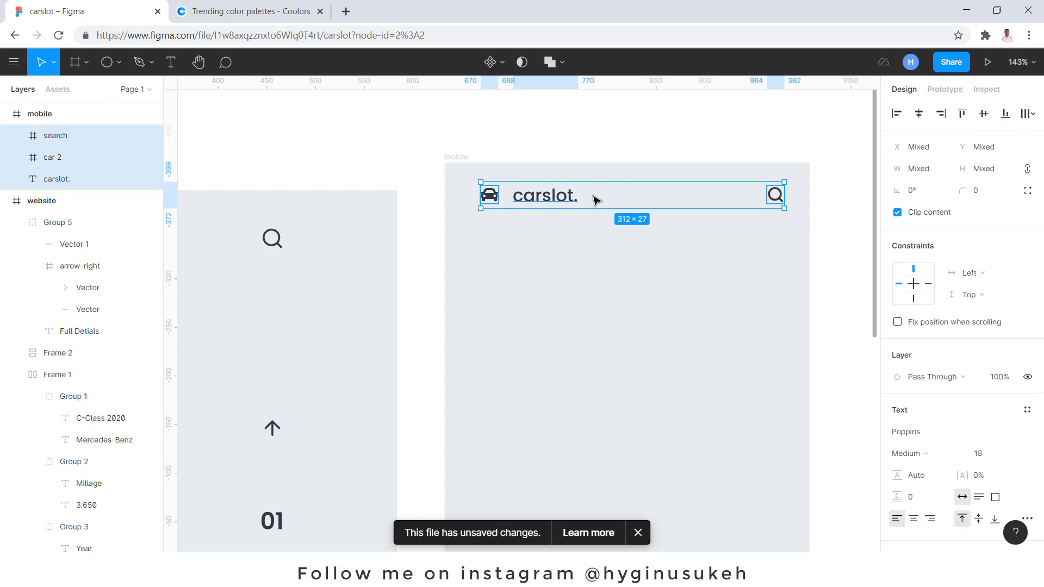
pyautogui.scroll(-3, 477, 136)
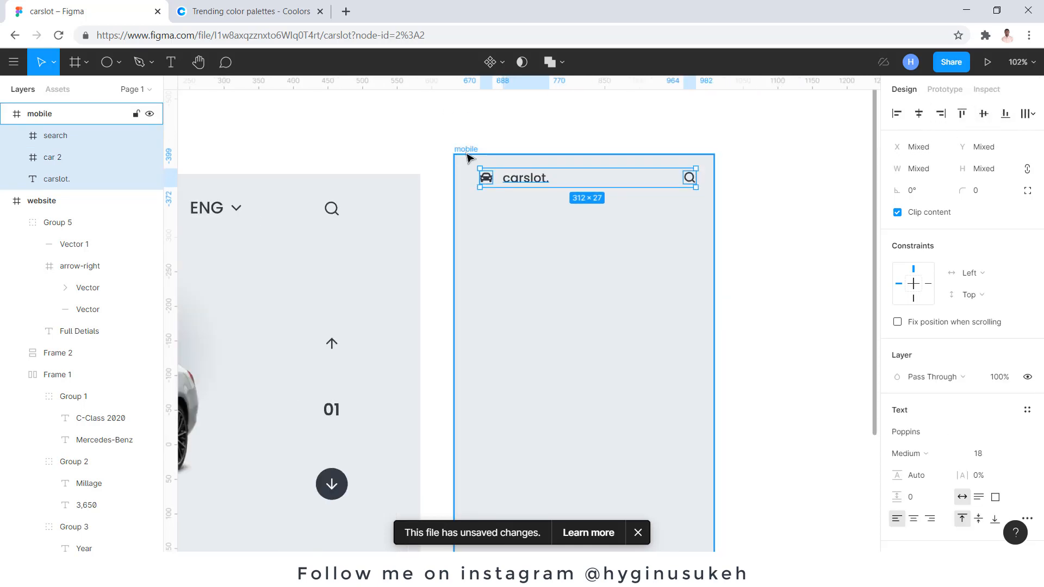
# Step: Add a layout grid to the mobile frame and change its type to Columns
pyautogui.click(466, 157)
pyautogui.scroll(-2, 788, 255)
pyautogui.scroll(-2, 906, 265)
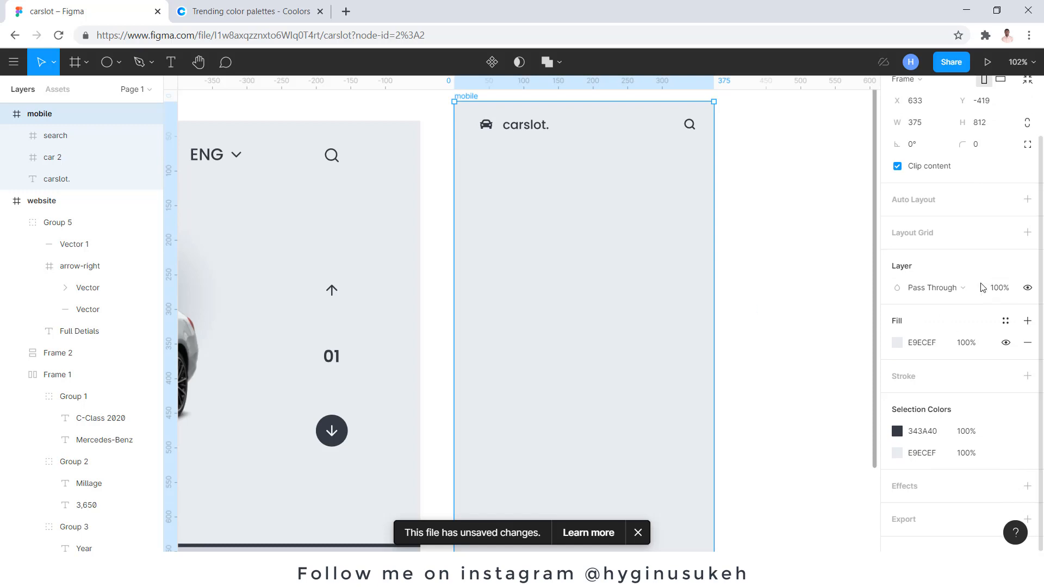
pyautogui.scroll(2, 983, 288)
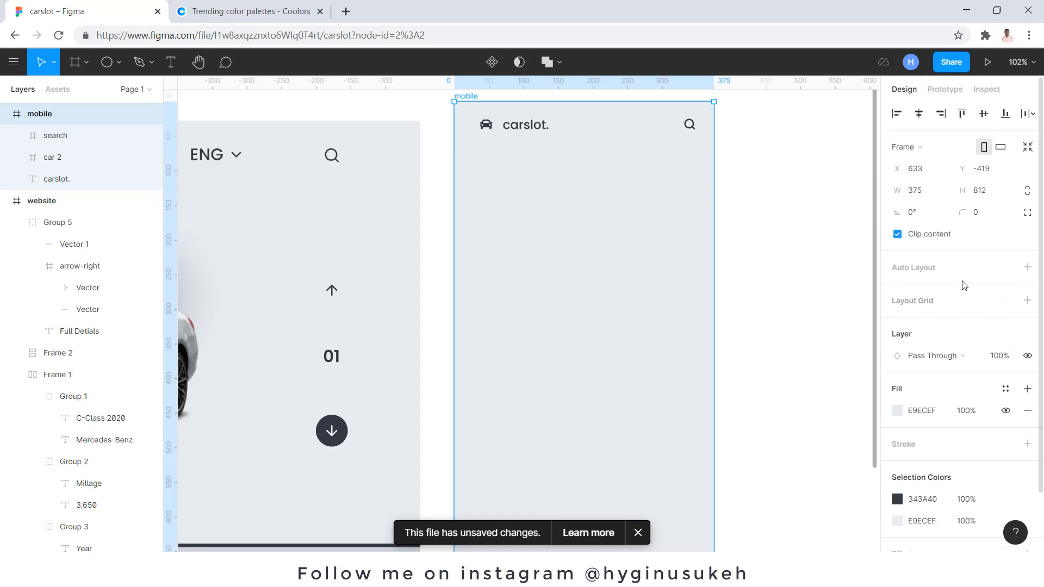
pyautogui.click(1027, 300)
pyautogui.click(898, 322)
pyautogui.click(760, 331)
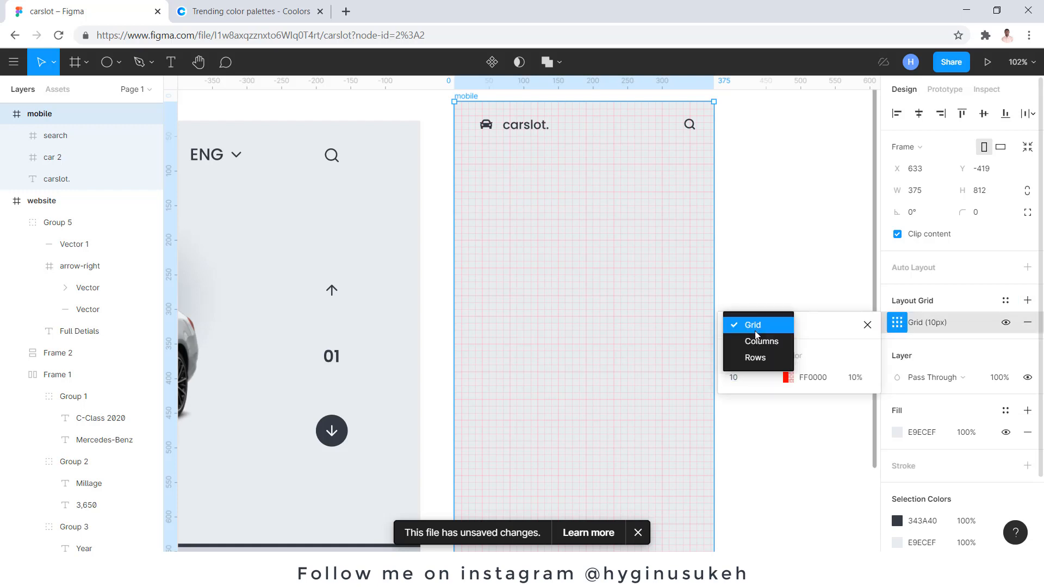
pyautogui.click(760, 341)
# Step: Set the mobile frame's column grid to a count of 6 with a margin of 30
pyautogui.click(749, 380)
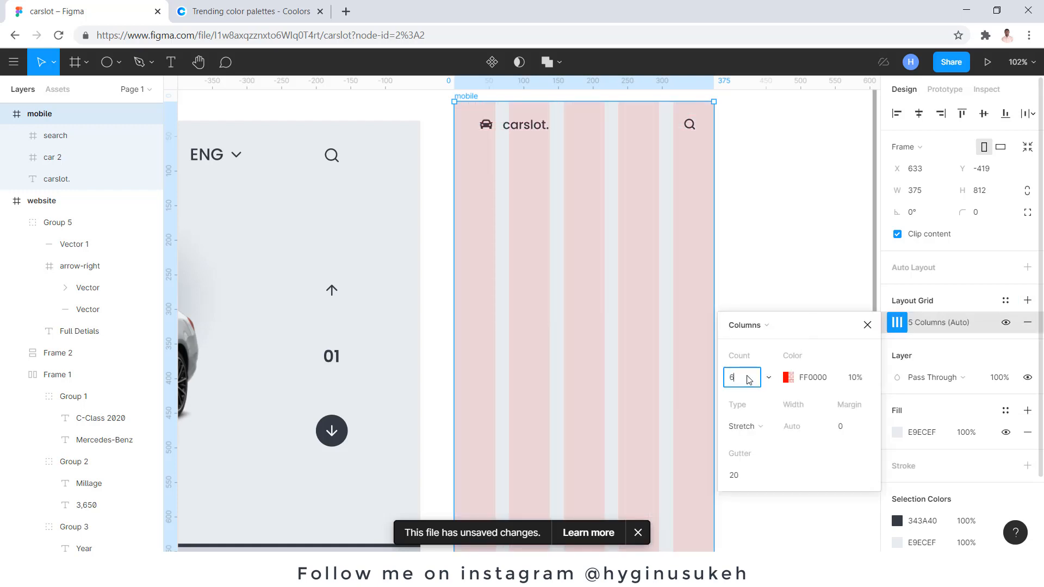
pyautogui.write('6')
pyautogui.press('Return')
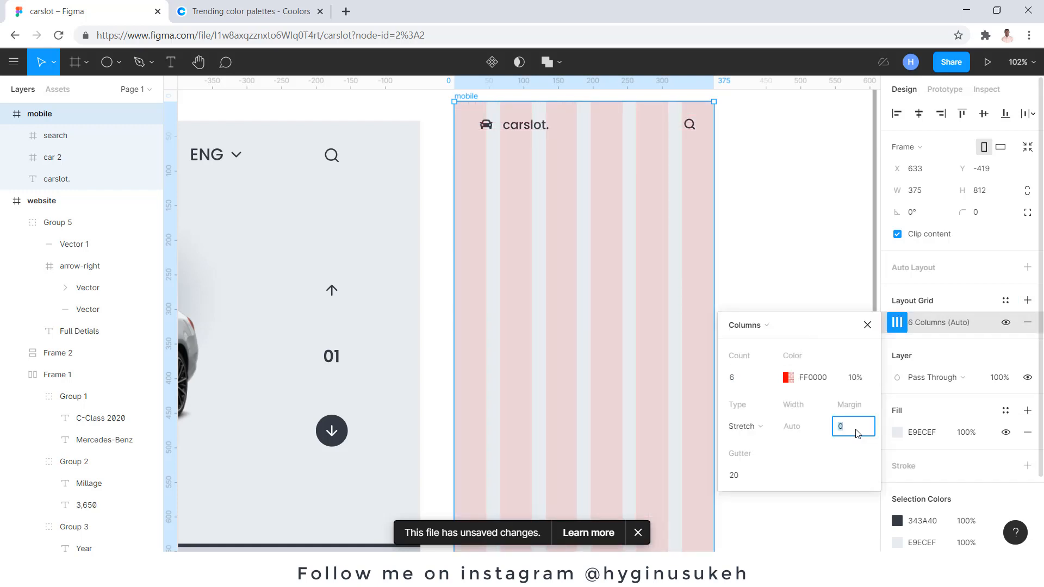
pyautogui.click(855, 433)
pyautogui.write('30')
pyautogui.press('Return')
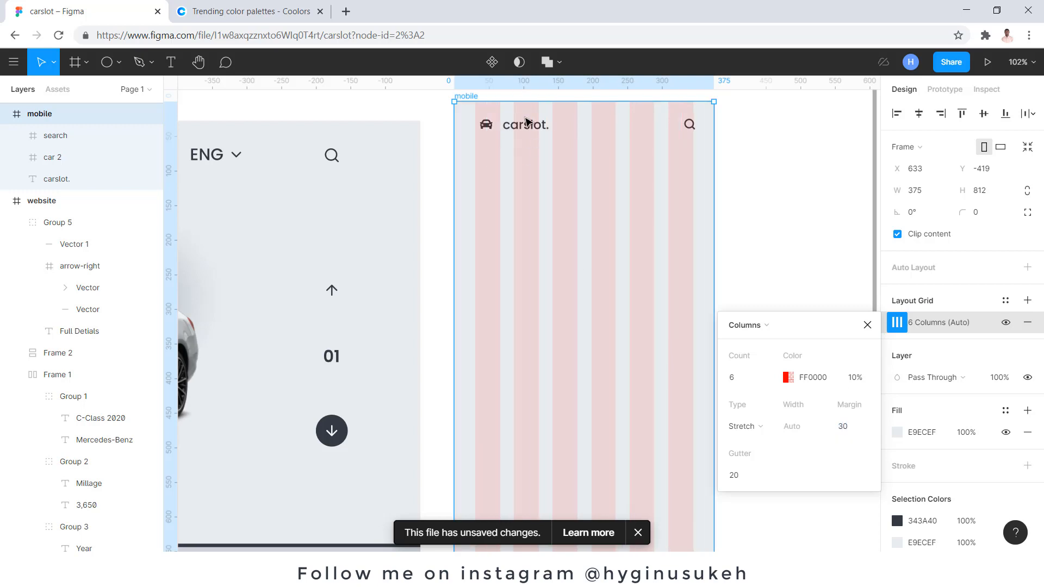
pyautogui.scroll(3, 718, 132)
pyautogui.click(867, 325)
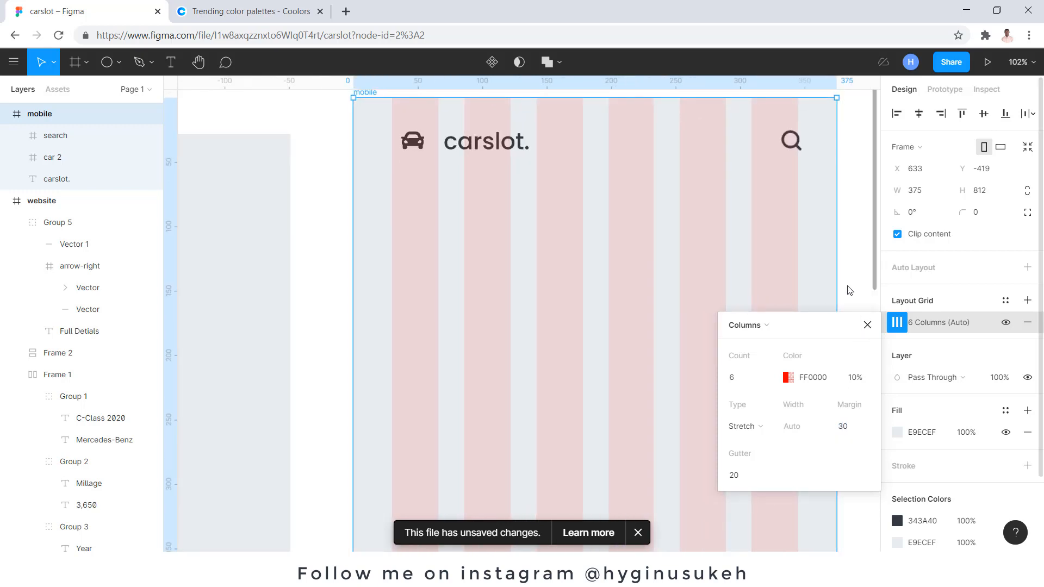
# Step: Align the mobile search icon and car icon with the outer edges of the last and first grid columns
pyautogui.click(791, 140)
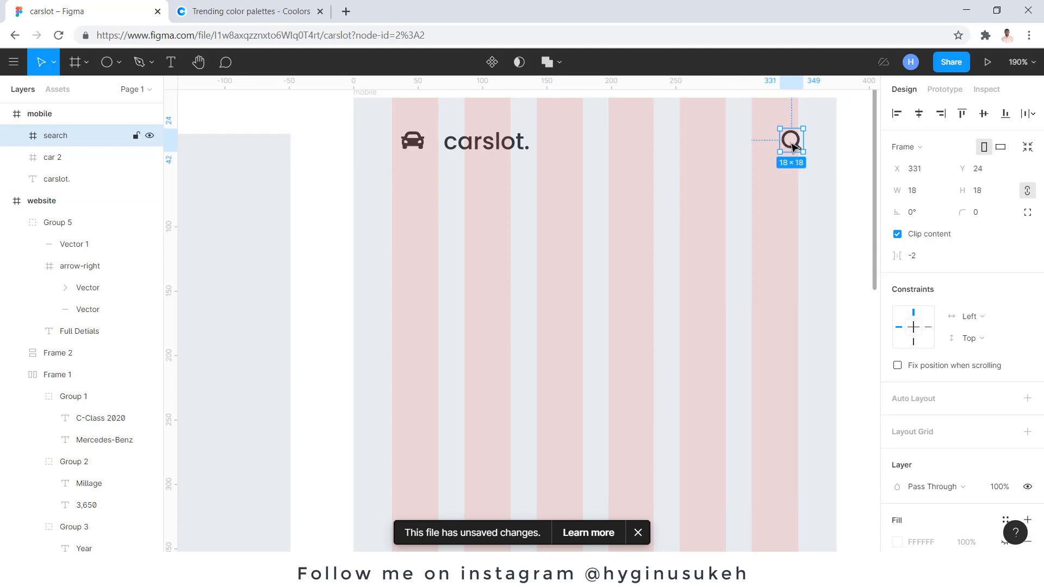
pyautogui.moveTo(792, 146); pyautogui.dragTo(790, 147)
pyautogui.click(407, 144)
pyautogui.moveTo(411, 144); pyautogui.dragTo(402, 144)
# Step: Hide the mobile frame's column layout grid and deselect the frame
pyautogui.scroll(-3, 401, 170)
pyautogui.click(393, 131)
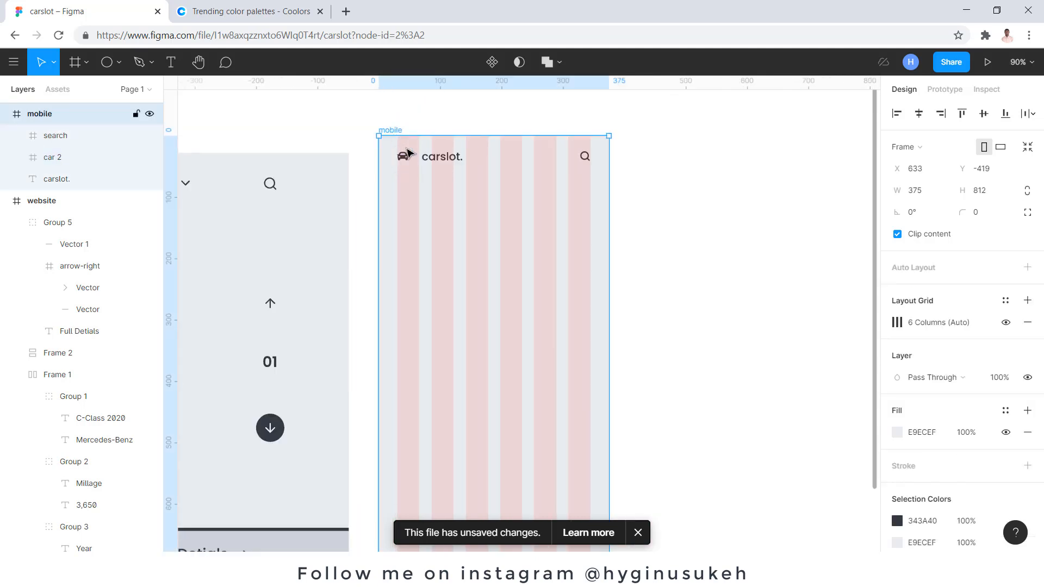
pyautogui.click(1006, 322)
pyautogui.scroll(-3, 691, 259)
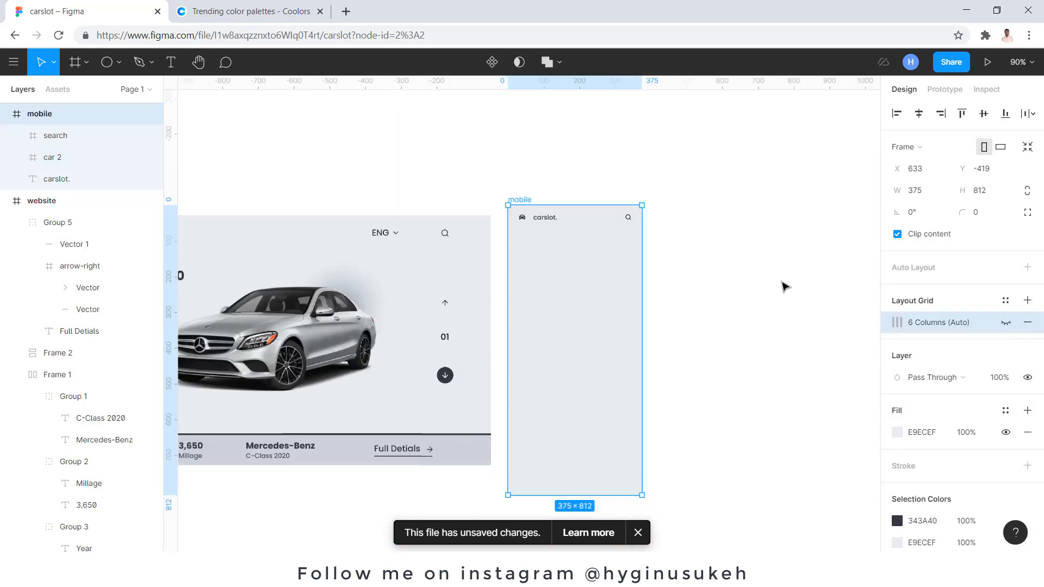
pyautogui.scroll(-2, 610, 331)
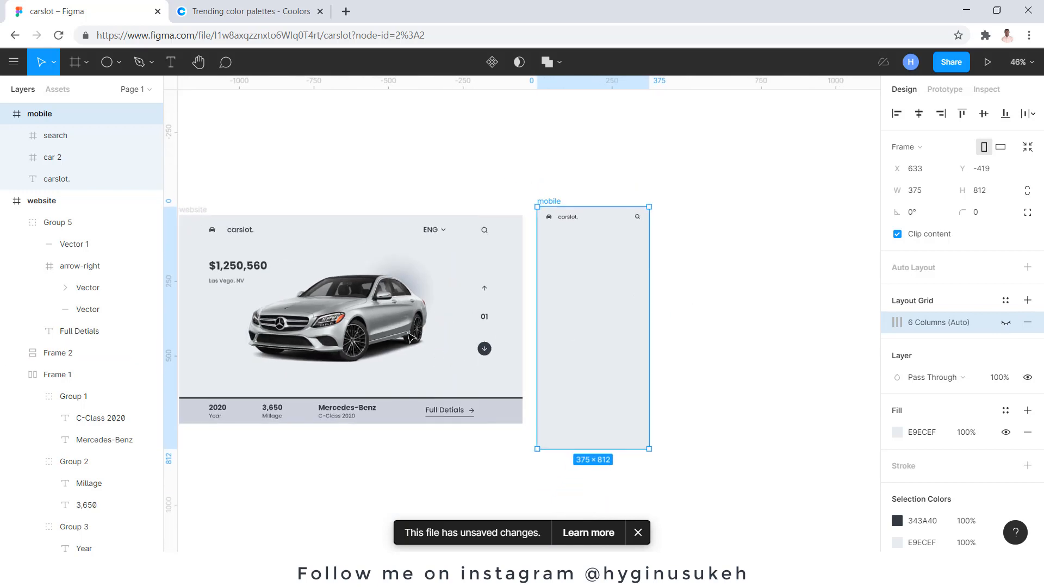
pyautogui.click(214, 390)
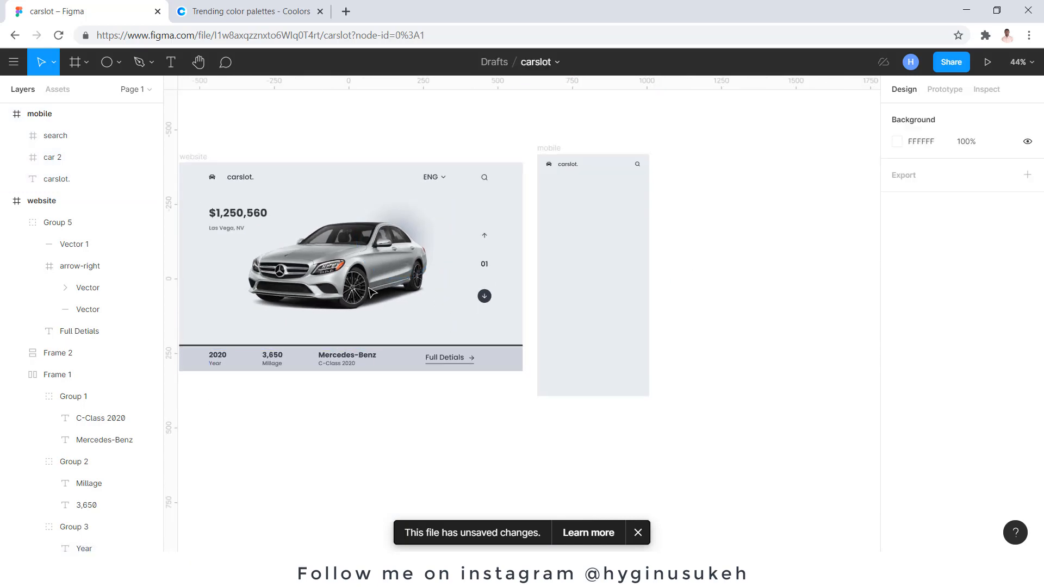
# Step: Unlock the website's car 1 image, then copy and paste it
pyautogui.scroll(-1, 447, 328)
pyautogui.hscroll(-1, 380, 307)
pyautogui.scroll(-5, 64, 431)
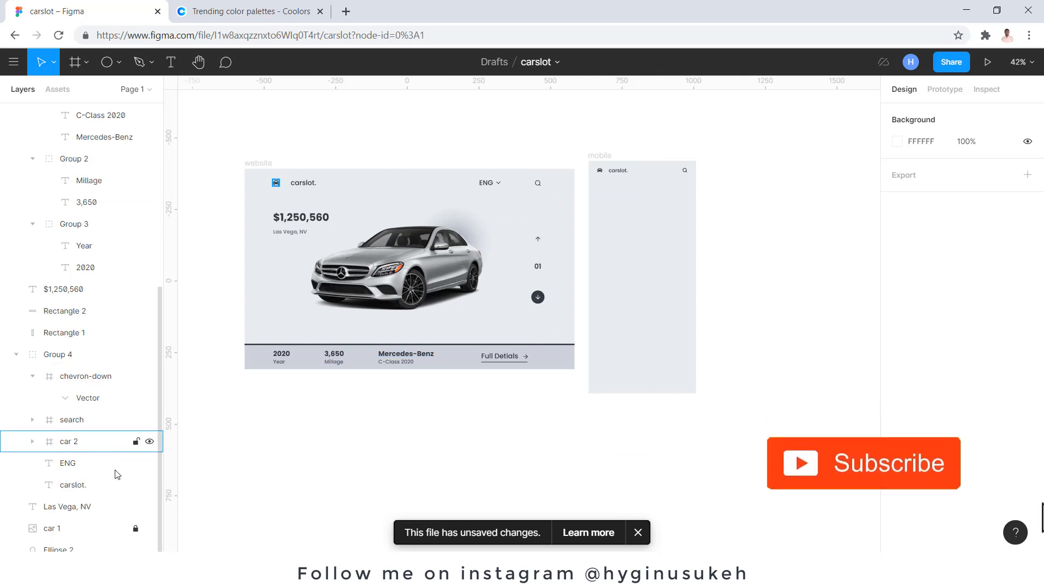
pyautogui.click(328, 314)
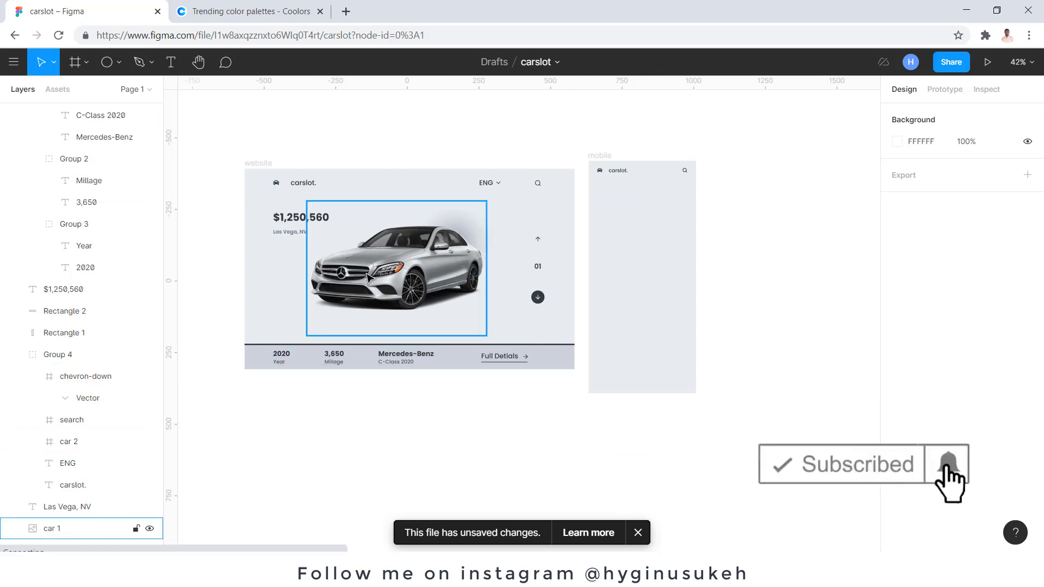
pyautogui.hotkey('ctrl', 'c')
pyautogui.hotkey('ctrl', 'v')
# Step: Scale the pasted car image down to 283 × 212 and place it at X 57, Y 212 in the mobile frame
pyautogui.moveTo(691, 283); pyautogui.dragTo(601, 284)
pyautogui.moveTo(772, 336); pyautogui.dragTo(663, 267)
pyautogui.scroll(5, 663, 266)
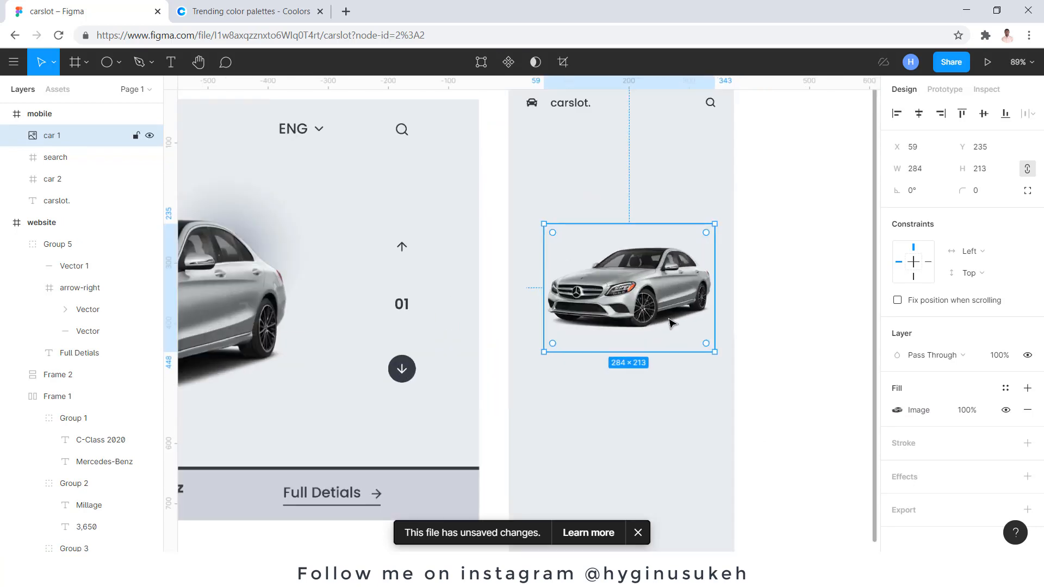
pyautogui.moveTo(545, 354)
pyautogui.mouseDown()
pyautogui.moveTo(532, 361)
pyautogui.moveTo(560, 356)
pyautogui.moveTo(542, 338)
pyautogui.mouseUp()
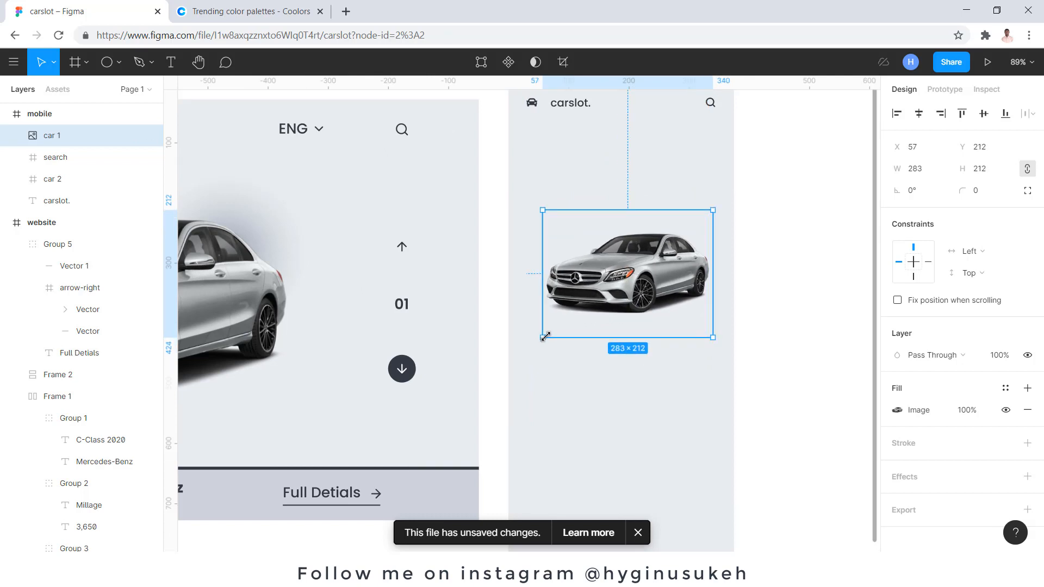
# Step: Copy the website's $1,250,560 price and Las Vega, NV texts into the mobile frame, above the car
pyautogui.scroll(-2, 544, 338)
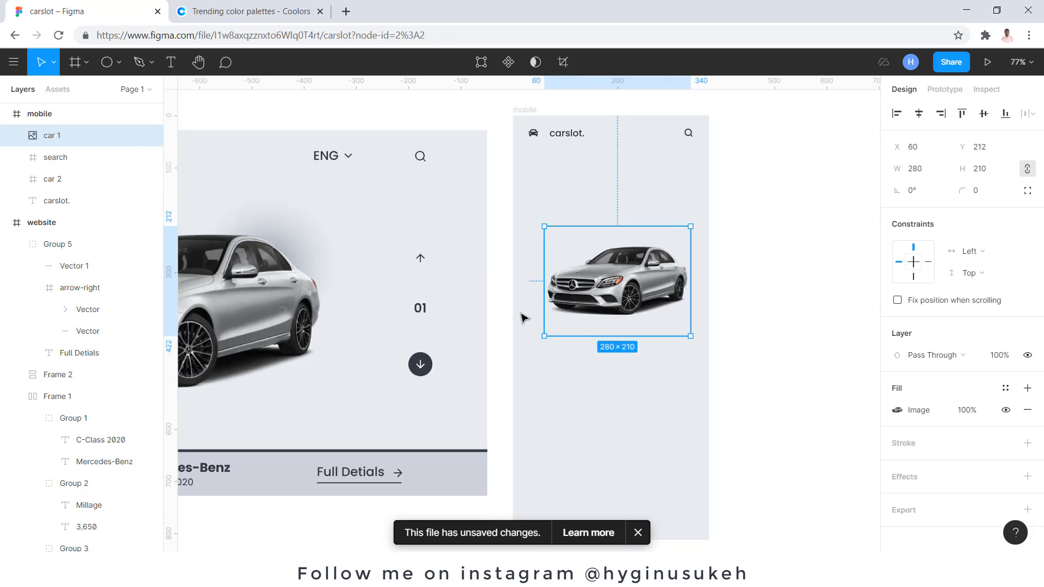
pyautogui.scroll(-2, 497, 330)
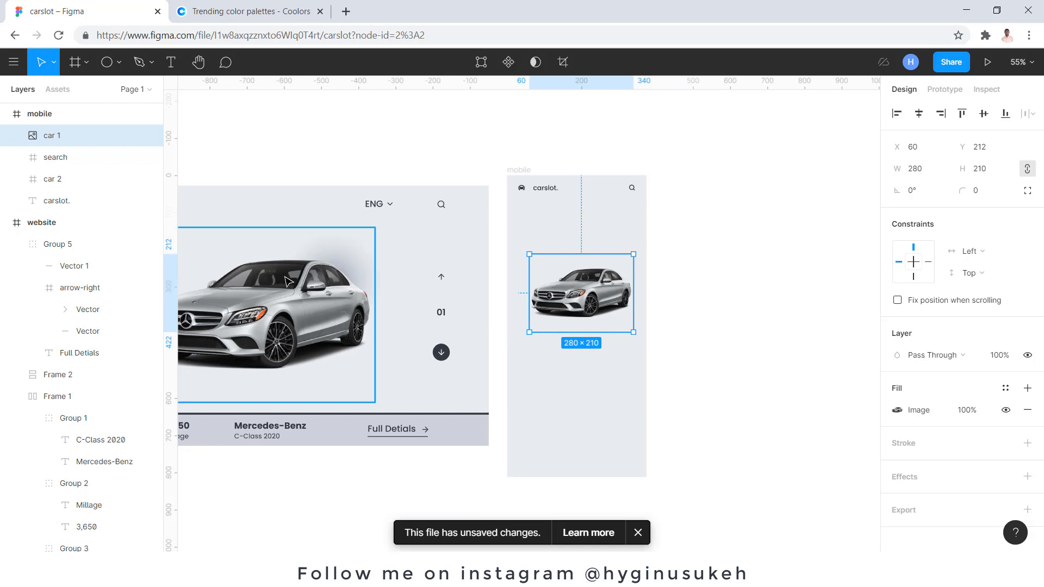
pyautogui.scroll(-3, 442, 325)
pyautogui.hscroll(-2, 320, 315)
pyautogui.hscroll(-3, 320, 315)
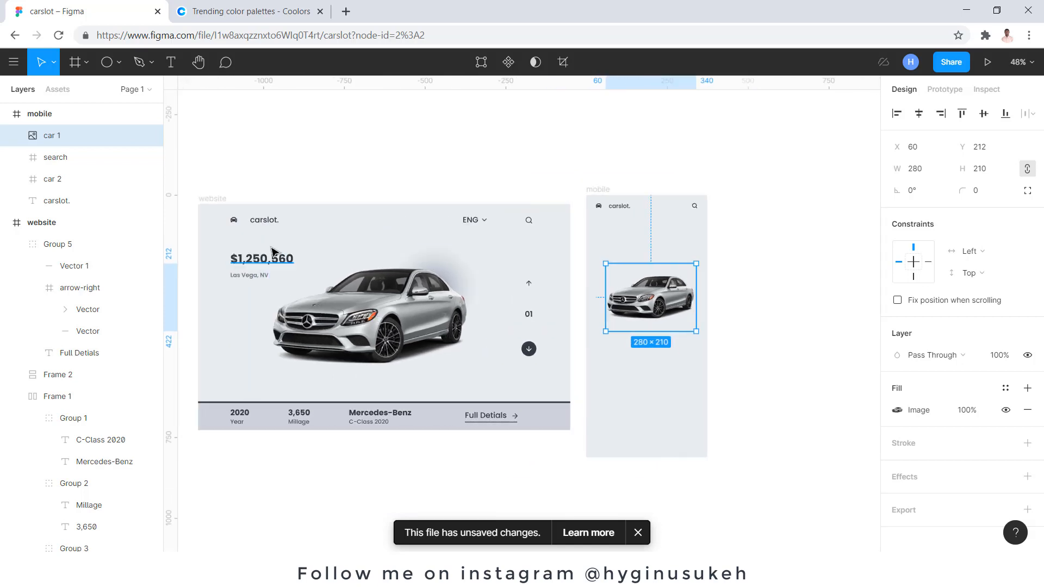
pyautogui.click(273, 262)
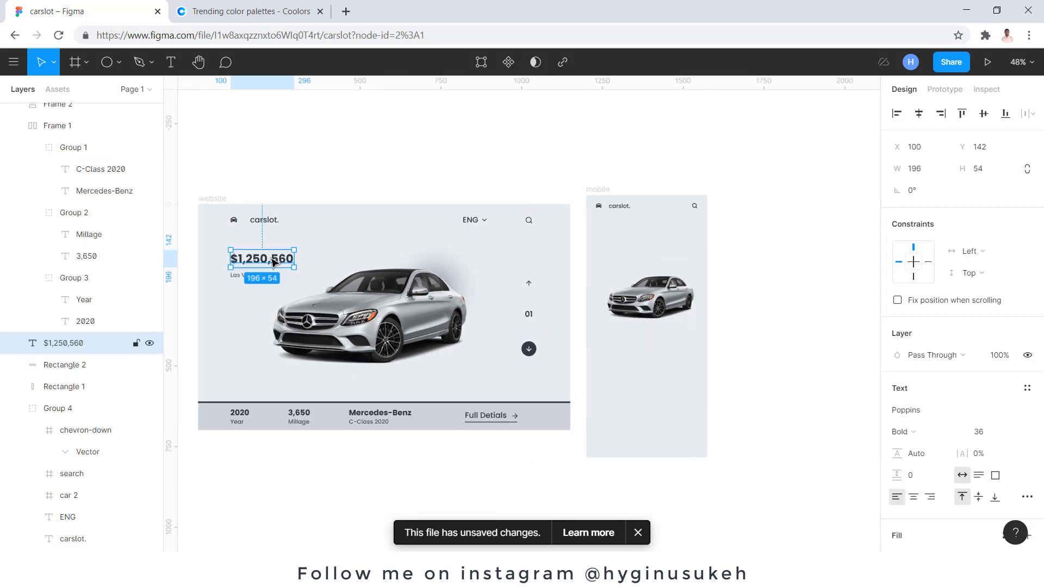
pyautogui.keyDown('shift'); pyautogui.click(246, 276); pyautogui.keyUp('shift')
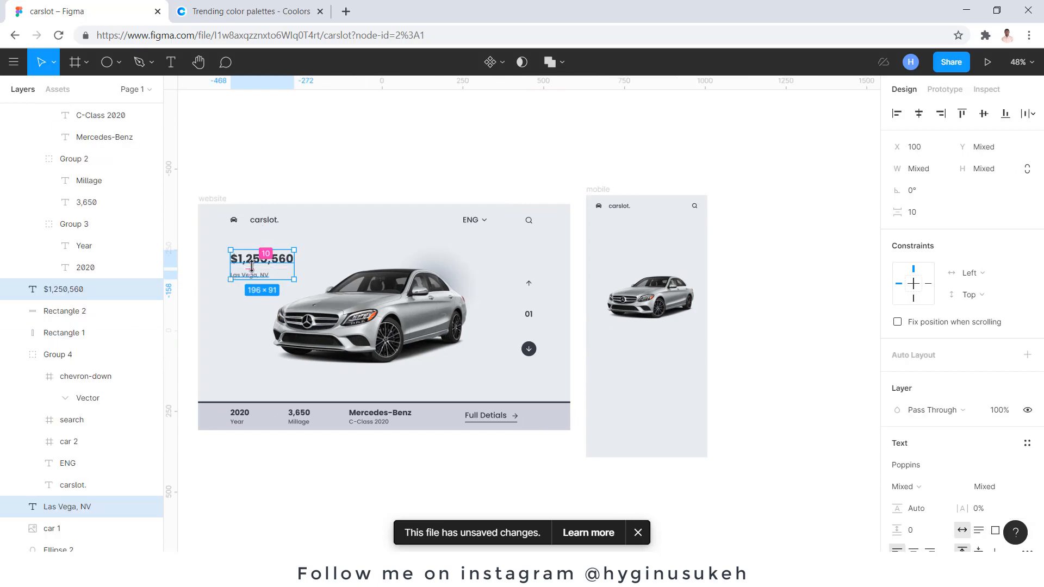
pyautogui.moveTo(260, 261); pyautogui.dragTo(657, 266)
pyautogui.scroll(3, 656, 267)
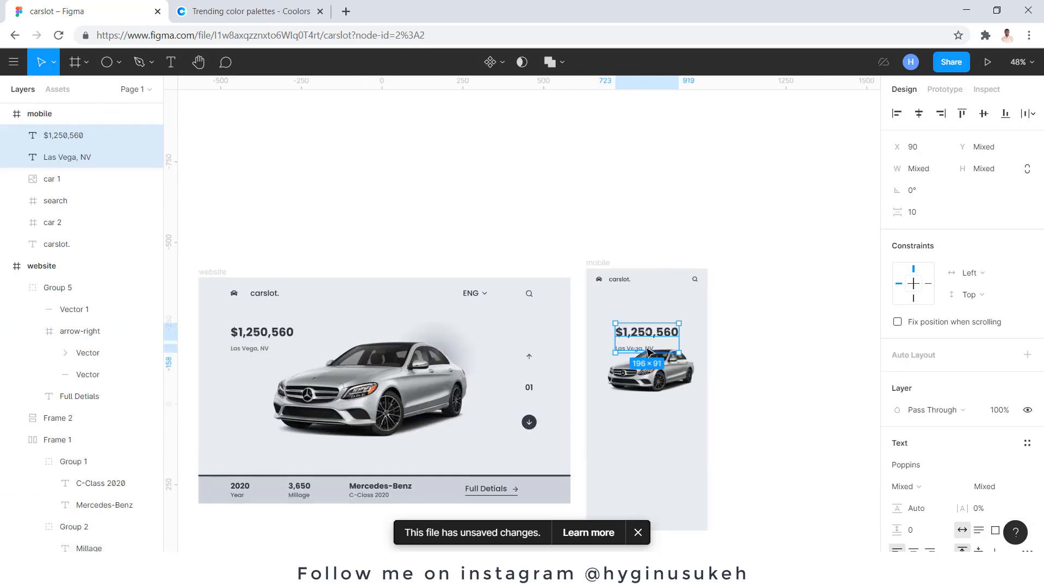
pyautogui.click(676, 427)
# Step: Set the mobile price text to font size 24 and the Las Vega, NV text to 14
pyautogui.scroll(5, 688, 369)
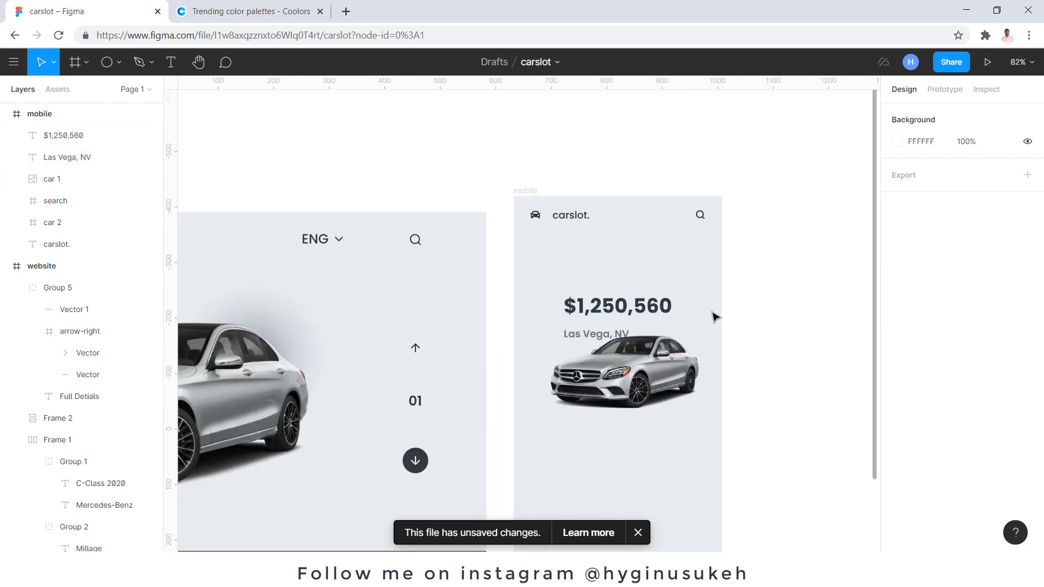
pyautogui.click(652, 312)
pyautogui.scroll(-1, 1011, 348)
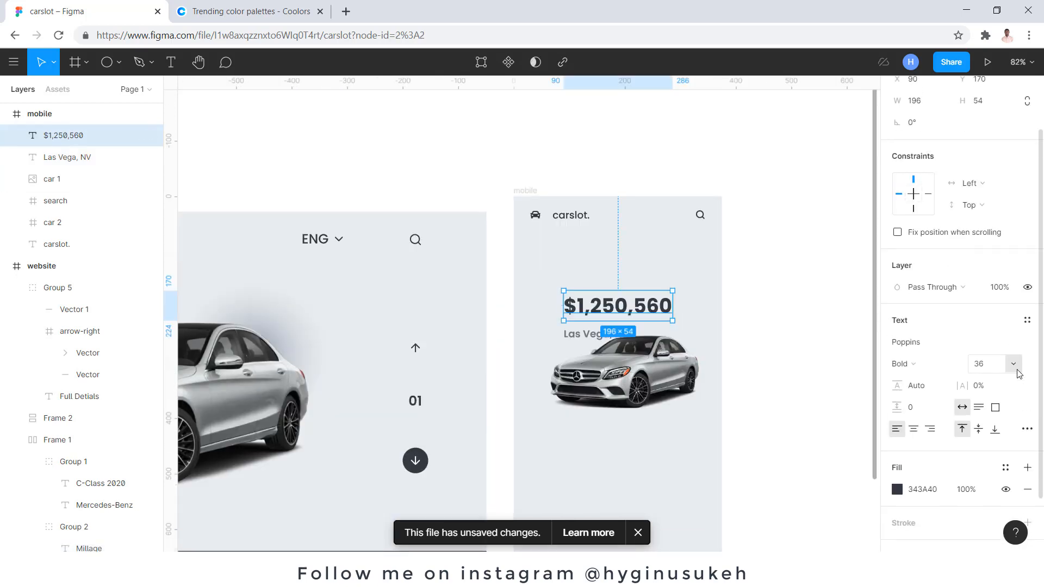
pyautogui.click(1014, 366)
pyautogui.click(995, 335)
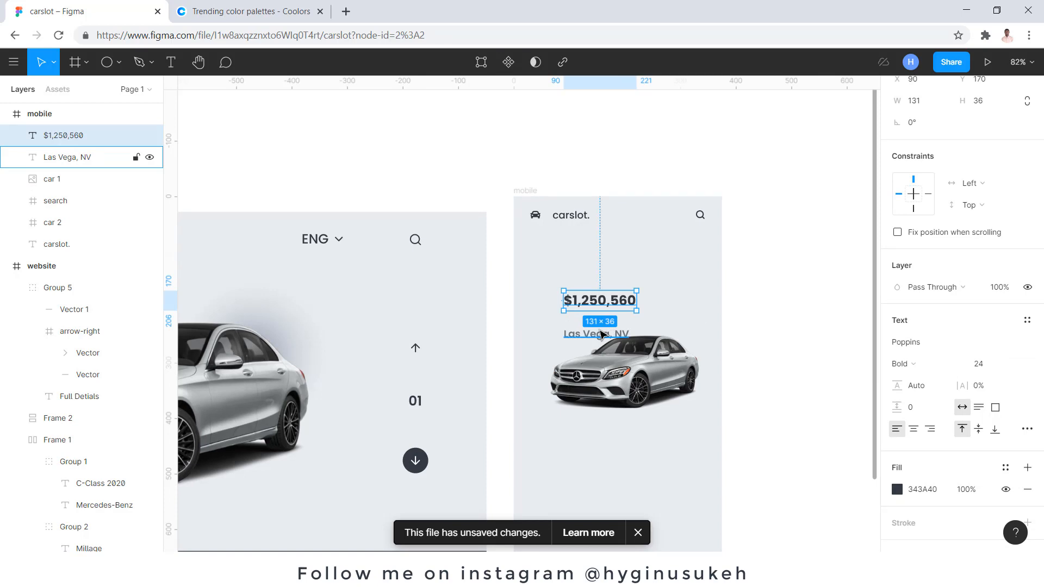
pyautogui.click(602, 334)
pyautogui.click(1014, 366)
pyautogui.click(995, 334)
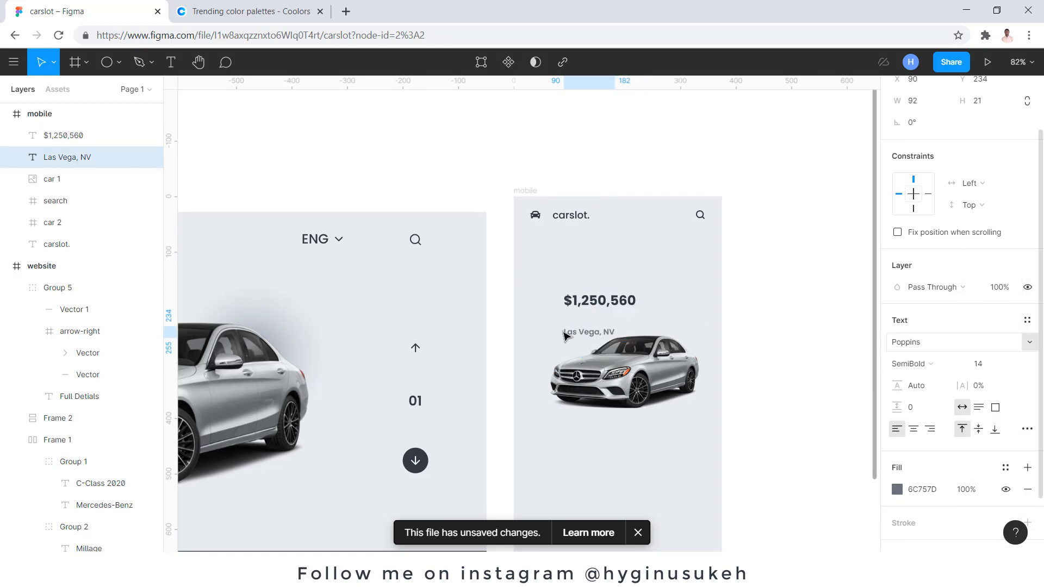
# Step: Move Las Vega, NV directly beneath the price with 0 spacing, align their horizontal centers, and center the pair above the mobile car
pyautogui.moveTo(566, 336); pyautogui.dragTo(566, 320)
pyautogui.keyDown('shift'); pyautogui.click(619, 300); pyautogui.keyUp('shift')
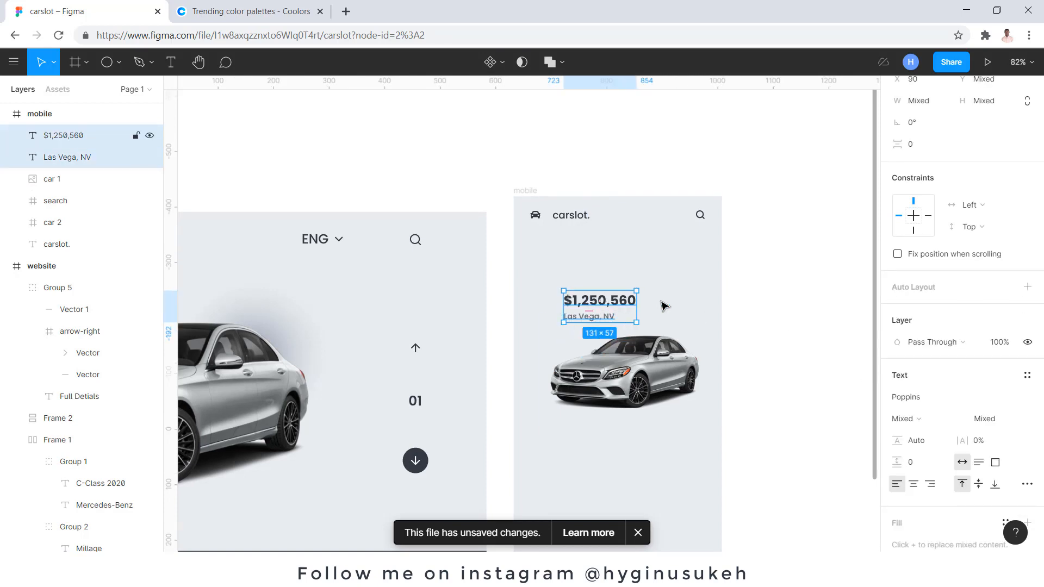
pyautogui.scroll(3, 962, 163)
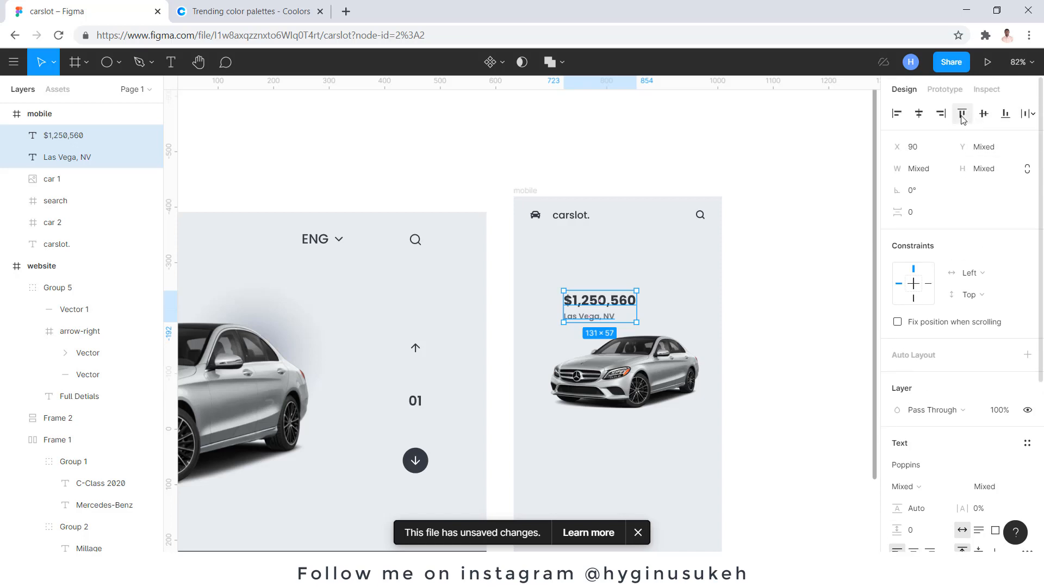
pyautogui.click(919, 113)
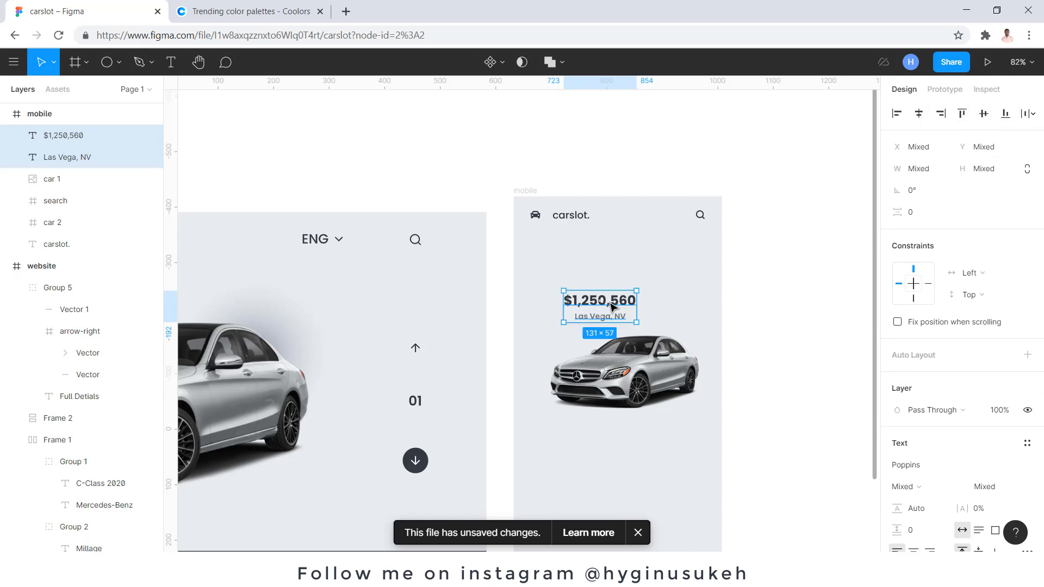
pyautogui.moveTo(629, 299); pyautogui.dragTo(648, 280)
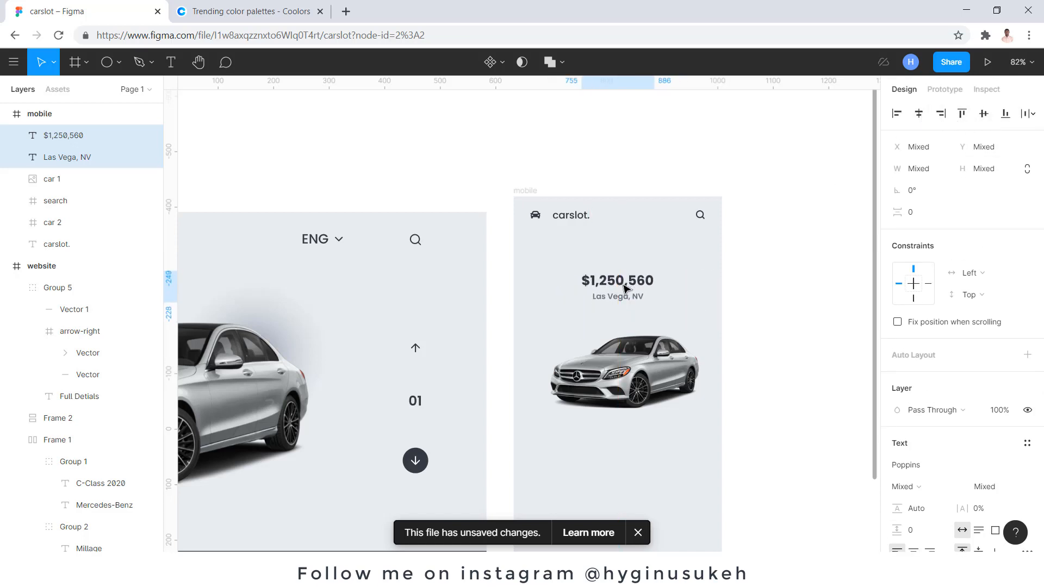
# Step: Copy the website's Frame 1 specification row into the mobile frame and place it below the car at X 48, Y 492
pyautogui.scroll(-5, 695, 253)
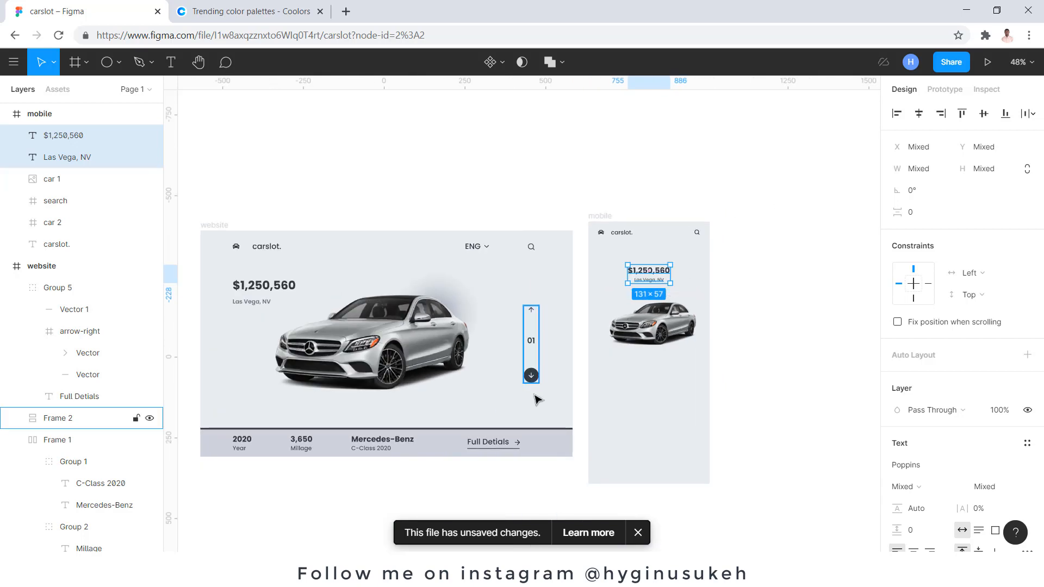
pyautogui.click(362, 448)
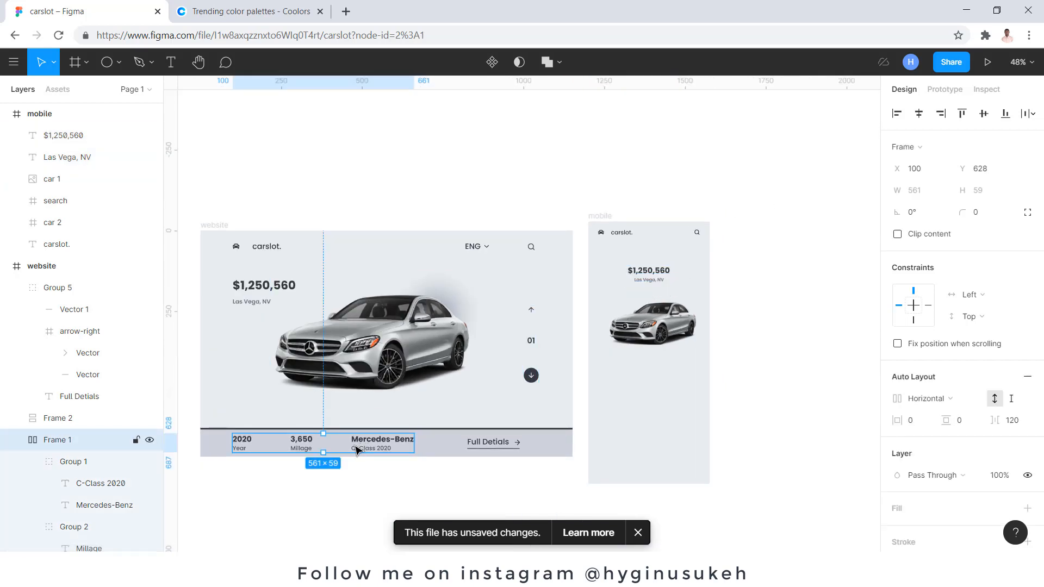
pyautogui.moveTo(357, 449); pyautogui.dragTo(705, 403)
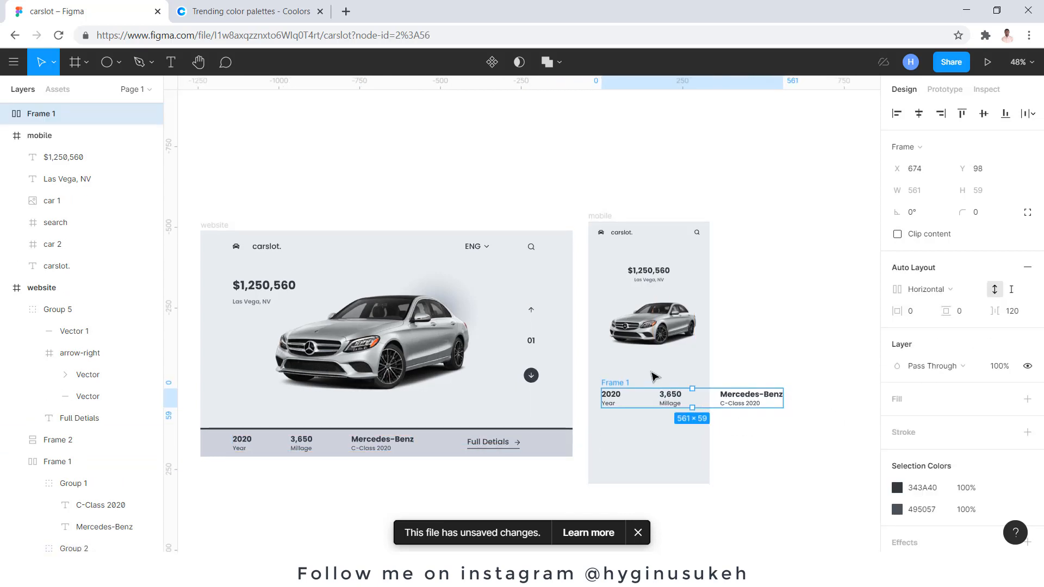
pyautogui.press('Delete')
pyautogui.click(602, 215)
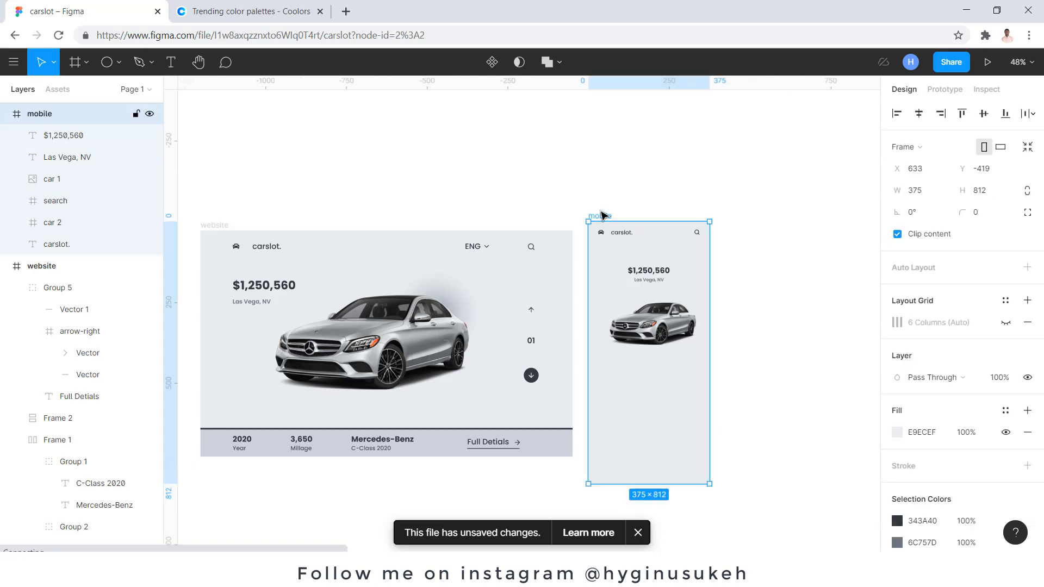
pyautogui.hotkey('ctrl', 'v')
pyautogui.moveTo(662, 362); pyautogui.dragTo(708, 399)
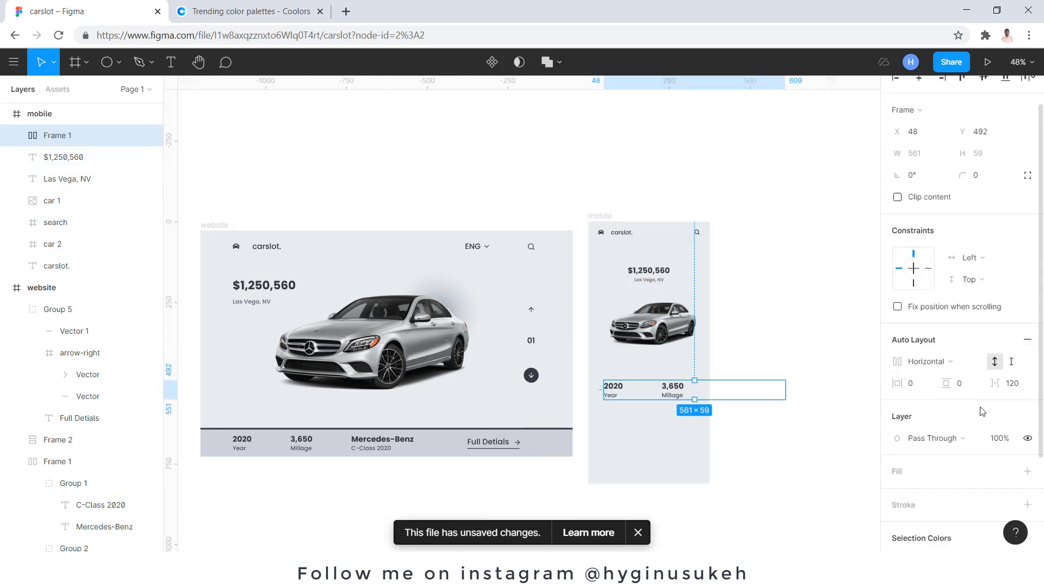
# Step: Try item spacings of 60 and 40 in the mobile specification row, settle on 30, and move the row to X 30
pyautogui.scroll(-3, 1005, 354)
pyautogui.click(1022, 289)
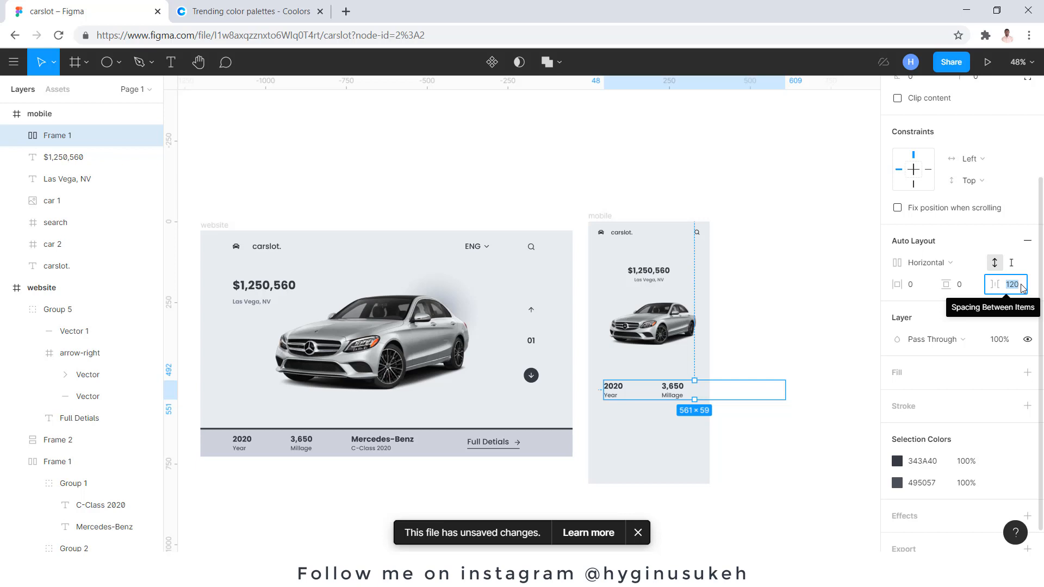
pyautogui.write('60')
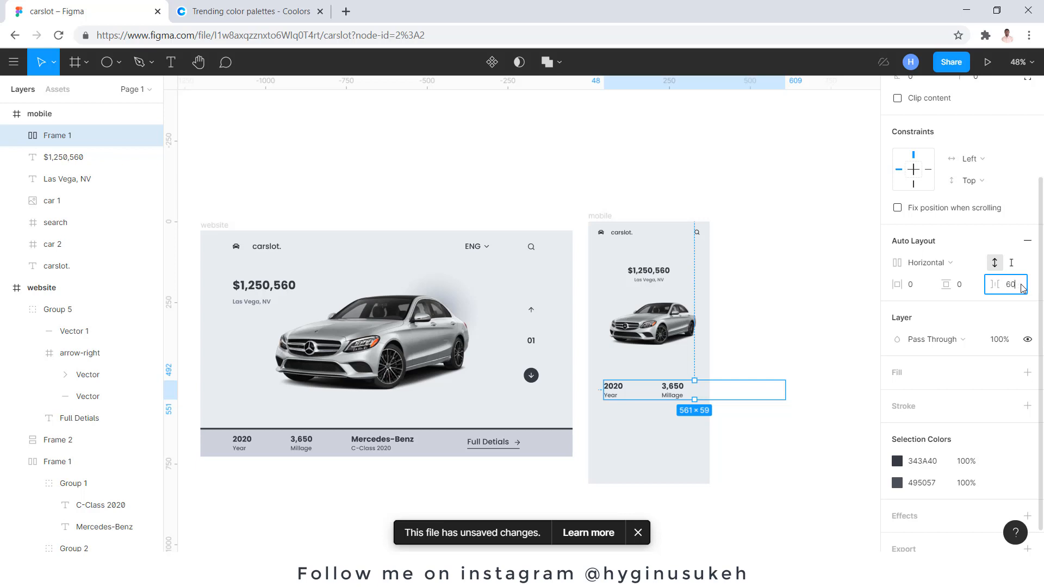
pyautogui.press('Return')
pyautogui.write('40')
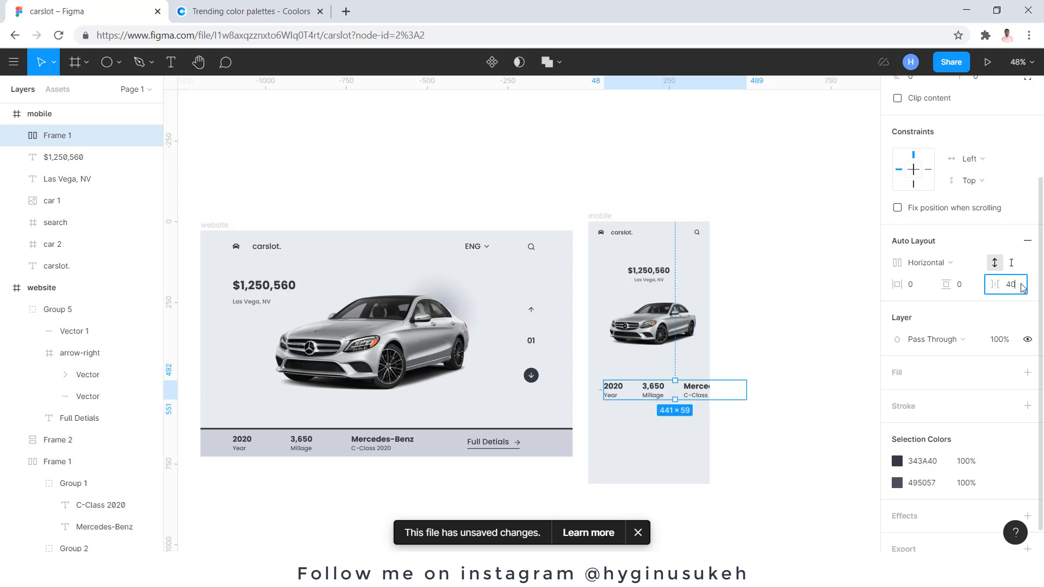
pyautogui.press('Return')
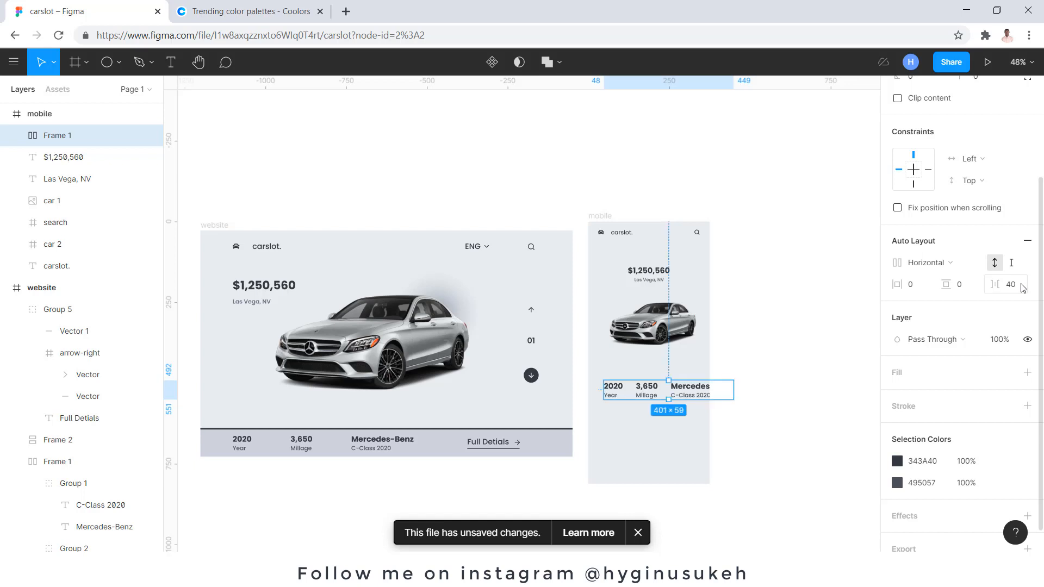
pyautogui.click(1022, 288)
pyautogui.write('30')
pyautogui.press('Return')
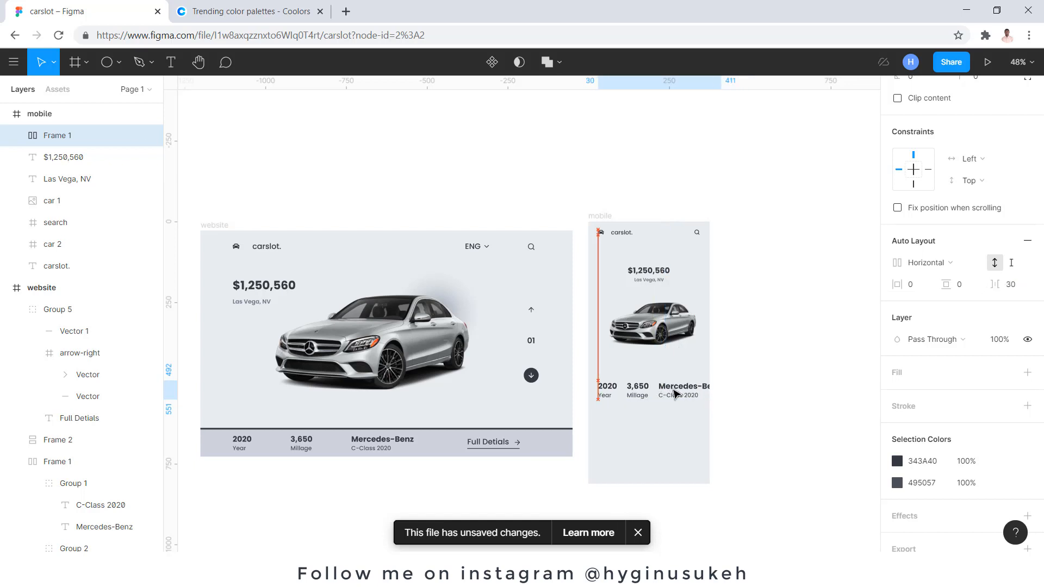
# Step: Set the 2020 text in the mobile specification row to font size 18
pyautogui.scroll(1, 636, 415)
pyautogui.scroll(2, 636, 416)
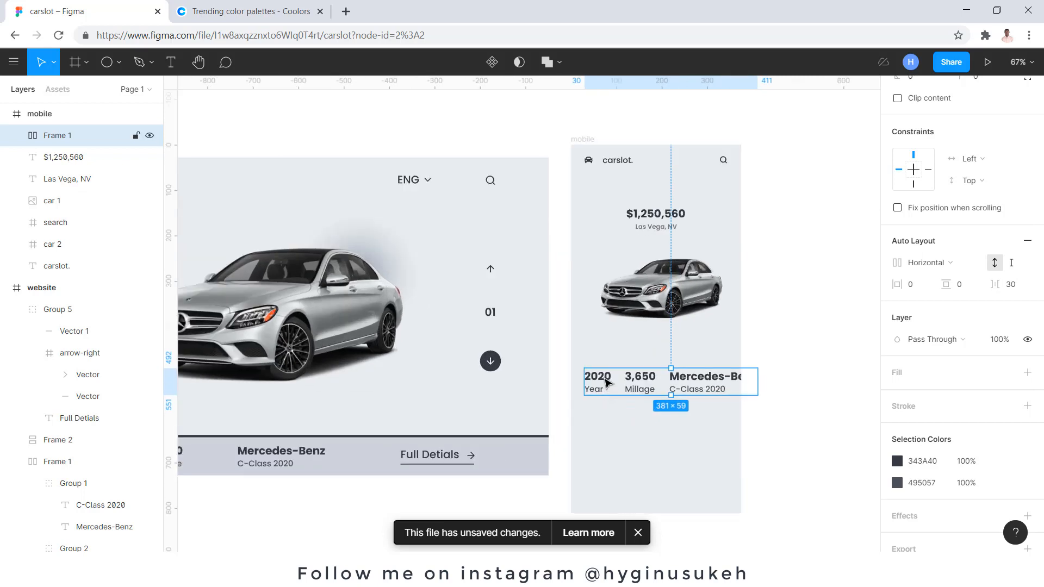
pyautogui.press('t')
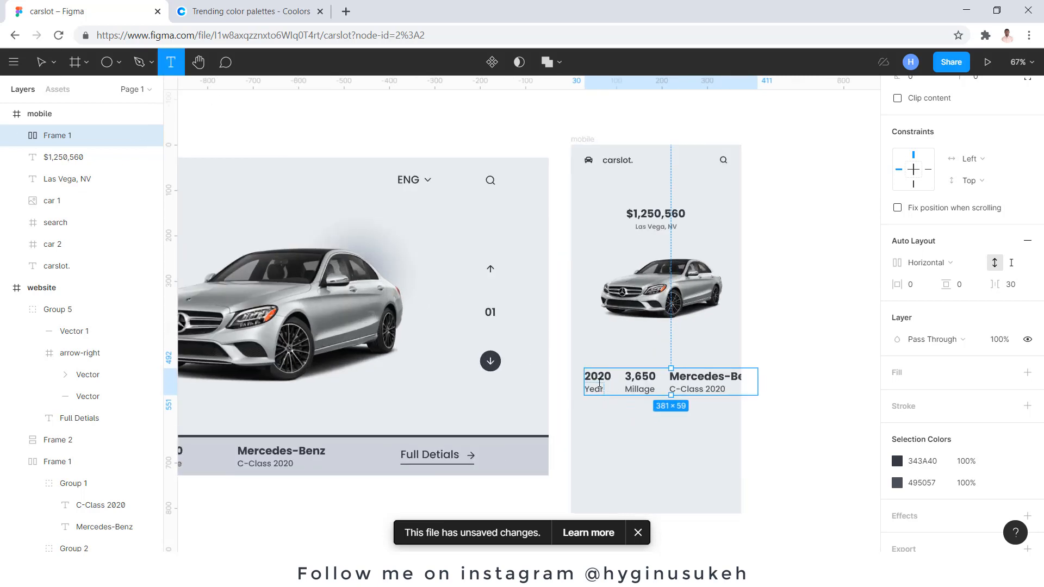
pyautogui.click(601, 376)
pyautogui.hotkey('ctrl', 'a')
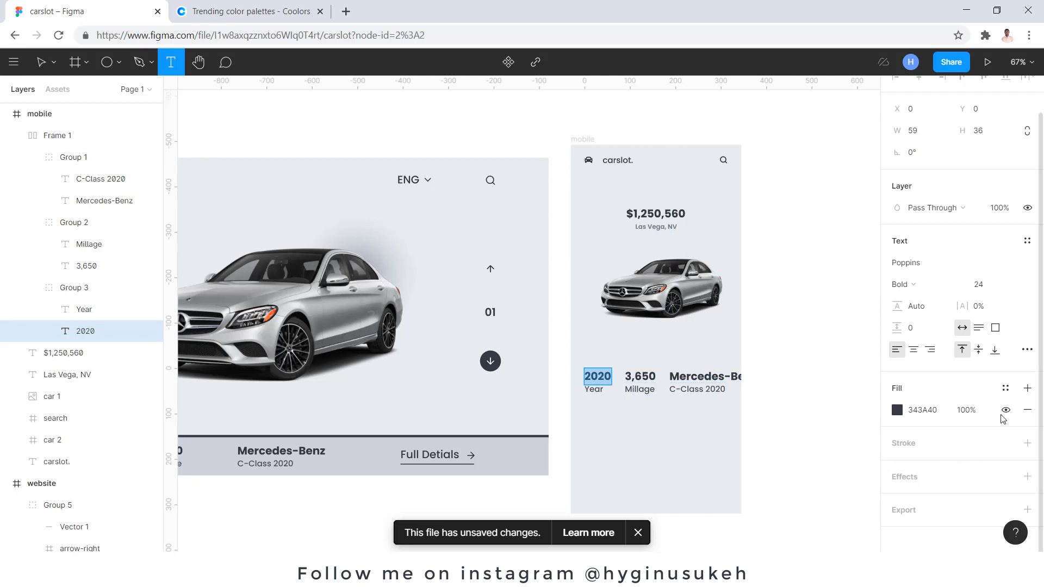
pyautogui.click(1005, 291)
pyautogui.click(1001, 264)
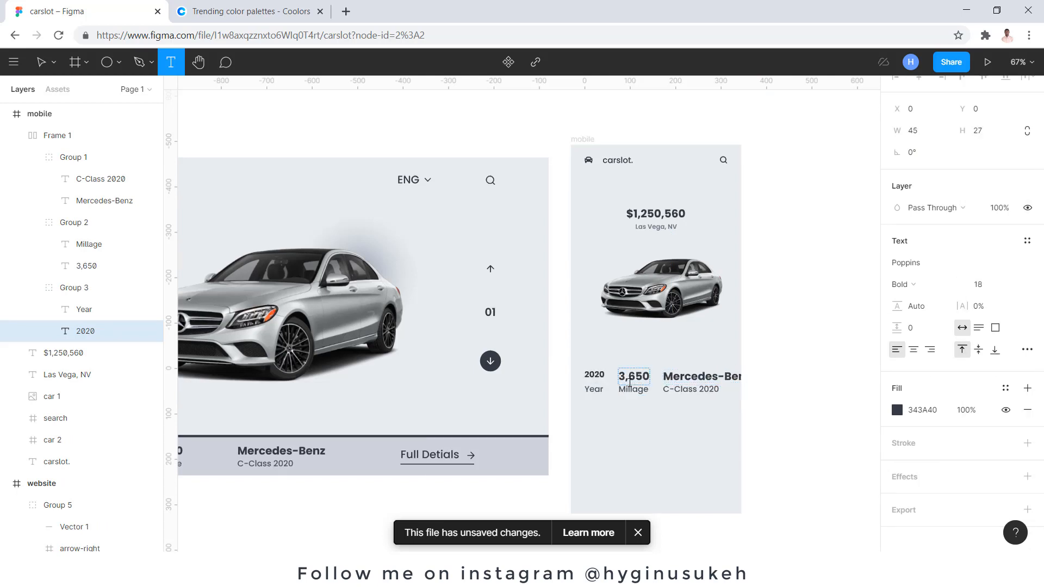
# Step: Set the 3,650 and Mercedes-Benz texts in the mobile specification row to font size 18
pyautogui.click(635, 376)
pyautogui.hotkey('ctrl', 'a')
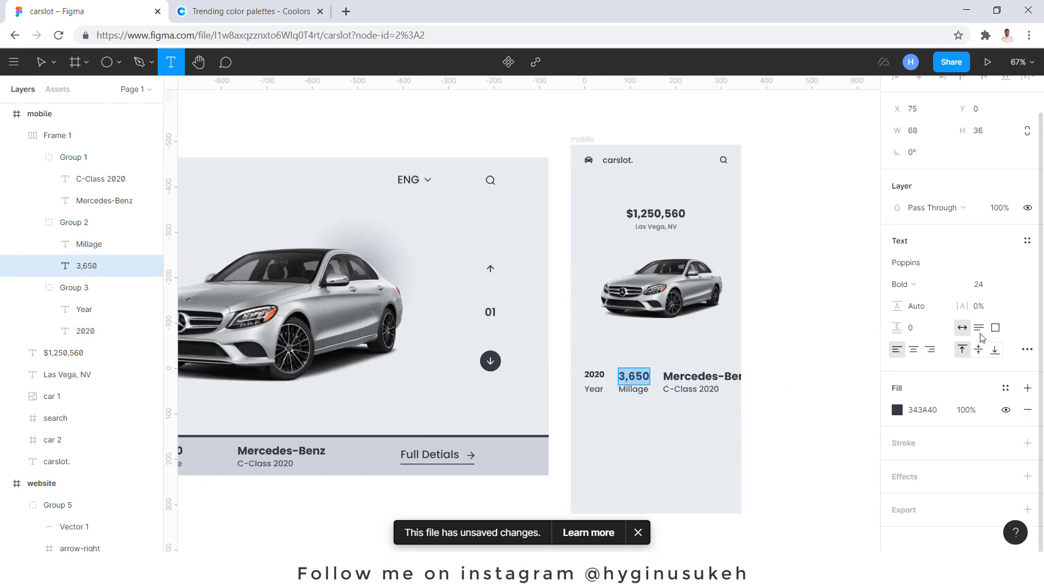
pyautogui.click(1005, 290)
pyautogui.click(1001, 265)
pyautogui.click(701, 373)
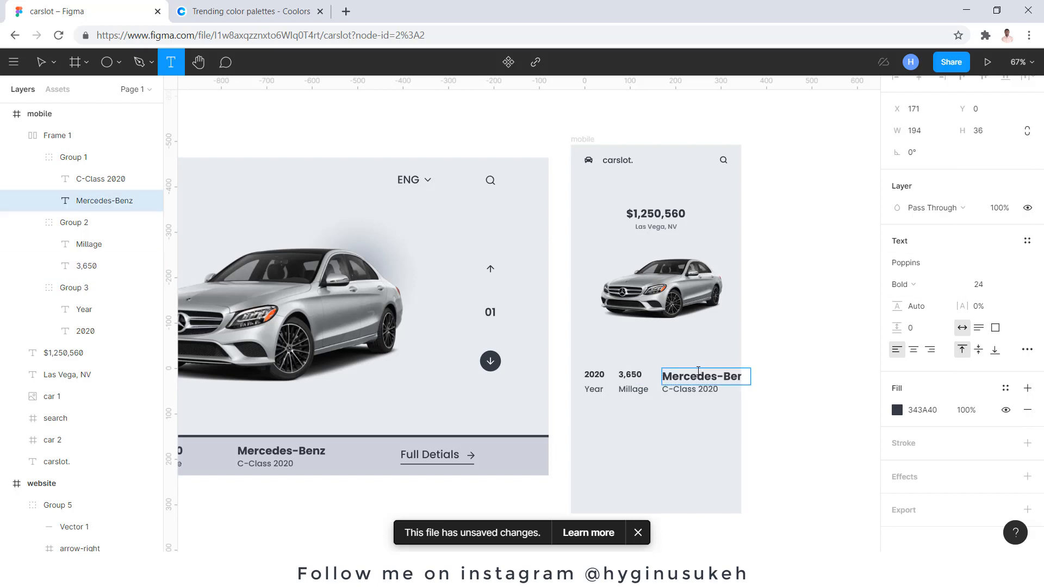
pyautogui.hotkey('ctrl', 'a')
pyautogui.click(1014, 288)
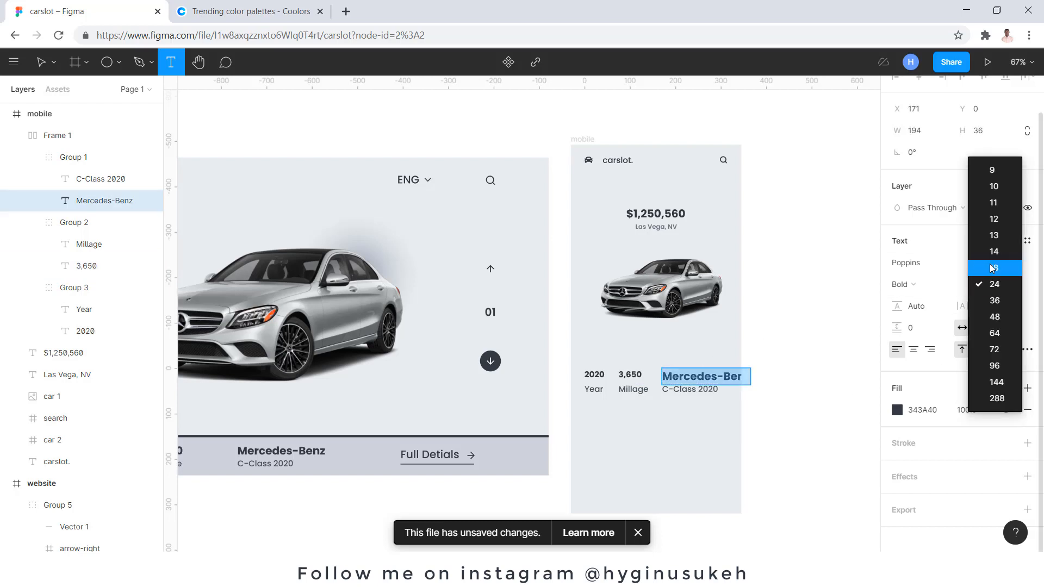
pyautogui.click(1001, 268)
# Step: Set the Year and Millage labels in the mobile specification row to font size 14
pyautogui.click(600, 391)
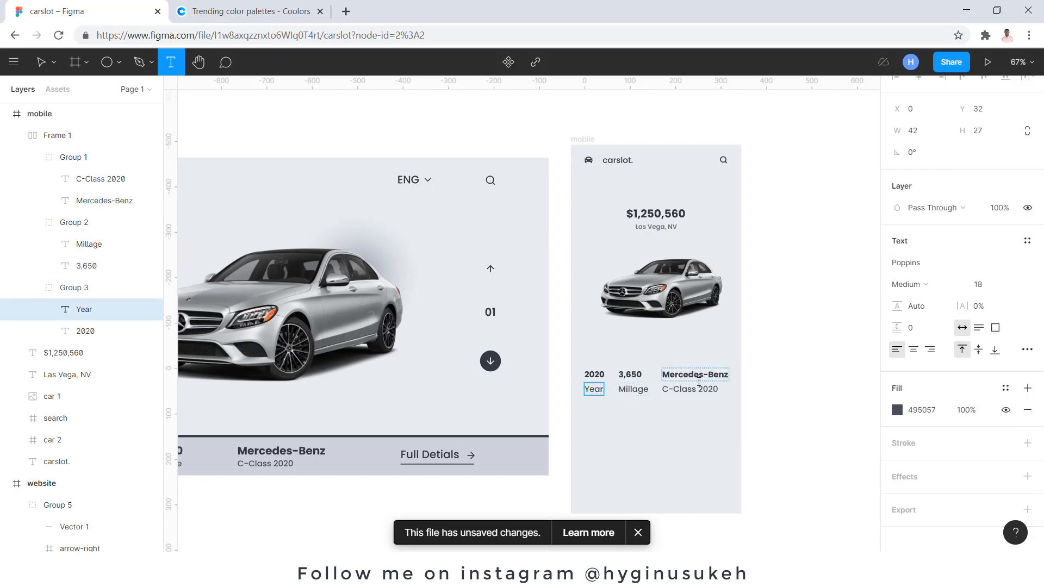
pyautogui.press('Return')
pyautogui.click(1012, 285)
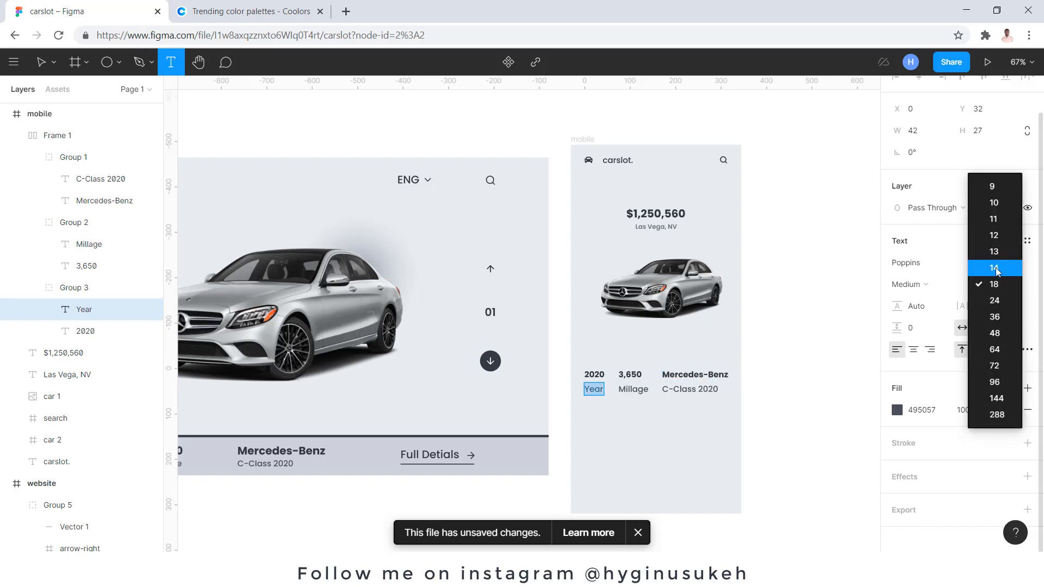
pyautogui.click(995, 268)
pyautogui.click(635, 388)
pyautogui.press('Return')
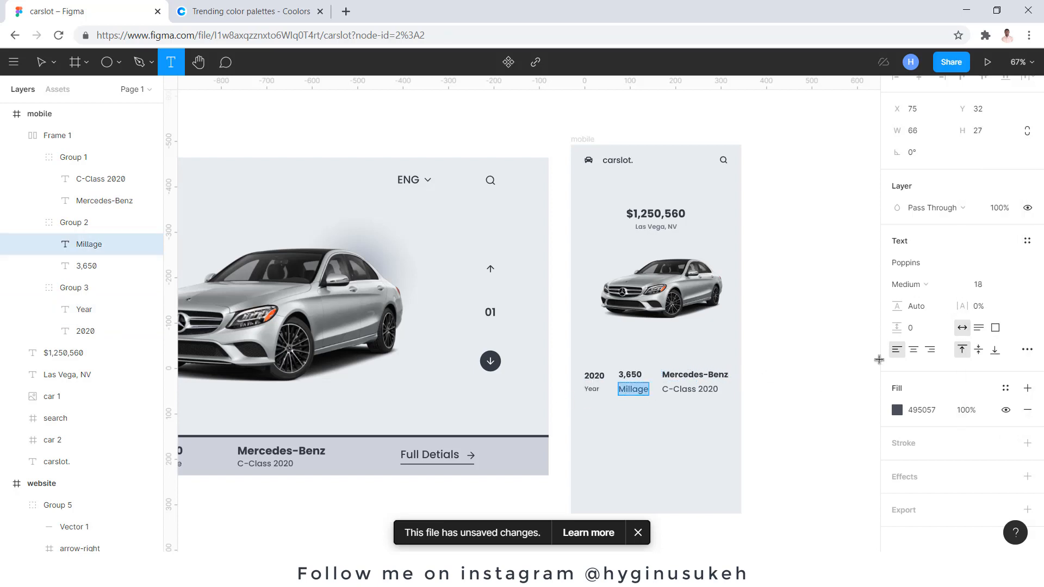
pyautogui.click(1014, 285)
pyautogui.click(992, 268)
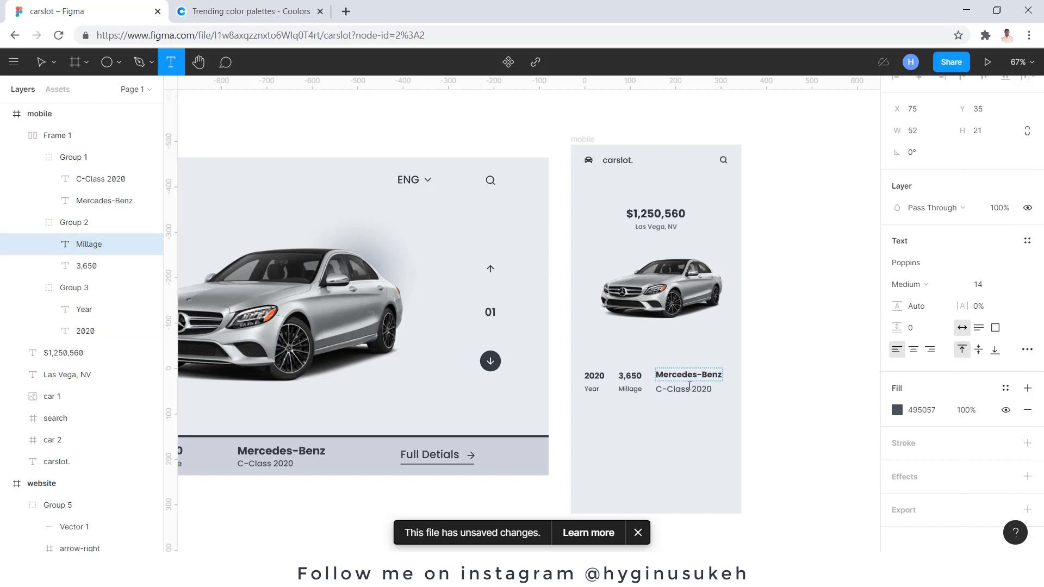
# Step: Set the C-Class 2020 text in the mobile specification row to font size 14
pyautogui.click(689, 389)
pyautogui.press('Return')
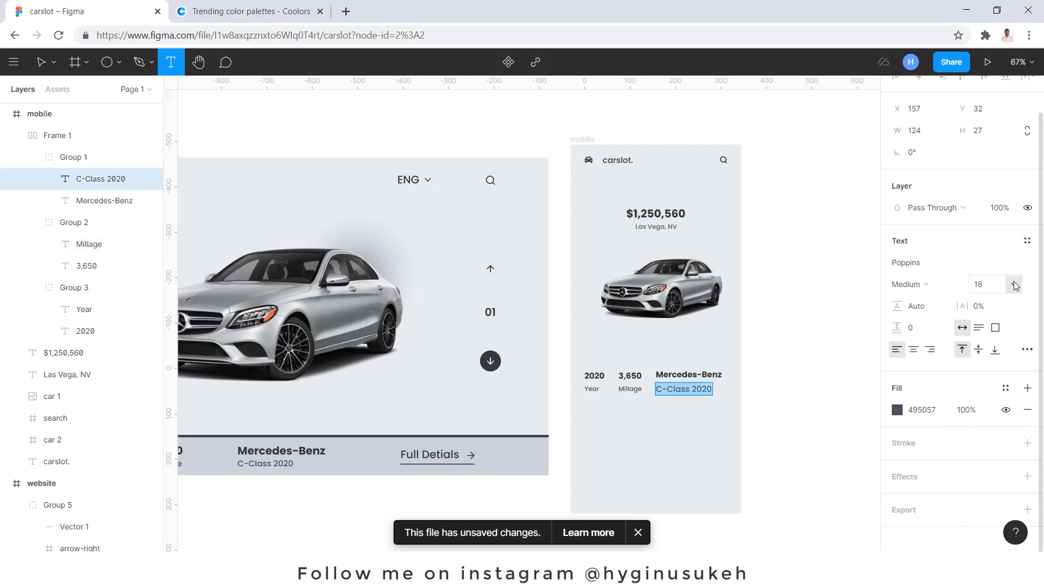
pyautogui.click(1014, 285)
pyautogui.click(995, 268)
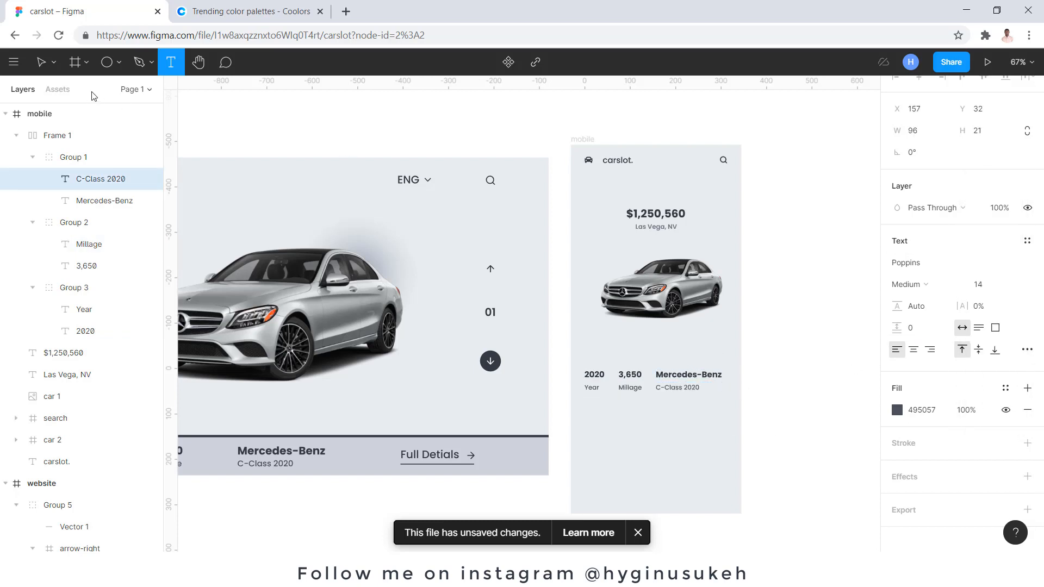
pyautogui.click(42, 66)
pyautogui.press('Escape')
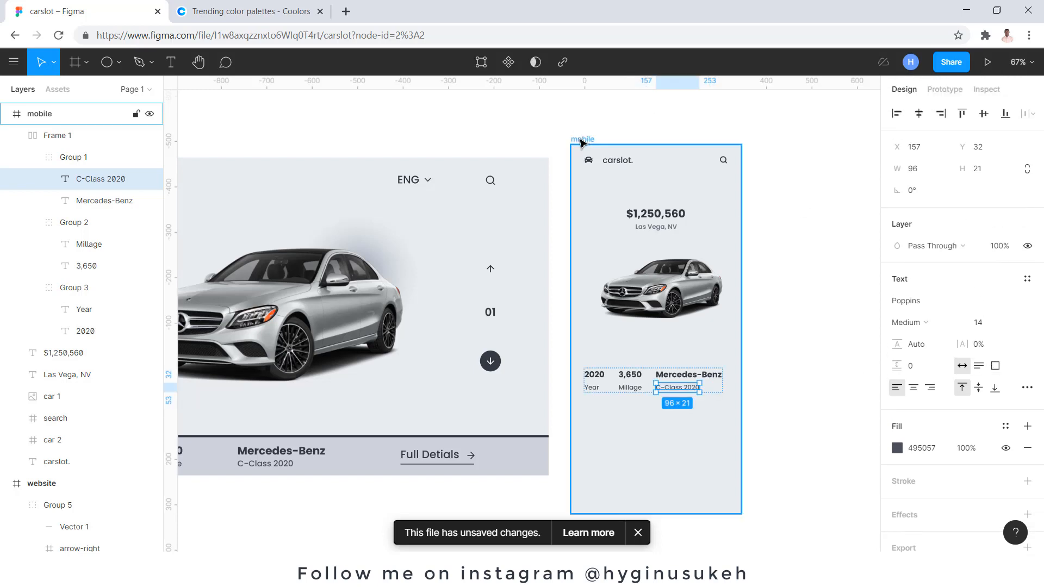
# Step: Show the mobile frame's layout grid, try item spacings of 40 and 38 in the specification row, and settle on 37
pyautogui.click(582, 140)
pyautogui.click(1006, 323)
pyautogui.click(603, 381)
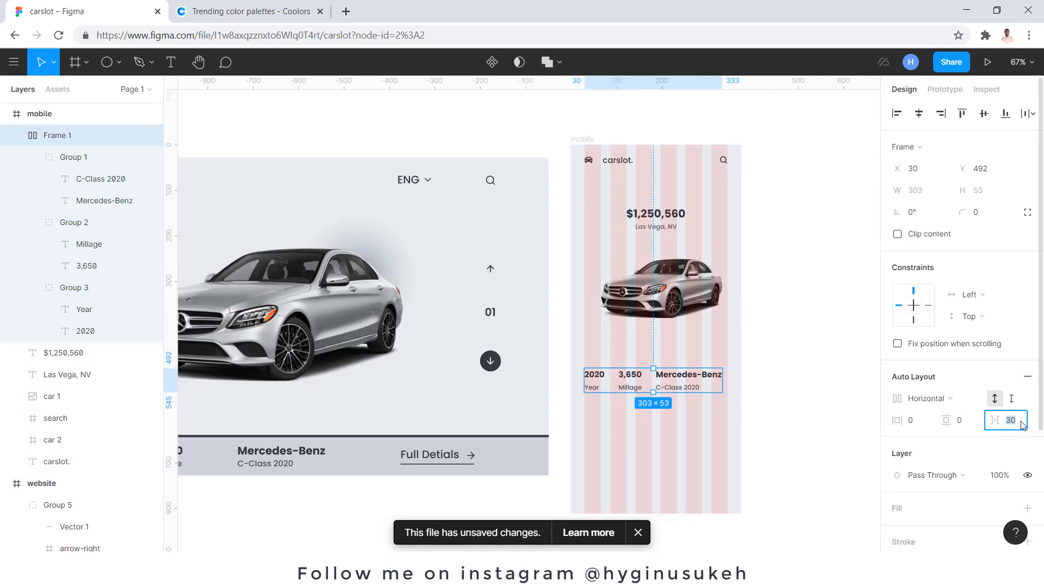
pyautogui.write('1')
pyautogui.press('Return')
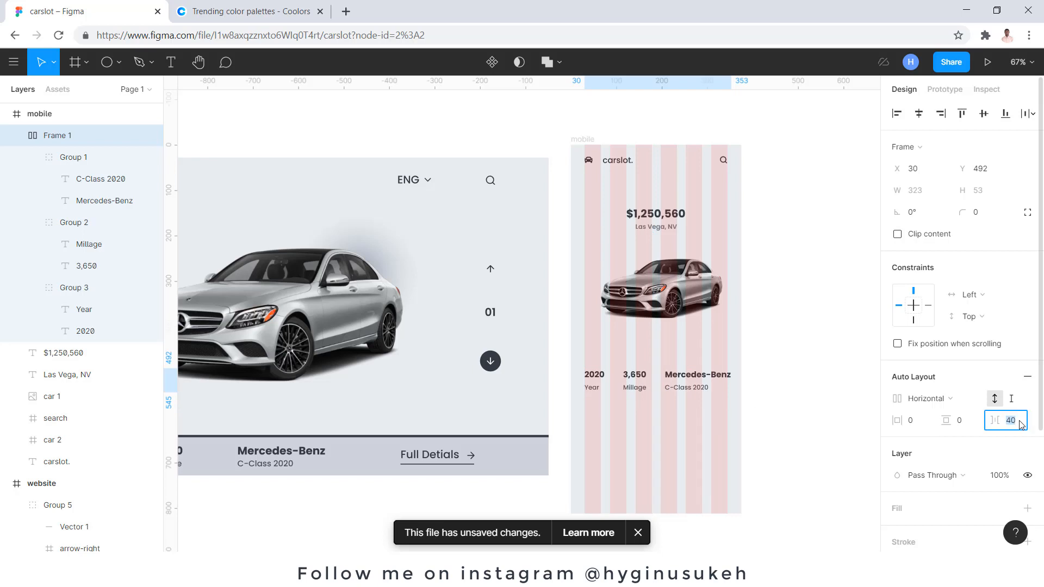
pyautogui.write('38')
pyautogui.press('Return')
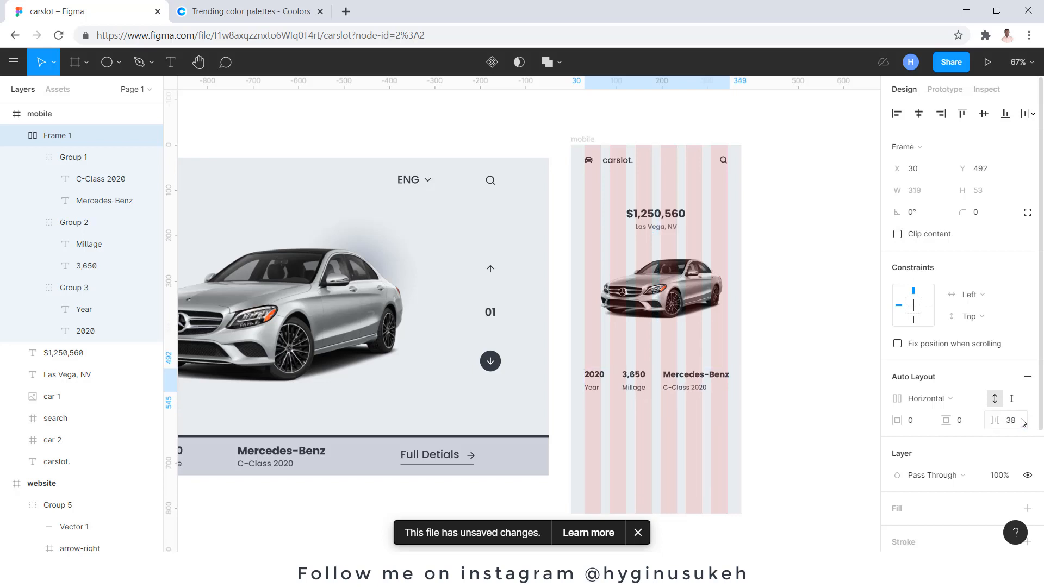
pyautogui.press('Return')
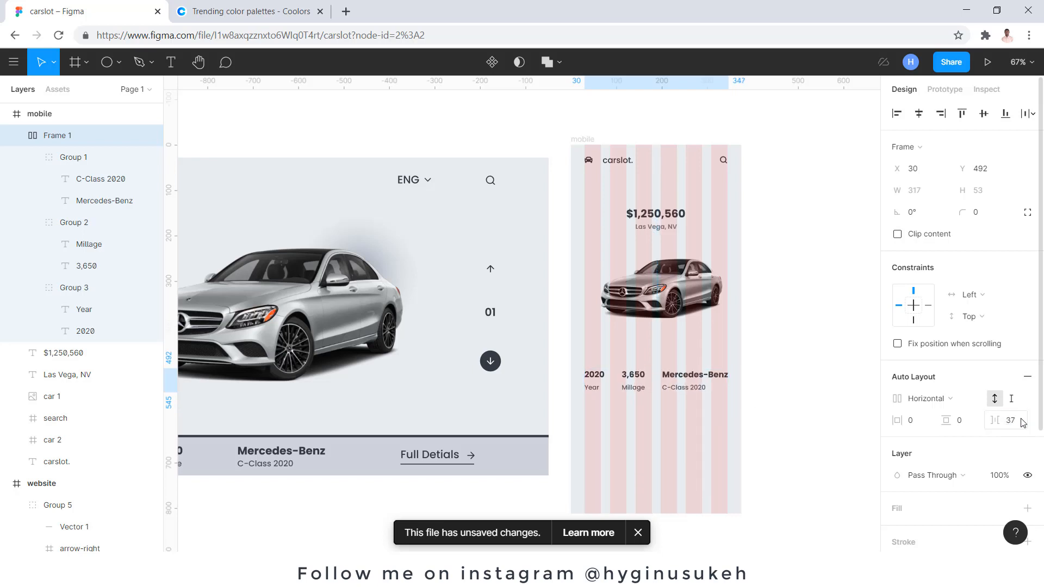
# Step: Hide the mobile frame's layout grid and move the specification row up to Y 480
pyautogui.click(751, 359)
pyautogui.click(582, 140)
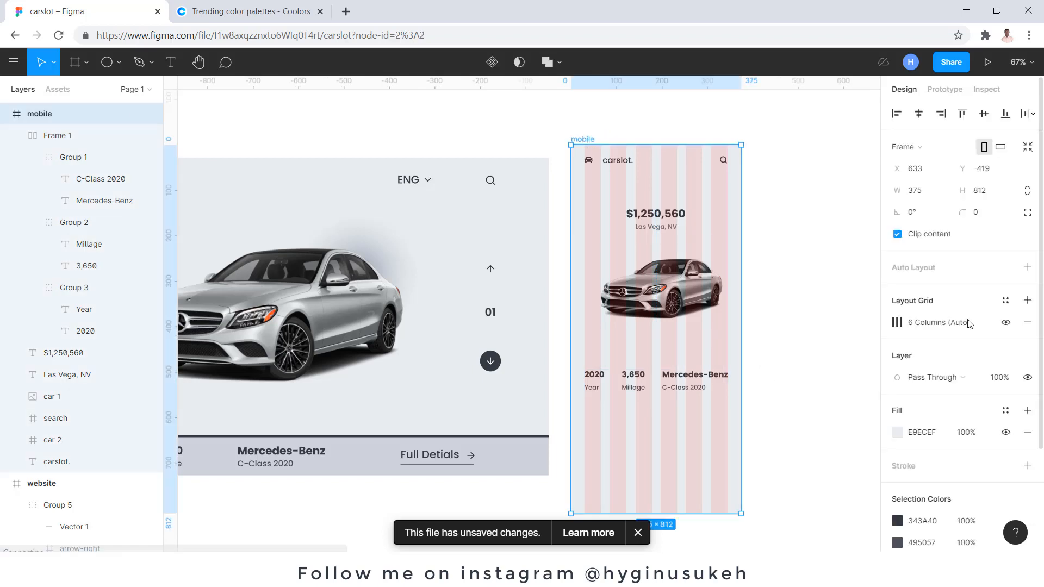
pyautogui.click(1006, 322)
pyautogui.moveTo(690, 383); pyautogui.dragTo(686, 379)
pyautogui.keyDown('ctrl'); pyautogui.scroll(-2, 687, 383); pyautogui.keyUp('ctrl')
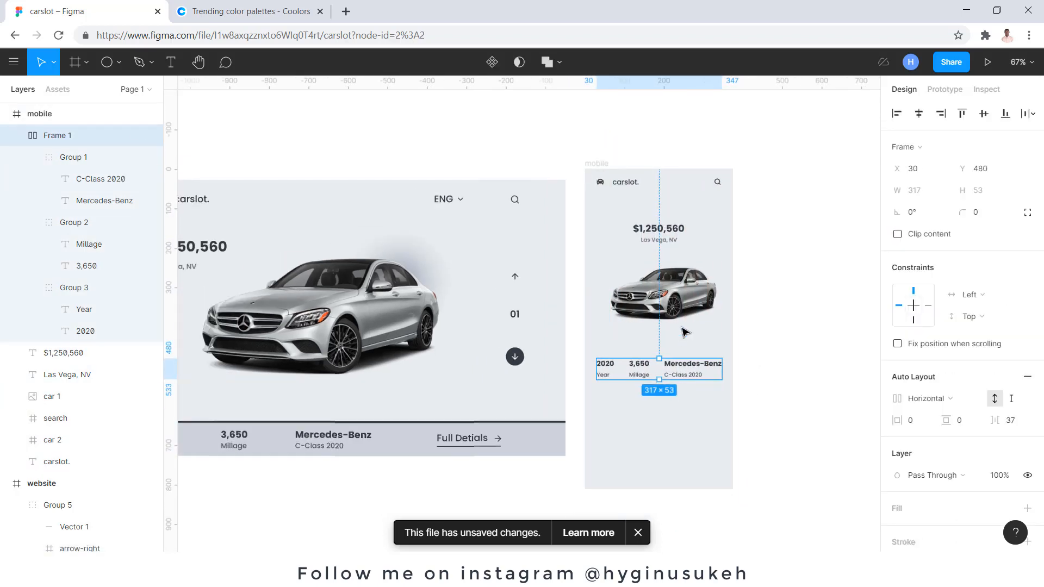
# Step: Copy the website's arrow and 01 slider control into the mobile frame below the specification row, at about X 203, Y 554
pyautogui.click(513, 294)
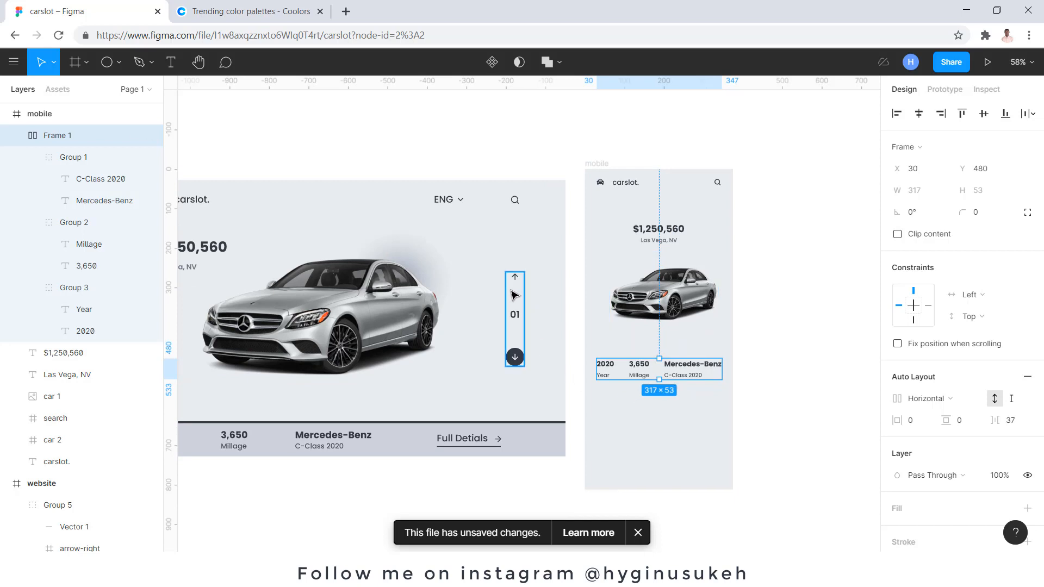
pyautogui.moveTo(512, 292); pyautogui.dragTo(652, 400)
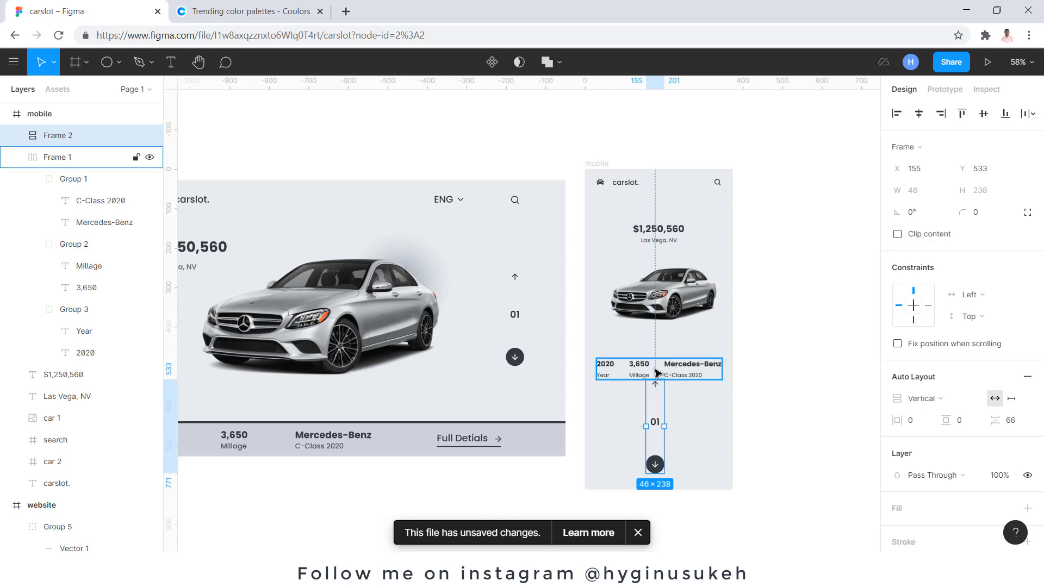
pyautogui.moveTo(661, 408)
pyautogui.mouseDown()
pyautogui.moveTo(681, 418)
pyautogui.moveTo(676, 410)
pyautogui.mouseUp()
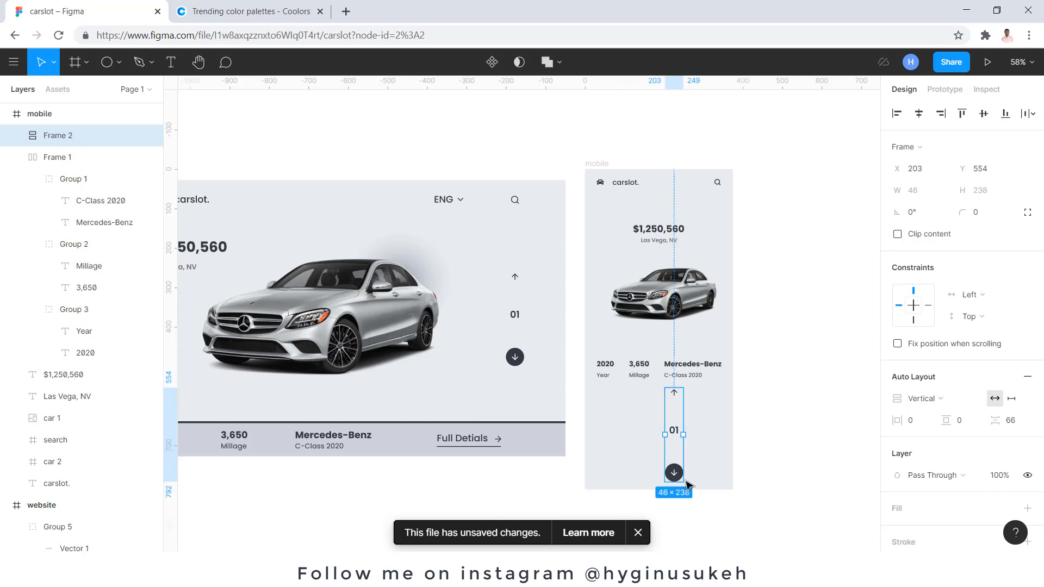
# Step: Try rotating the copied slider control by 180° and 60°, and undo the rotations
pyautogui.click(922, 213)
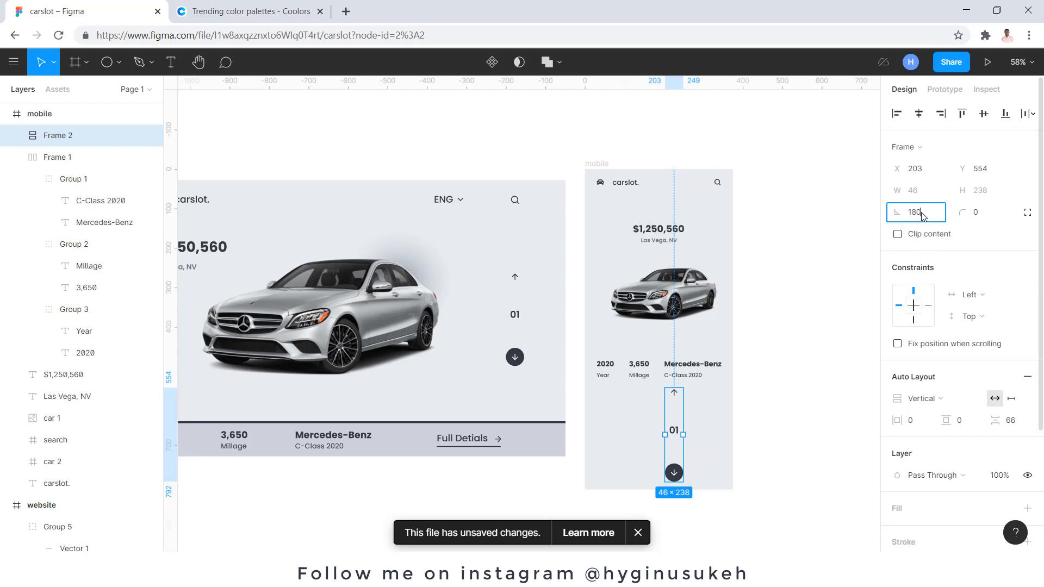
pyautogui.write('180')
pyautogui.press('Return')
pyautogui.hotkey('ctrl', 'z')
pyautogui.click(942, 213)
pyautogui.press('Return')
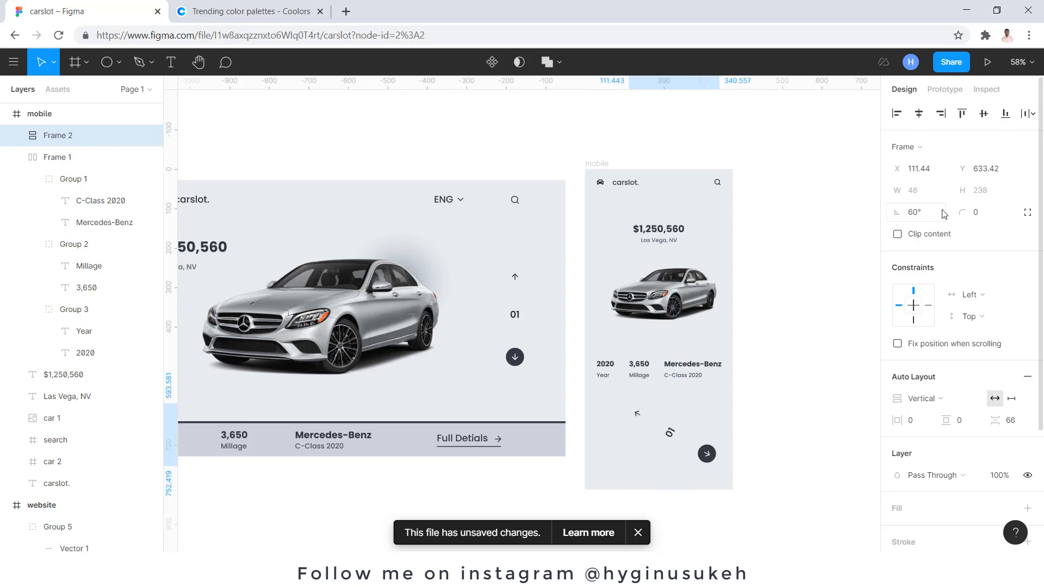
pyautogui.hotkey('ctrl', 'z')
# Step: Rotate the mobile slider control to 90° and place it at X 75, Y 666 below the specification row
pyautogui.click(931, 213)
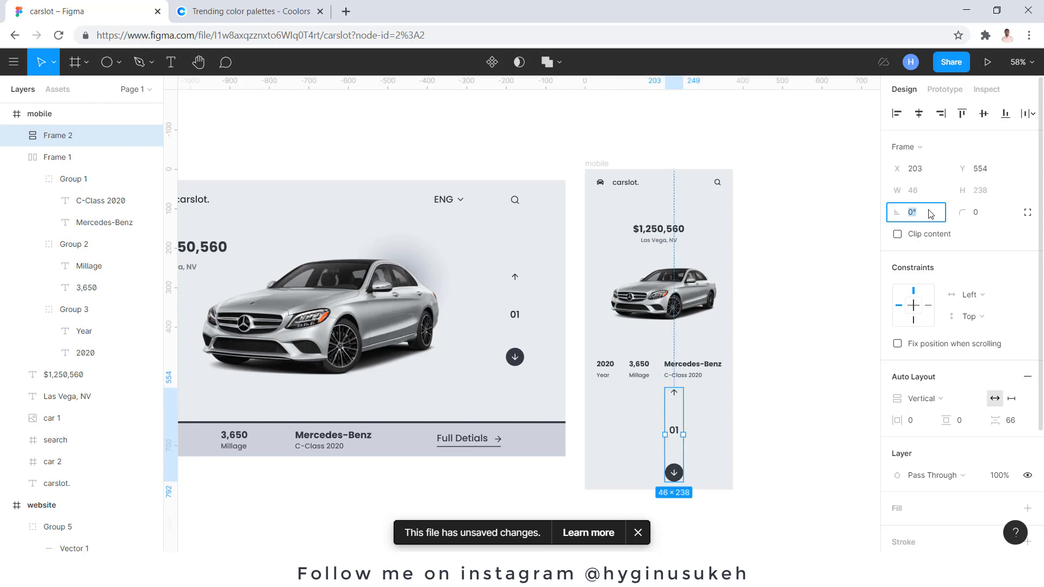
pyautogui.write('90')
pyautogui.press('Return')
pyautogui.moveTo(670, 445)
pyautogui.mouseDown()
pyautogui.moveTo(664, 422)
pyautogui.moveTo(668, 434)
pyautogui.moveTo(684, 430)
pyautogui.mouseUp()
pyautogui.hotkey('ctrl', 'z')
pyautogui.hotkey('ctrl', 'z')
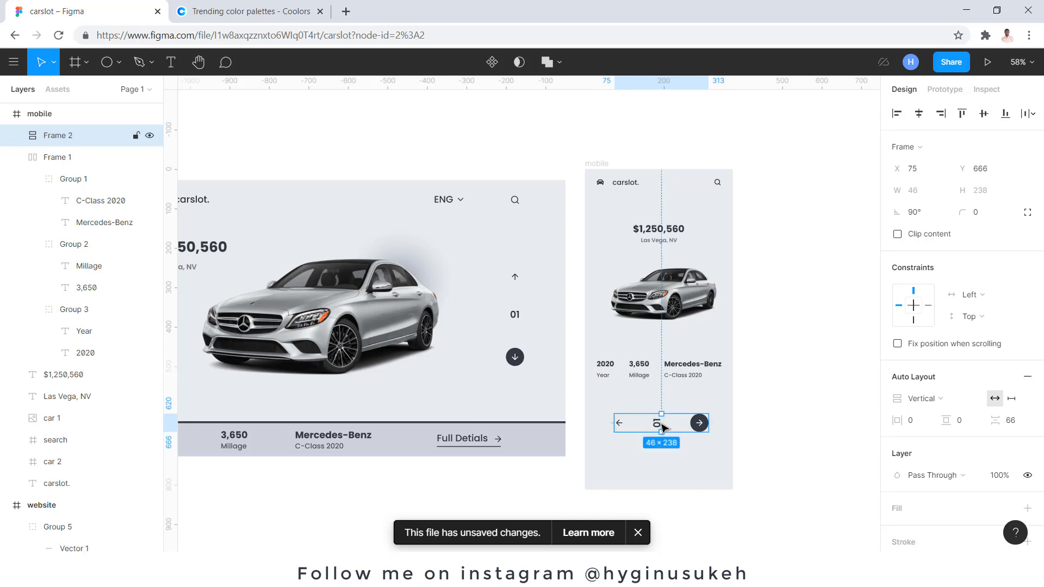
# Step: Set the rotation of the 01 text inside the mobile slider control to 0°
pyautogui.doubleClick(661, 426)
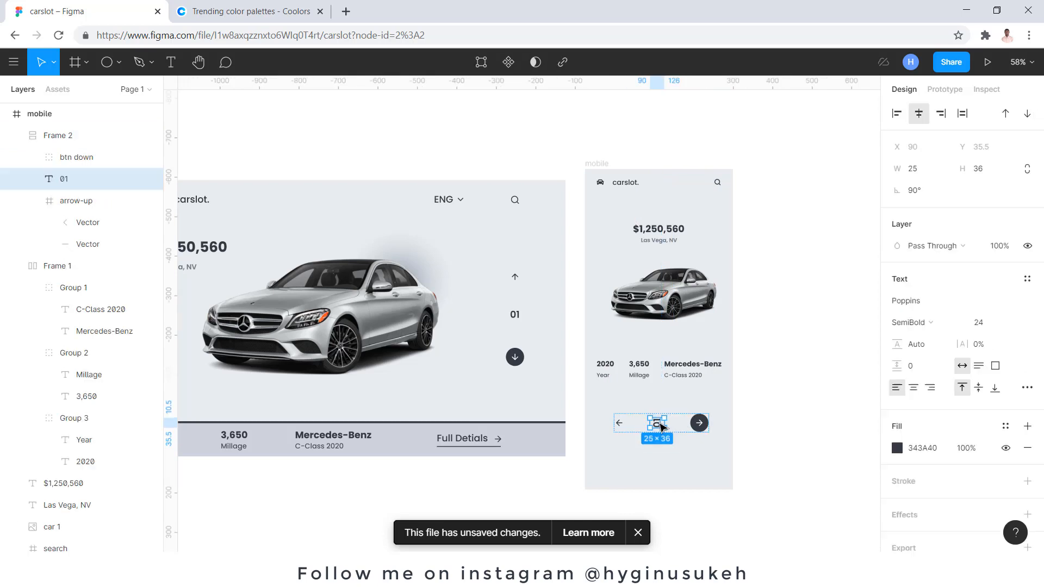
pyautogui.click(924, 190)
pyautogui.press('Return')
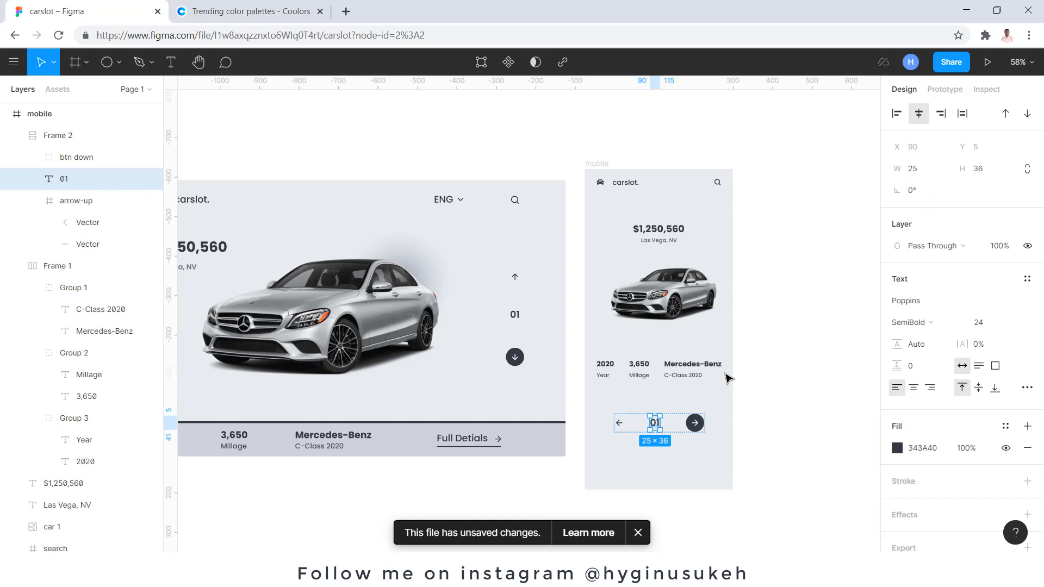
# Step: Shrink the round arrow button in the mobile slider control to 35 × 35 and position the control at X 75, Y 645
pyautogui.click(697, 425)
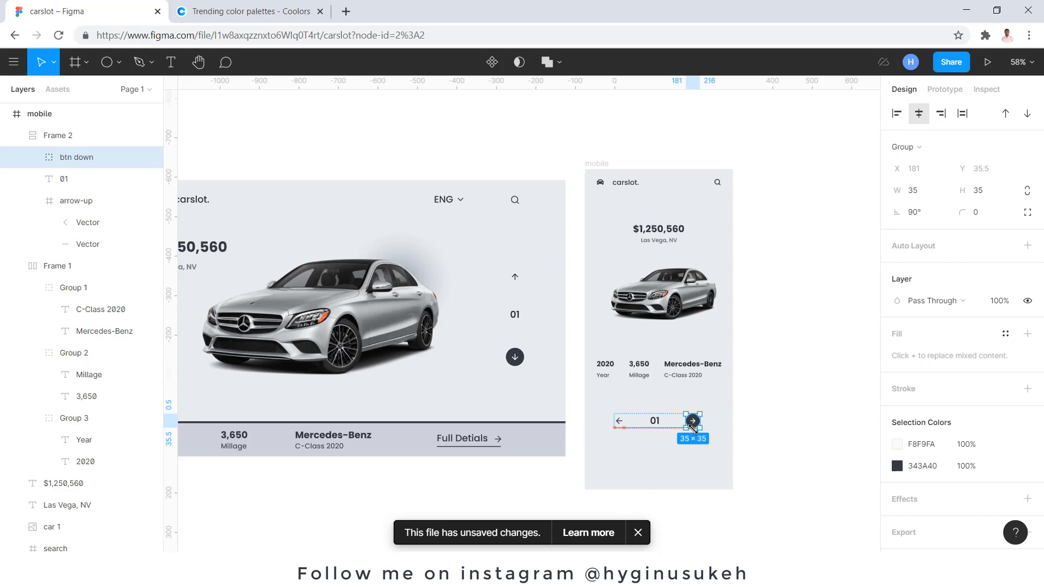
pyautogui.click(772, 422)
pyautogui.moveTo(660, 422); pyautogui.dragTo(669, 423)
pyautogui.scroll(2, 660, 421)
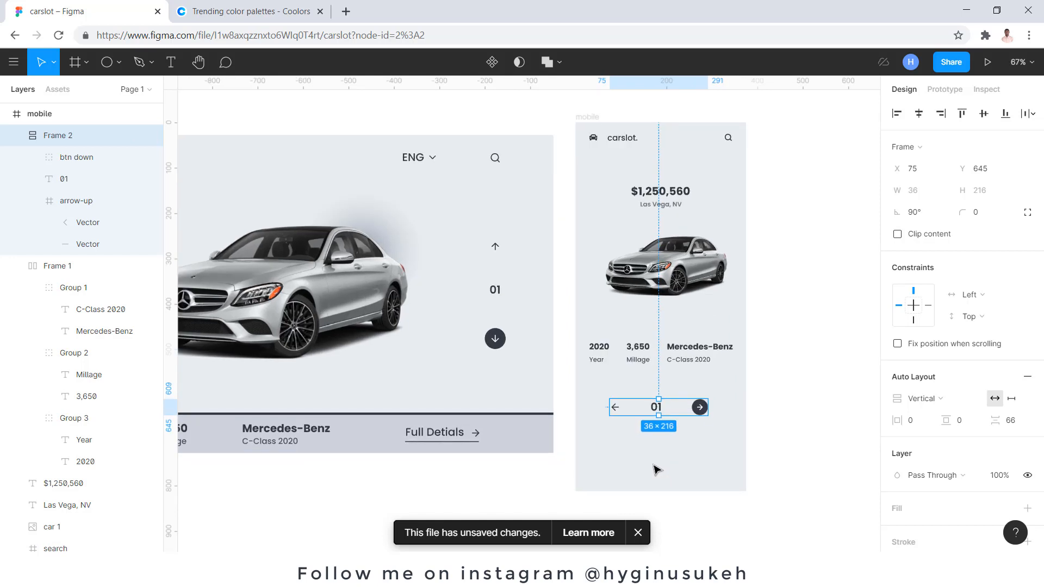
pyautogui.scroll(-4, 661, 435)
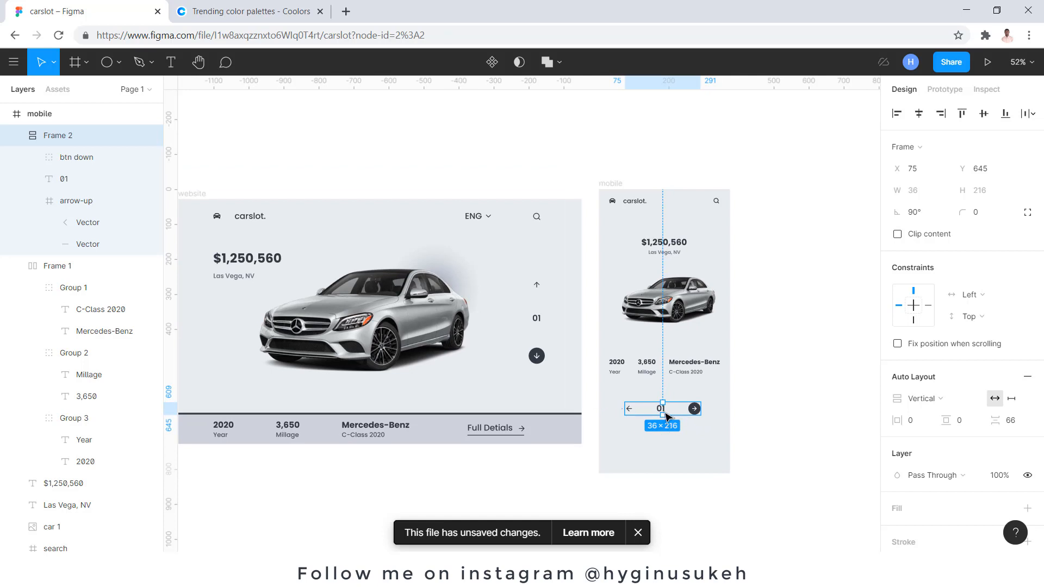
pyautogui.scroll(-2, 661, 424)
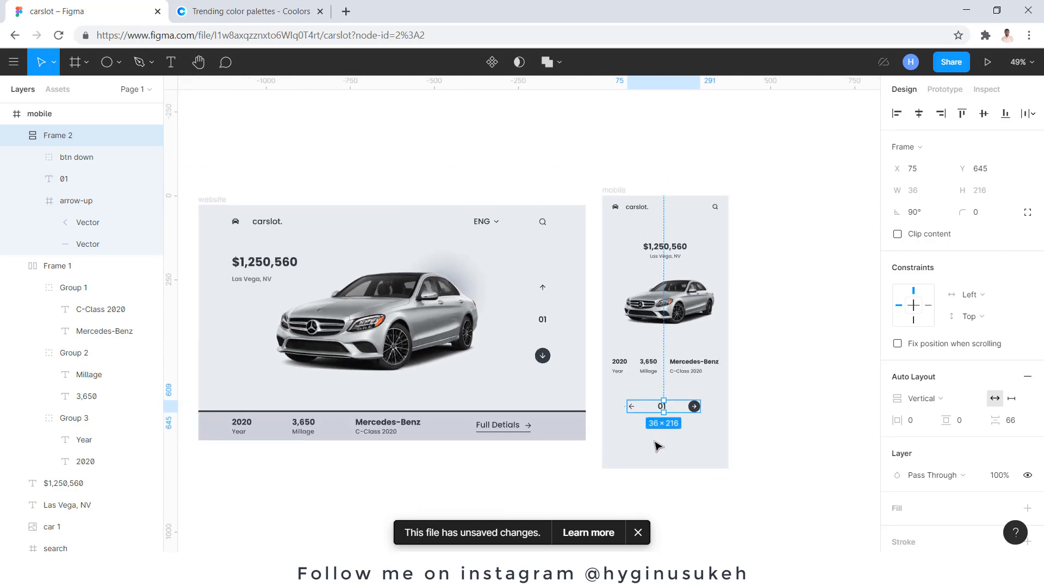
pyautogui.scroll(-1, 652, 450)
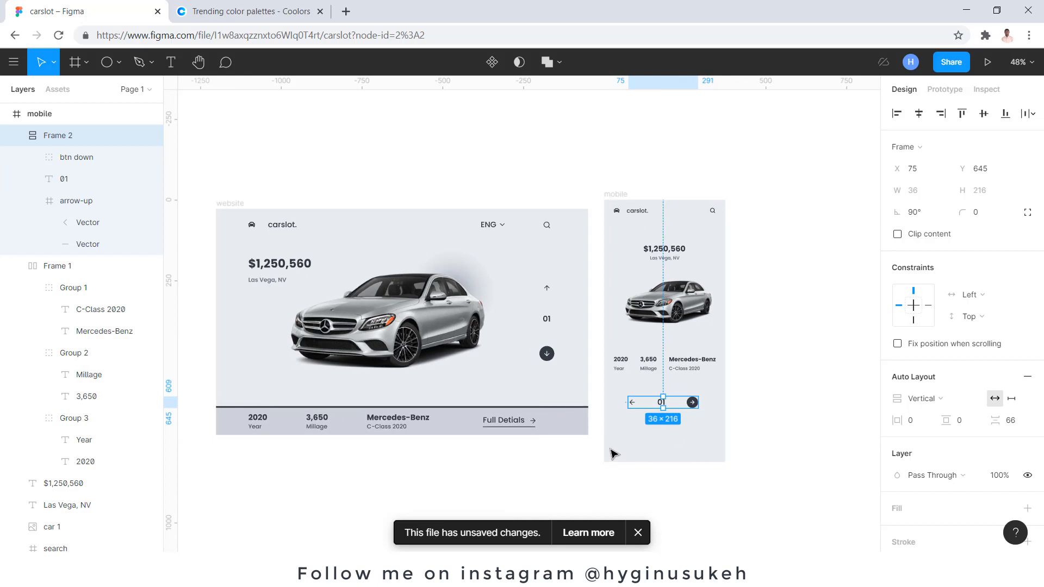
pyautogui.scroll(1, 611, 443)
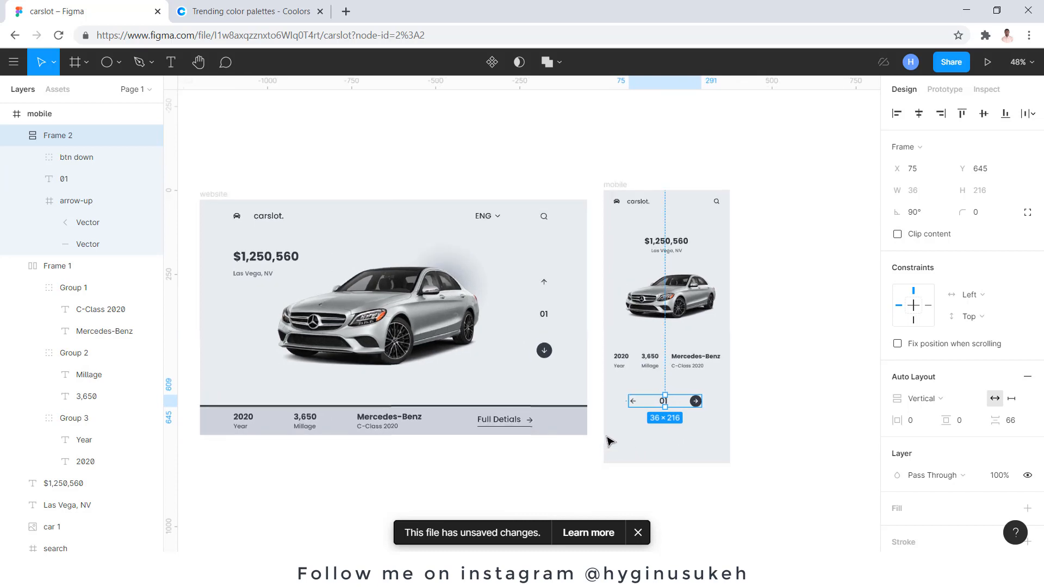
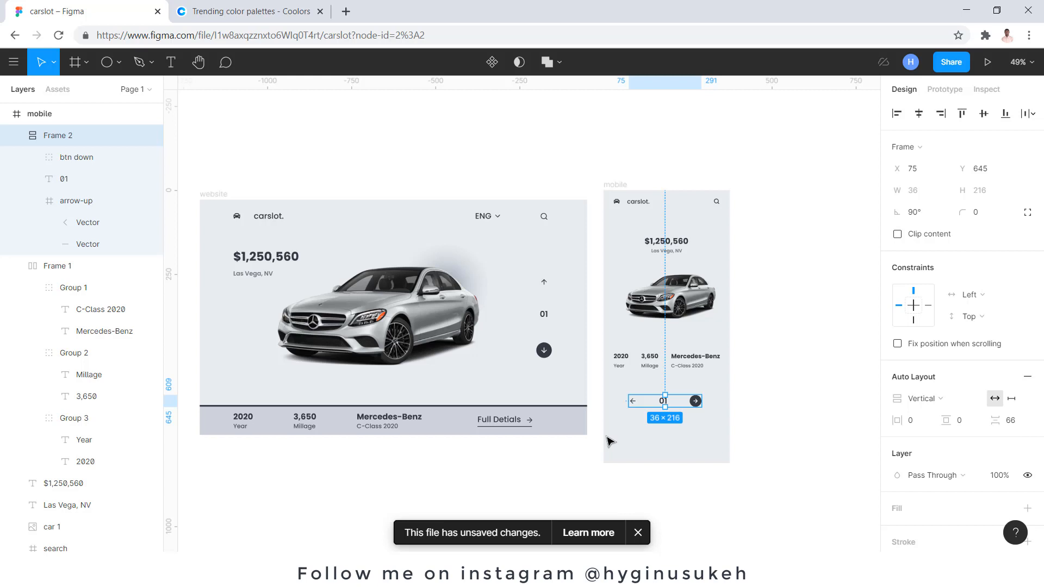
# Step: Show the mobile frame's layout grid and draw a rectangle of about 243 × 51 below the slider control, at X 66, Y 728
pyautogui.click(616, 185)
pyautogui.scroll(-2, 707, 280)
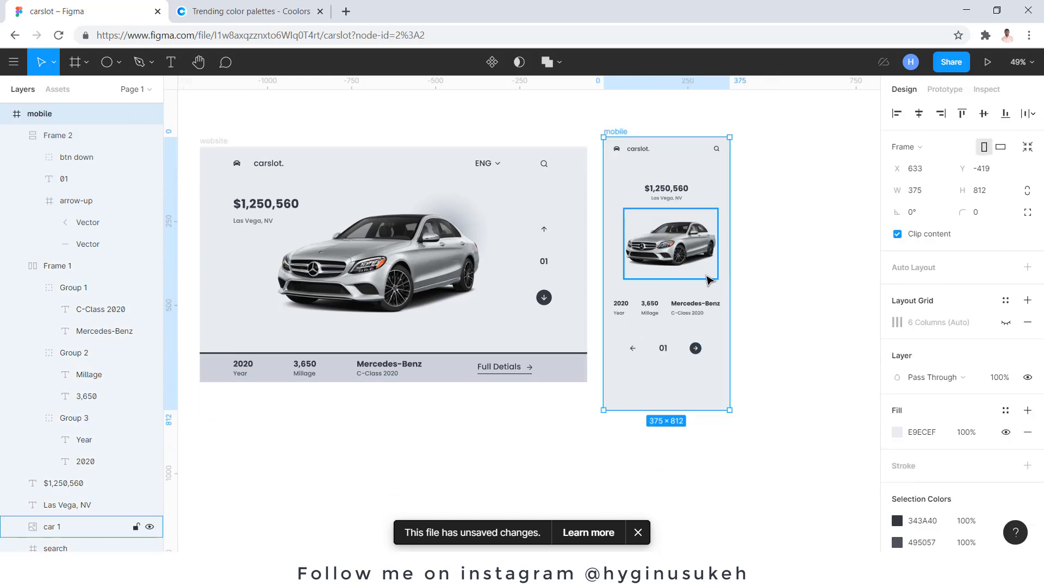
pyautogui.scroll(1, 702, 288)
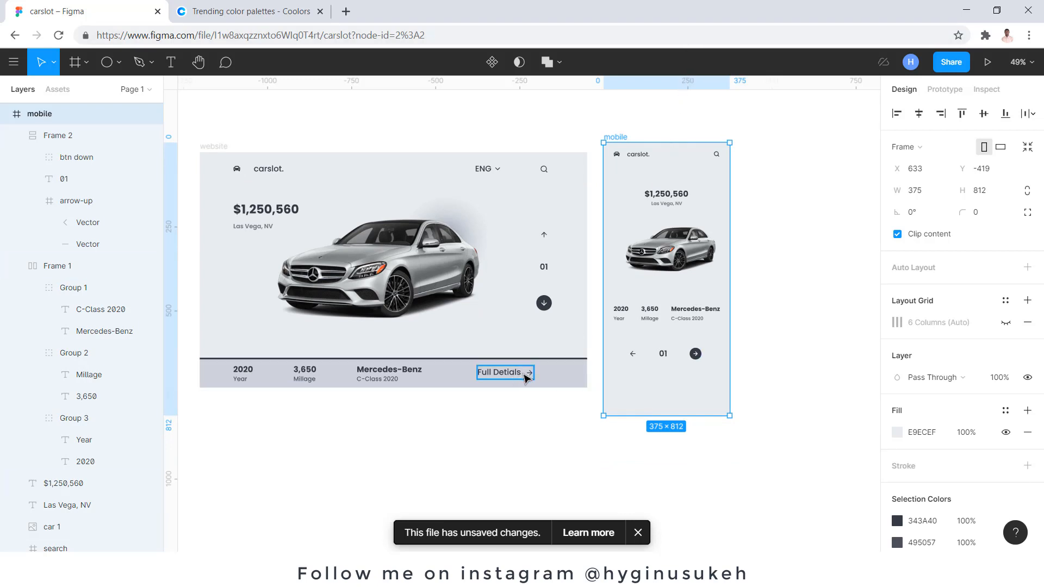
pyautogui.click(1006, 322)
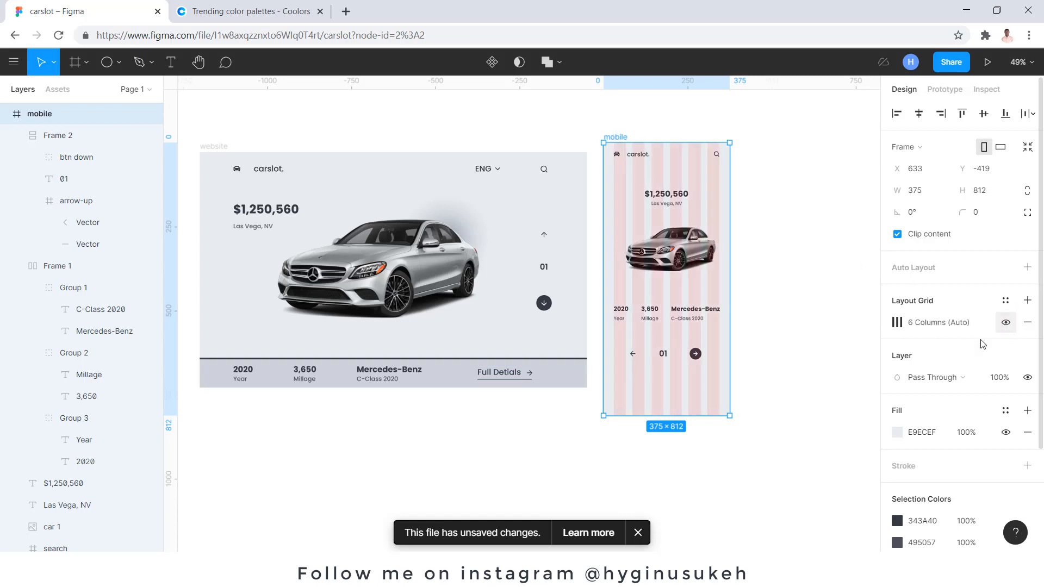
pyautogui.click(86, 61)
pyautogui.click(119, 66)
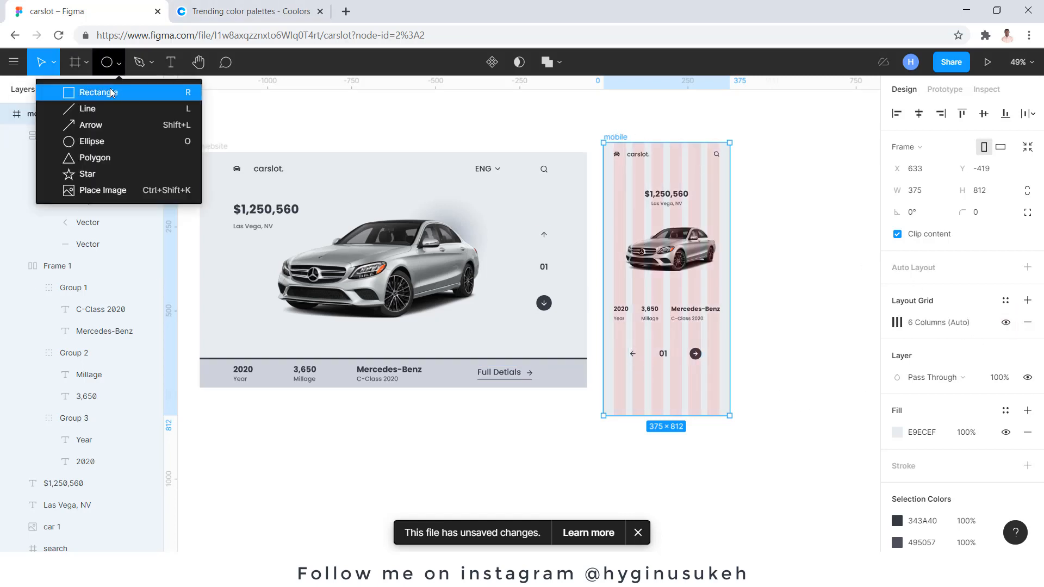
pyautogui.click(93, 89)
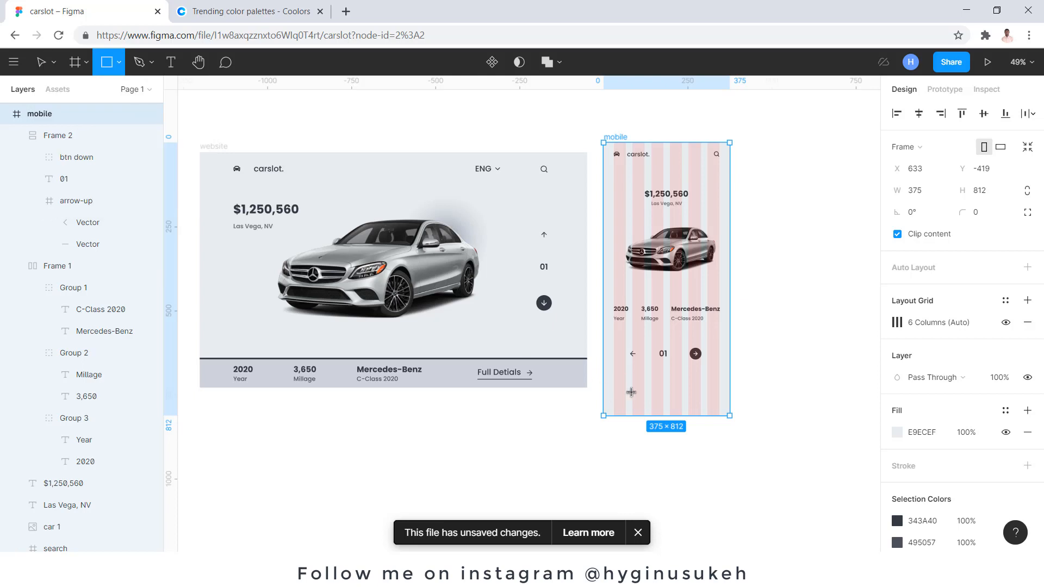
pyautogui.moveTo(626, 387); pyautogui.dragTo(708, 405)
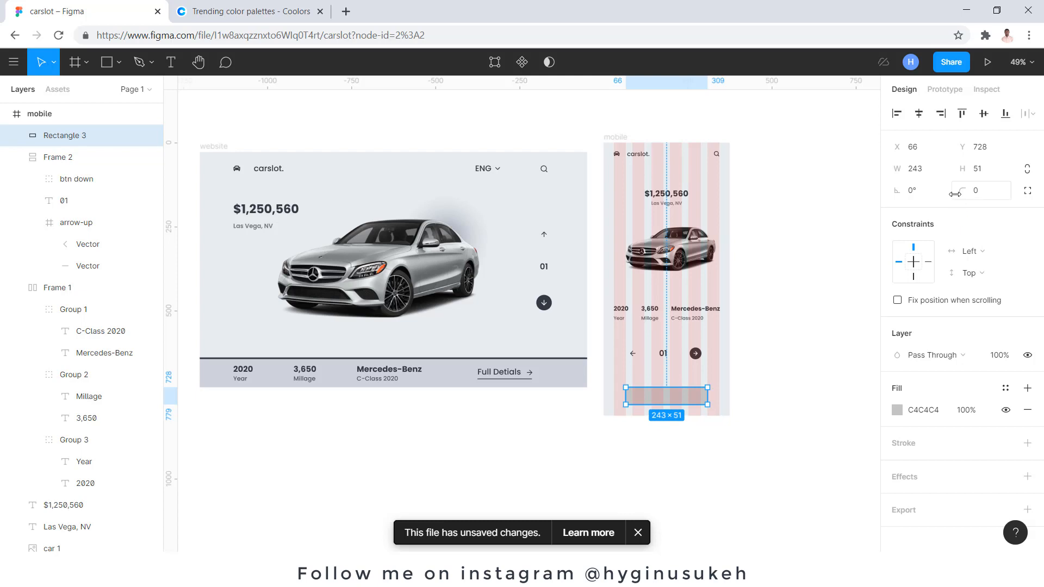
# Step: Round the new rectangle's corners to a radius of 62 and hide the mobile frame's layout grid
pyautogui.moveTo(956, 194); pyautogui.dragTo(991, 194)
pyautogui.click(609, 141)
pyautogui.click(1006, 322)
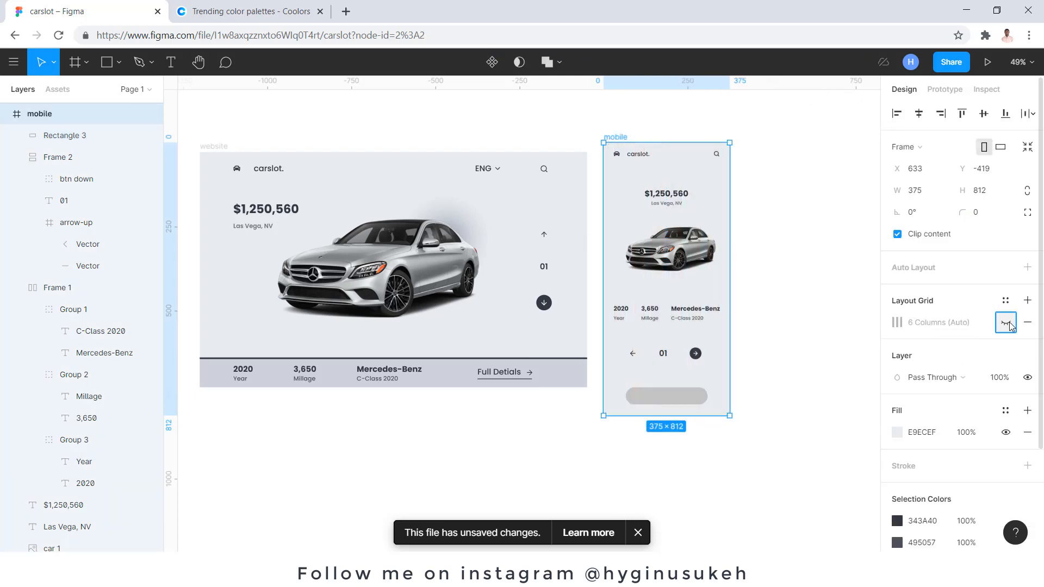
# Step: Fill the mobile frame's rounded rectangle with the price text's color 343A40 and move it to X 62, Y 703
pyautogui.click(266, 209)
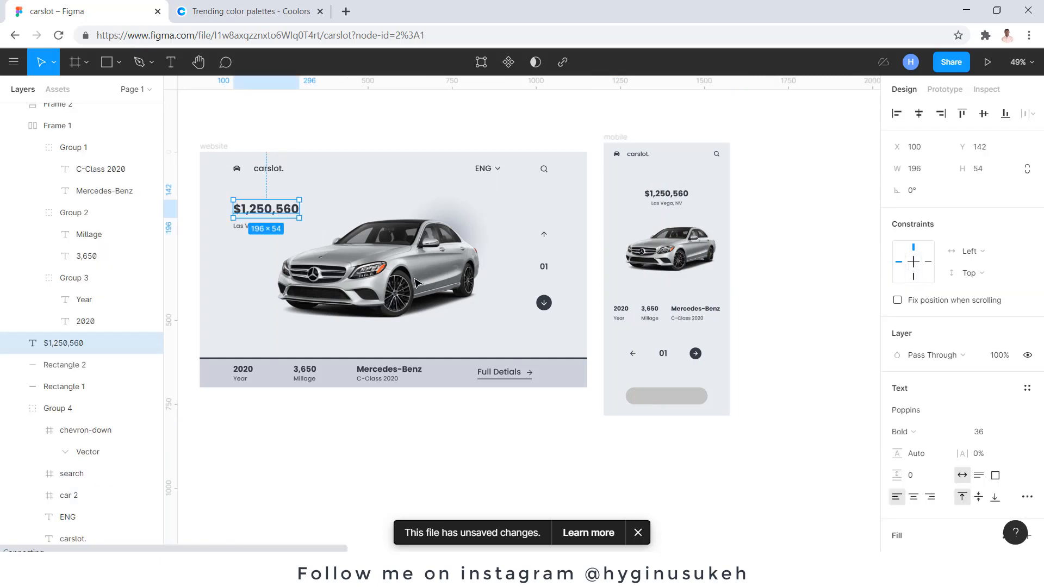
pyautogui.scroll(-2, 941, 445)
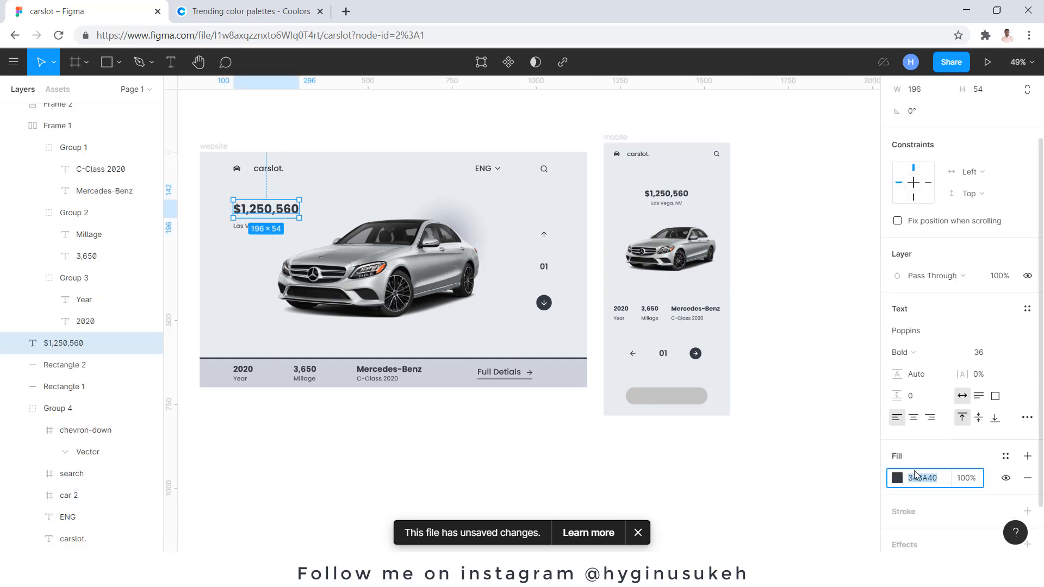
pyautogui.click(701, 402)
pyautogui.click(936, 413)
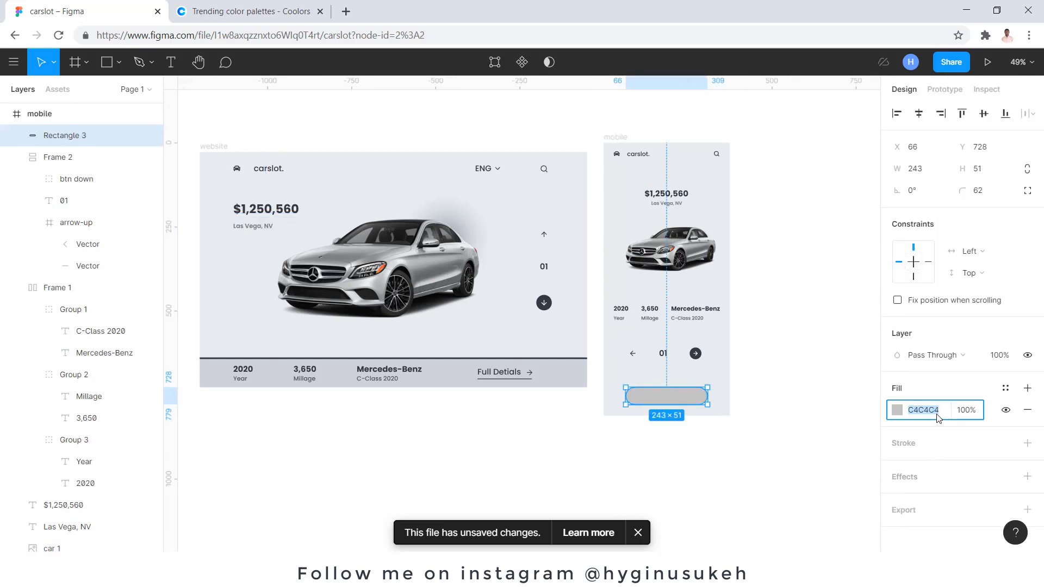
pyautogui.write('343A40')
pyautogui.press('Return')
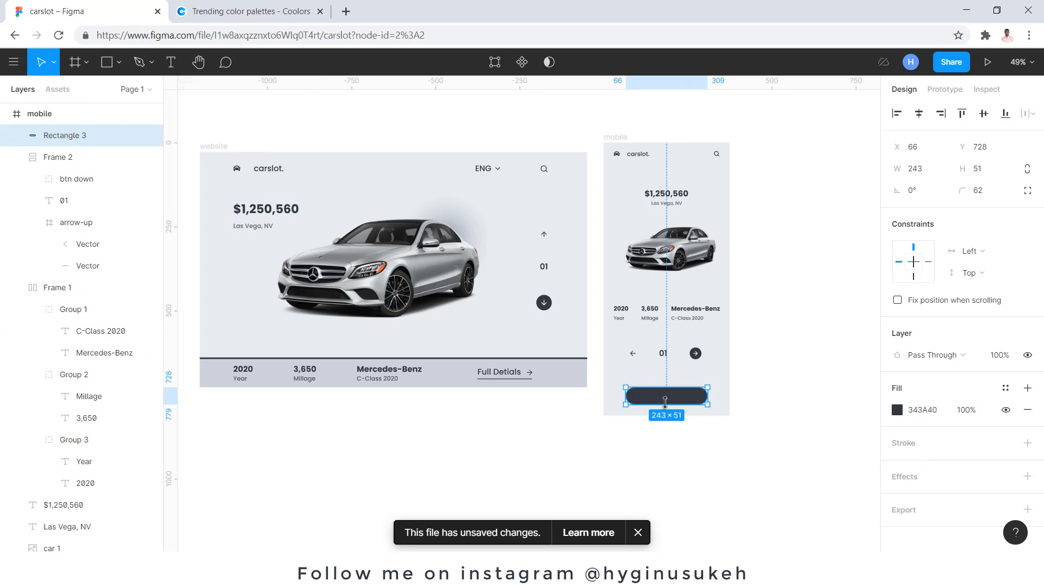
pyautogui.moveTo(667, 403); pyautogui.dragTo(663, 391)
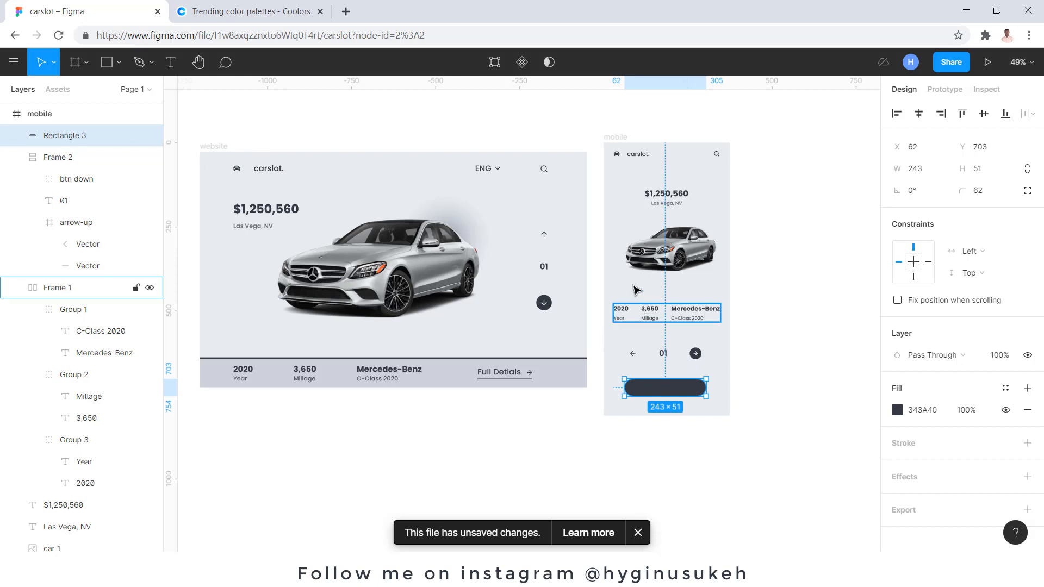
# Step: Copy the website's "Las Vega, NV" text onto the dark mobile button and set the copy's fill to F8F9FA
pyautogui.click(254, 231)
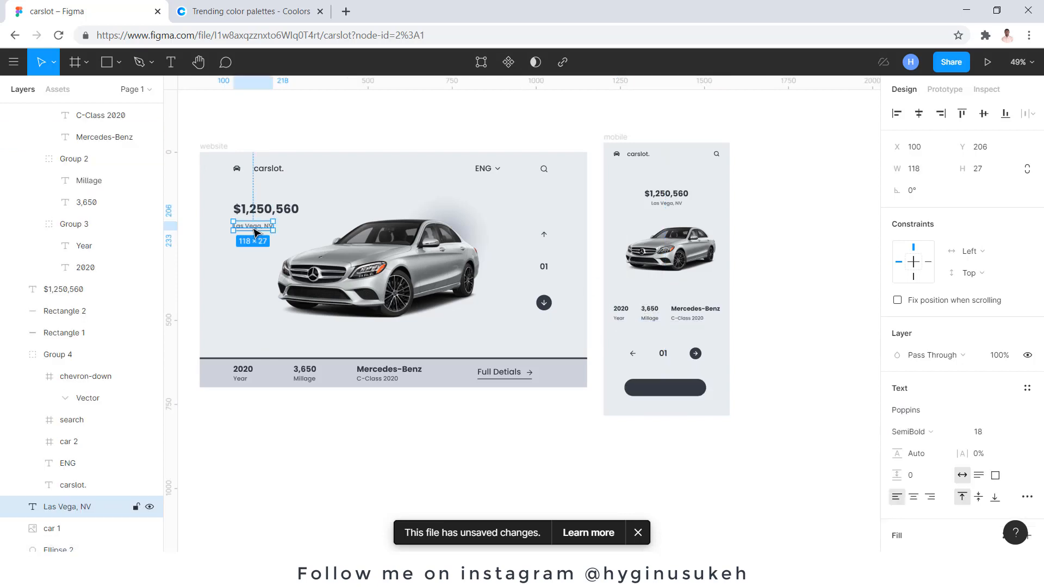
pyautogui.moveTo(254, 232); pyautogui.dragTo(674, 391)
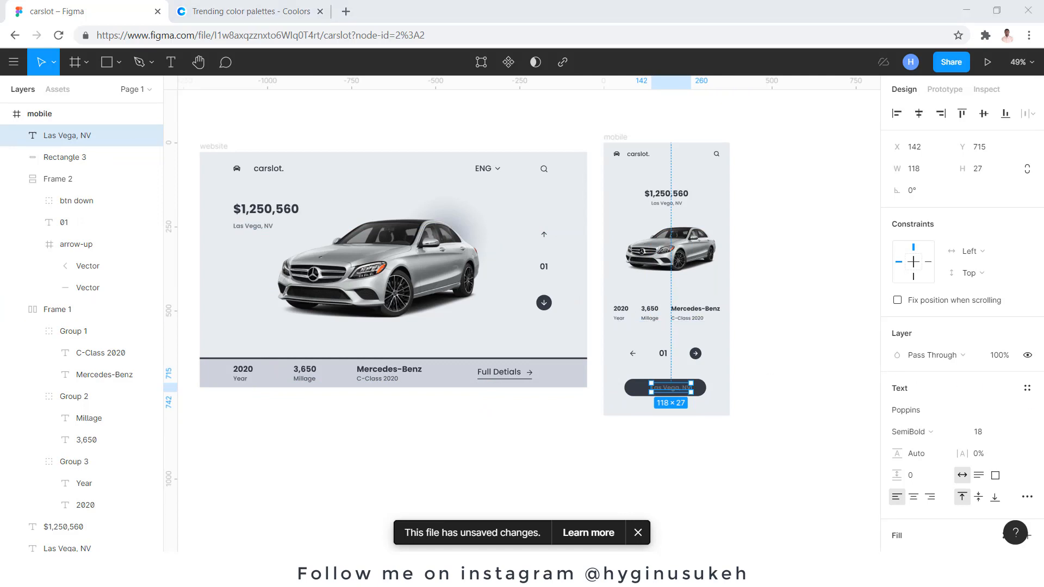
pyautogui.click(671, 391)
pyautogui.scroll(-3, 934, 455)
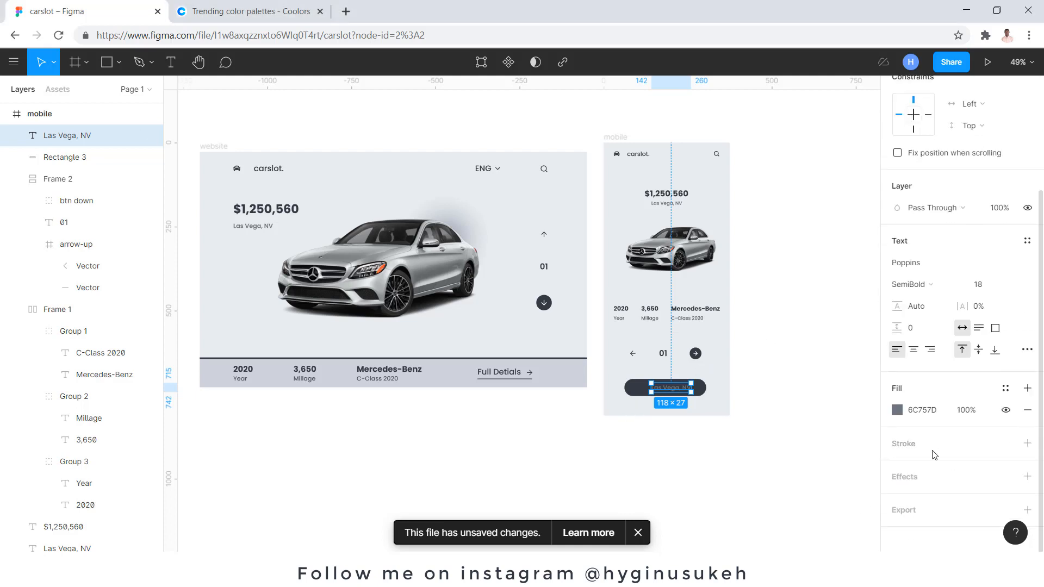
pyautogui.click(930, 413)
pyautogui.write('F8F9FA')
pyautogui.press('Return')
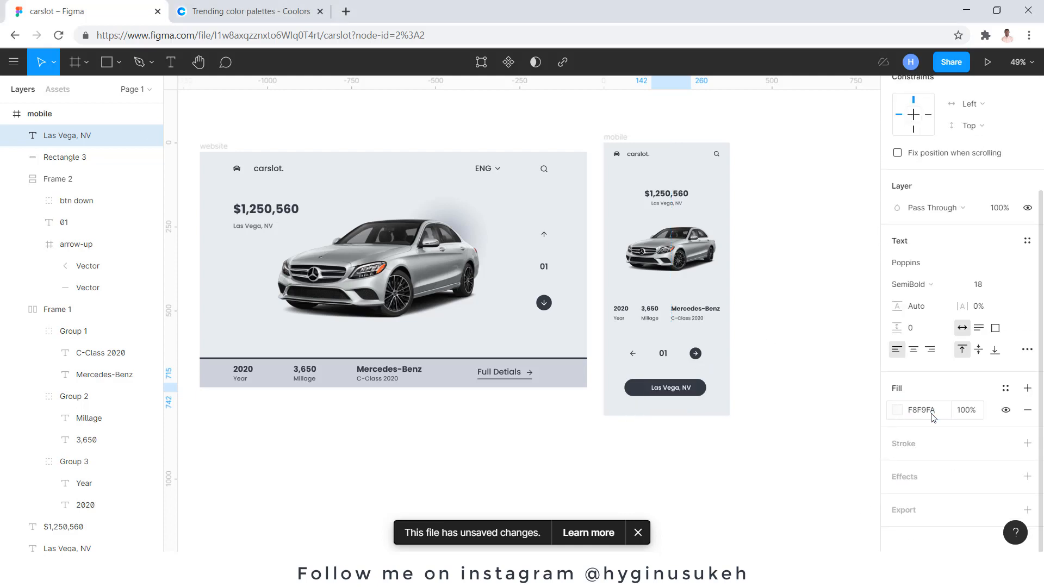
# Step: Change the text on the mobile button to "Full Detials"
pyautogui.scroll(1, 668, 387)
pyautogui.doubleClick(672, 387)
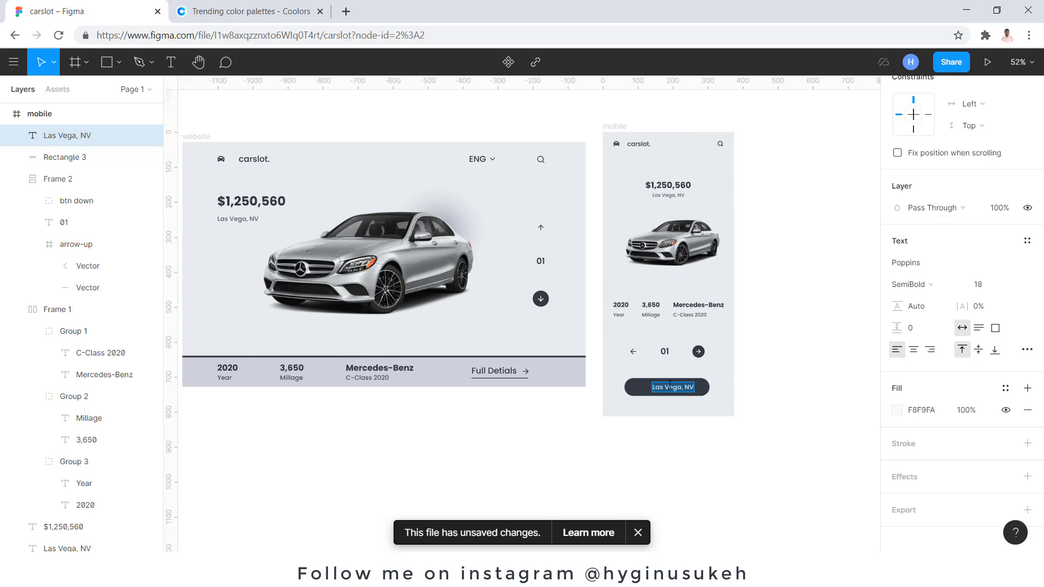
pyautogui.write('Full Detials')
pyautogui.press('Escape')
# Step: Resize the "Full Detials" text box to the button's 243 × 51 and center its text both horizontally and vertically
pyautogui.scroll(3, 687, 405)
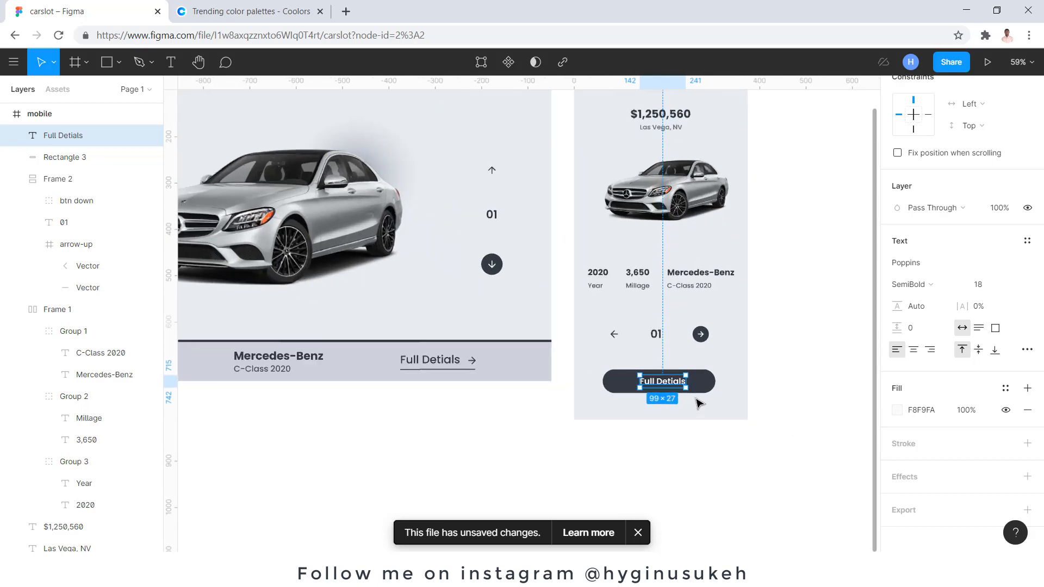
pyautogui.scroll(5, 672, 398)
pyautogui.moveTo(647, 344); pyautogui.dragTo(647, 325)
pyautogui.moveTo(589, 369); pyautogui.dragTo(494, 369)
pyautogui.moveTo(590, 369); pyautogui.dragTo(590, 385)
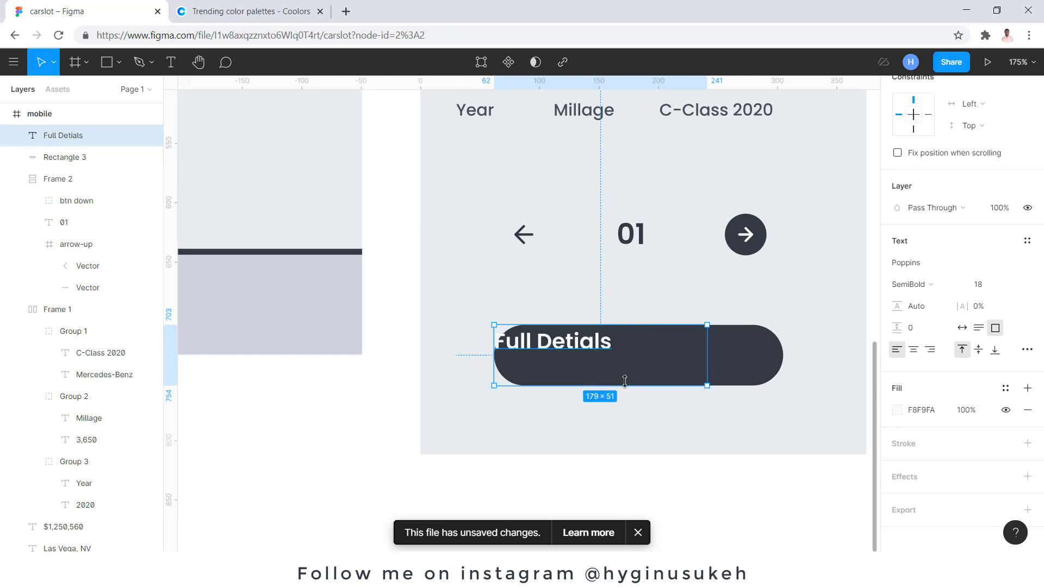
pyautogui.moveTo(707, 356); pyautogui.dragTo(782, 362)
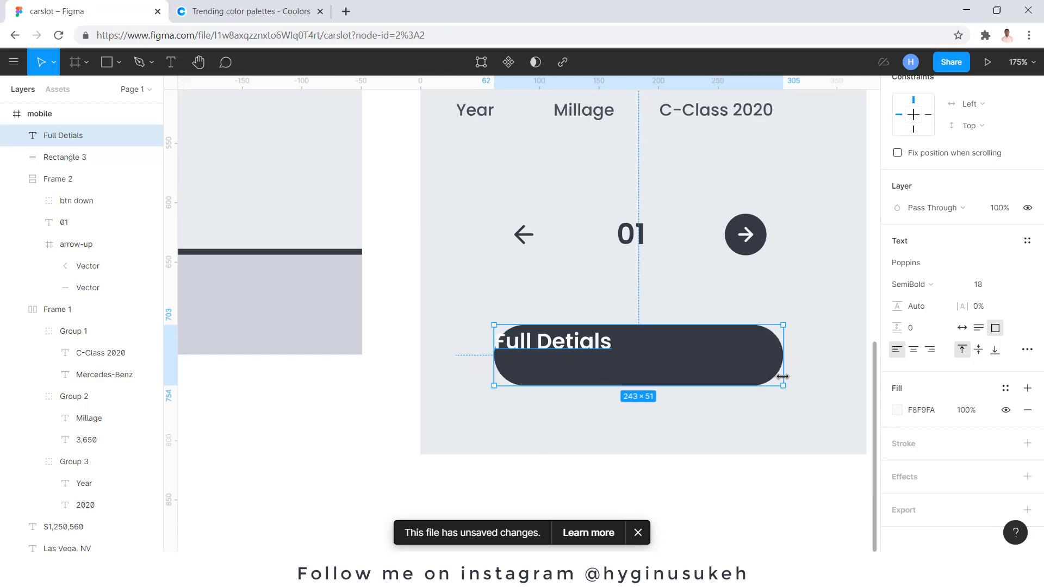
pyautogui.click(980, 354)
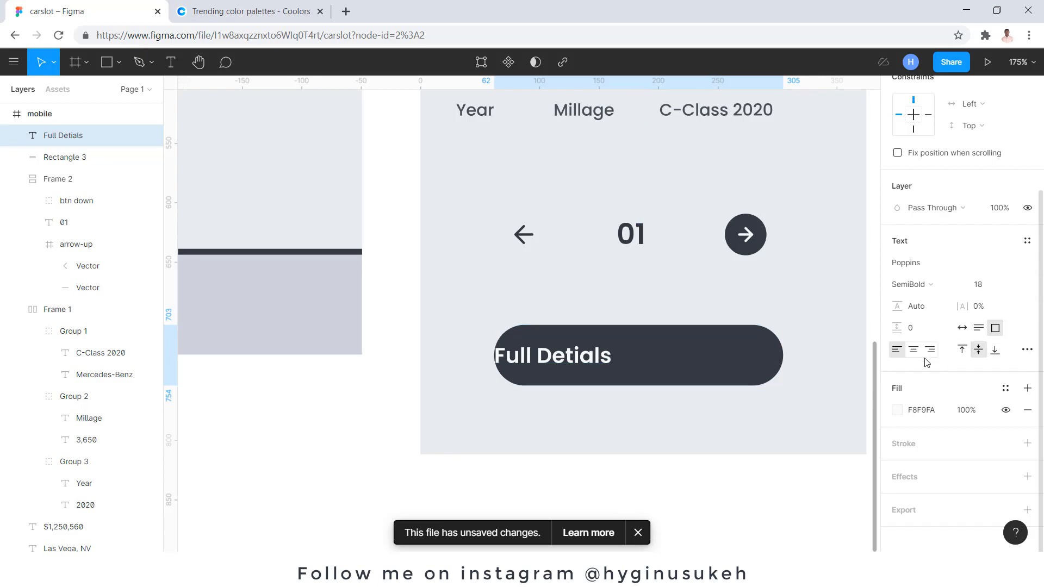
pyautogui.click(914, 350)
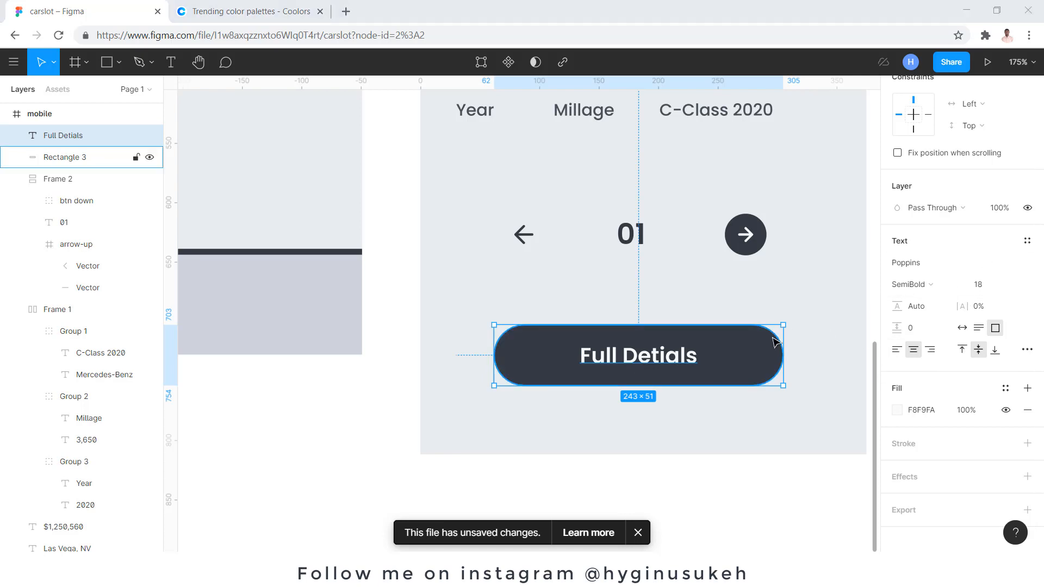
# Step: Group the $1,250,560 price and "Las Vega, NV" texts in the mobile frame
pyautogui.scroll(-5, 772, 343)
pyautogui.scroll(-3, 750, 271)
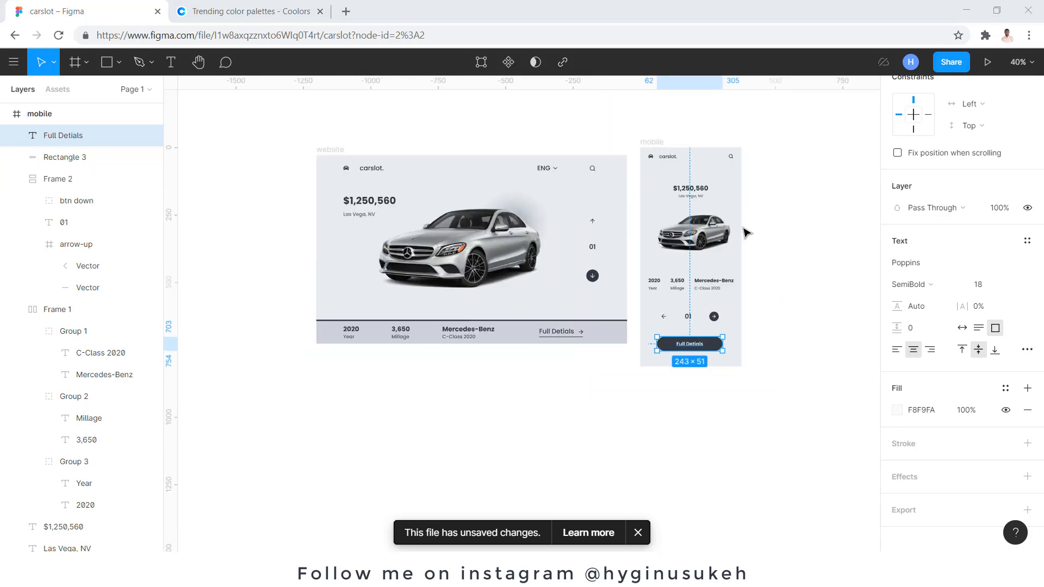
pyautogui.scroll(2, 745, 233)
pyautogui.click(688, 190)
pyautogui.moveTo(744, 197); pyautogui.dragTo(666, 184)
pyautogui.hotkey('ctrl', 'g')
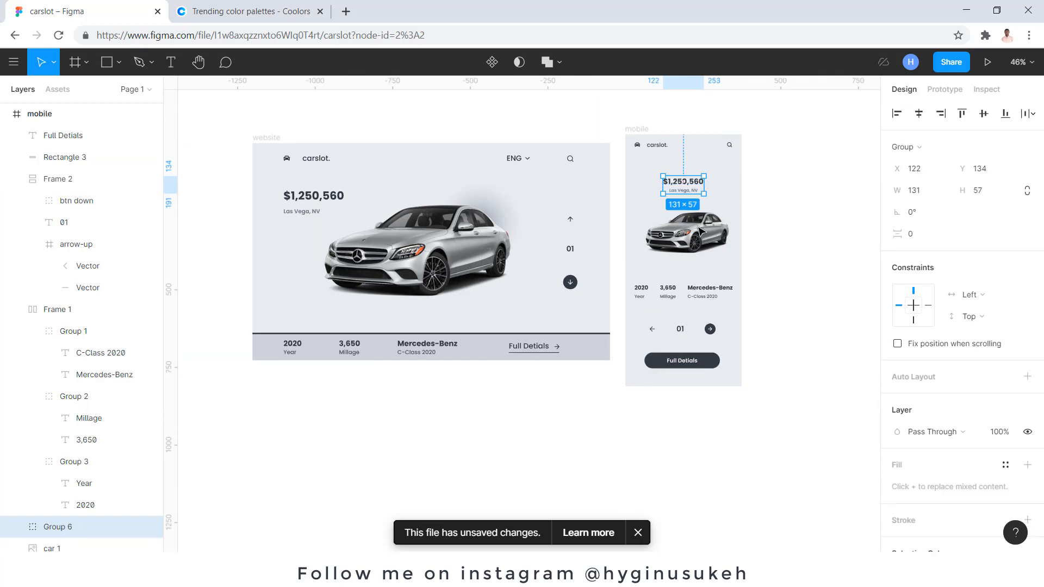
# Step: Align the horizontal centers of the mobile price group, car image, specs row, slider control and button text, and shift them slightly up
pyautogui.click(701, 300)
pyautogui.keyDown('shift'); pyautogui.click(695, 332); pyautogui.keyUp('shift')
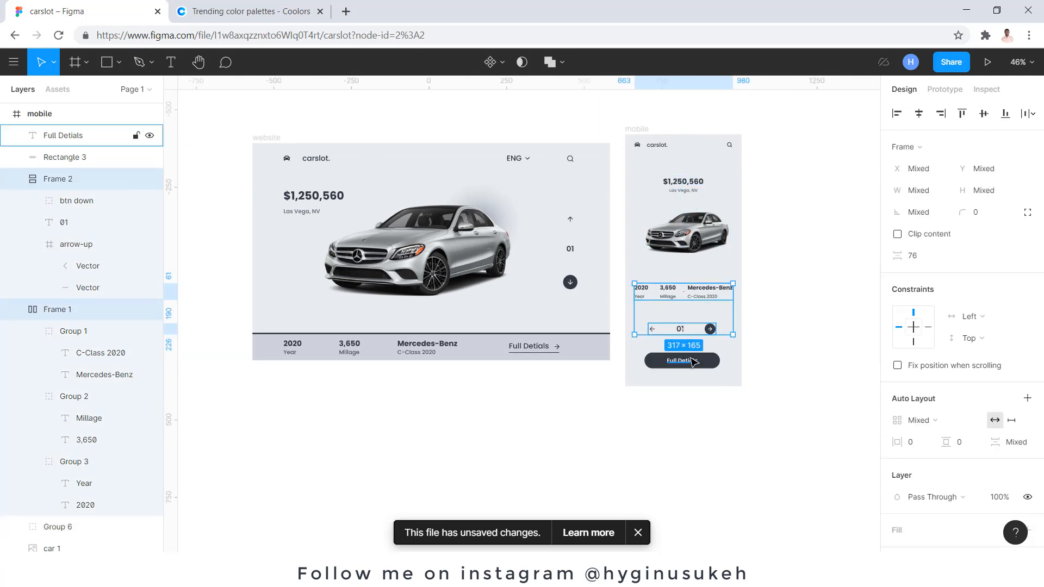
pyautogui.keyDown('shift'); pyautogui.click(689, 361); pyautogui.keyUp('shift')
pyautogui.keyDown('shift'); pyautogui.click(688, 234); pyautogui.keyUp('shift')
pyautogui.keyDown('shift'); pyautogui.click(689, 185); pyautogui.keyUp('shift')
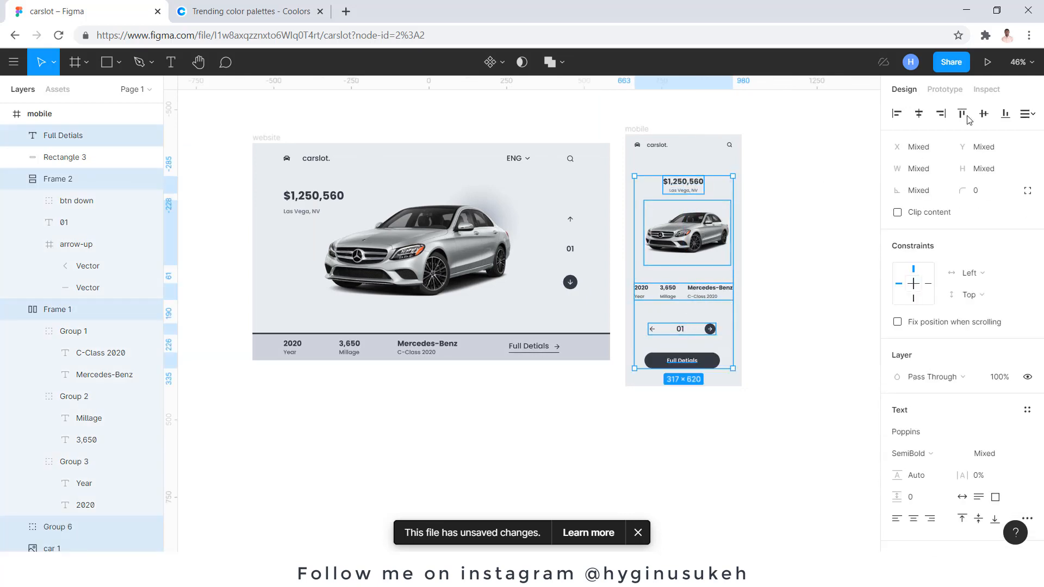
pyautogui.click(918, 114)
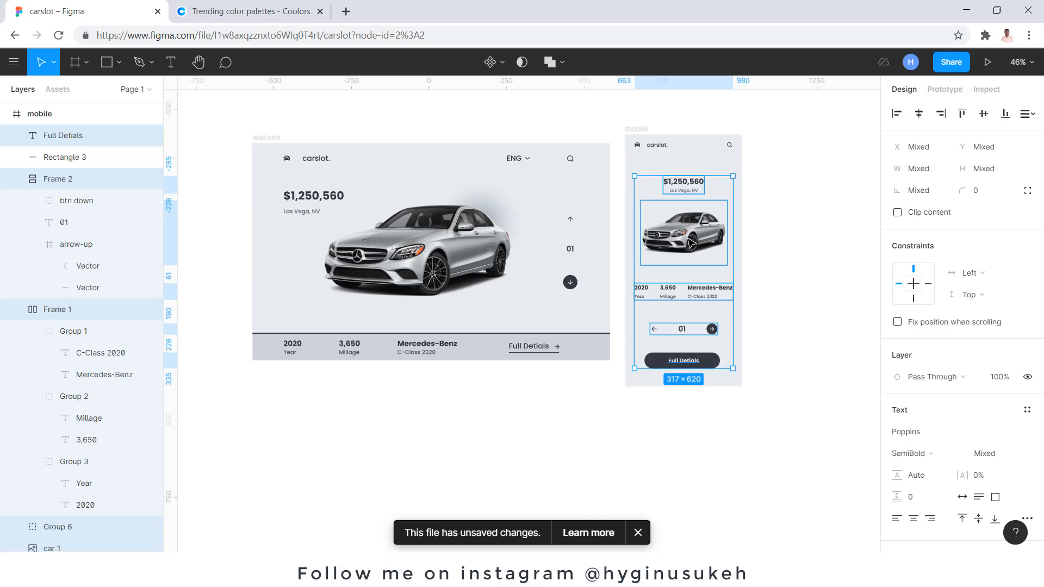
pyautogui.moveTo(691, 243); pyautogui.dragTo(689, 235)
pyautogui.click(769, 268)
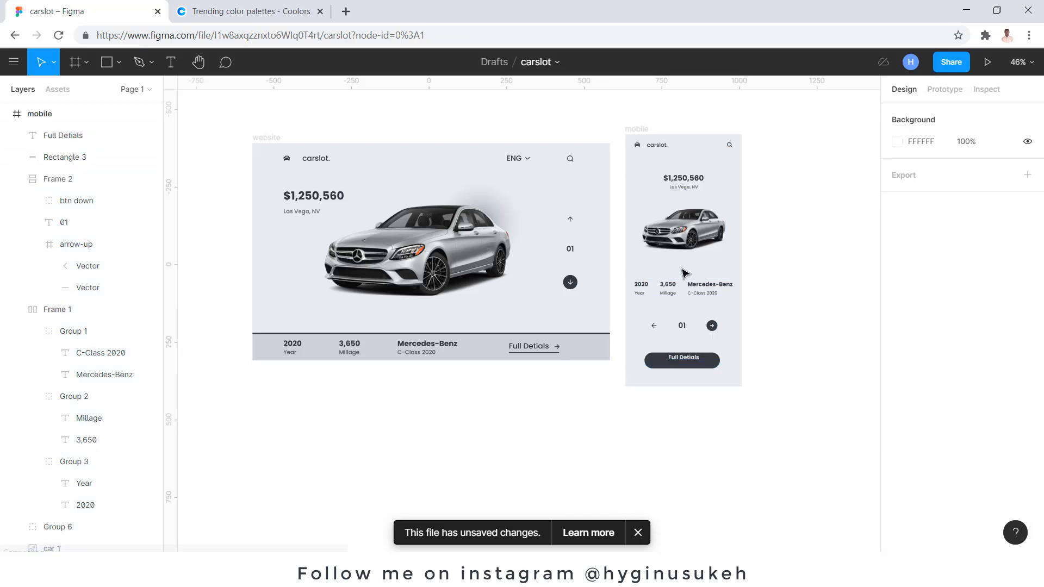
# Step: Move the car image in the mobile frame slightly down
pyautogui.scroll(1, 658, 255)
pyautogui.click(692, 232)
pyautogui.moveTo(691, 229); pyautogui.dragTo(693, 239)
pyautogui.click(762, 268)
pyautogui.scroll(2, 762, 268)
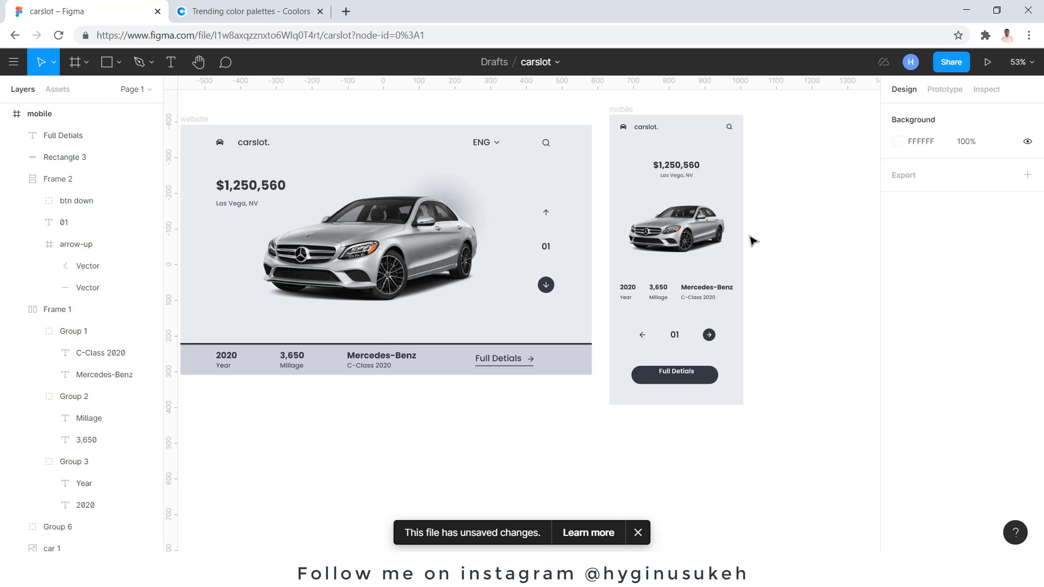
pyautogui.click(686, 376)
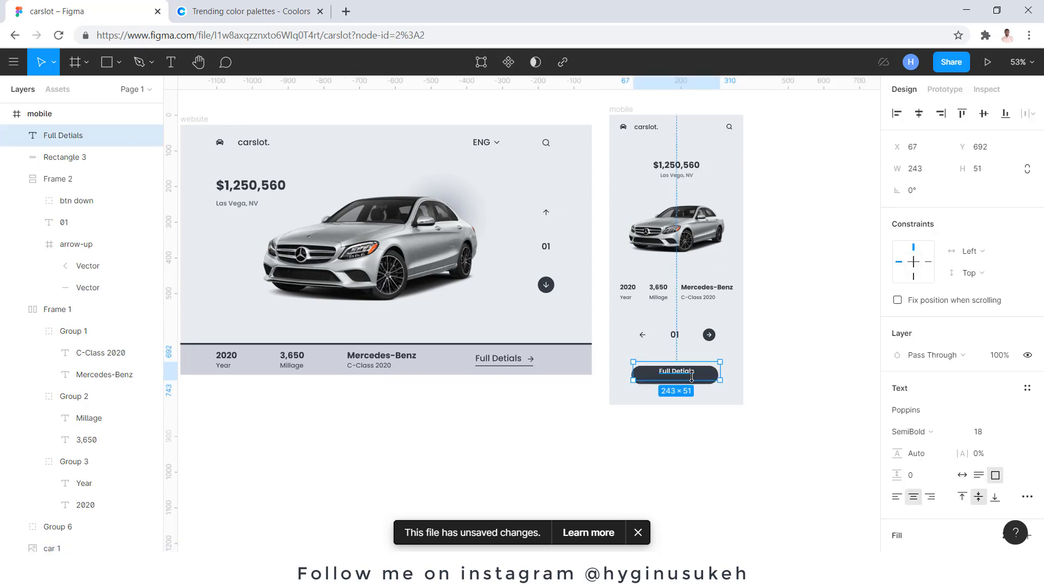
pyautogui.keyDown('shift'); pyautogui.click(700, 381); pyautogui.keyUp('shift')
pyautogui.moveTo(700, 381); pyautogui.dragTo(700, 384)
pyautogui.hotkey('ctrl', 'z')
# Step: Move the "Full Detials" text down to Y 703 so it is vertically centered on the mobile button
pyautogui.scroll(5, 701, 395)
pyautogui.click(704, 375)
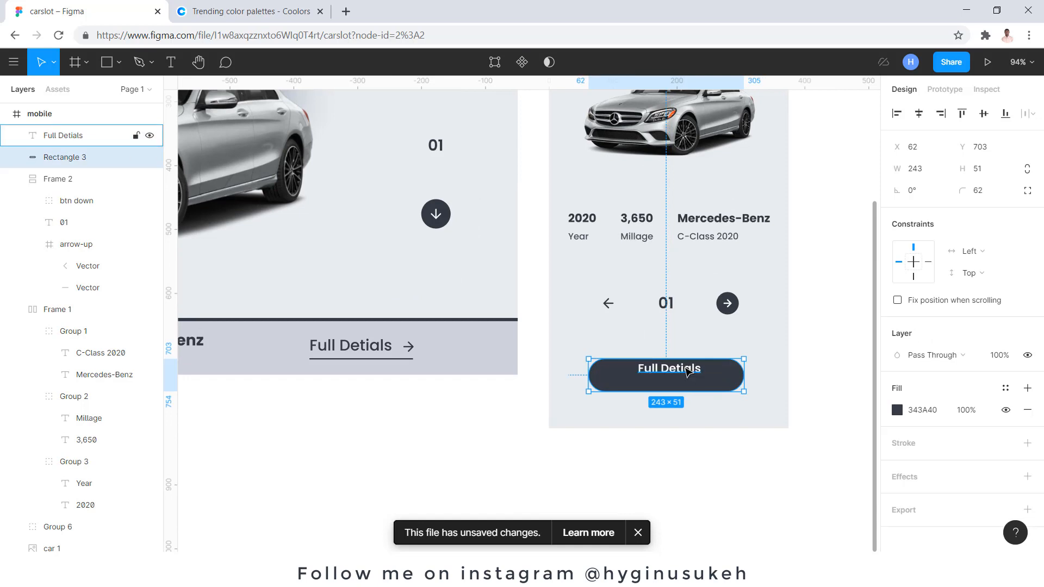
pyautogui.scroll(-1, 674, 377)
pyautogui.click(682, 354)
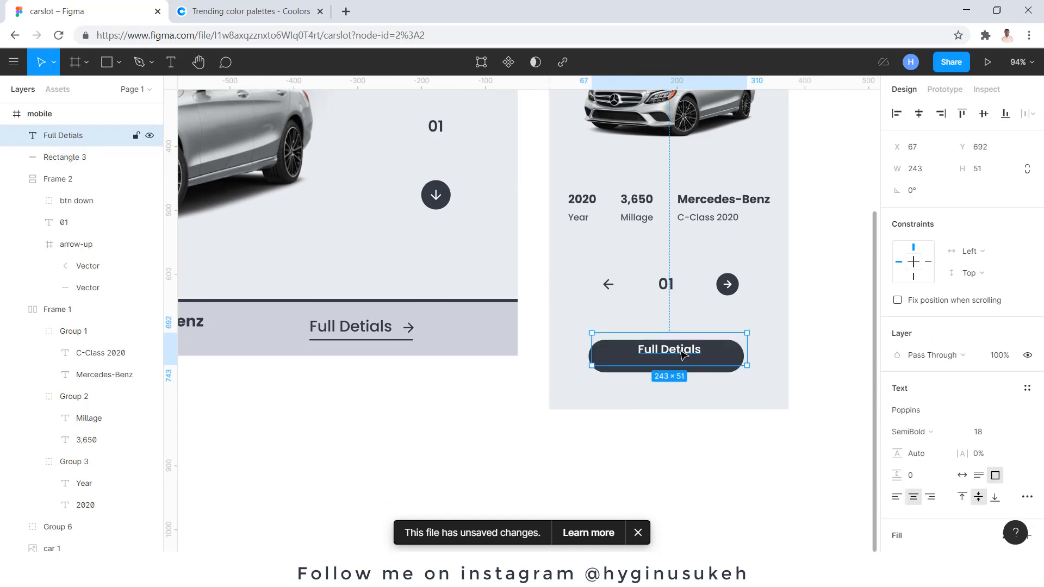
pyautogui.moveTo(681, 354); pyautogui.dragTo(682, 360)
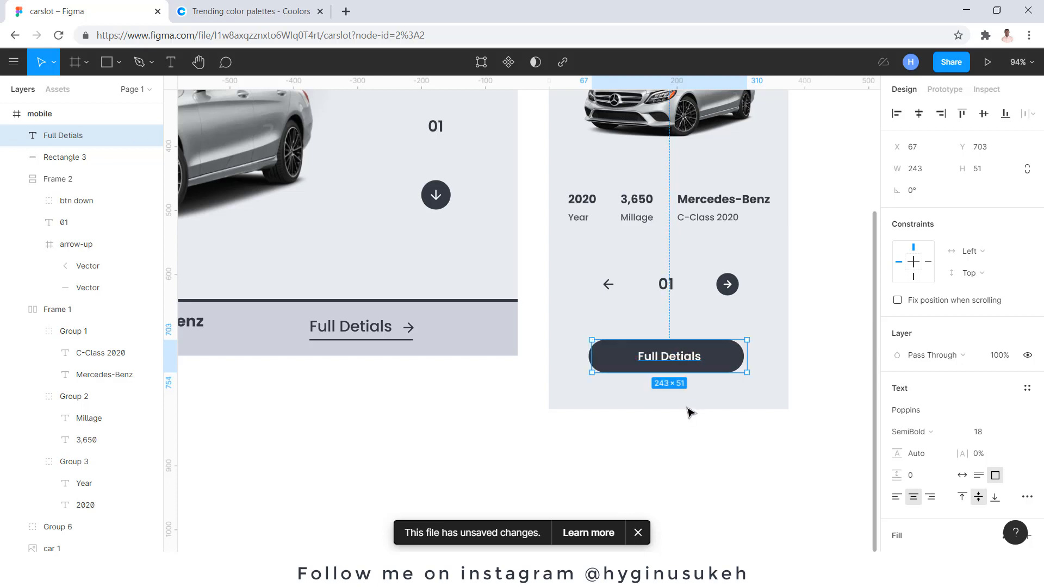
# Step: Group the "Full Detials" text with the button rectangle and name the group "btn mobile"
pyautogui.scroll(-1, 689, 412)
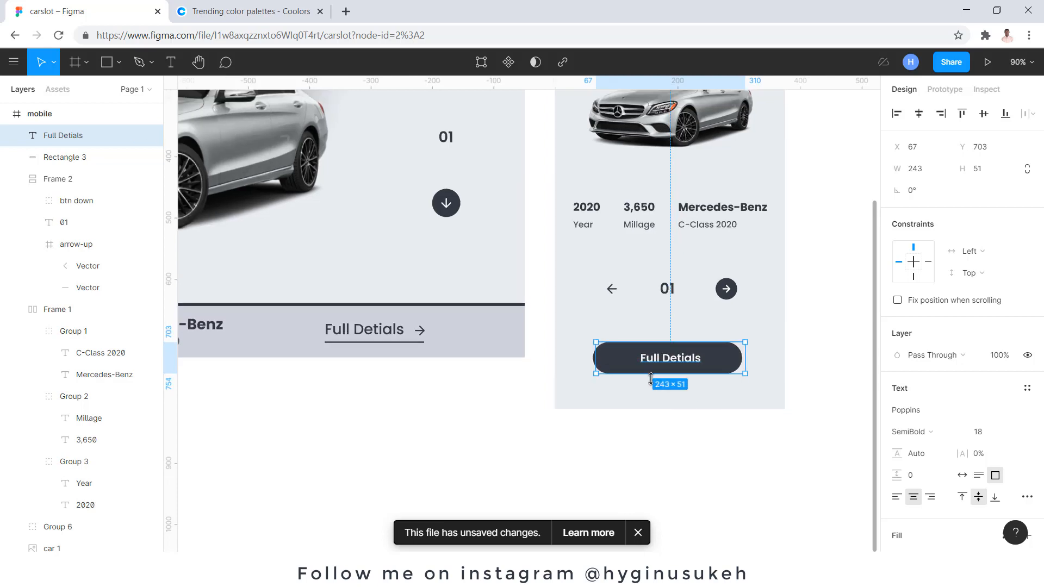
pyautogui.keyDown('shift'); pyautogui.click(62, 158); pyautogui.keyUp('shift')
pyautogui.hotkey('ctrl', 'g')
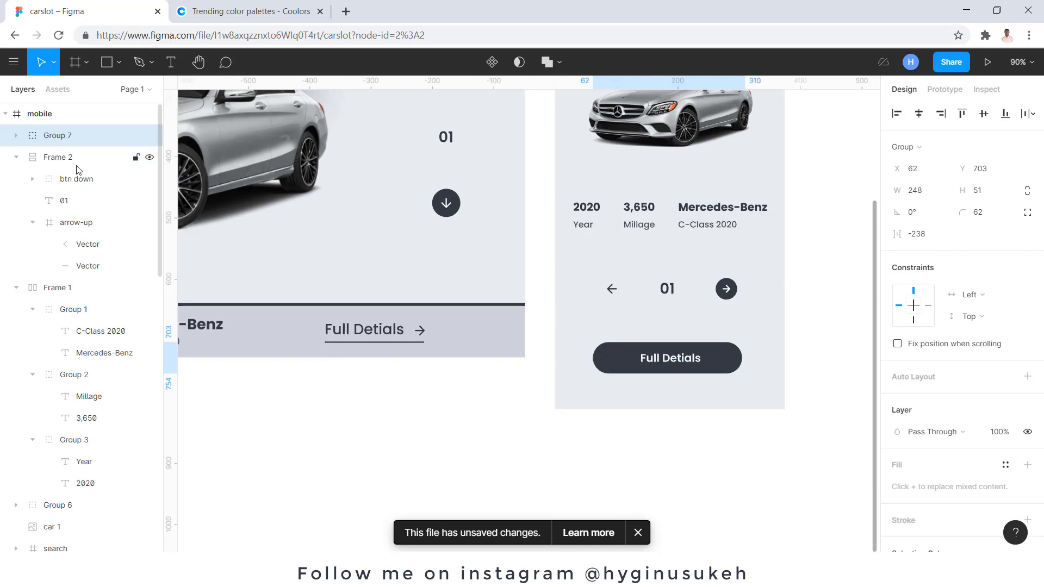
pyautogui.doubleClick(50, 139)
pyautogui.write('btn mobil')
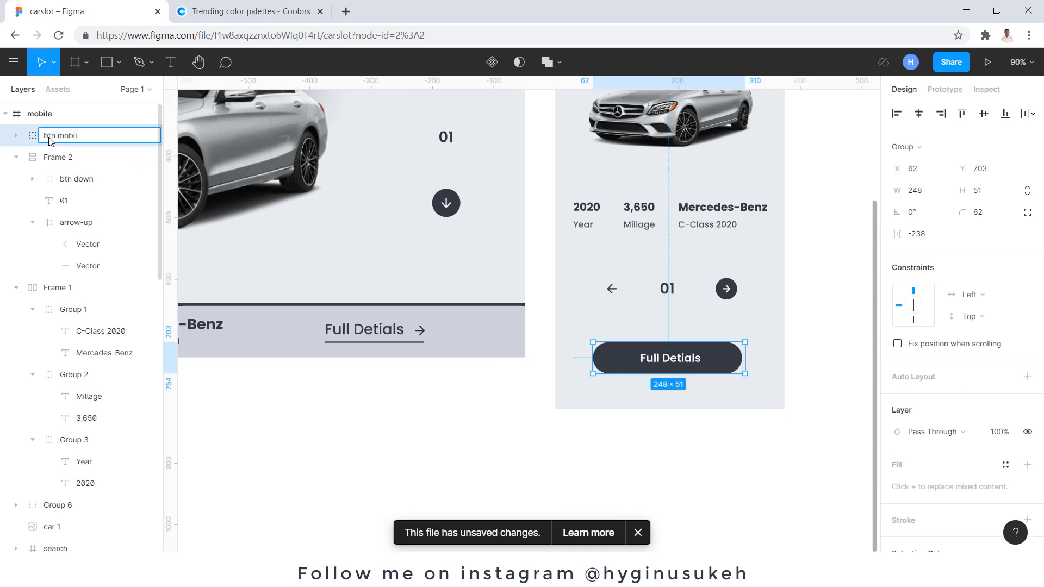
pyautogui.write('e')
pyautogui.press('Return')
pyautogui.scroll(-5, 736, 319)
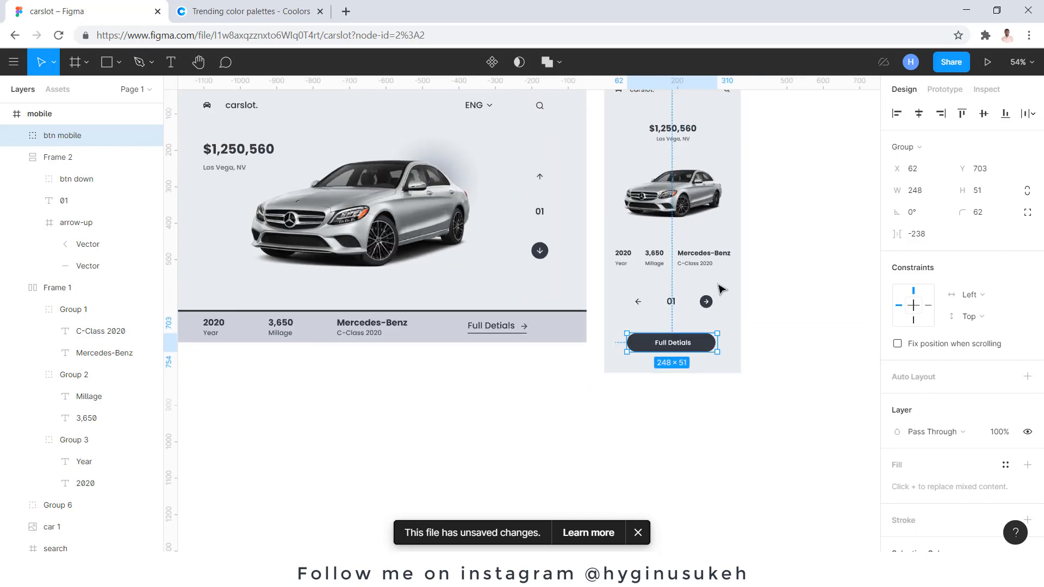
pyautogui.scroll(3, 479, 163)
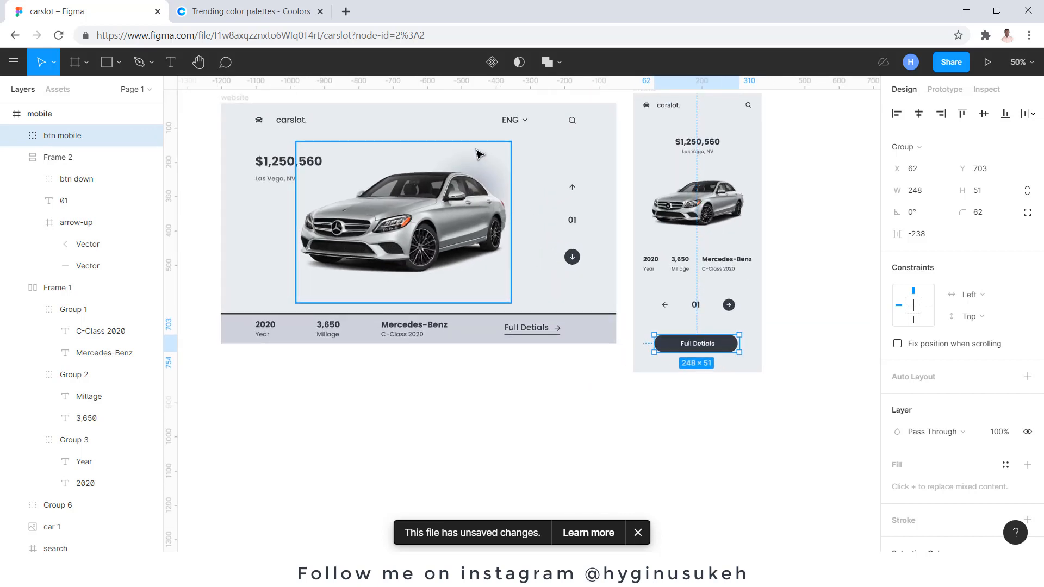
pyautogui.scroll(-3, 520, 183)
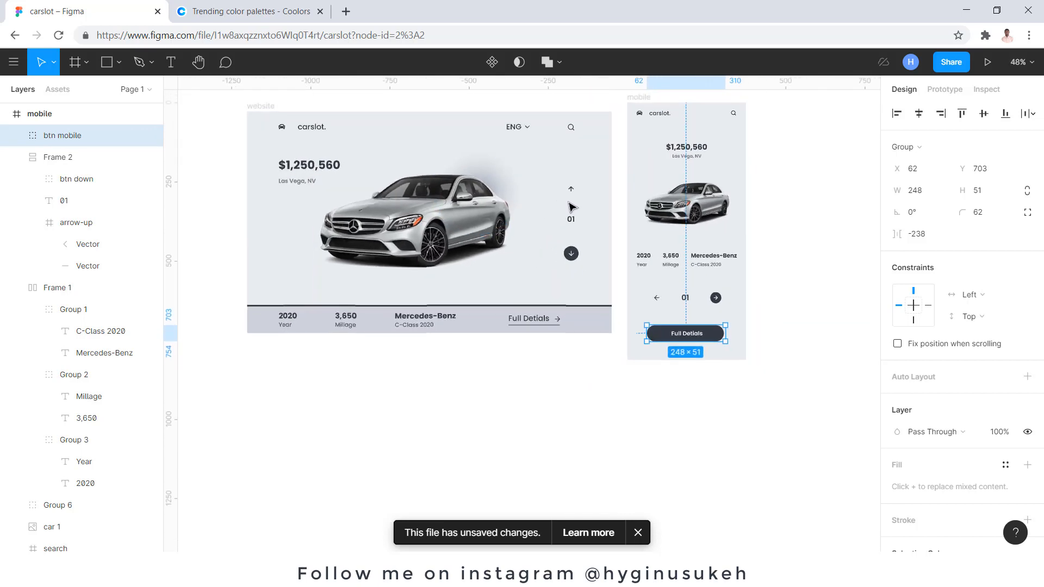
pyautogui.click(759, 285)
pyautogui.scroll(3, 761, 133)
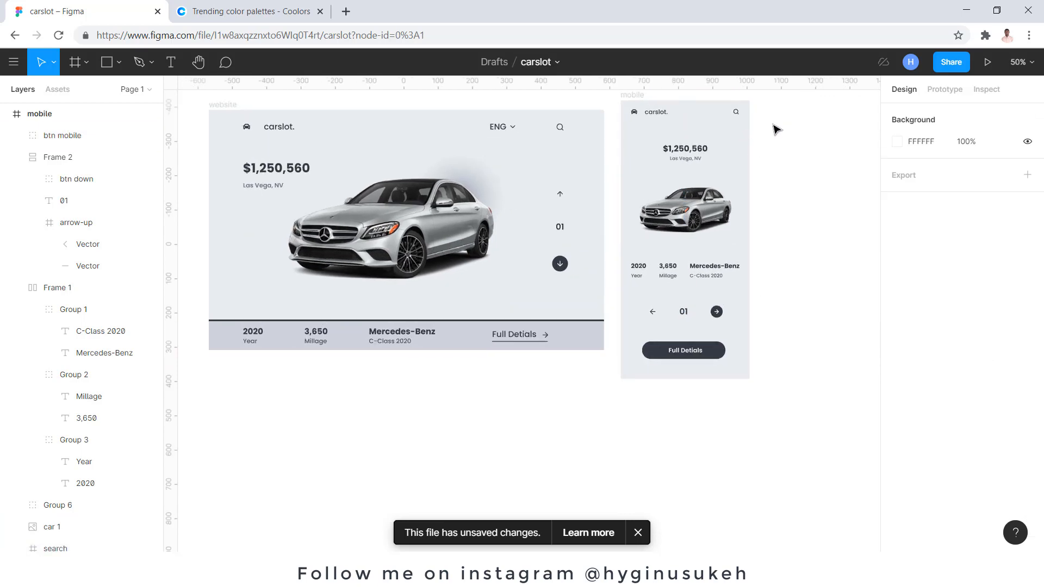
pyautogui.scroll(2, 772, 129)
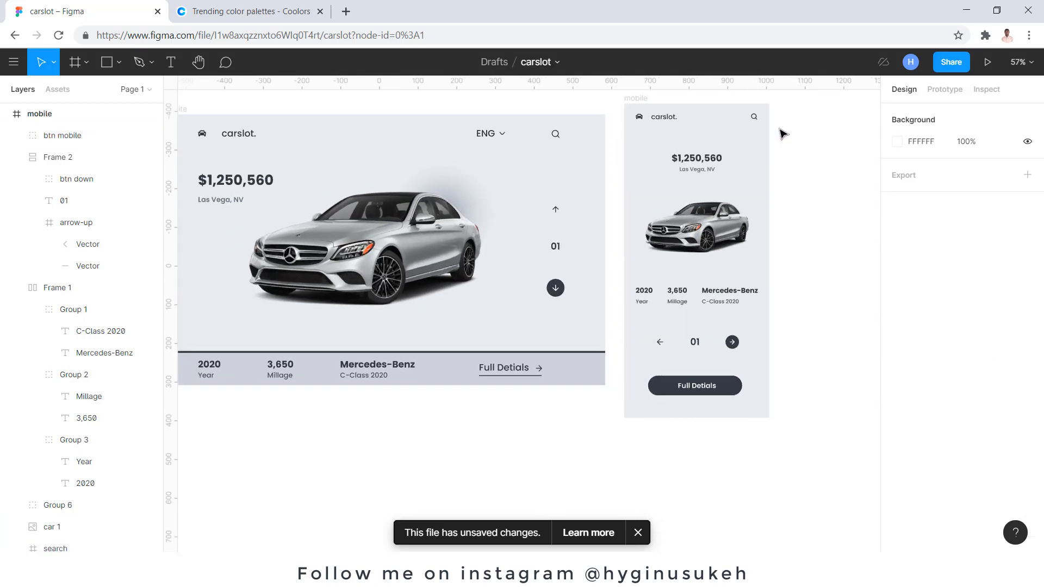
pyautogui.scroll(-1, 789, 137)
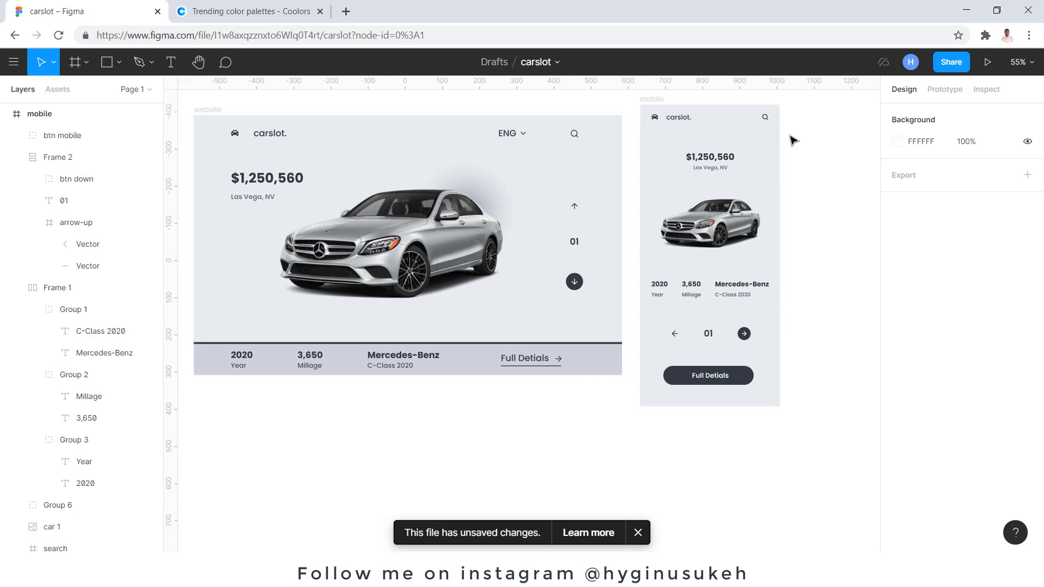
# Step: Duplicate the website frame directly below the original, at Y 369
pyautogui.scroll(-1, 796, 141)
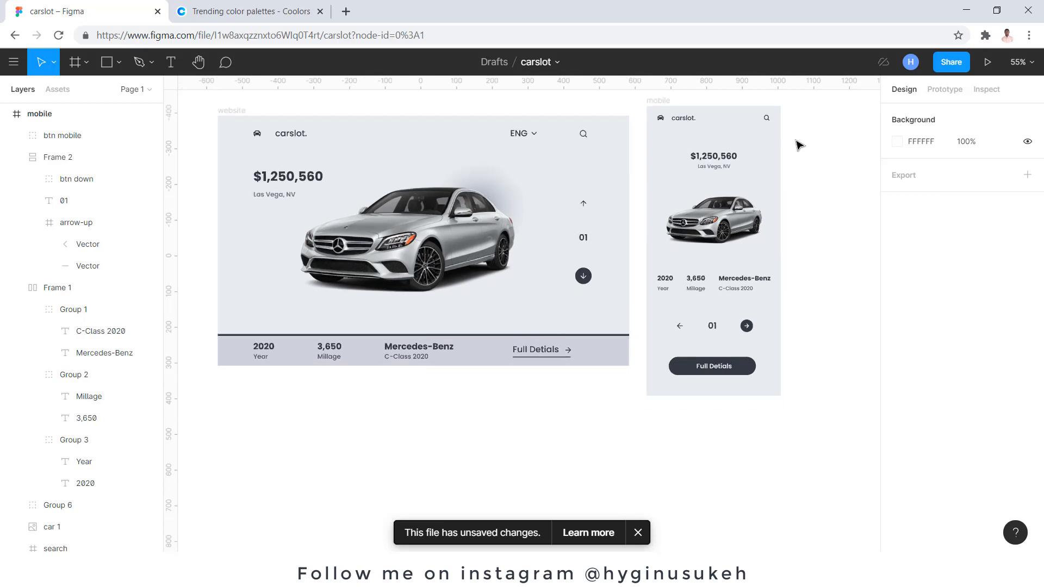
pyautogui.scroll(1, 777, 127)
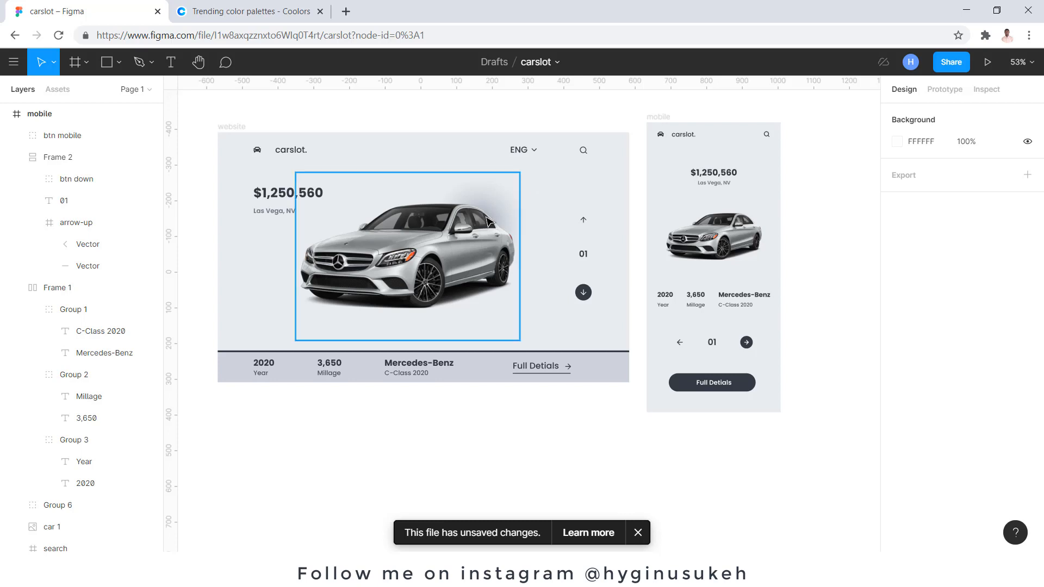
pyautogui.scroll(-2, 533, 185)
pyautogui.click(336, 152)
pyautogui.click(335, 151)
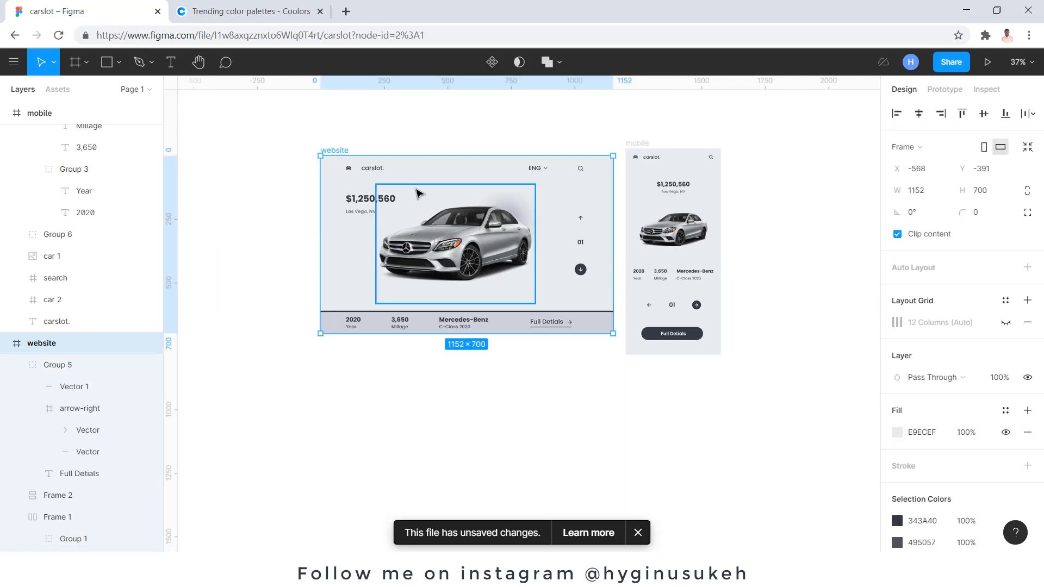
pyautogui.moveTo(418, 193); pyautogui.dragTo(399, 361)
pyautogui.scroll(-2, 729, 300)
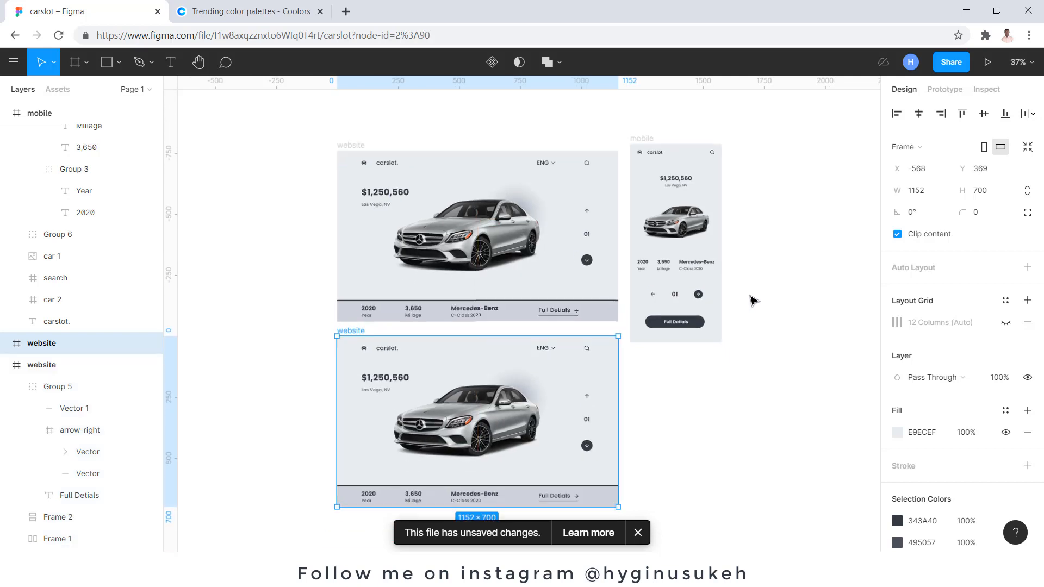
# Step: Flip the car image in the duplicate website frame horizontally and shift it slightly right to X 868
pyautogui.click(485, 425)
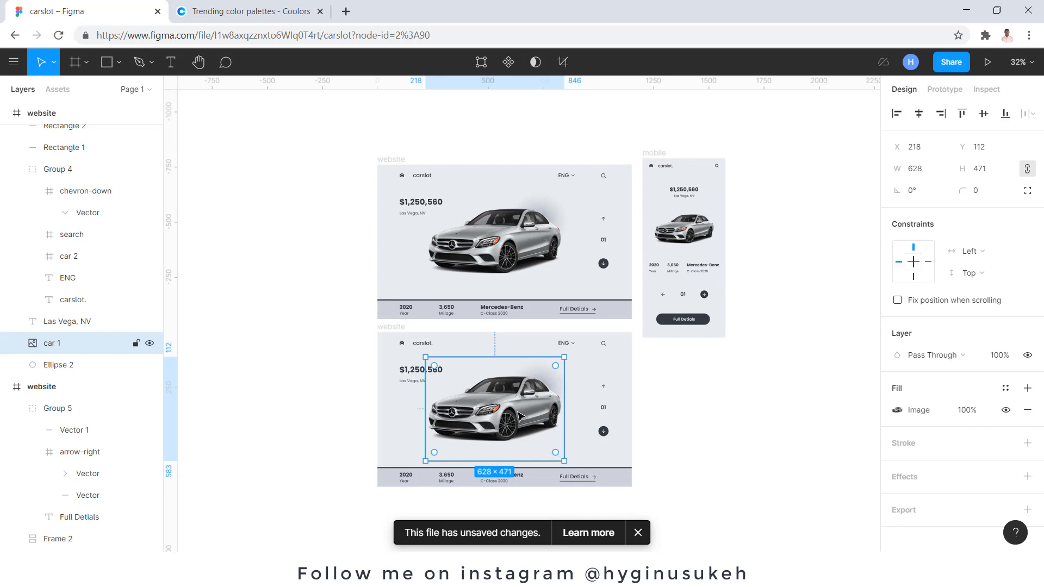
pyautogui.hotkey('shift', 'h')
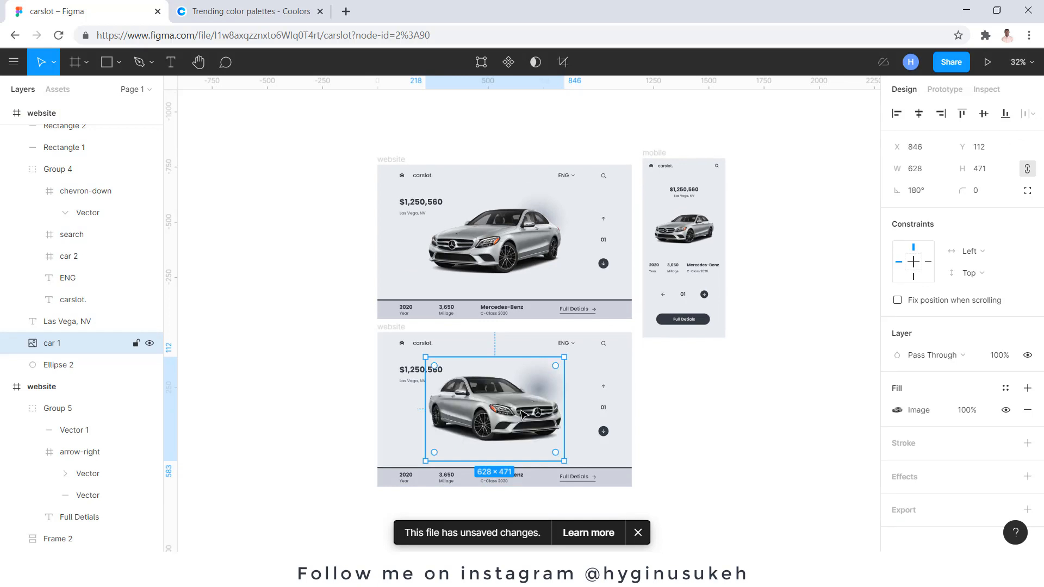
pyautogui.scroll(1, 504, 422)
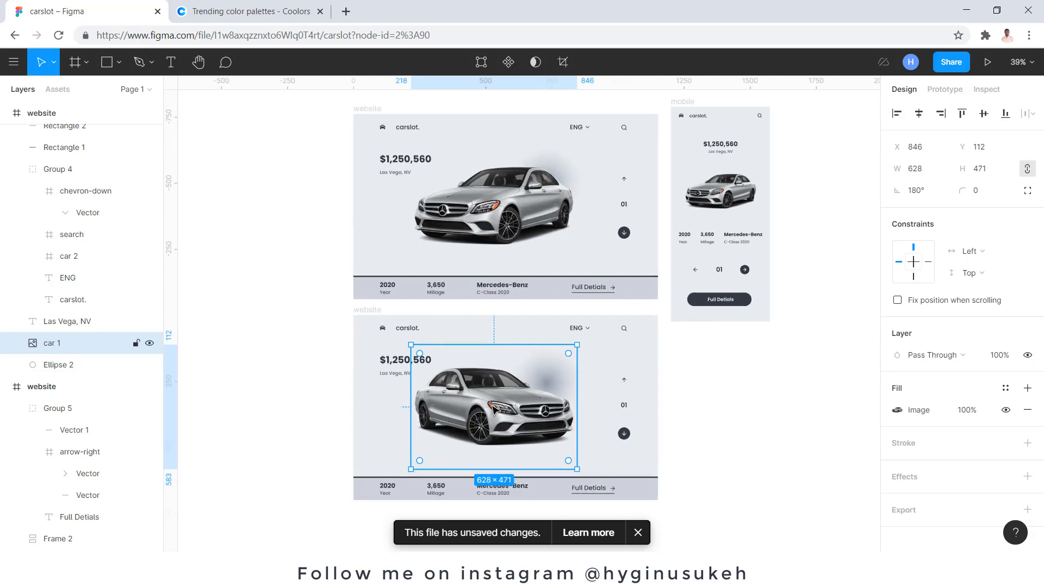
pyautogui.scroll(2, 493, 408)
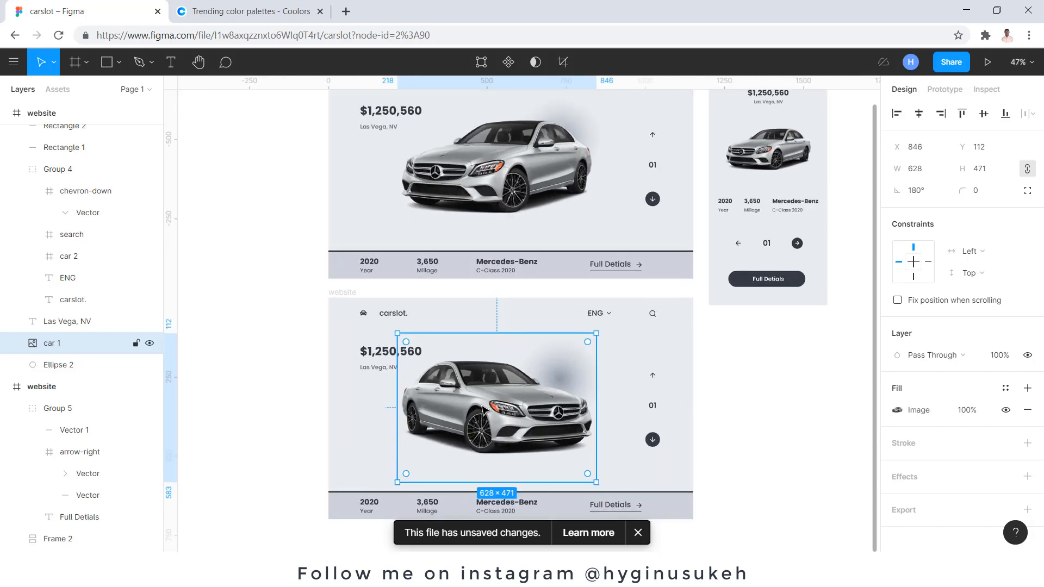
pyautogui.moveTo(486, 407); pyautogui.dragTo(491, 404)
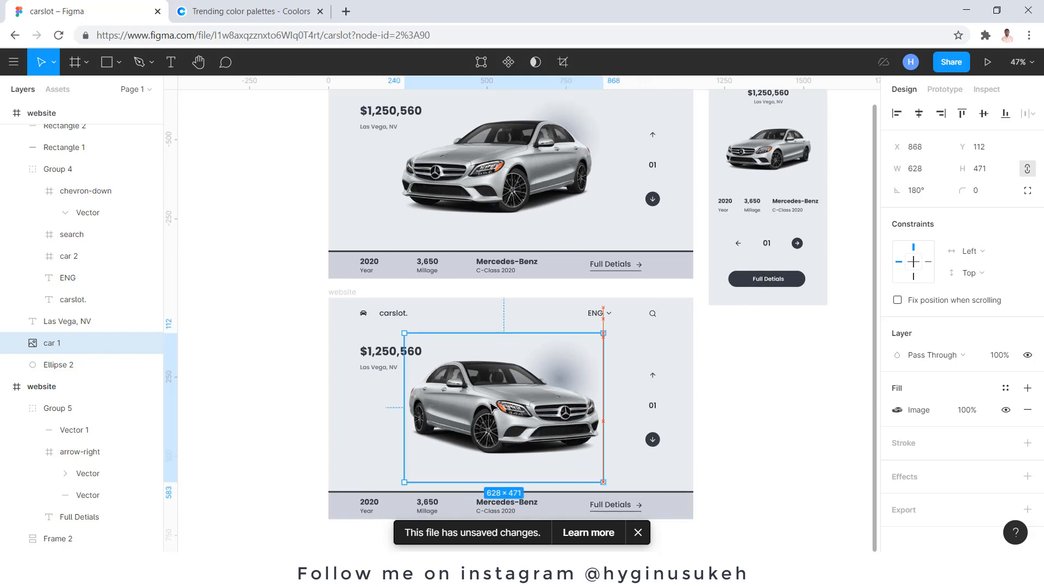
pyautogui.doubleClick(578, 372)
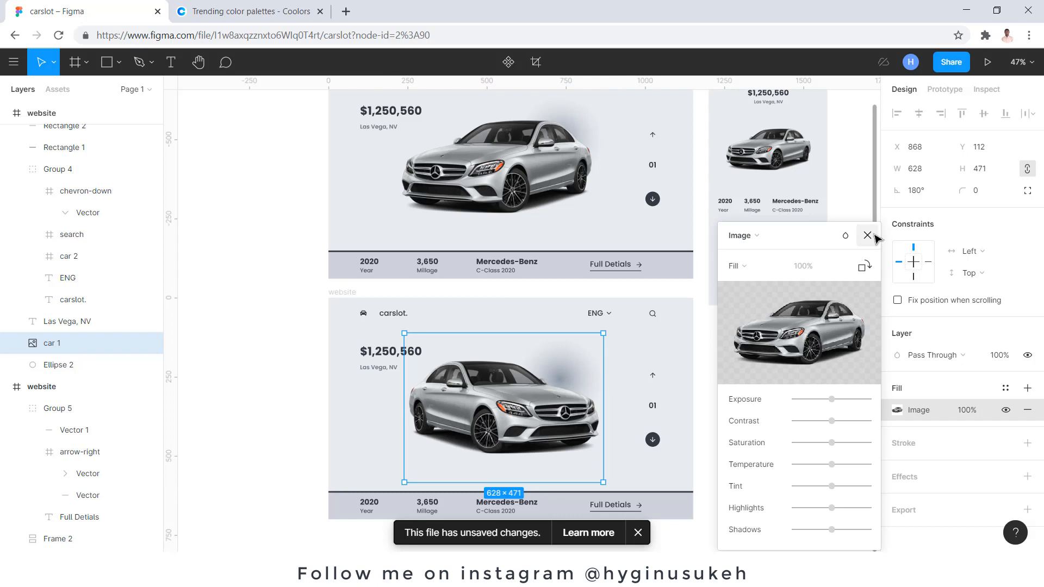
pyautogui.click(868, 236)
pyautogui.click(626, 366)
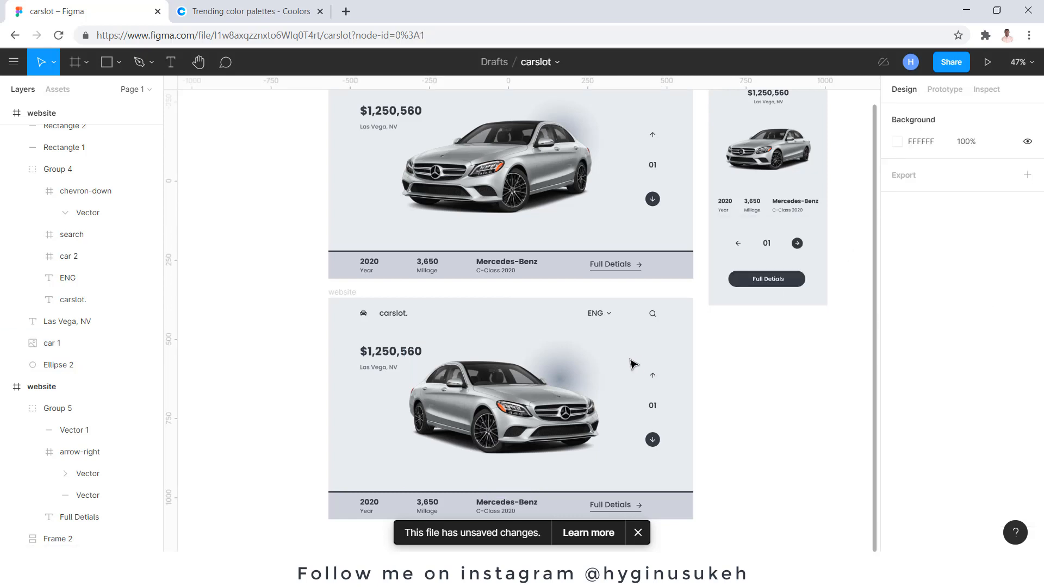
# Step: Lock the flipped car image and move the radial glow ellipse left so it sits behind the car's roof
pyautogui.click(575, 366)
pyautogui.click(135, 345)
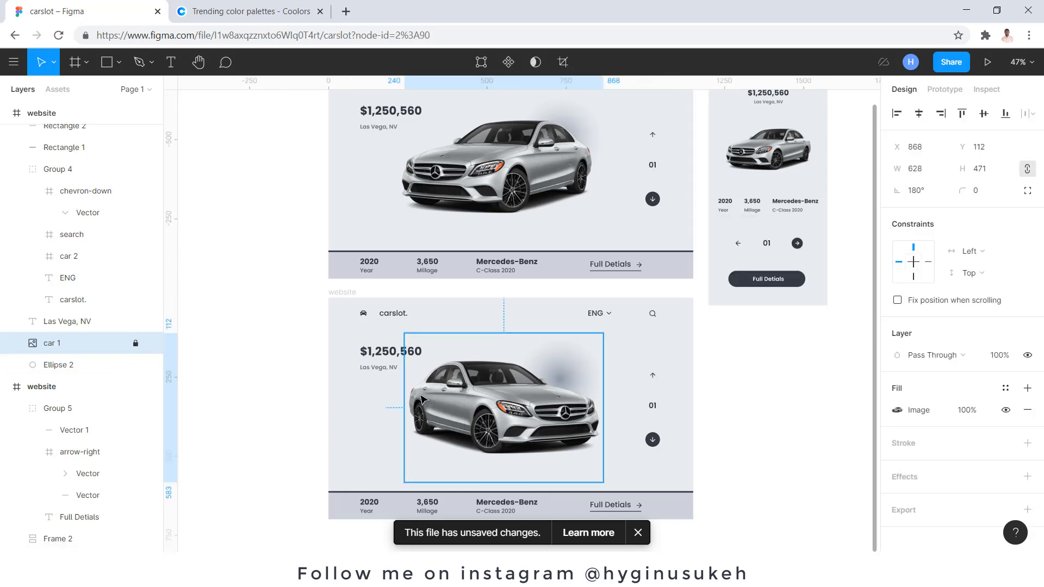
pyautogui.click(575, 374)
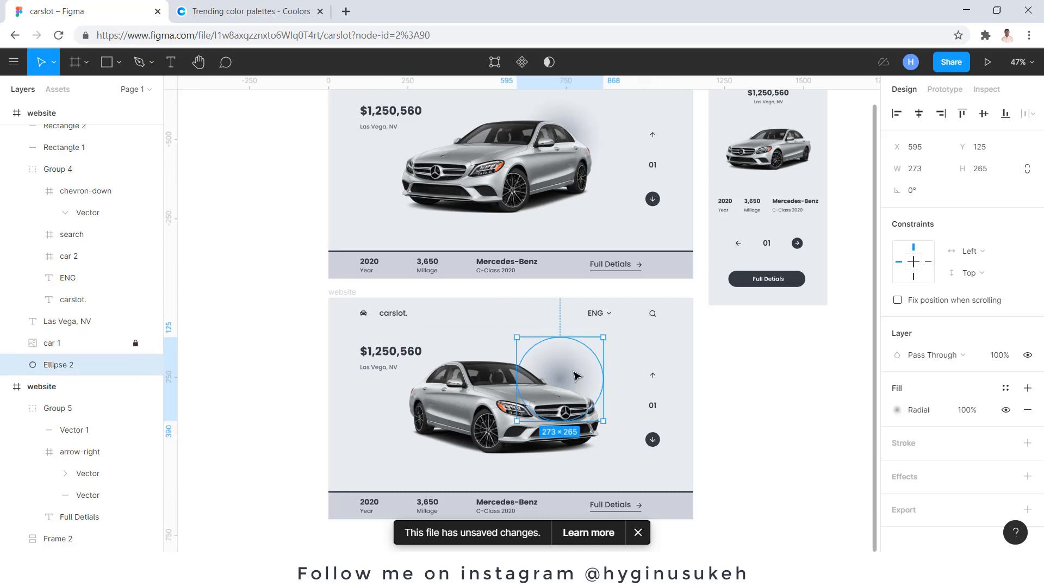
pyautogui.moveTo(575, 374); pyautogui.dragTo(525, 372)
pyautogui.click(739, 410)
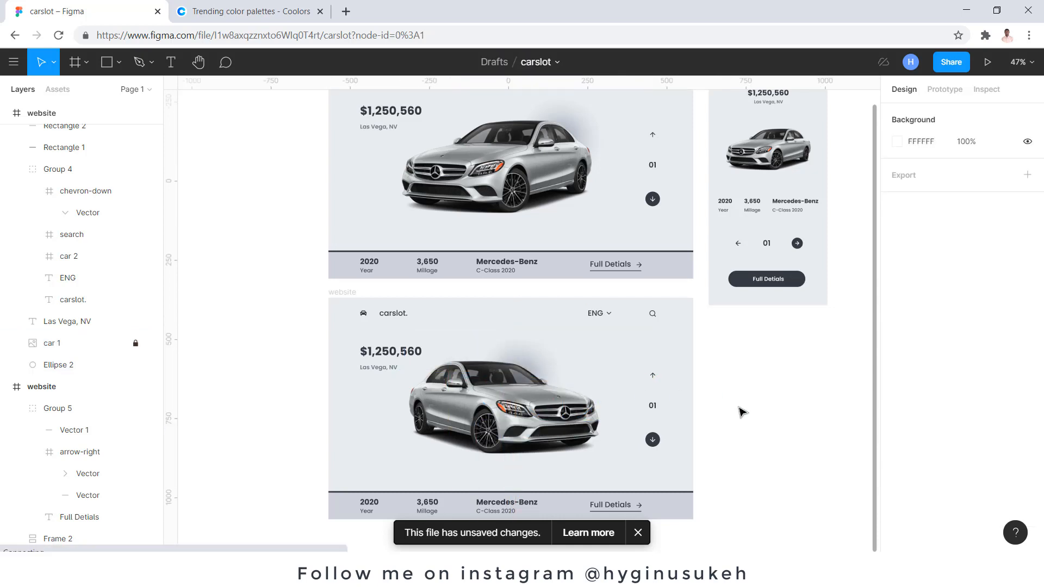
# Step: Add a prototype connection from the original website frame to its duplicate, triggered after a delay of 3000 ms
pyautogui.scroll(-2, 739, 410)
pyautogui.scroll(-1, 500, 331)
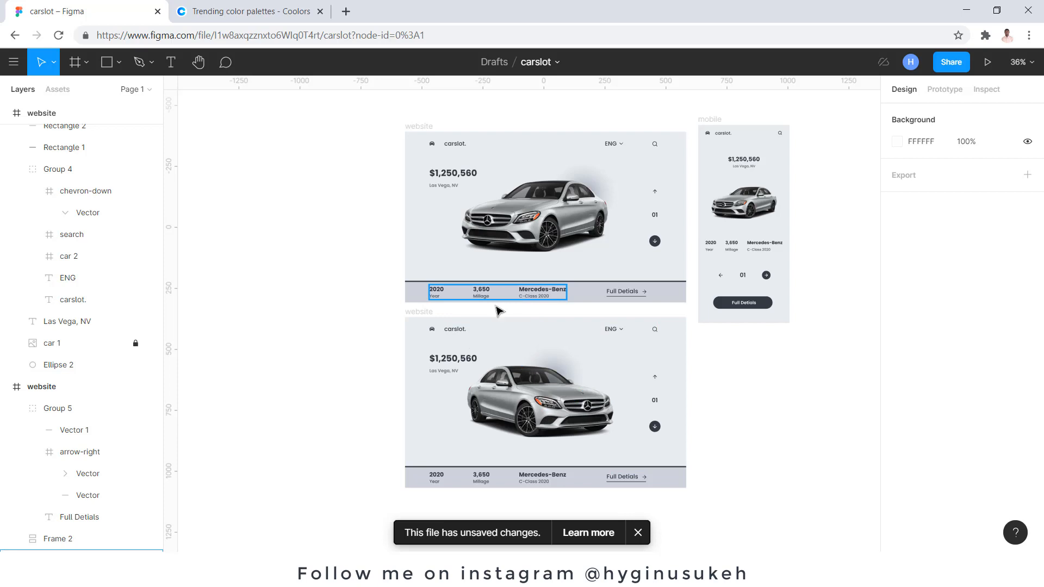
pyautogui.click(418, 133)
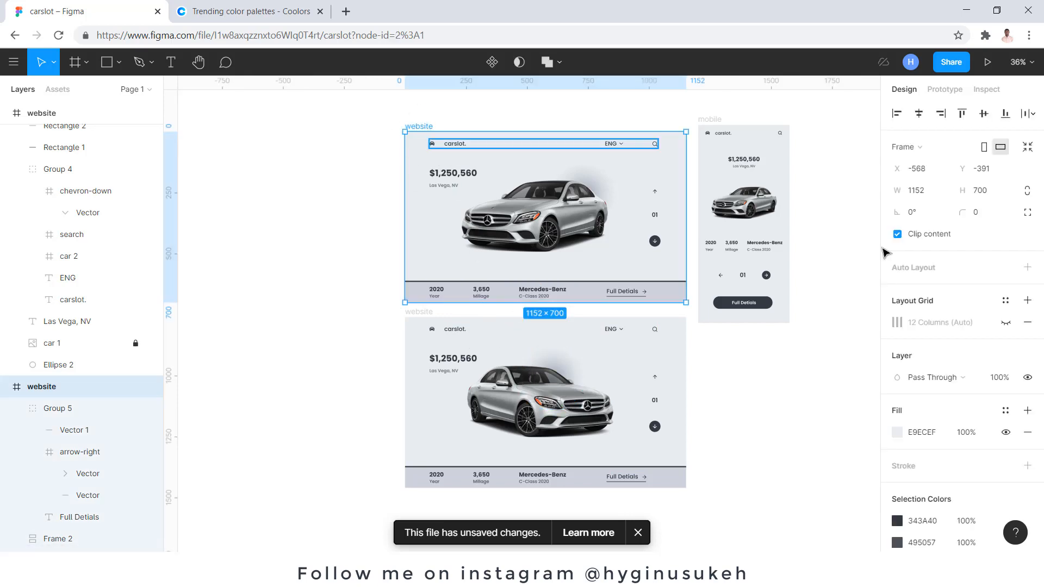
pyautogui.click(943, 90)
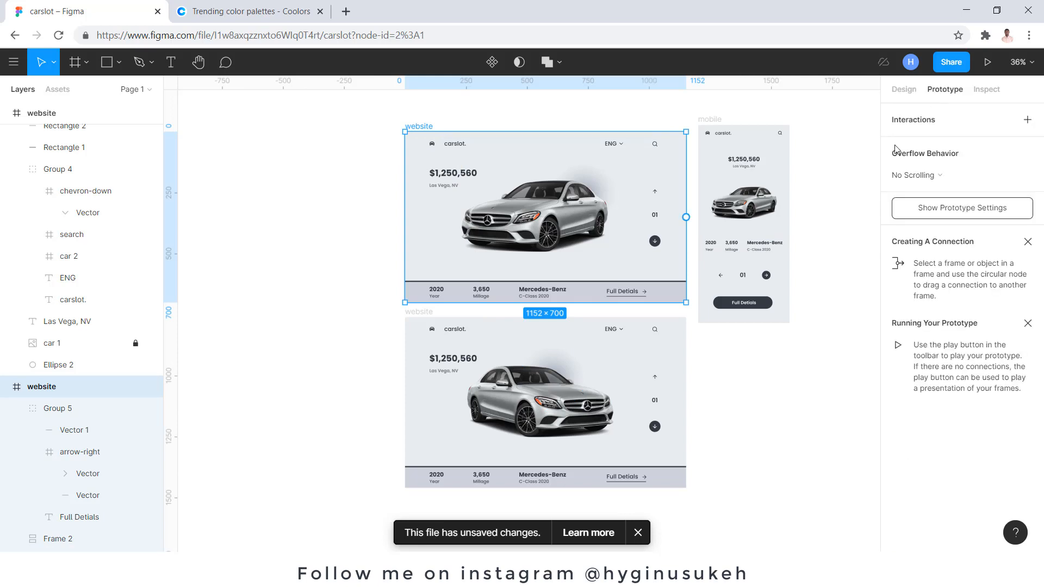
pyautogui.moveTo(686, 217); pyautogui.dragTo(689, 360)
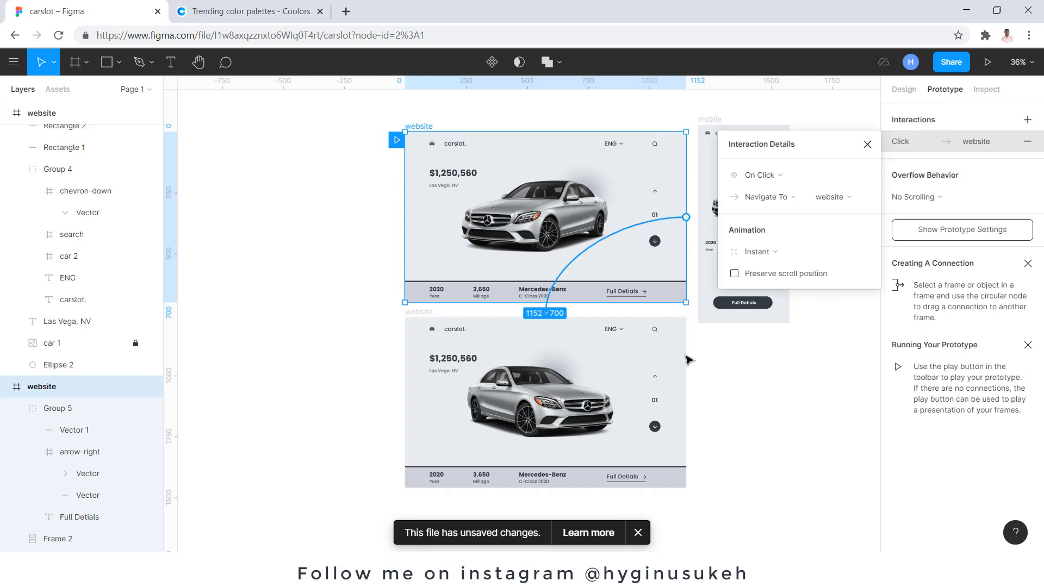
pyautogui.click(788, 172)
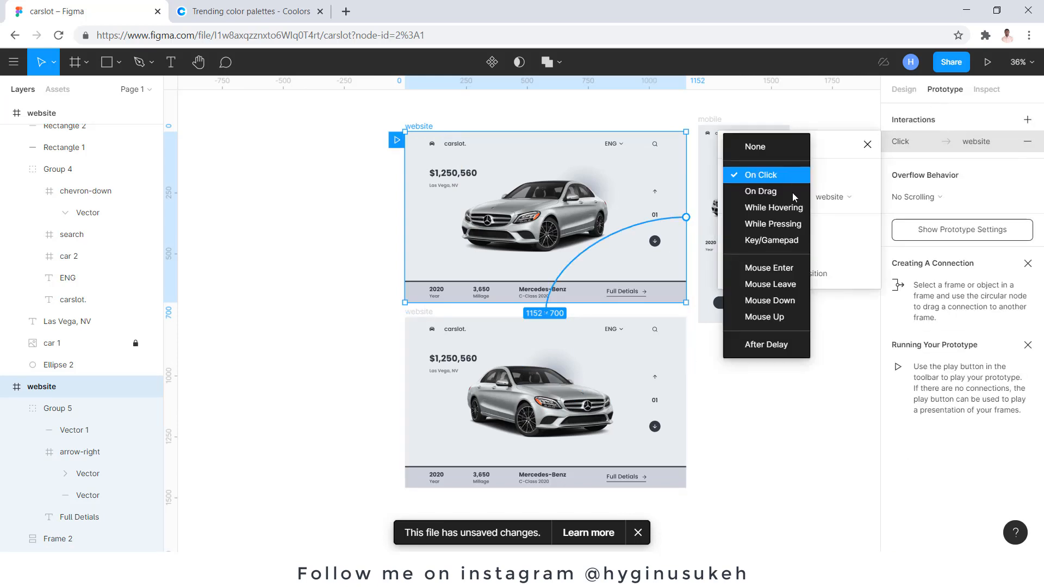
pyautogui.click(772, 344)
pyautogui.click(841, 177)
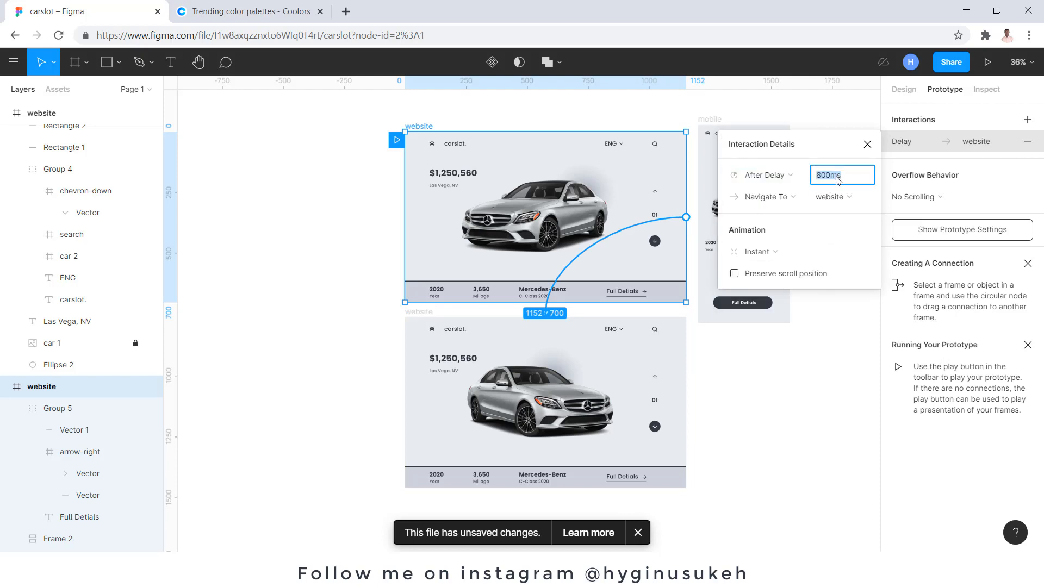
pyautogui.write('3000')
pyautogui.press('Return')
# Step: Set the connection's animation to Smart Animate with a duration of 3000 ms and close its interaction details
pyautogui.click(772, 253)
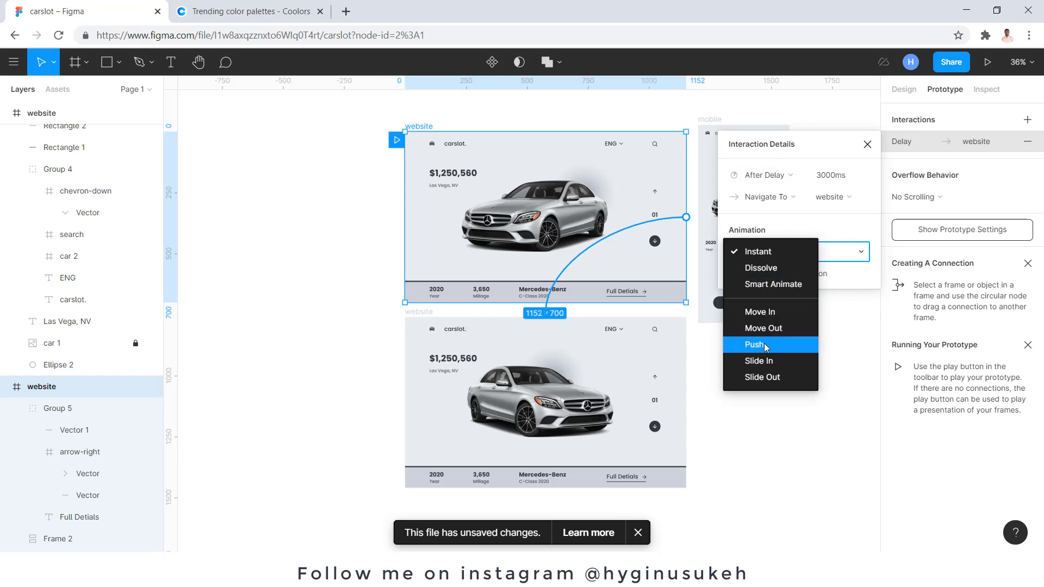
pyautogui.click(773, 285)
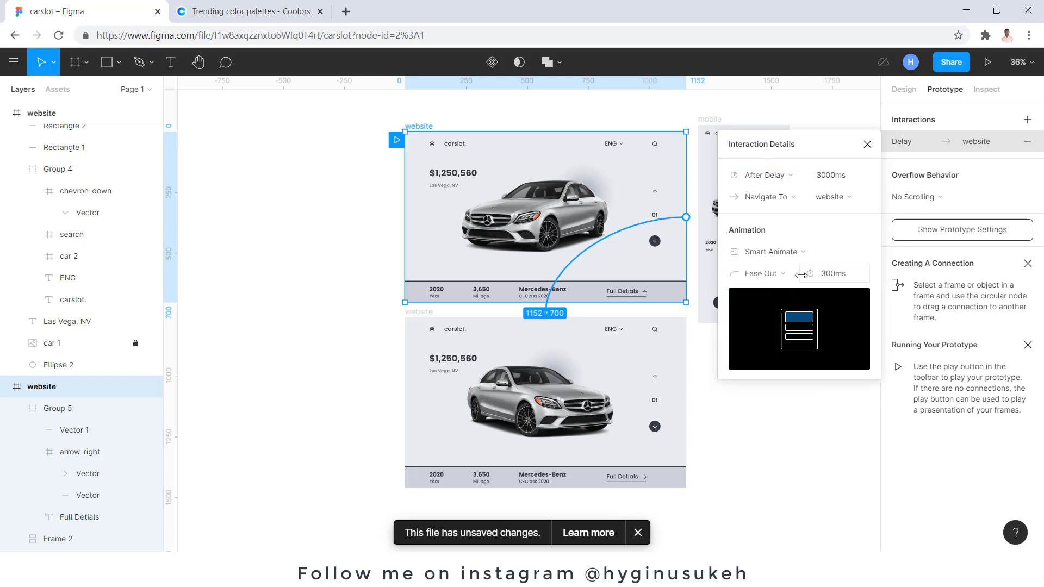
pyautogui.click(842, 278)
pyautogui.write('3')
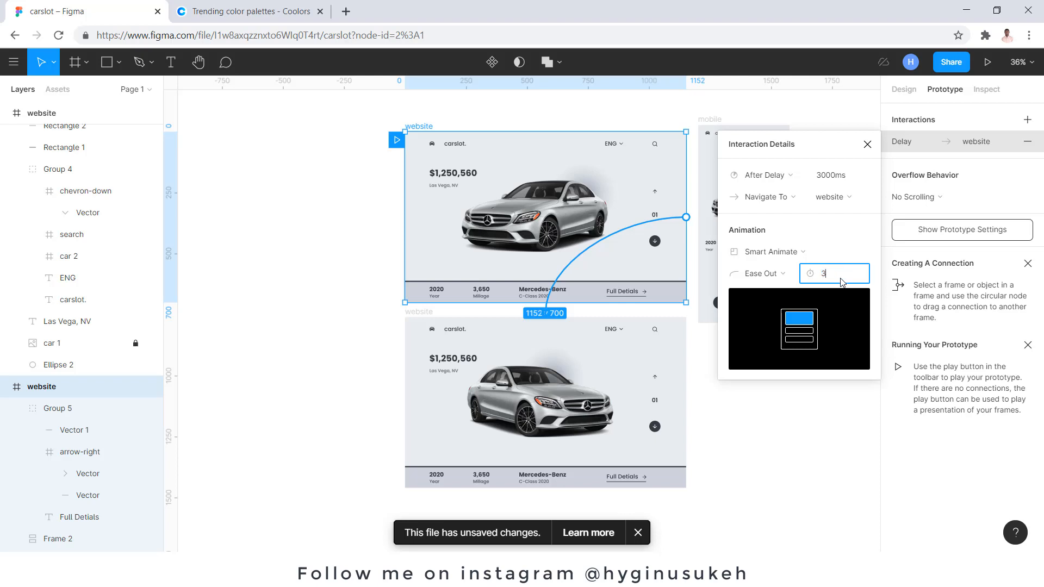
pyautogui.press('Return')
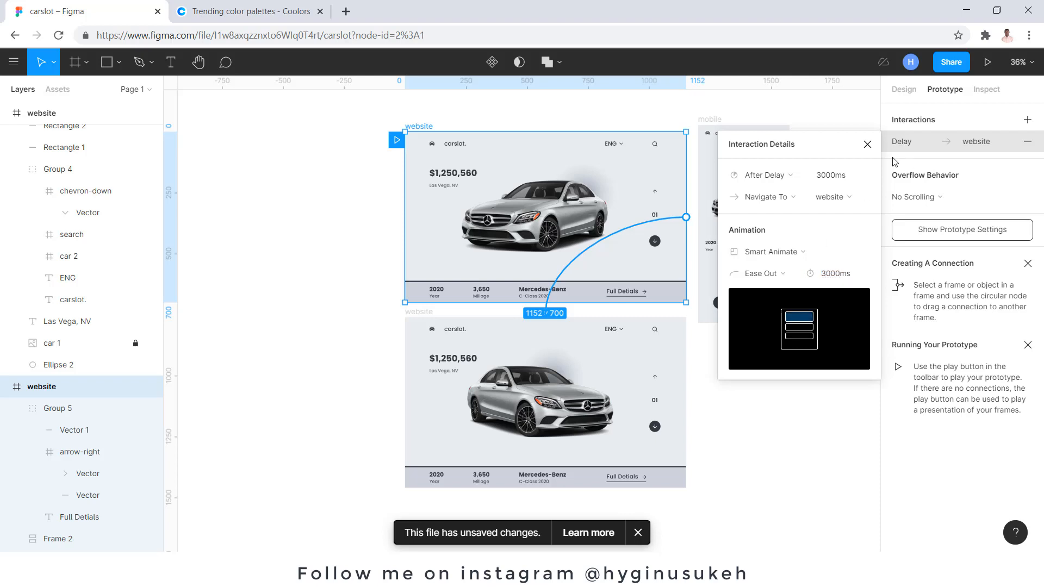
pyautogui.press('Escape')
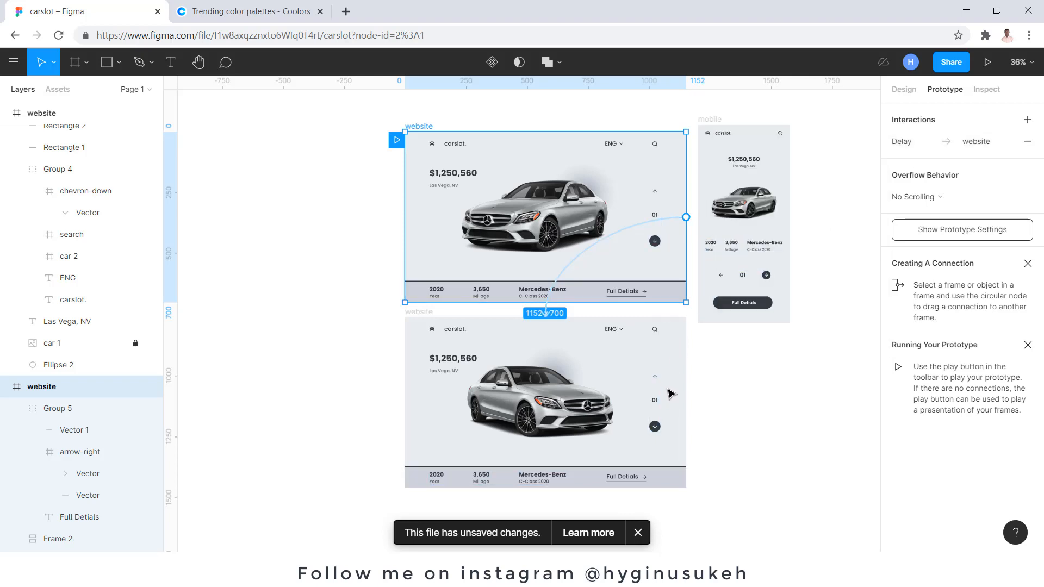
# Step: Connect the duplicate website frame back to the original, triggered after a delay of 3000 ms
pyautogui.click(421, 322)
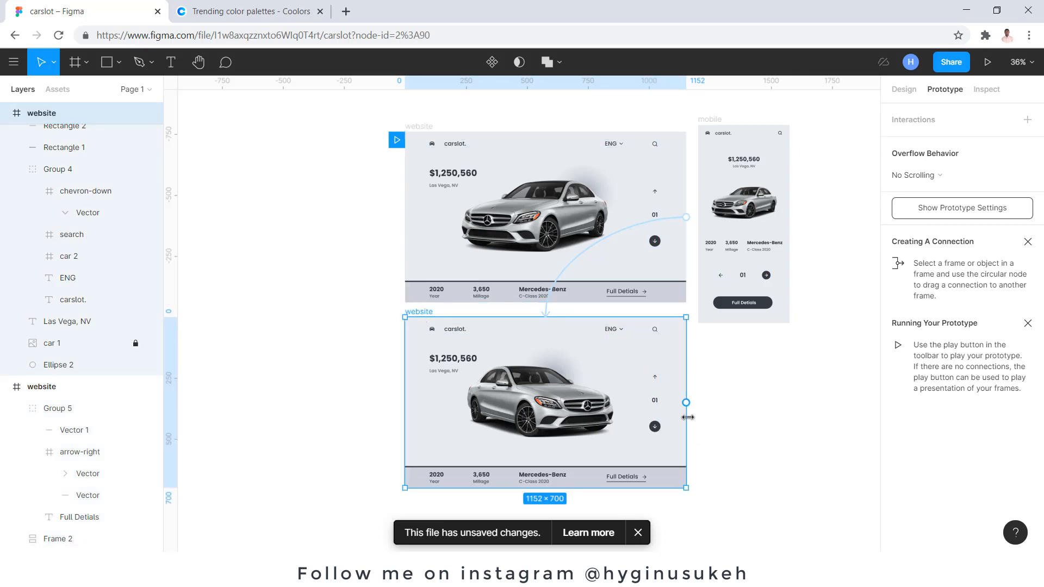
pyautogui.moveTo(686, 402); pyautogui.dragTo(680, 266)
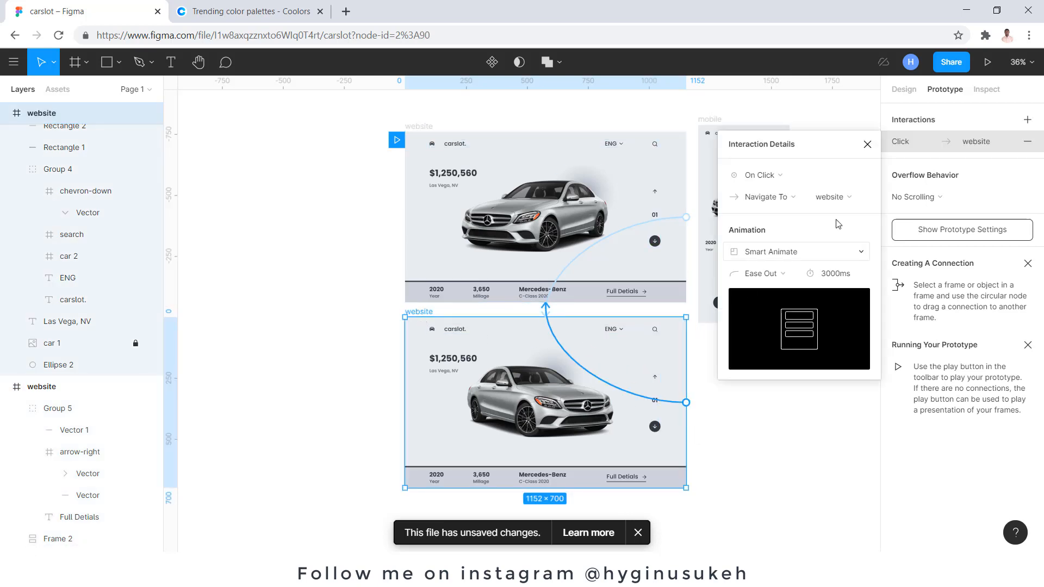
pyautogui.click(777, 176)
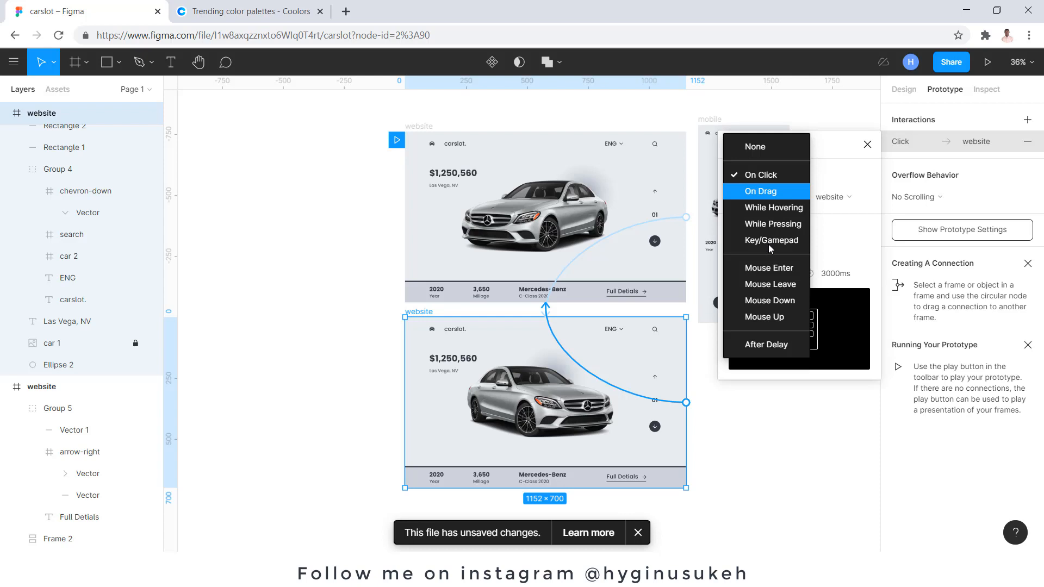
pyautogui.click(772, 346)
pyautogui.click(839, 179)
pyautogui.write('3')
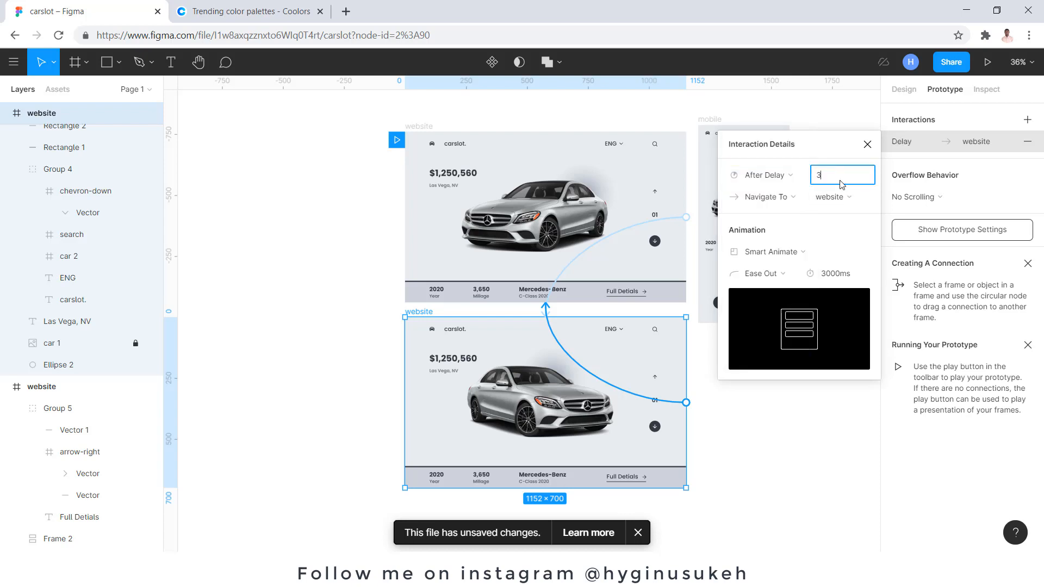
pyautogui.write('000')
pyautogui.press('Return')
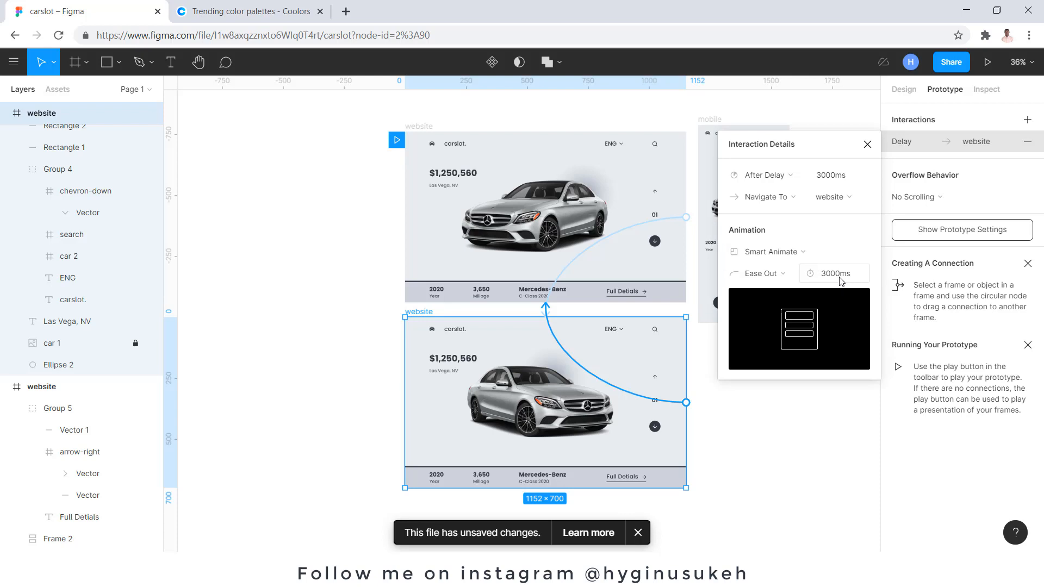
pyautogui.click(868, 144)
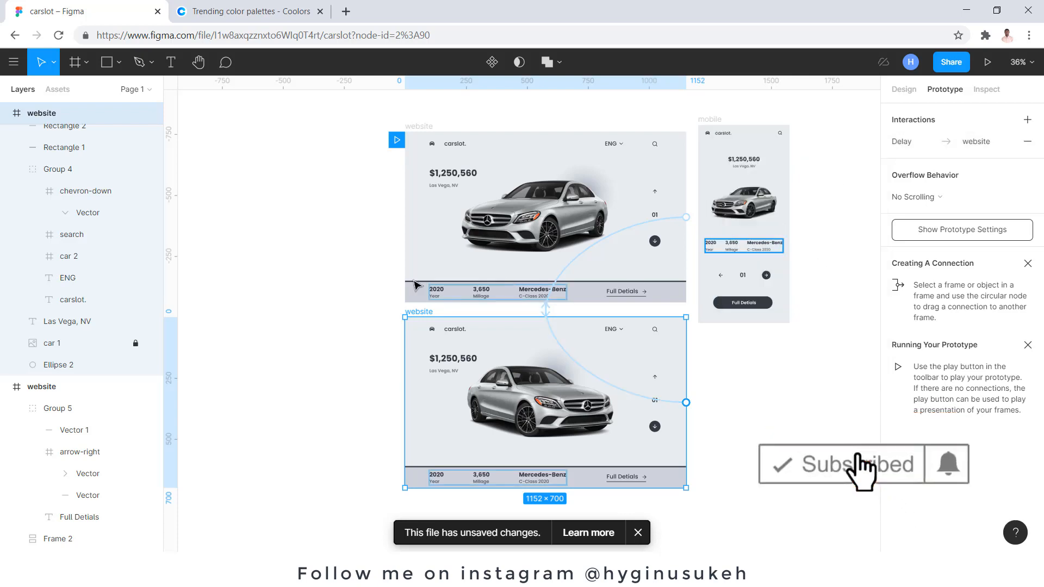
pyautogui.scroll(-3, 683, 264)
pyautogui.scroll(3, 682, 265)
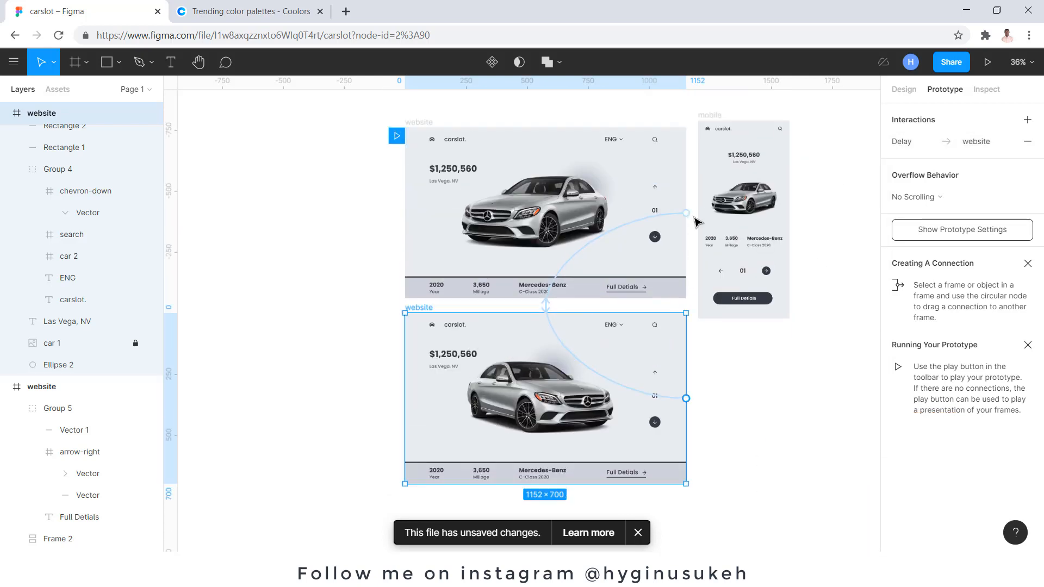
pyautogui.scroll(1, 661, 252)
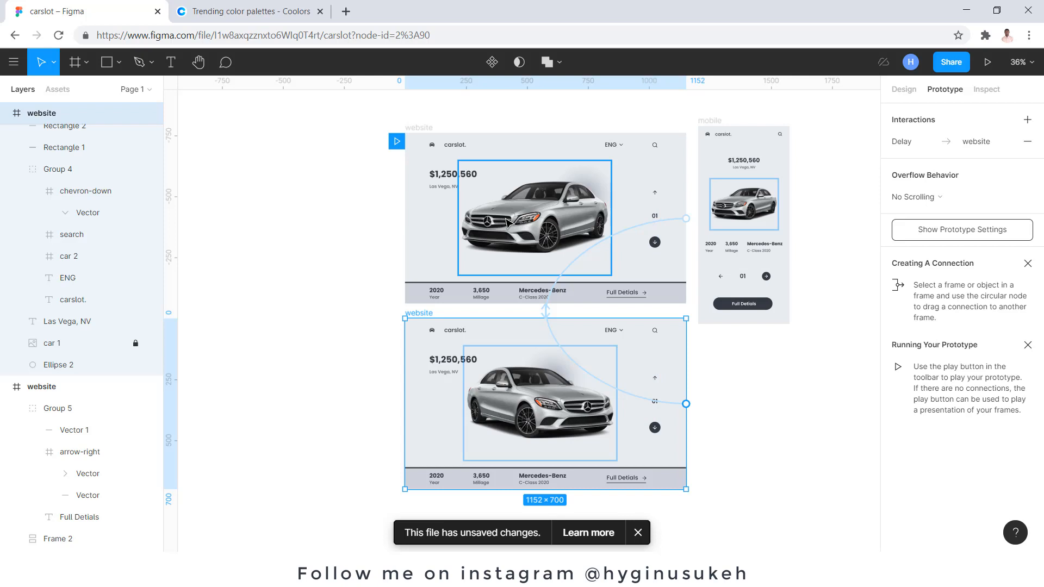
# Step: Switch to Coolors, find the grey trending palette containing CED4DA, and open it in the generator
pyautogui.click(233, 12)
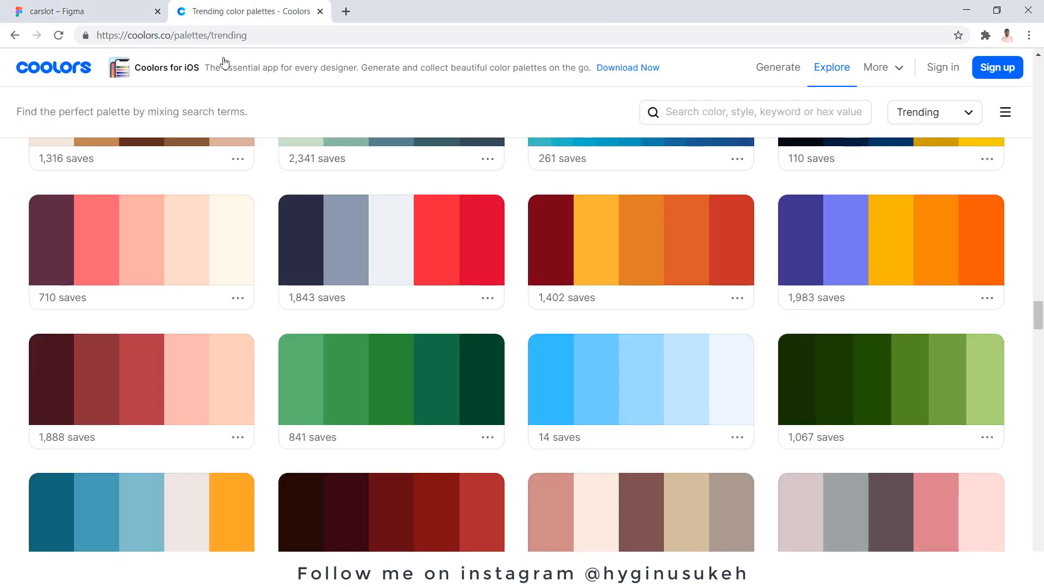
pyautogui.scroll(14, 459, 307)
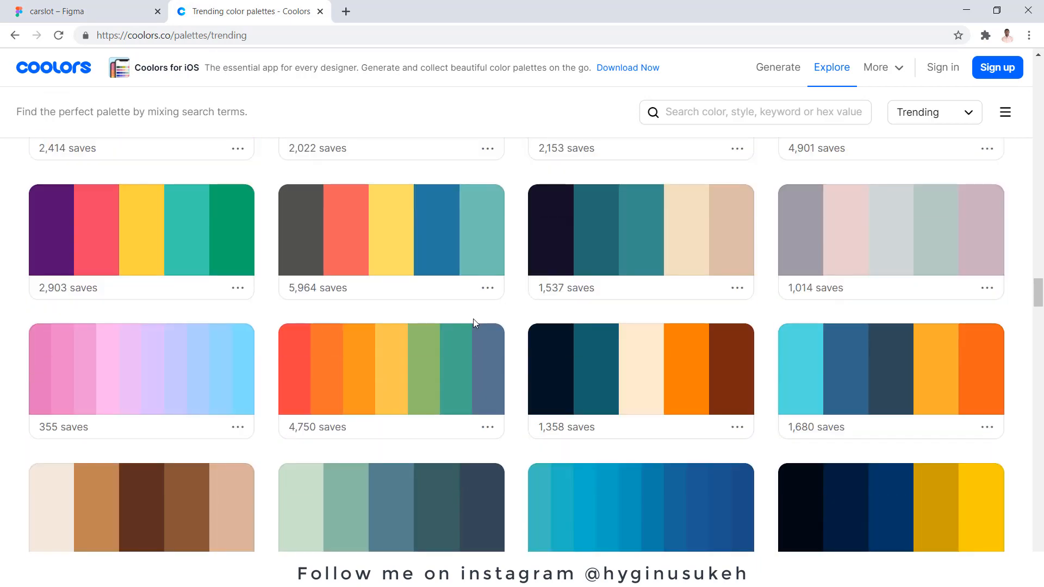
pyautogui.scroll(20, 549, 315)
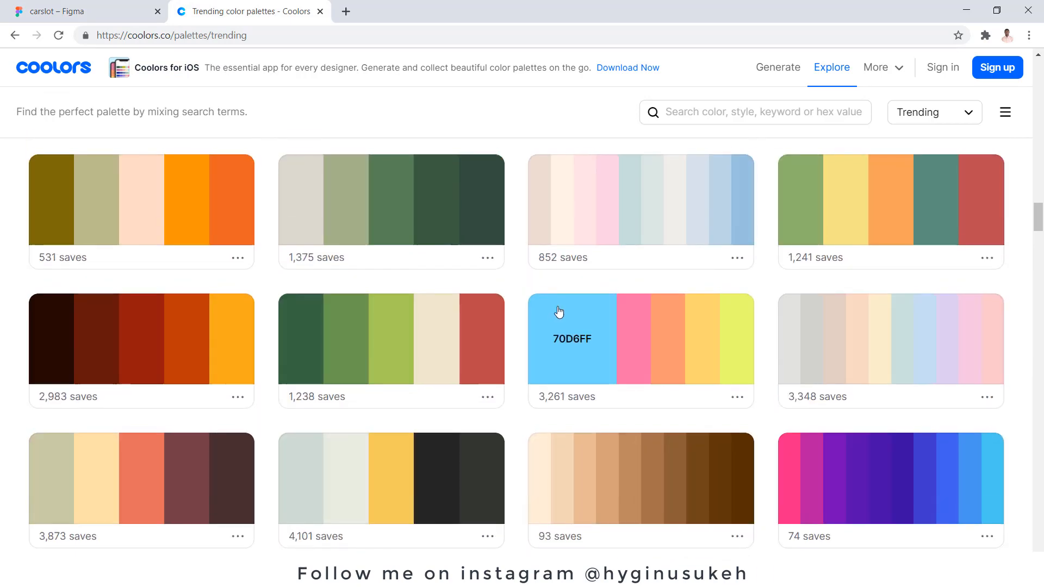
pyautogui.scroll(14, 559, 311)
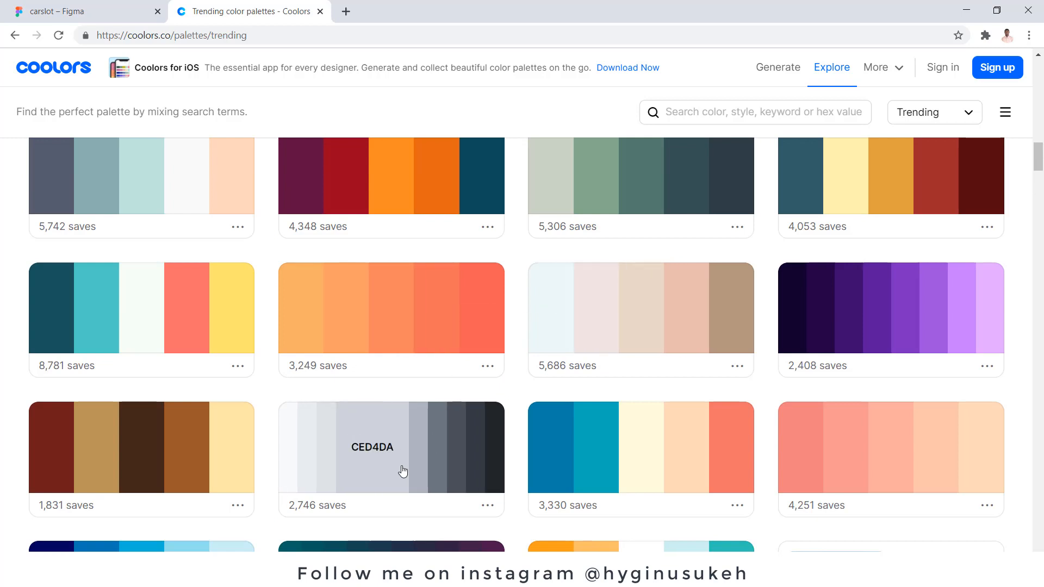
pyautogui.click(402, 471)
pyautogui.click(486, 506)
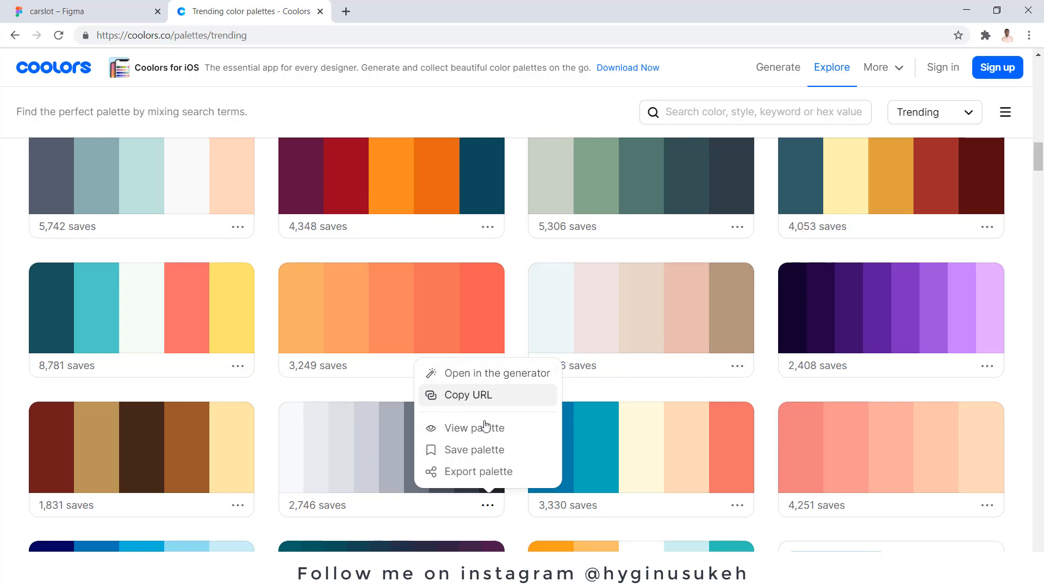
pyautogui.click(496, 380)
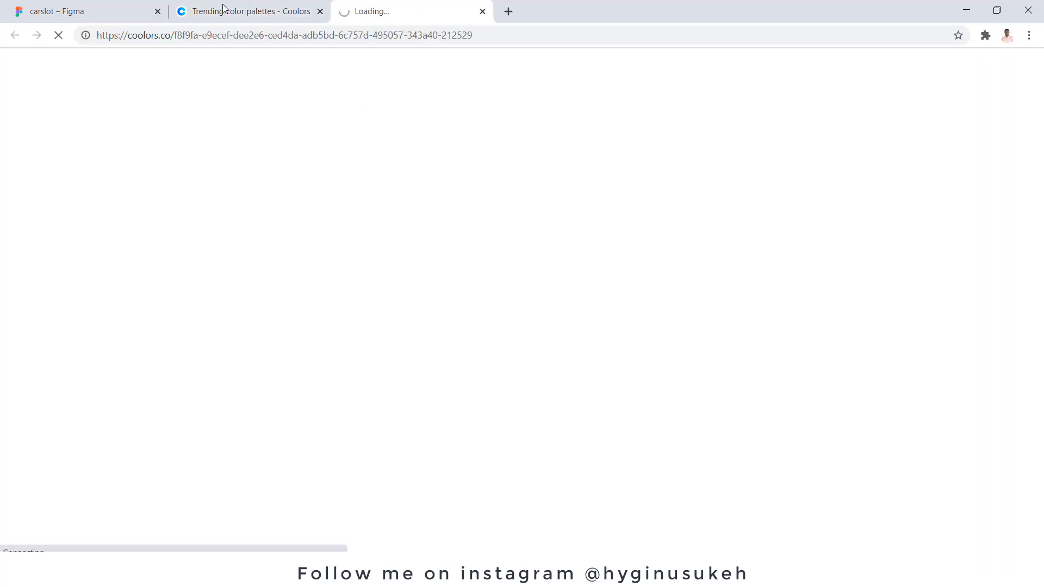
# Step: Switch to the carslot file in Figma and play the website prototype to check its looping car transition, returning to the design file
pyautogui.click(88, 9)
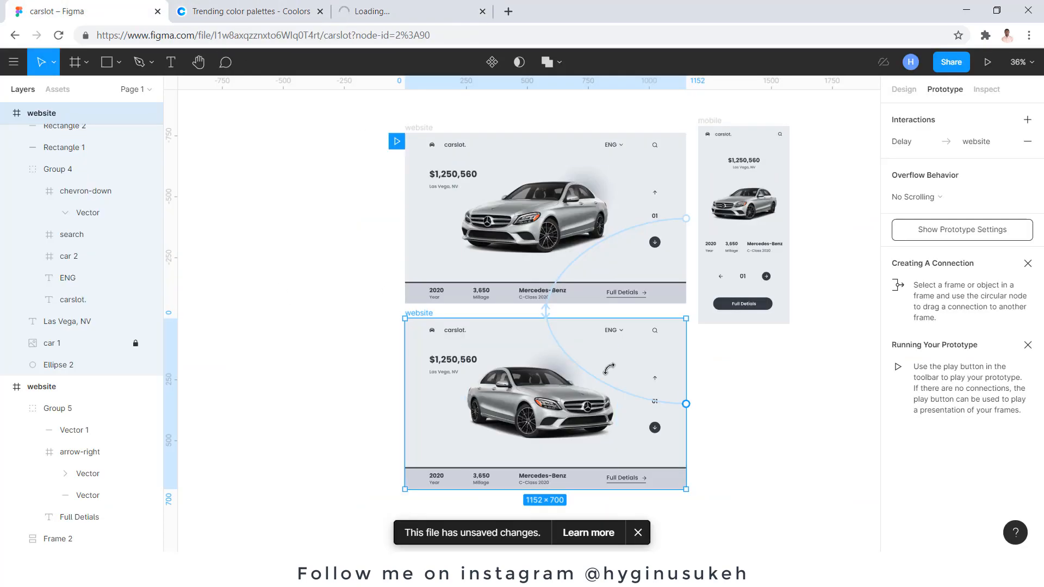
pyautogui.scroll(-1, 664, 368)
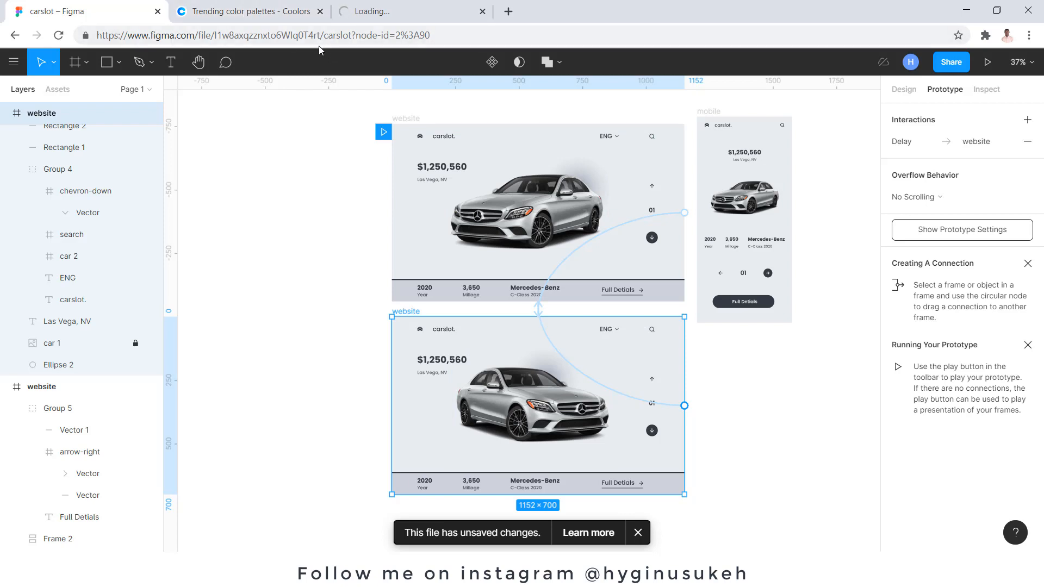
pyautogui.click(297, 16)
pyautogui.click(144, 11)
pyautogui.click(987, 62)
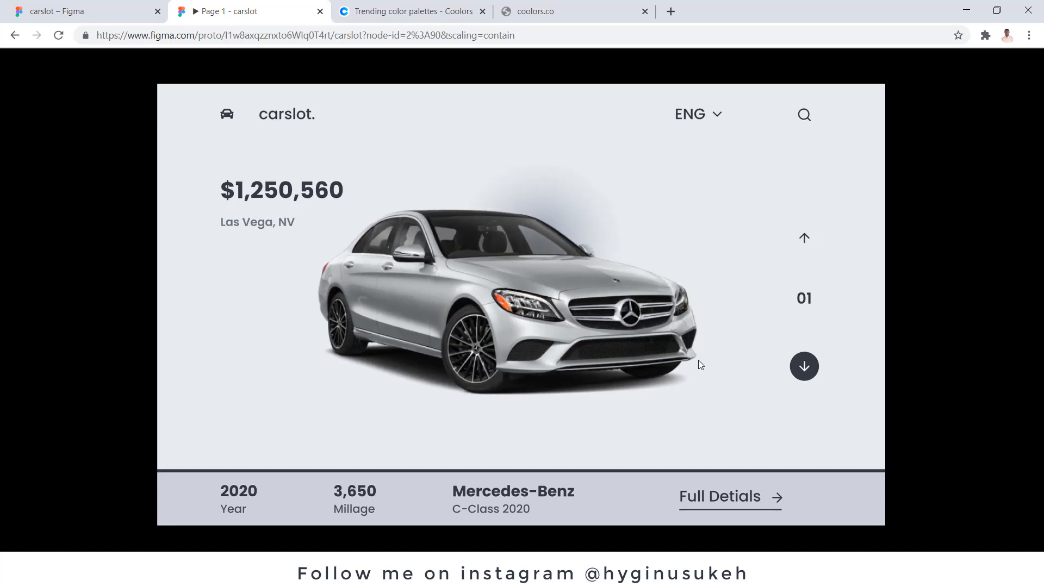
pyautogui.click(801, 366)
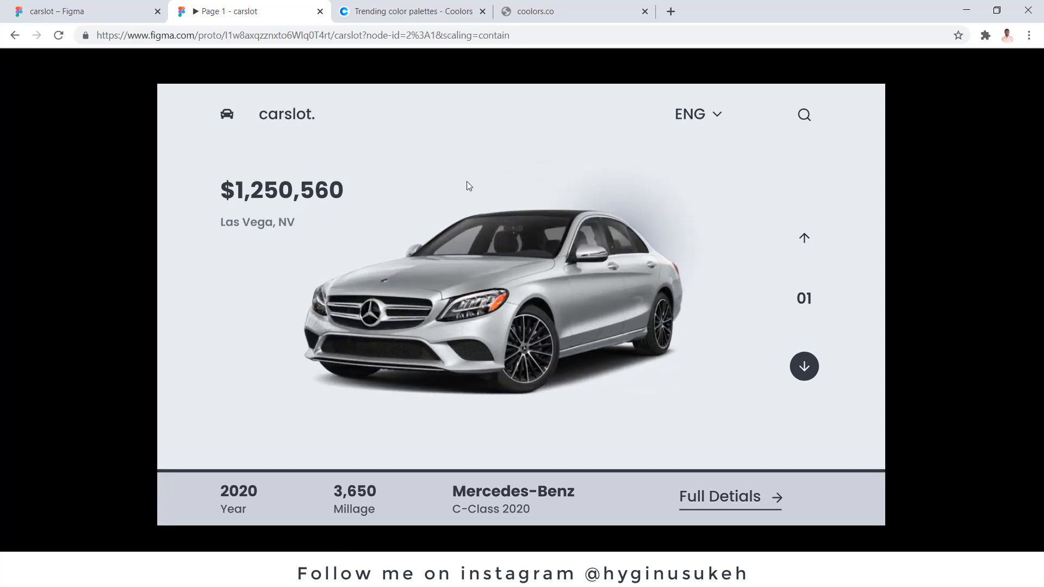
pyautogui.click(99, 16)
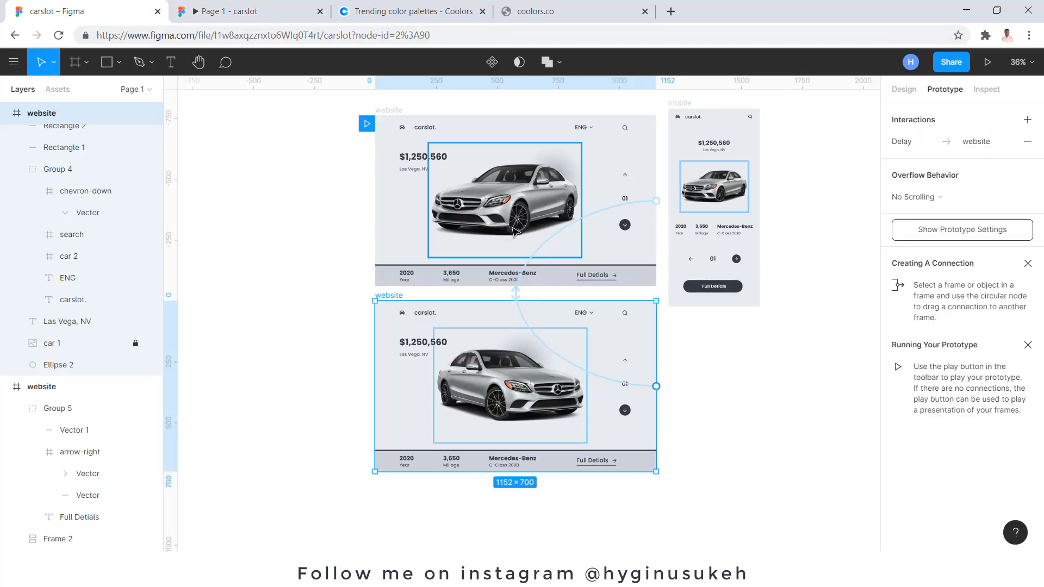
pyautogui.scroll(1, 680, 182)
pyautogui.scroll(-1, 595, 223)
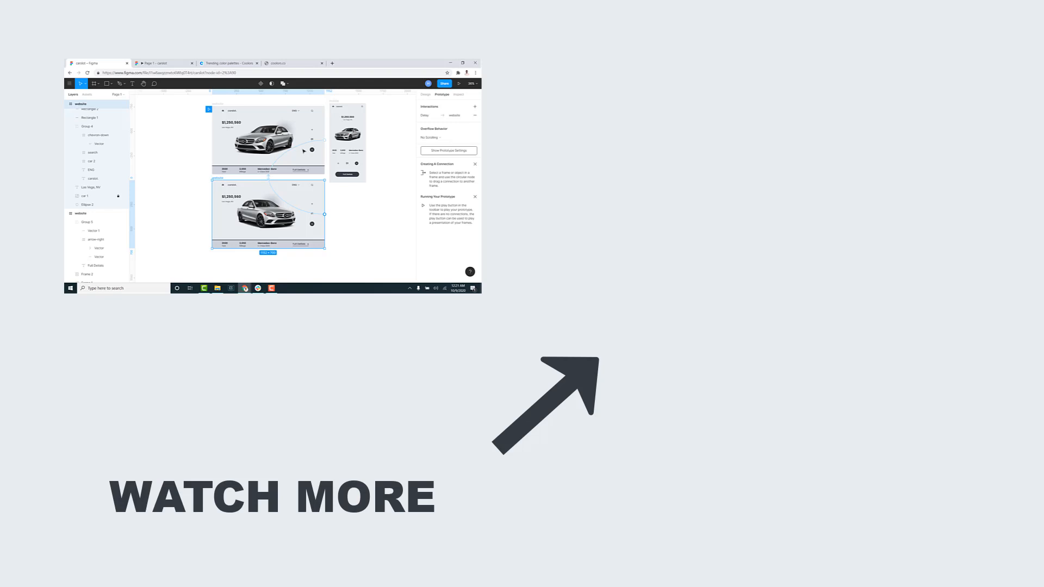
pyautogui.scroll(2, 365, 122)
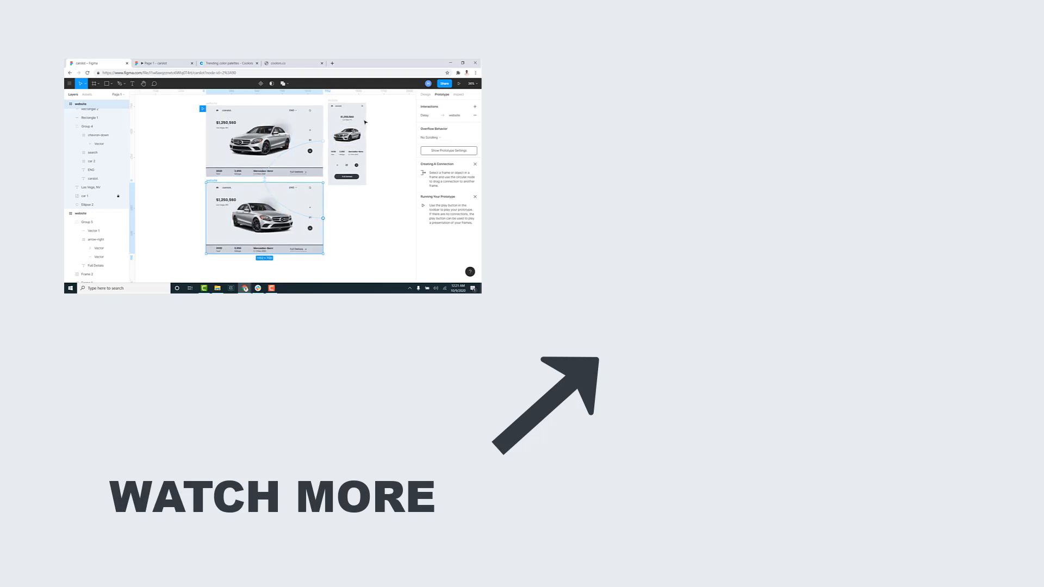